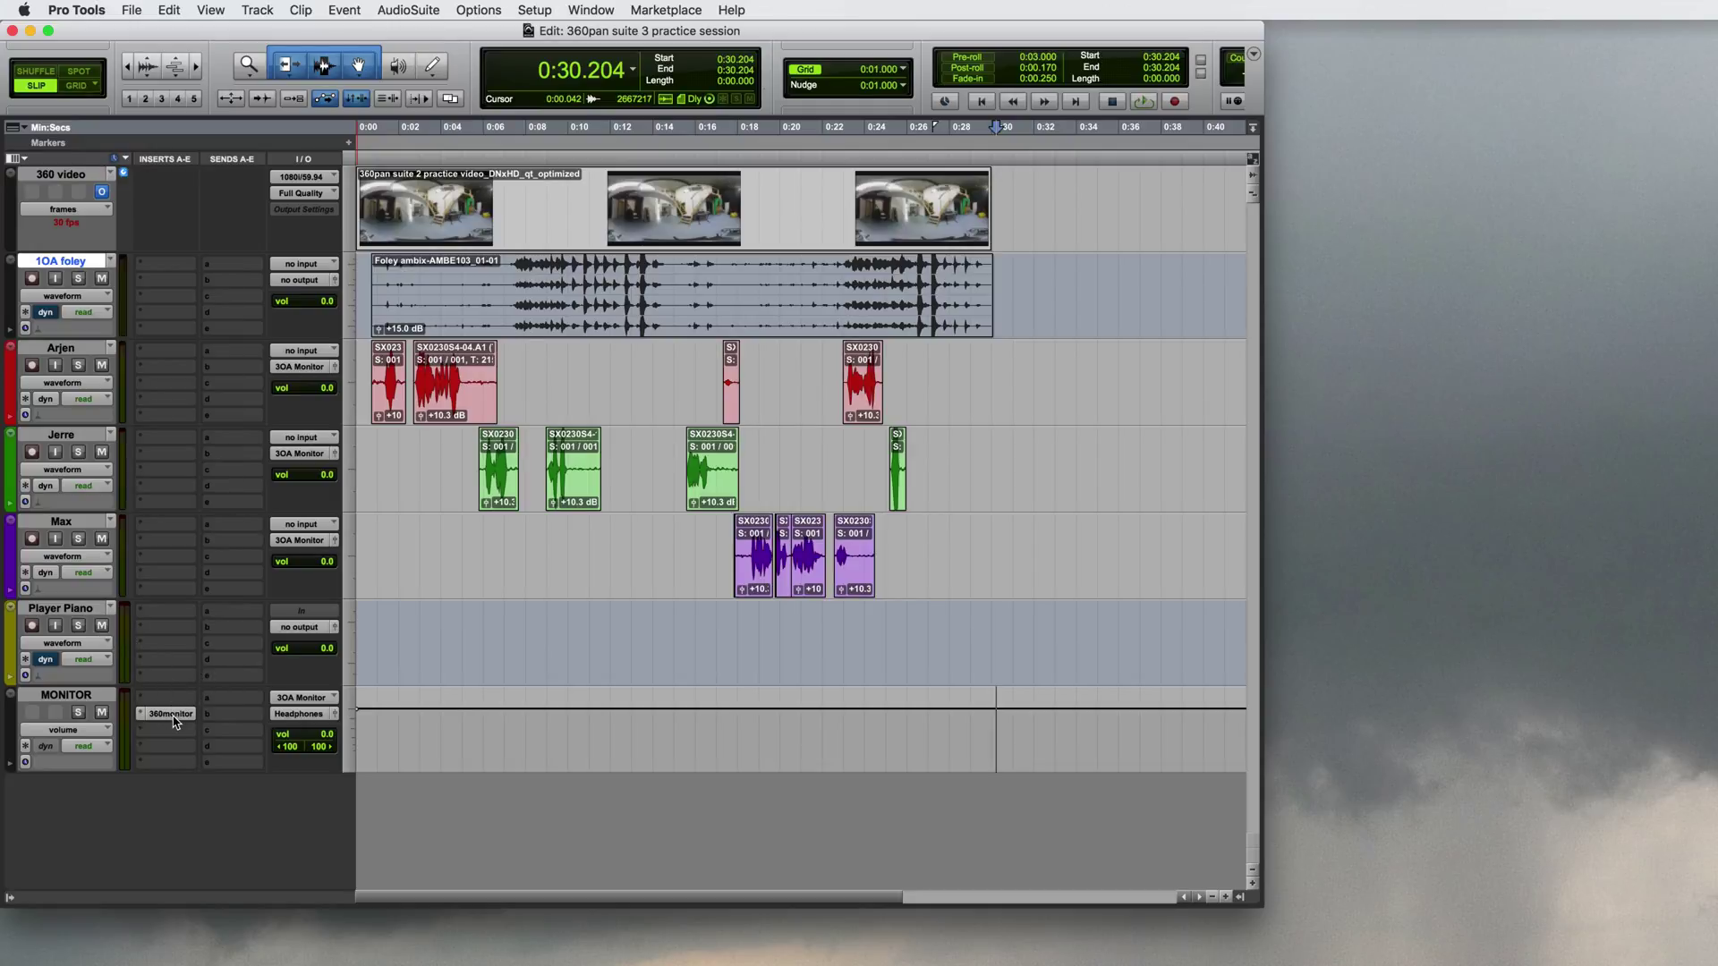
# - Route MONITOR's input from the 3OA Monitor bus and its output to Headphones (Stereo)
pyautogui.click(318, 698)
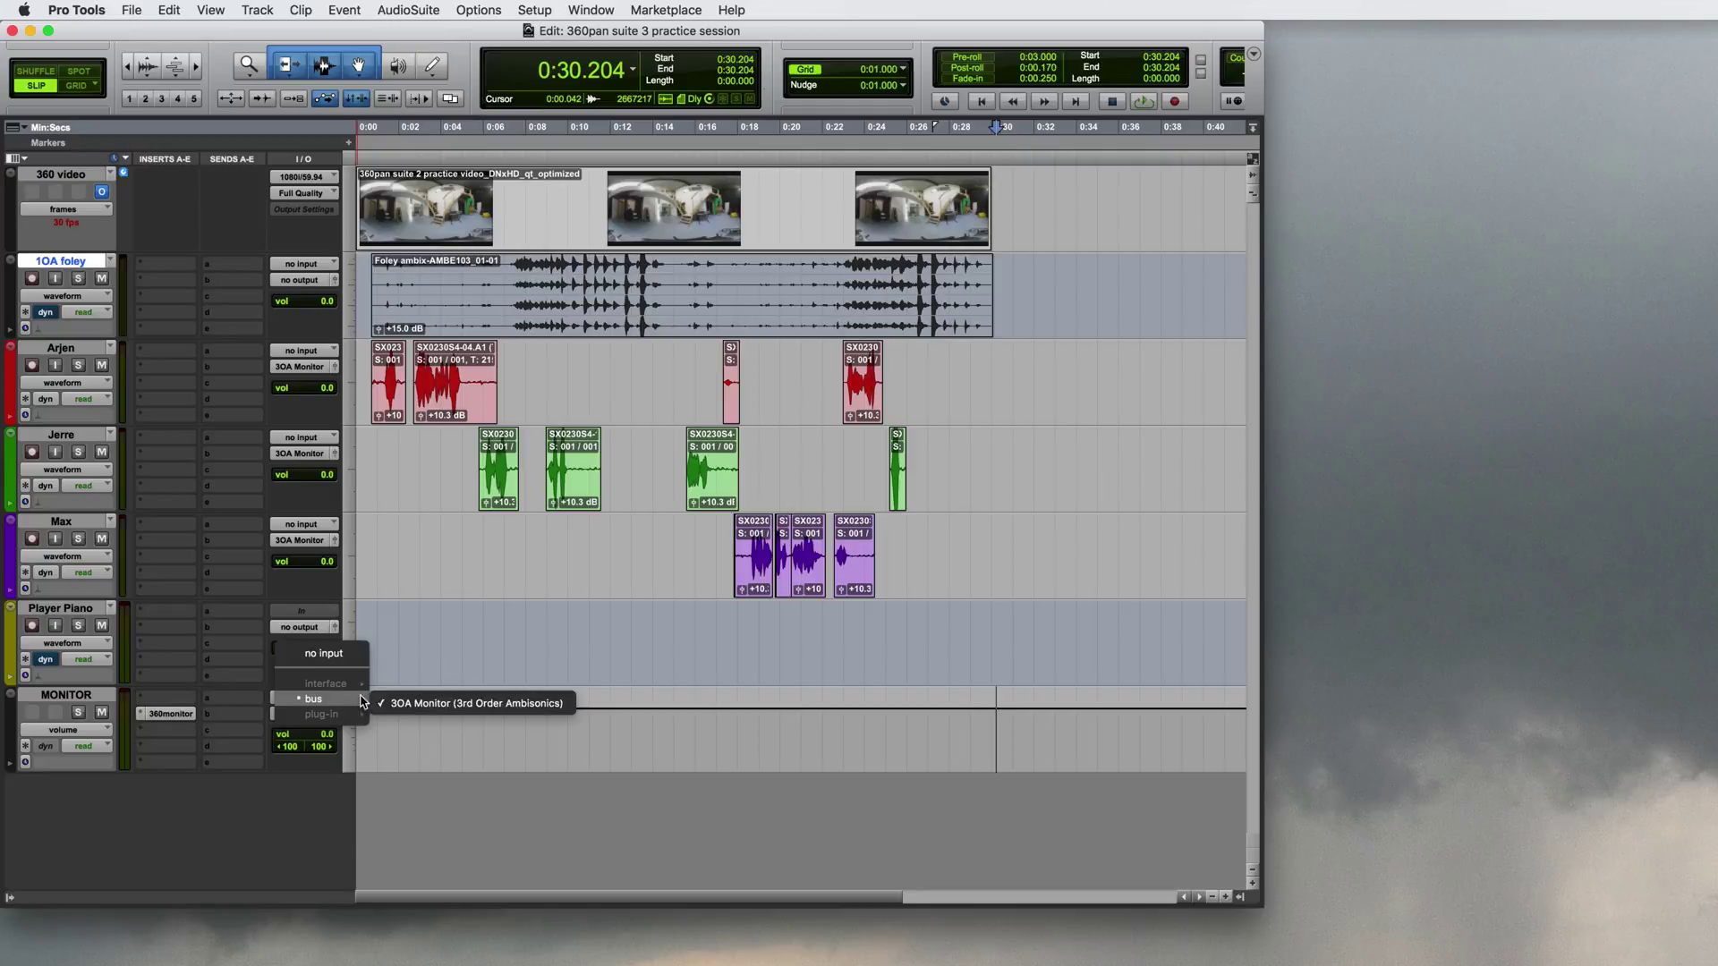
pyautogui.click(517, 708)
pyautogui.click(311, 715)
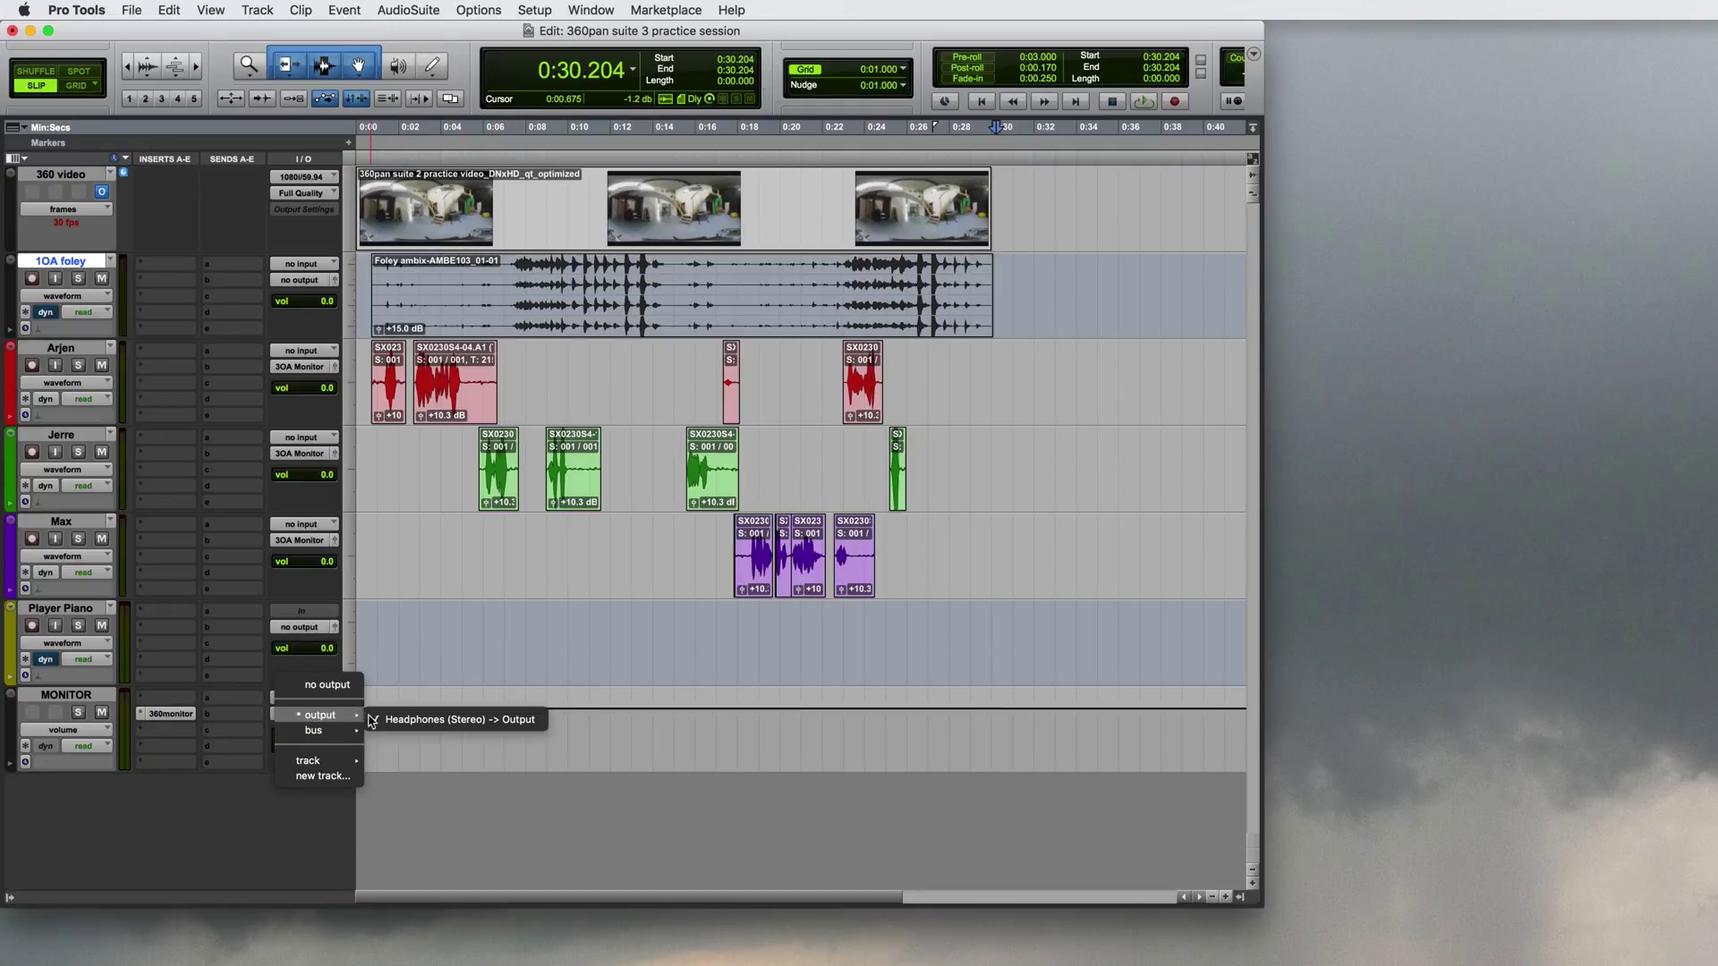
pyautogui.click(439, 720)
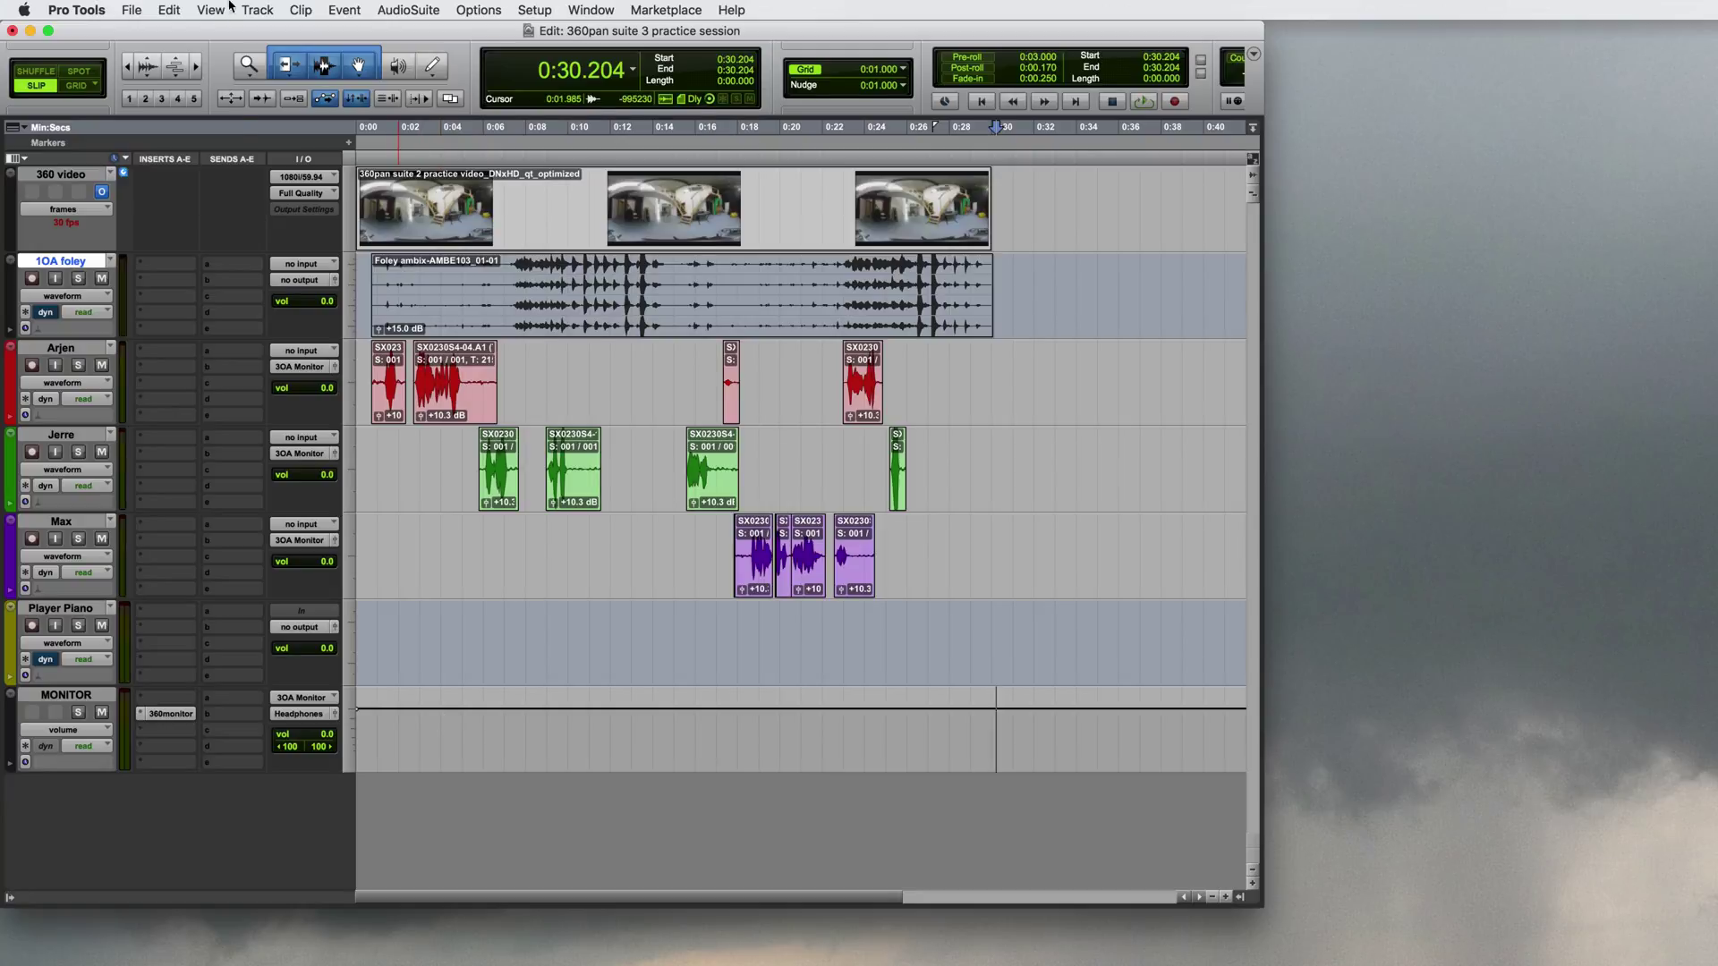
# - Create a new 3rd Order Ambisonics Aux Input track
pyautogui.click(257, 9)
pyautogui.click(239, 32)
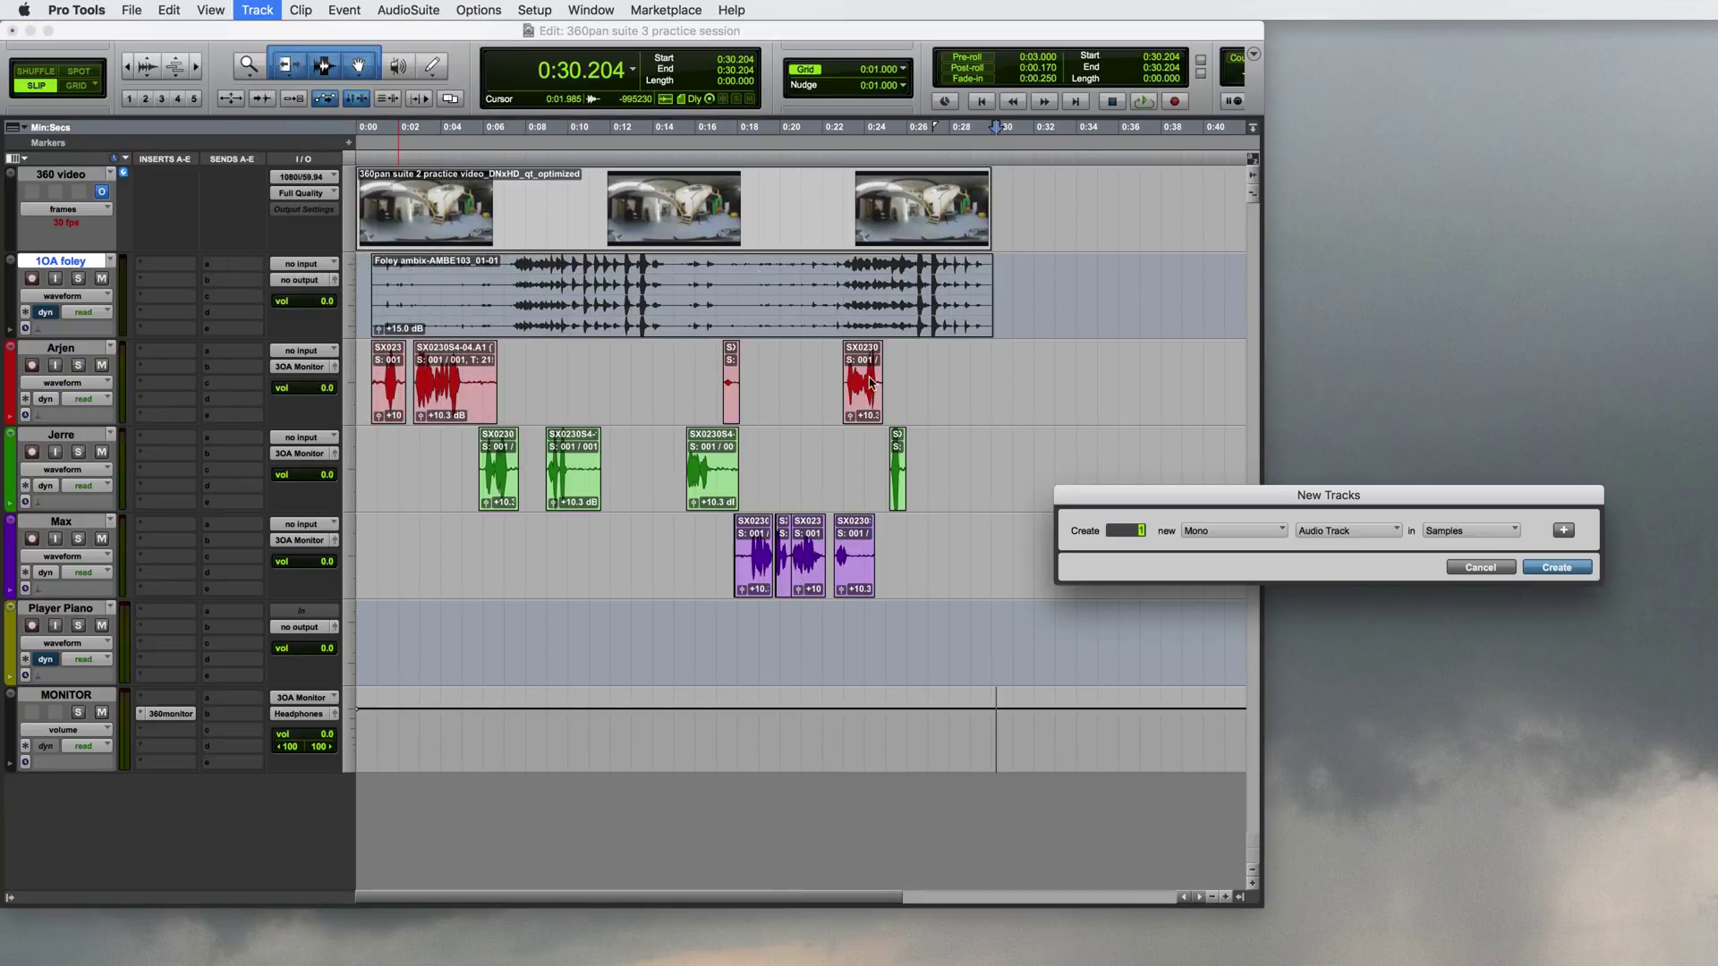
pyautogui.click(1257, 534)
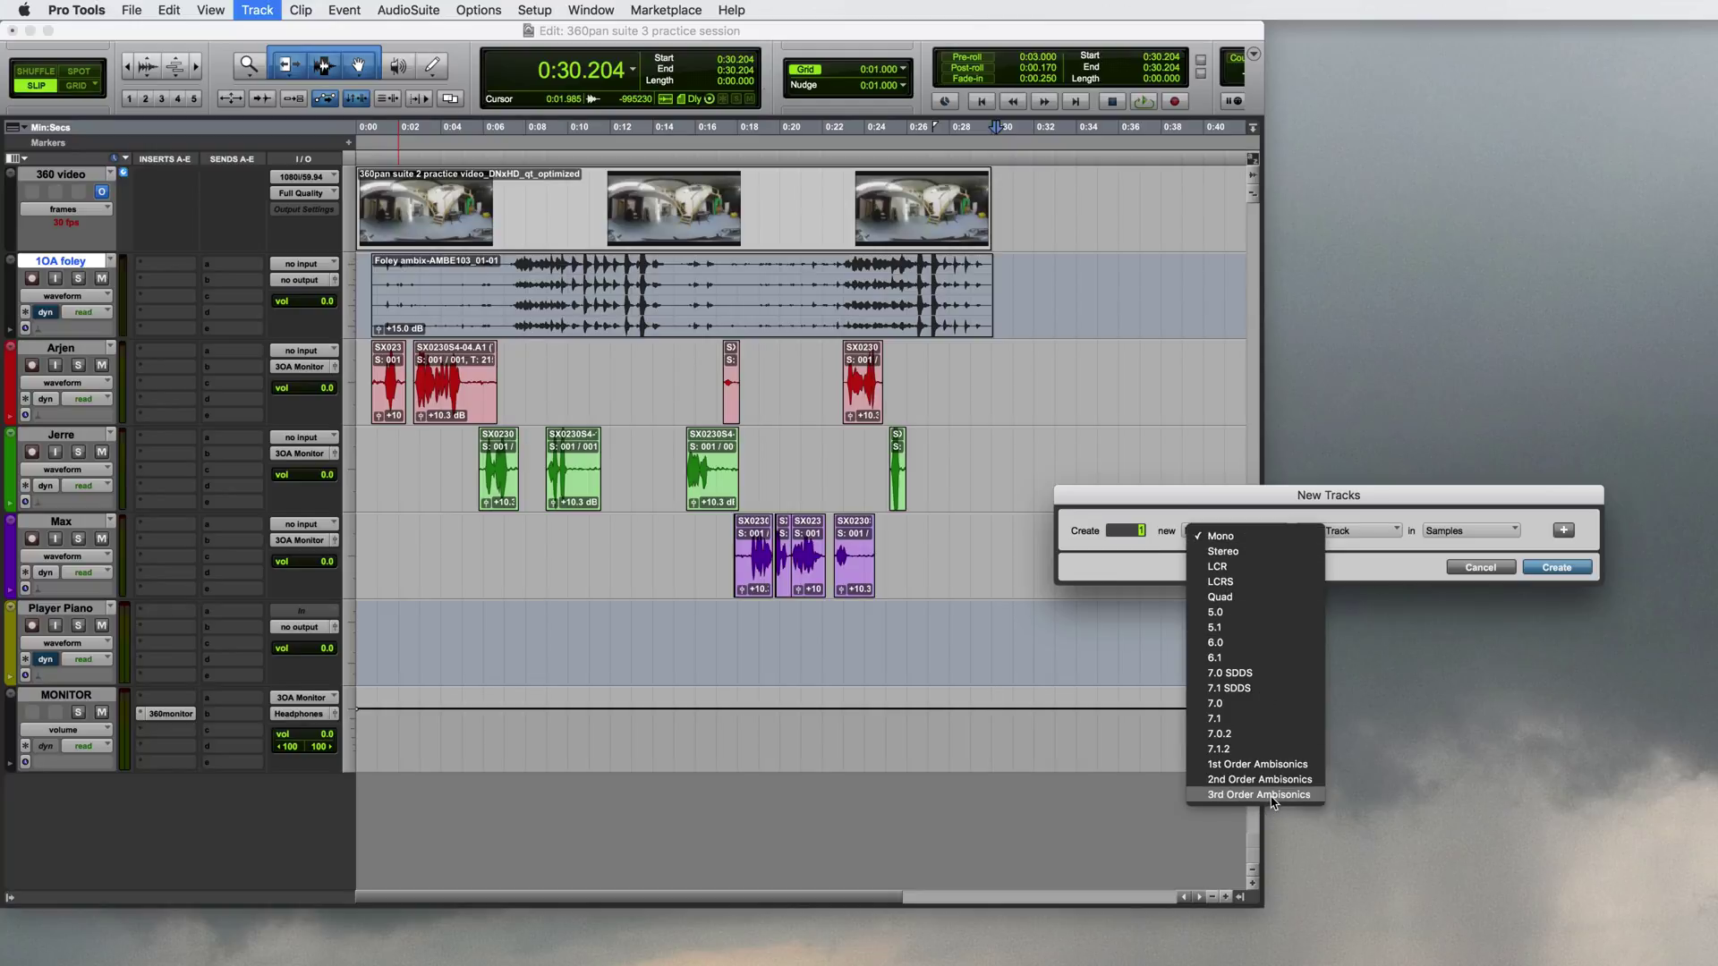
pyautogui.click(1272, 796)
pyautogui.click(1353, 531)
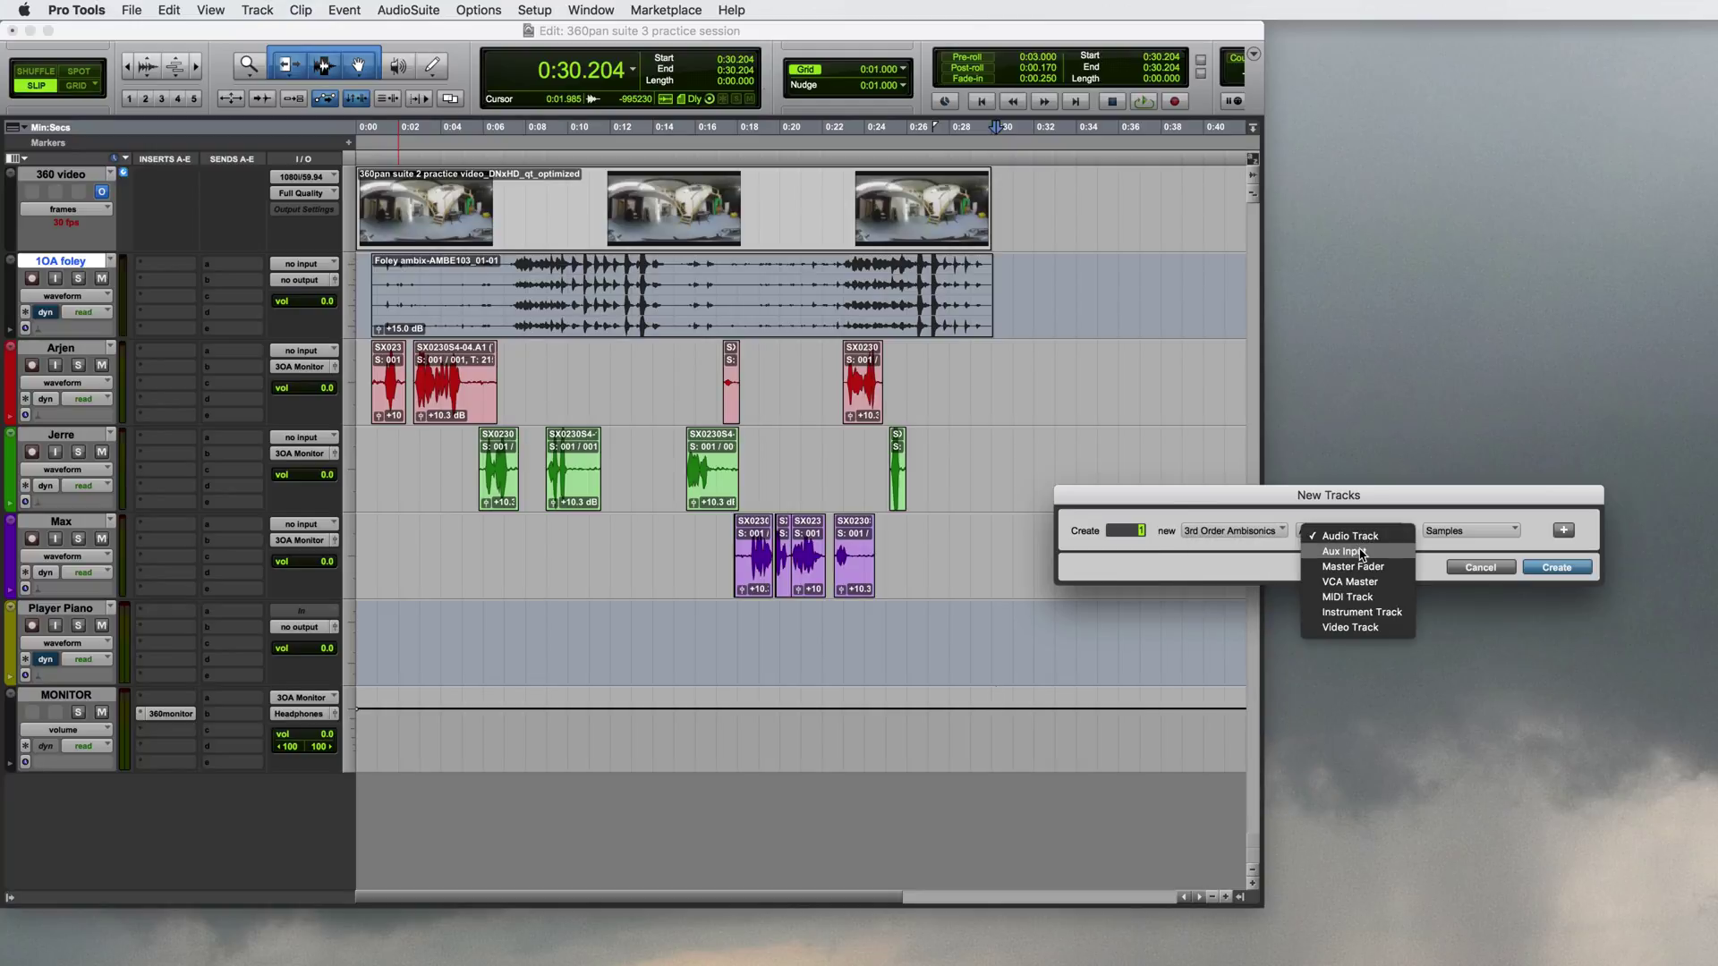
pyautogui.click(1363, 550)
pyautogui.click(1557, 567)
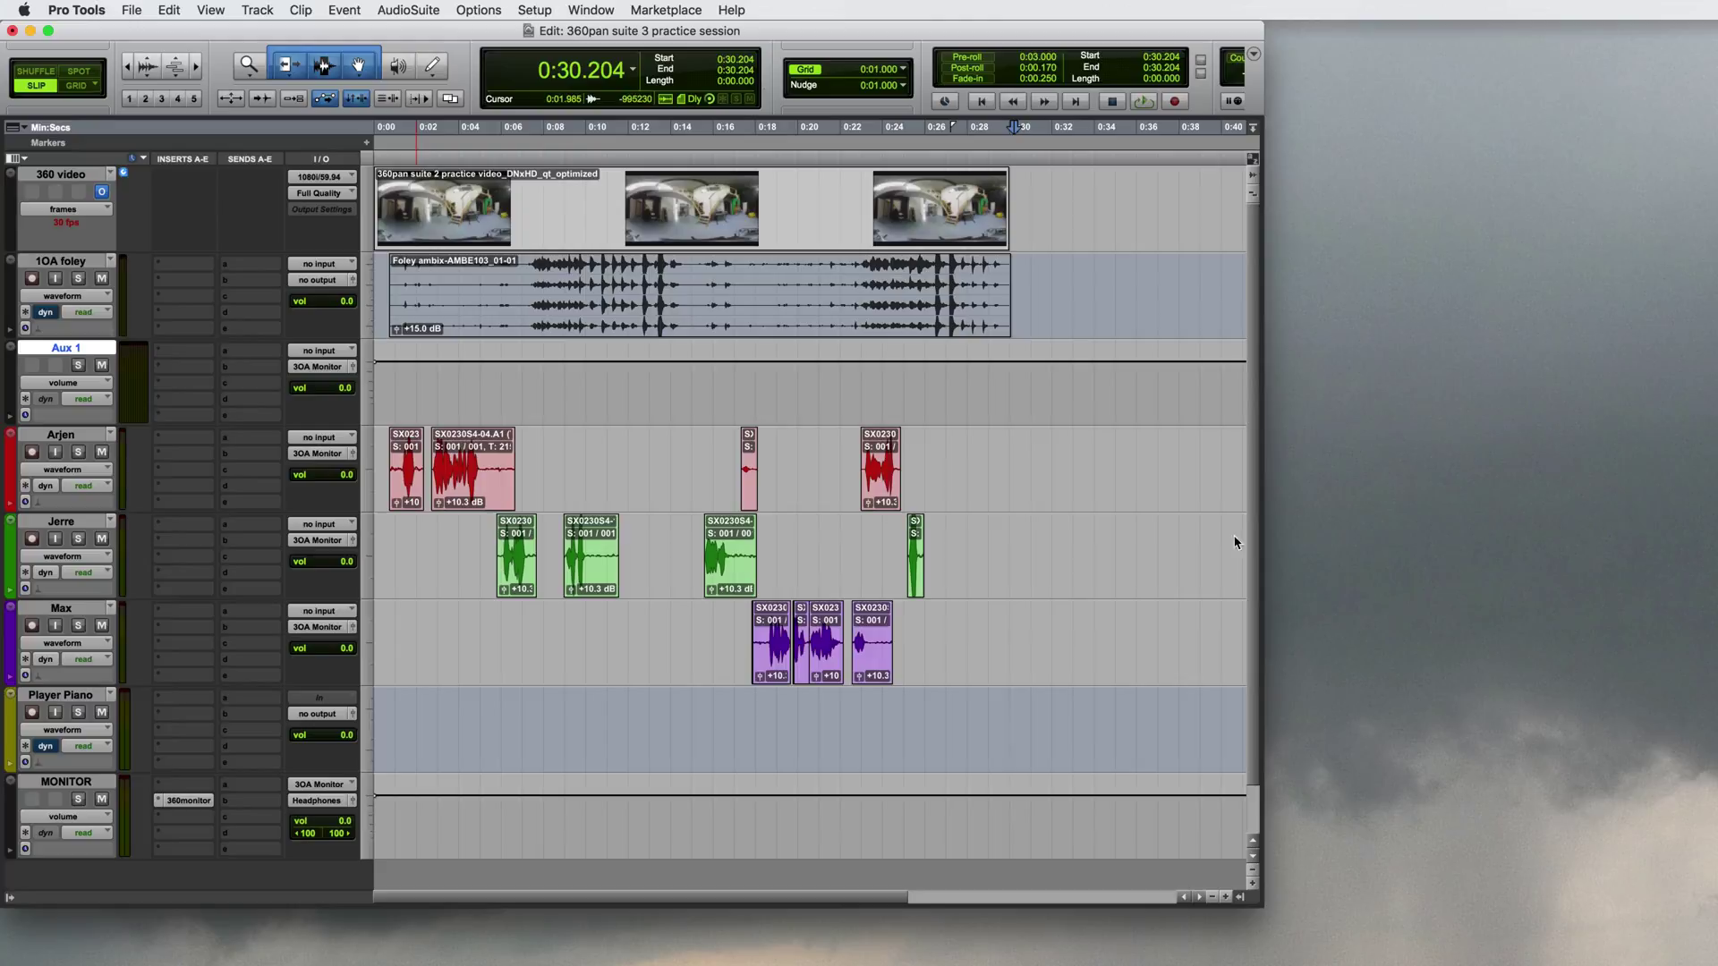
# - Rename the new aux track 'MY VERB' and move it between Player Piano and MONITOR
pyautogui.doubleClick(42, 352)
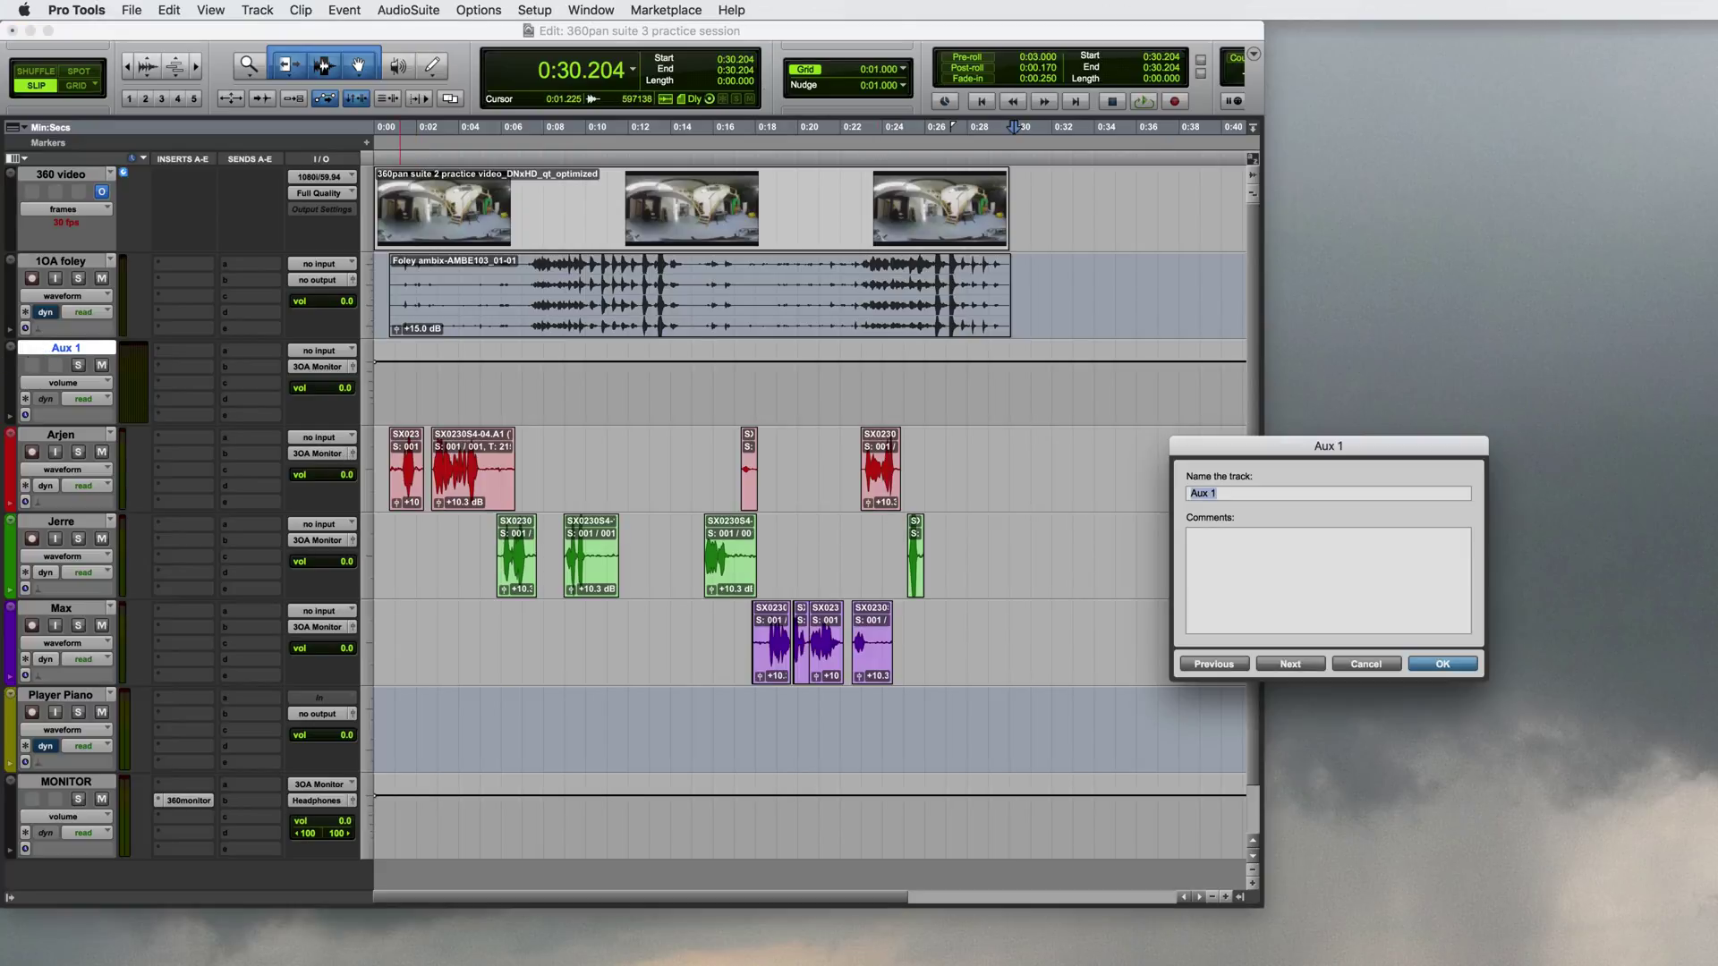
pyautogui.write('MY VERB')
pyautogui.press('Return')
pyautogui.moveTo(69, 359); pyautogui.dragTo(70, 775)
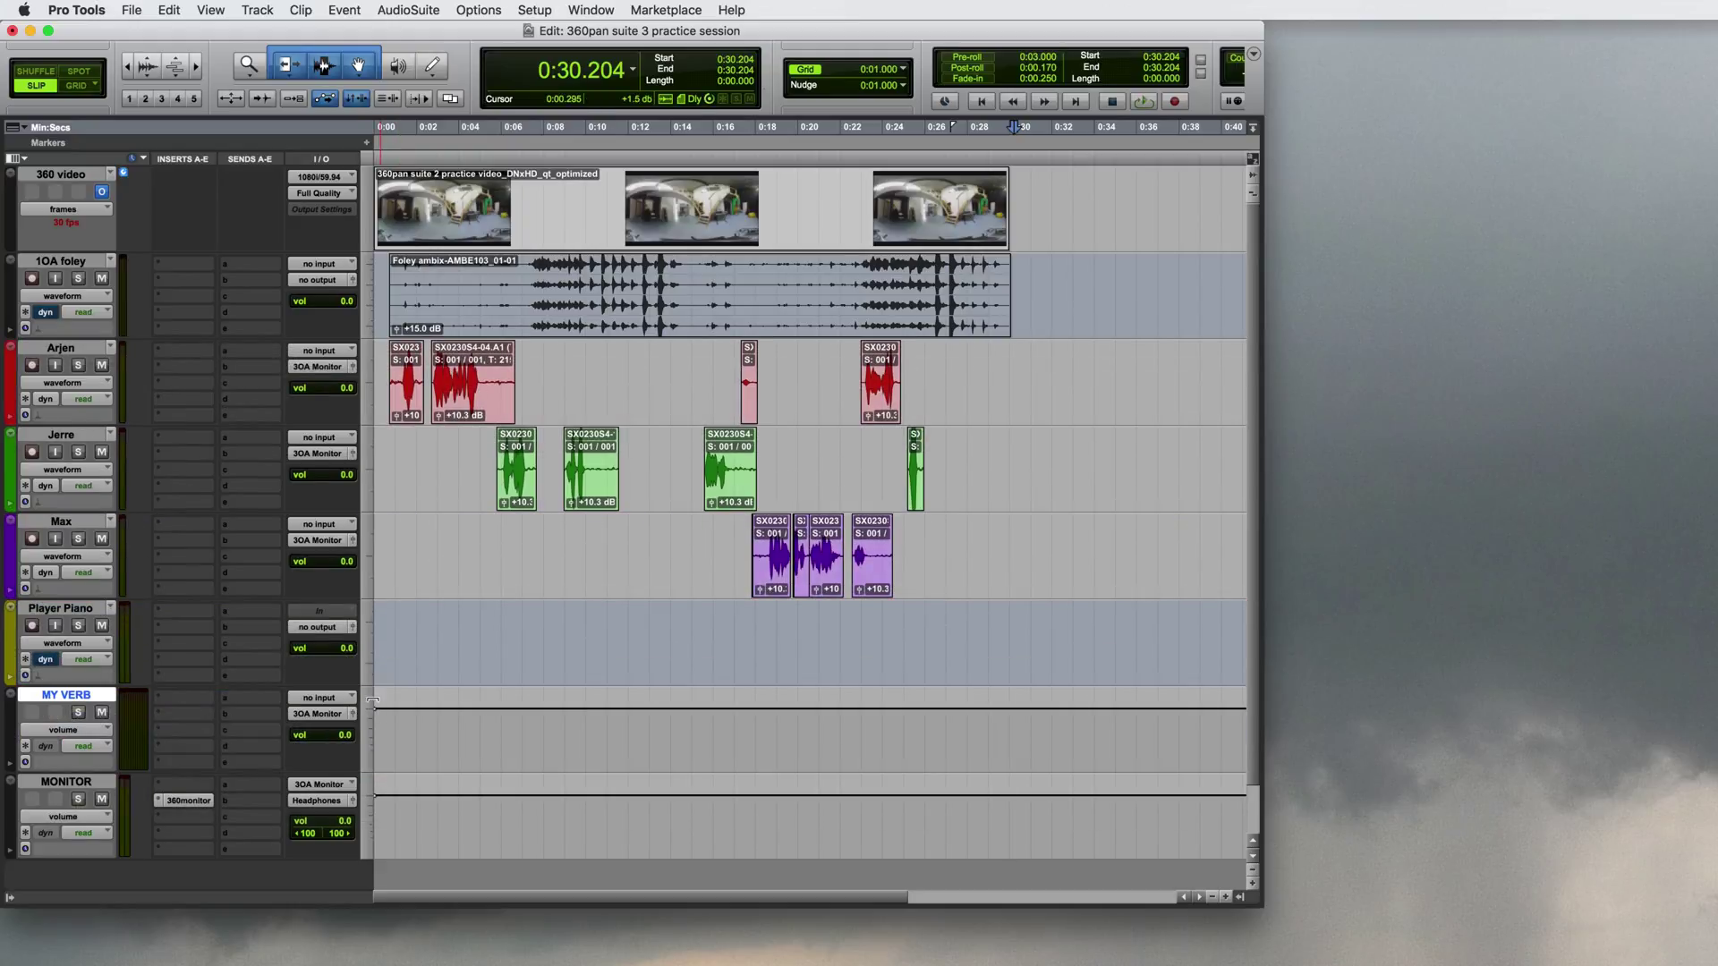
# - Insert a Sound Field 360reverb plug-in on the MY VERB track
pyautogui.click(165, 714)
pyautogui.moveTo(268, 750)
pyautogui.moveTo(379, 771)
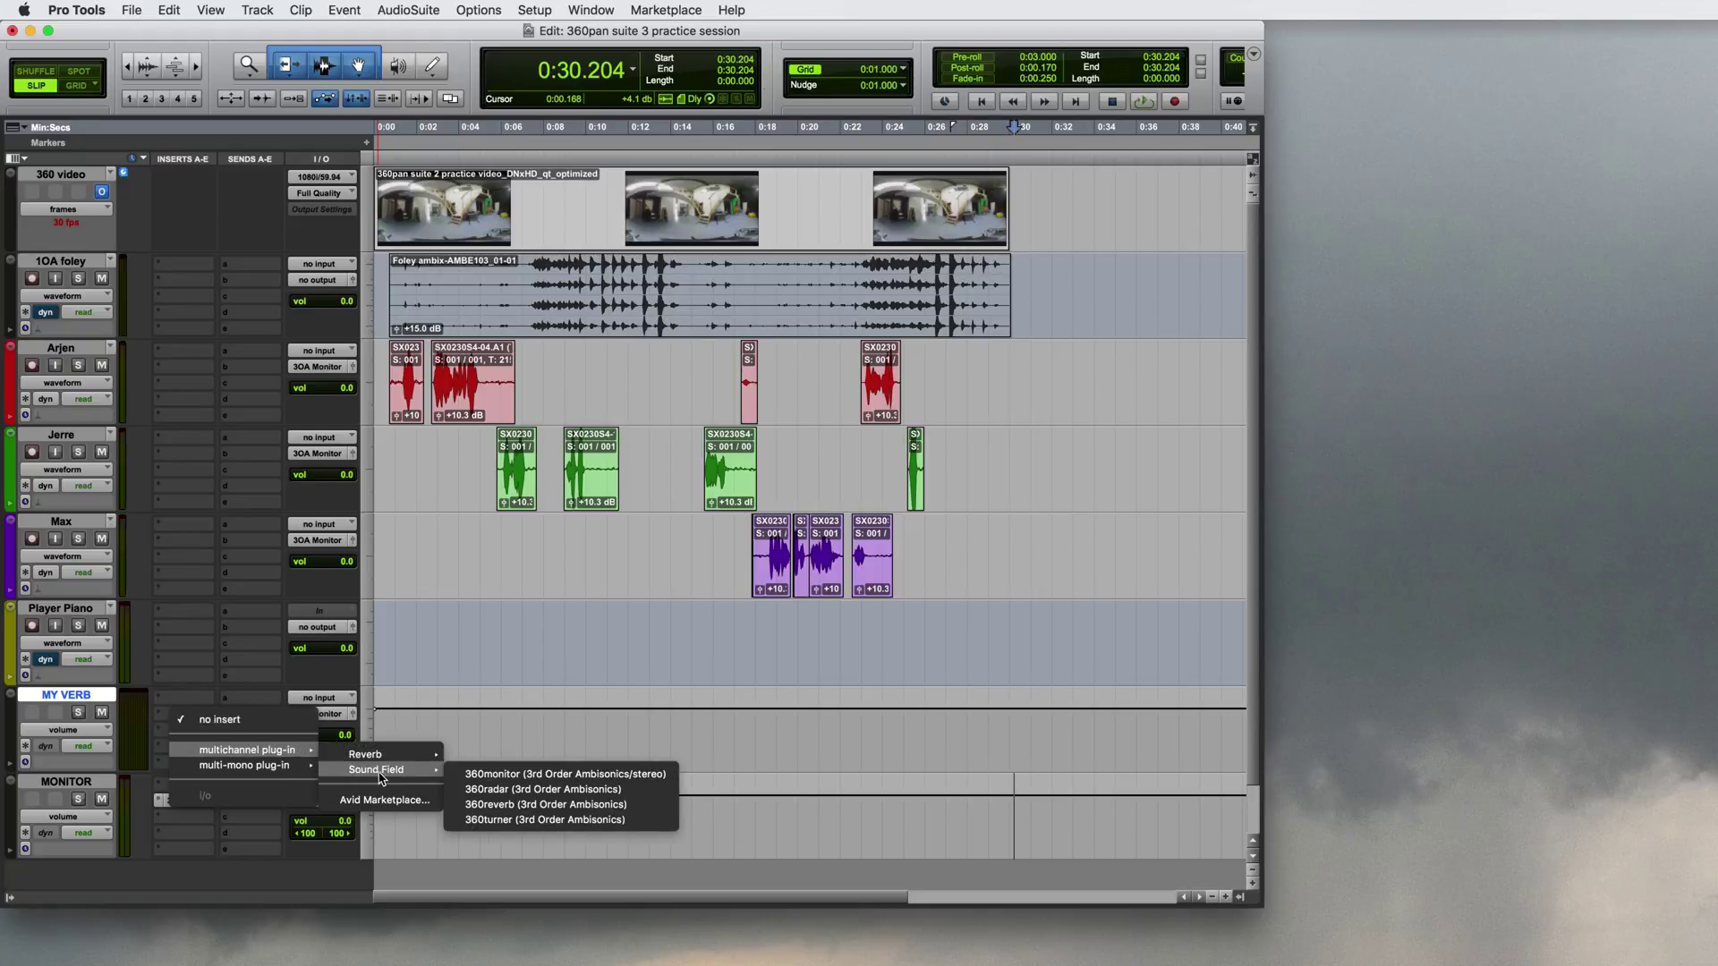
pyautogui.click(514, 805)
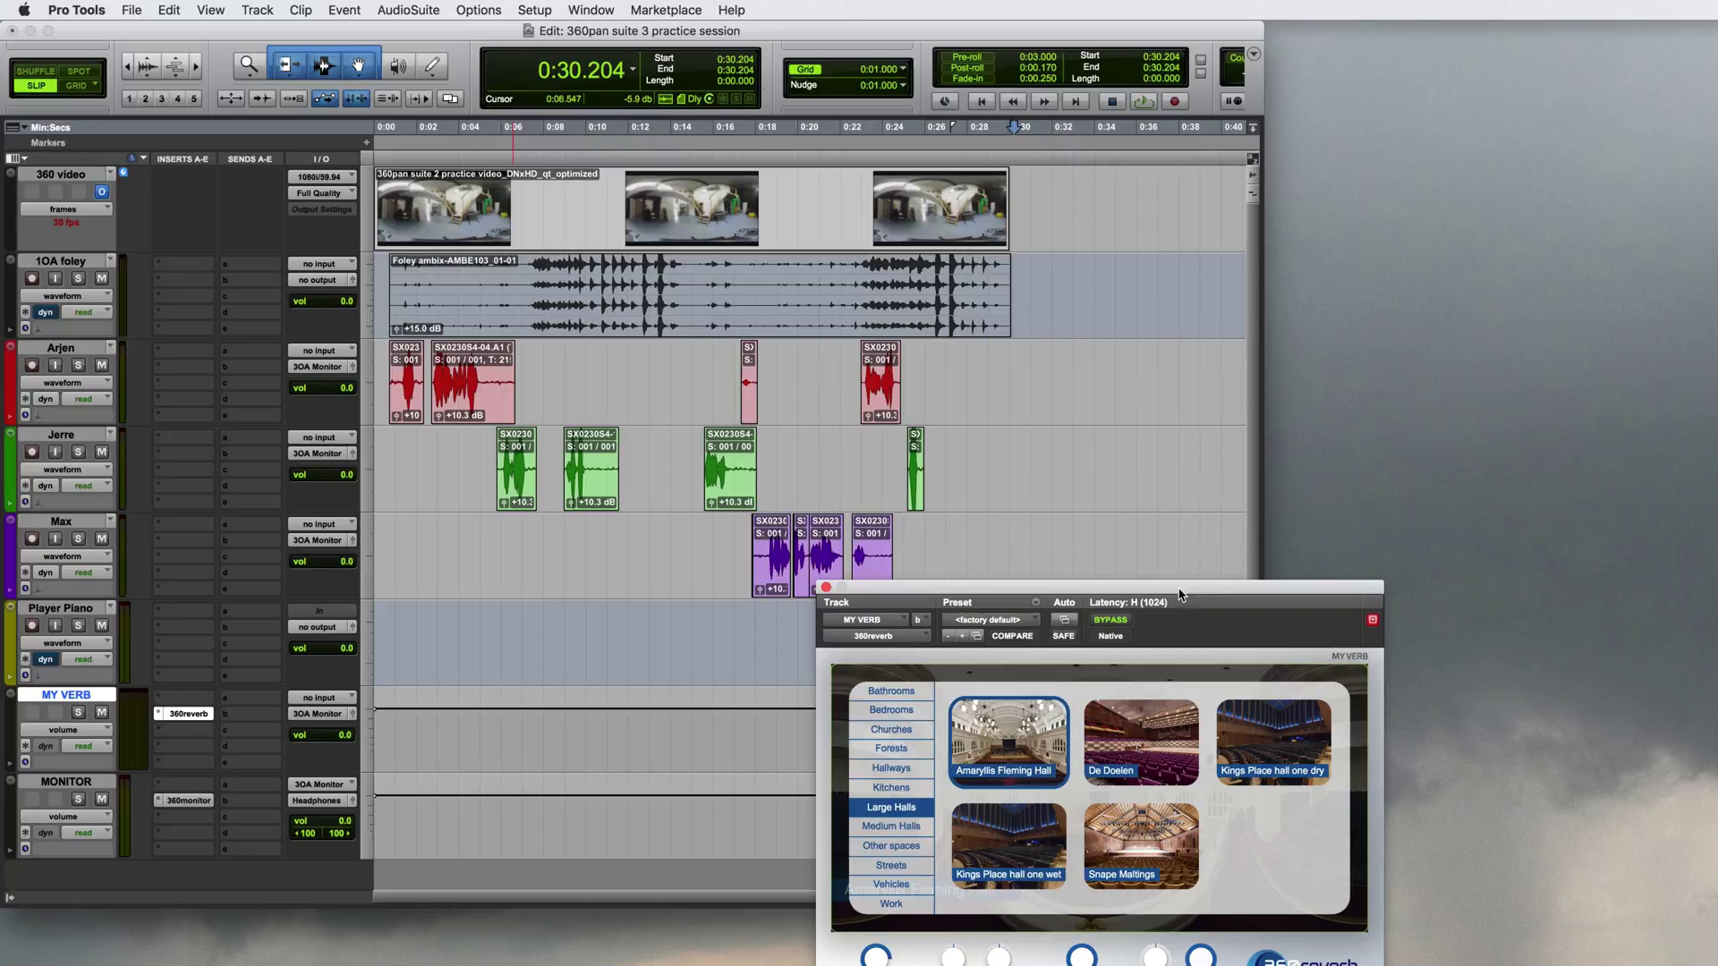
pyautogui.moveTo(1176, 588); pyautogui.dragTo(953, 316)
# - Browse the reverb's room categories, select Work > Empty shop, and close the plug-in window
pyautogui.click(984, 521)
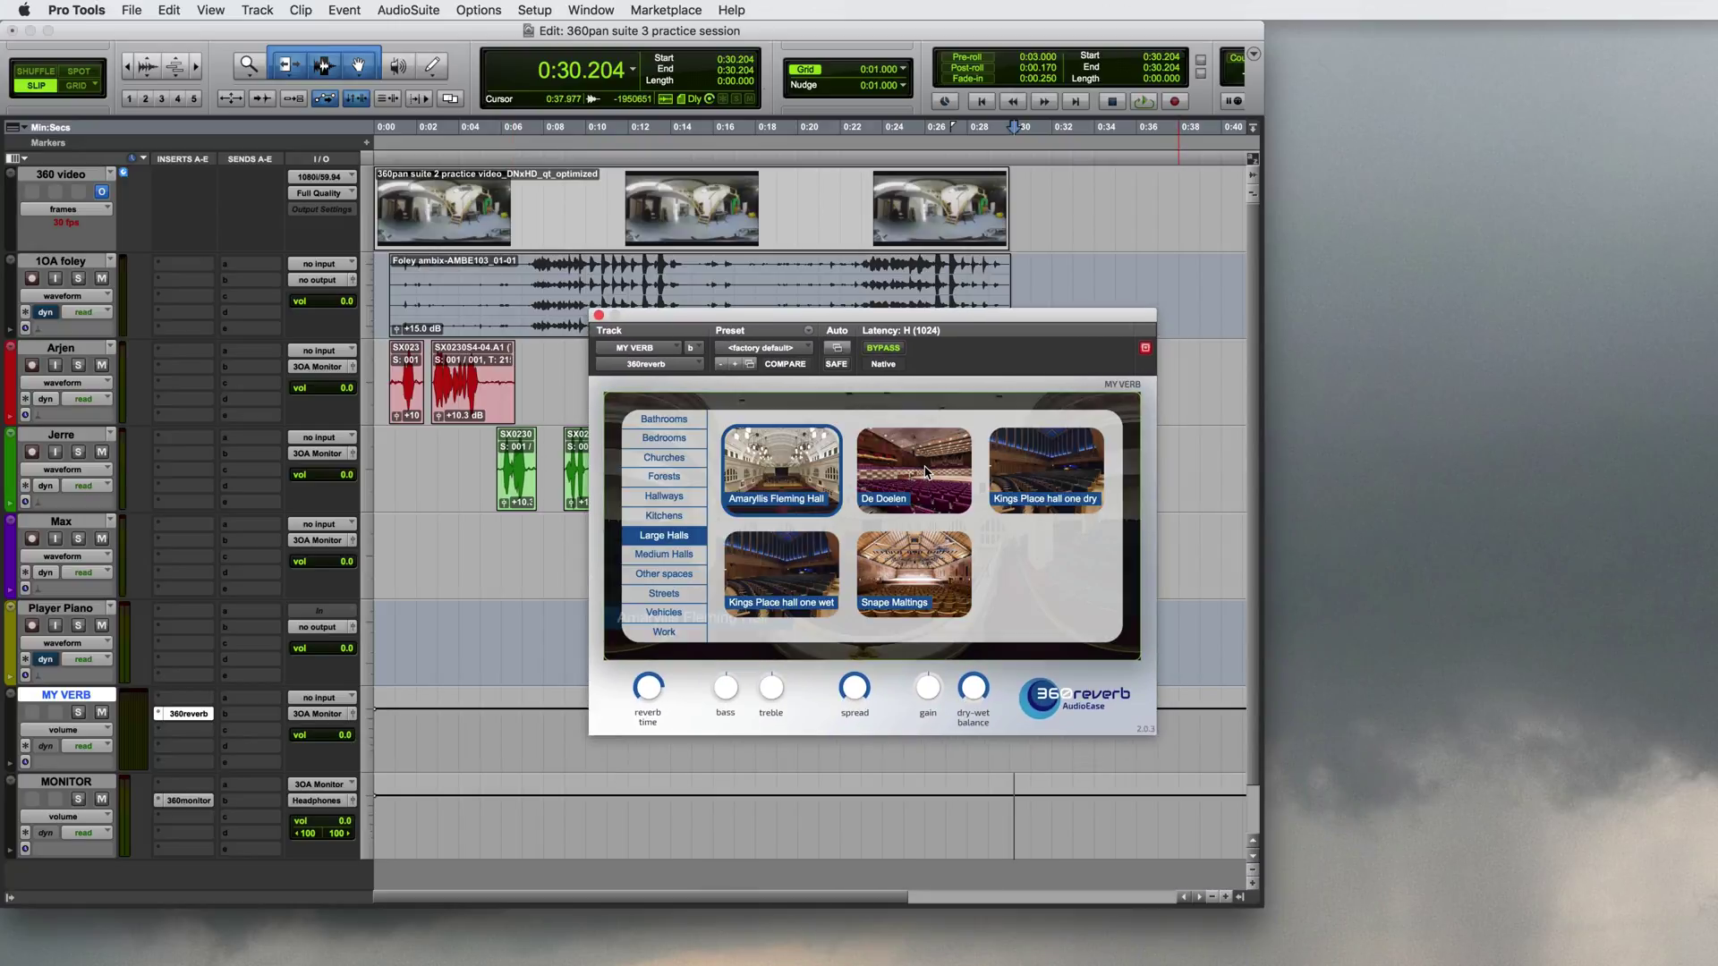
pyautogui.click(666, 458)
pyautogui.click(662, 430)
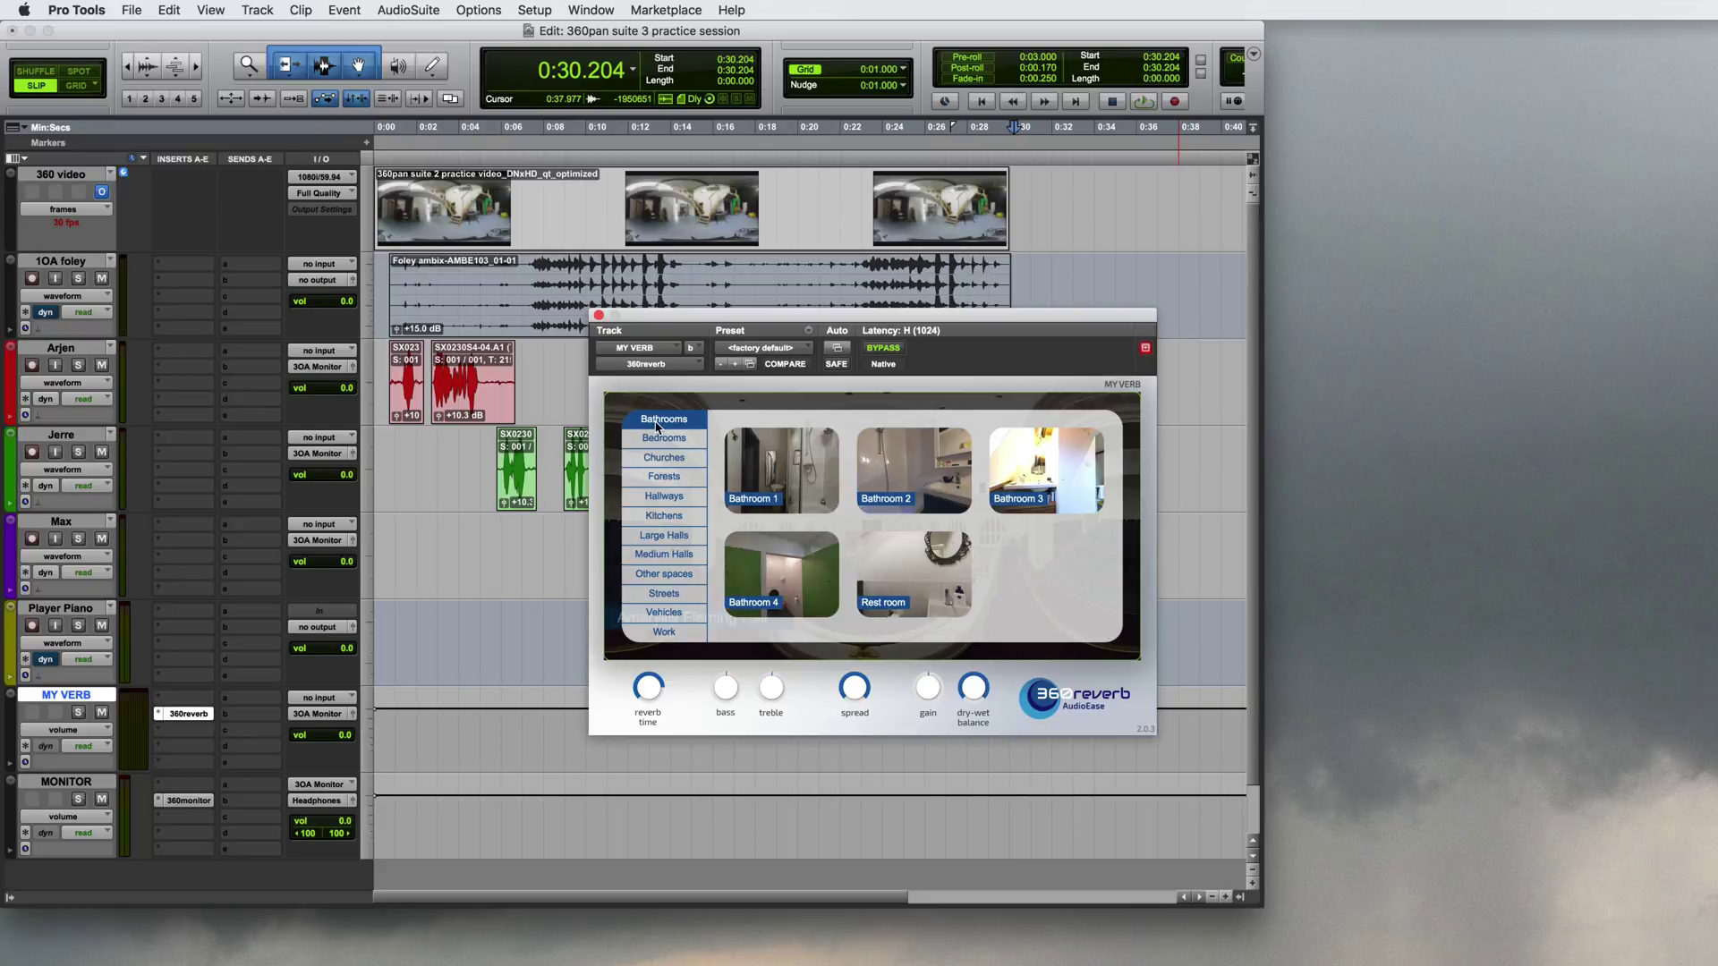
pyautogui.click(663, 447)
pyautogui.click(674, 481)
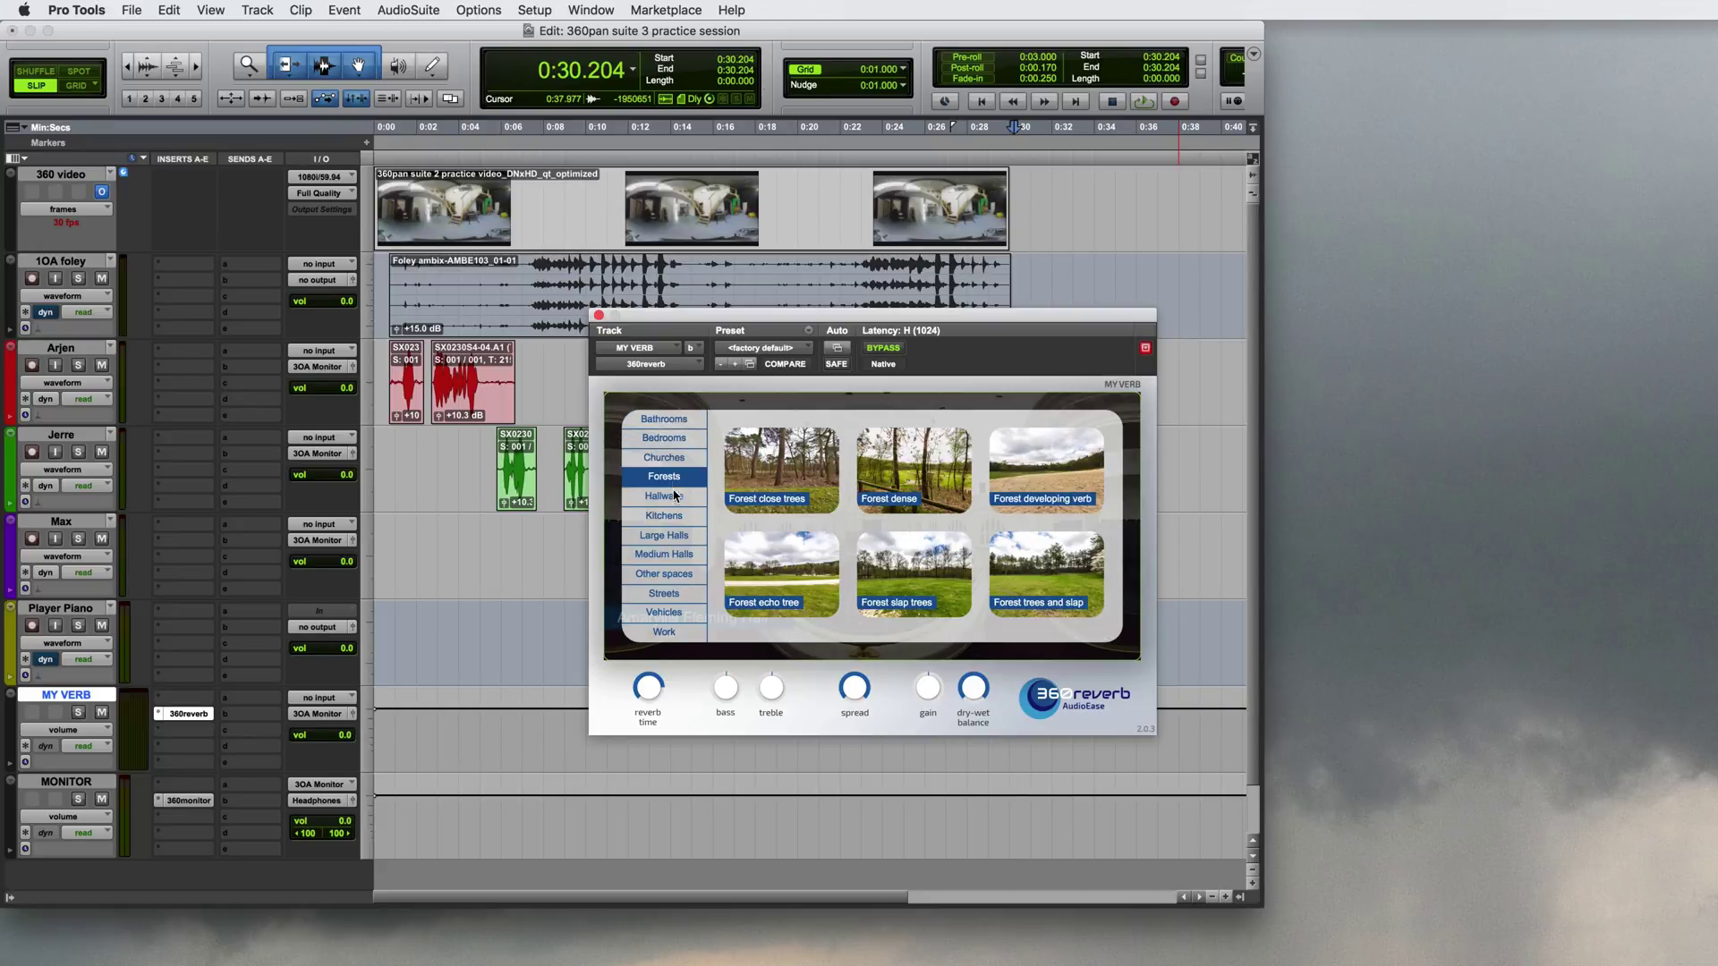
pyautogui.click(674, 499)
pyautogui.click(676, 517)
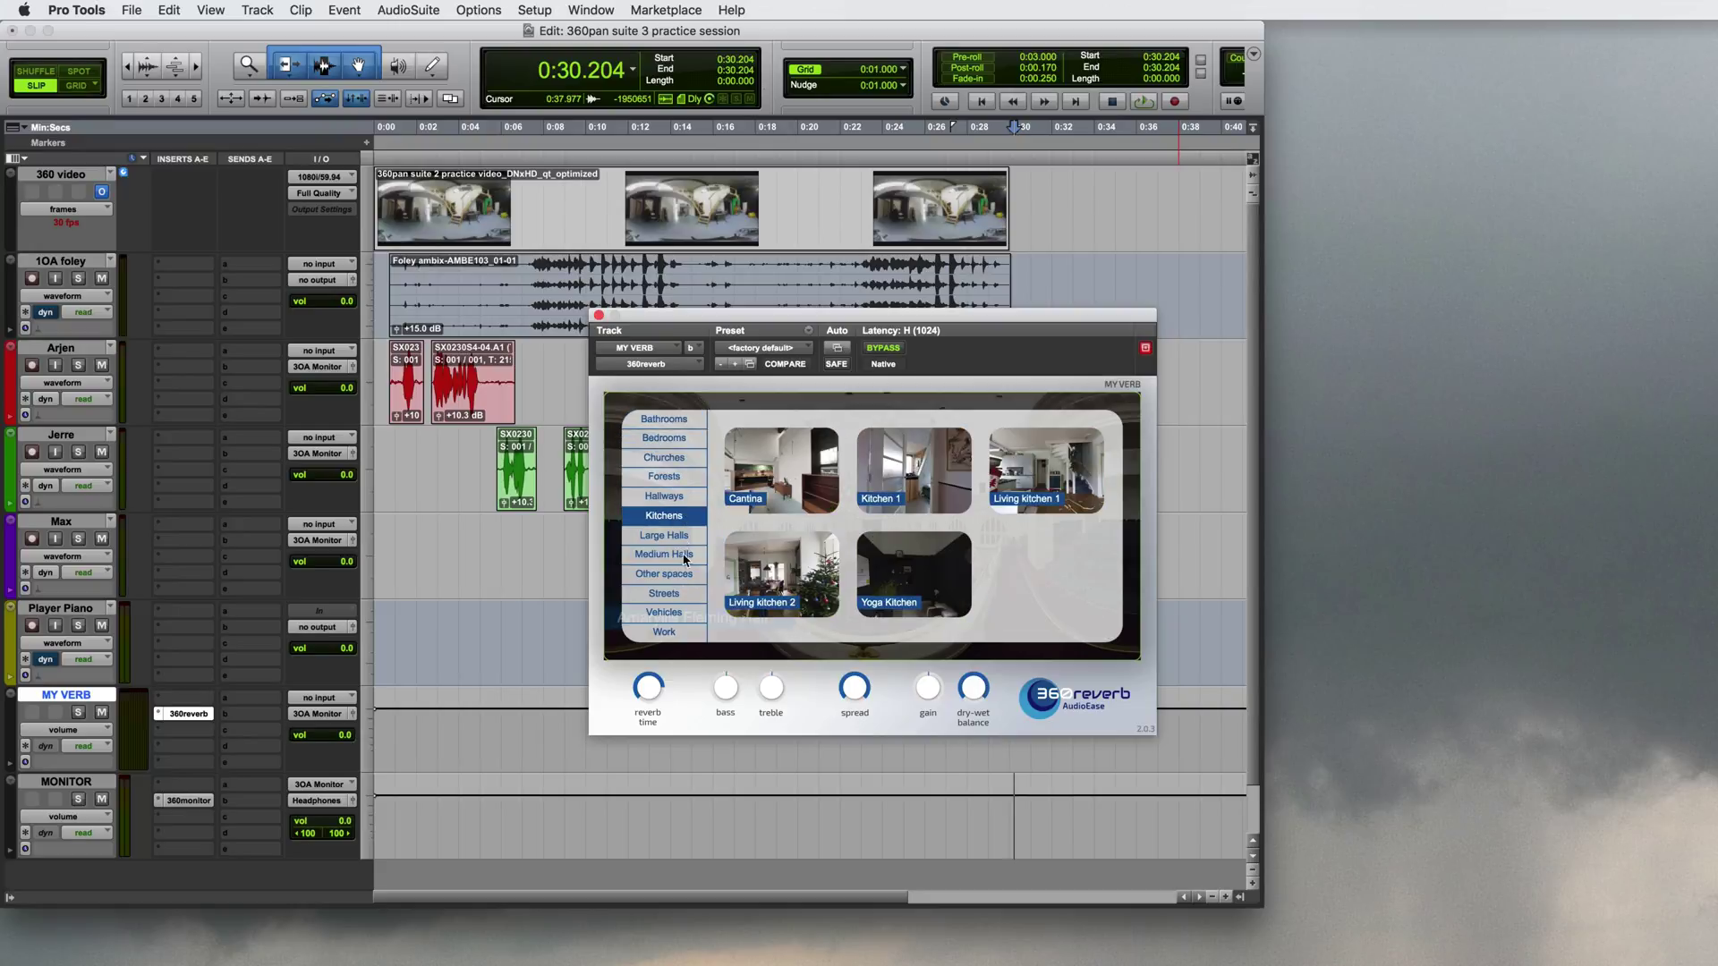
pyautogui.click(682, 596)
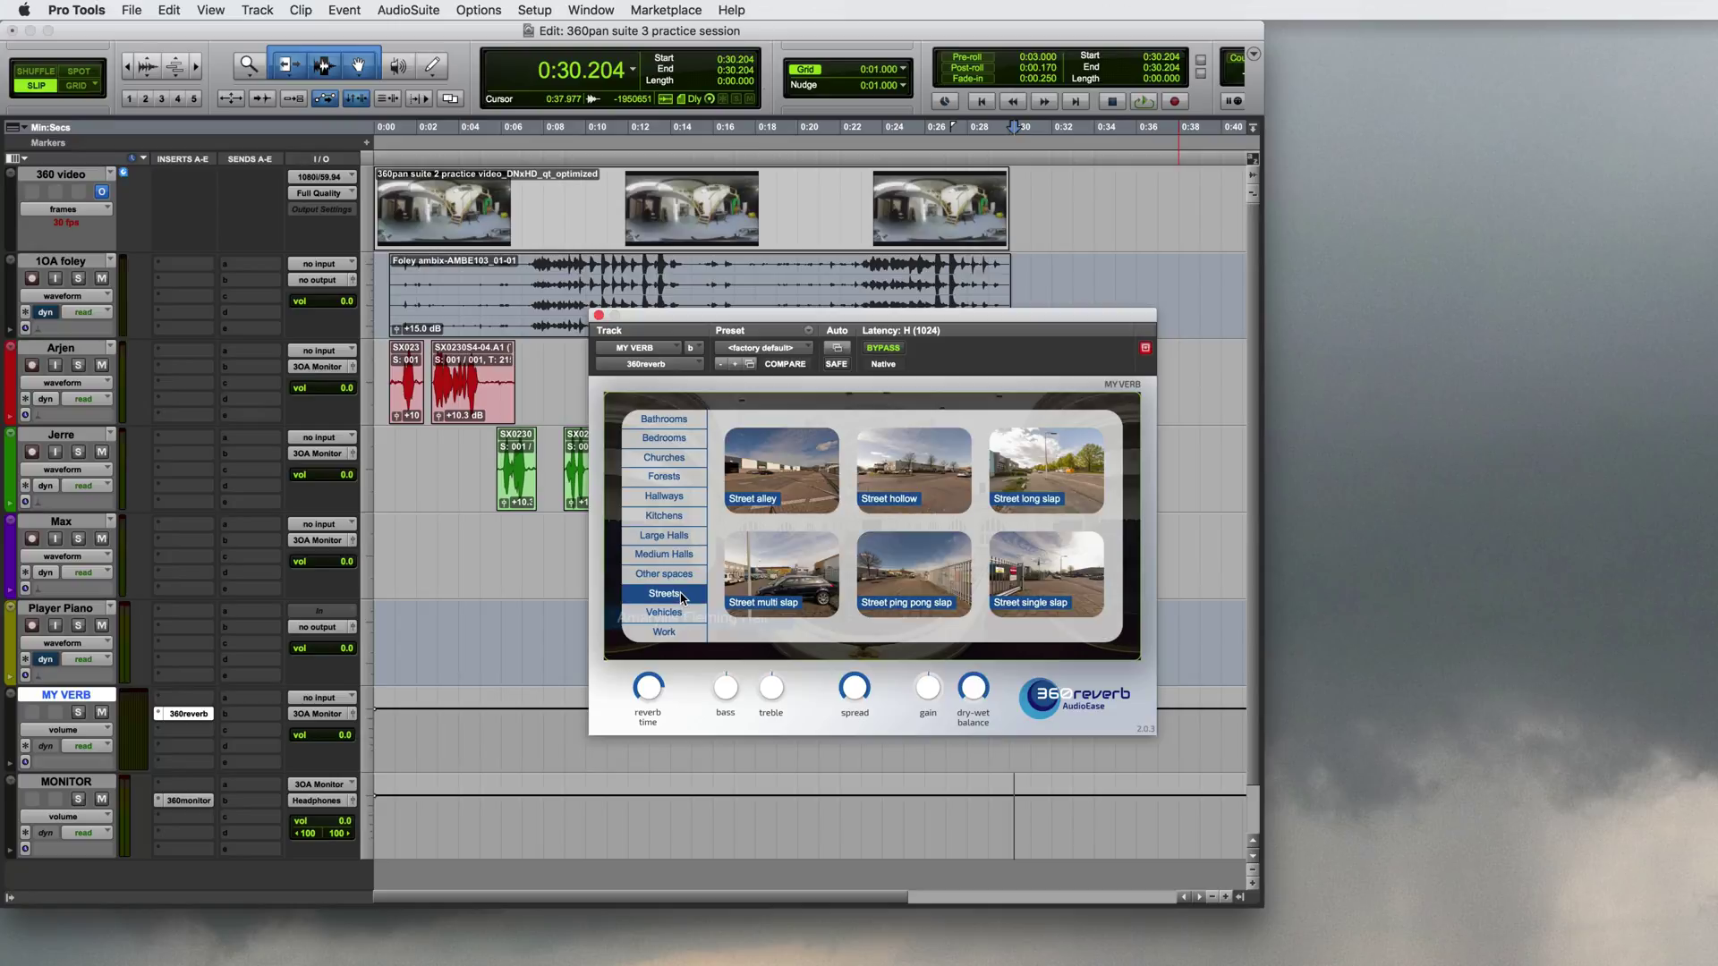
pyautogui.click(683, 615)
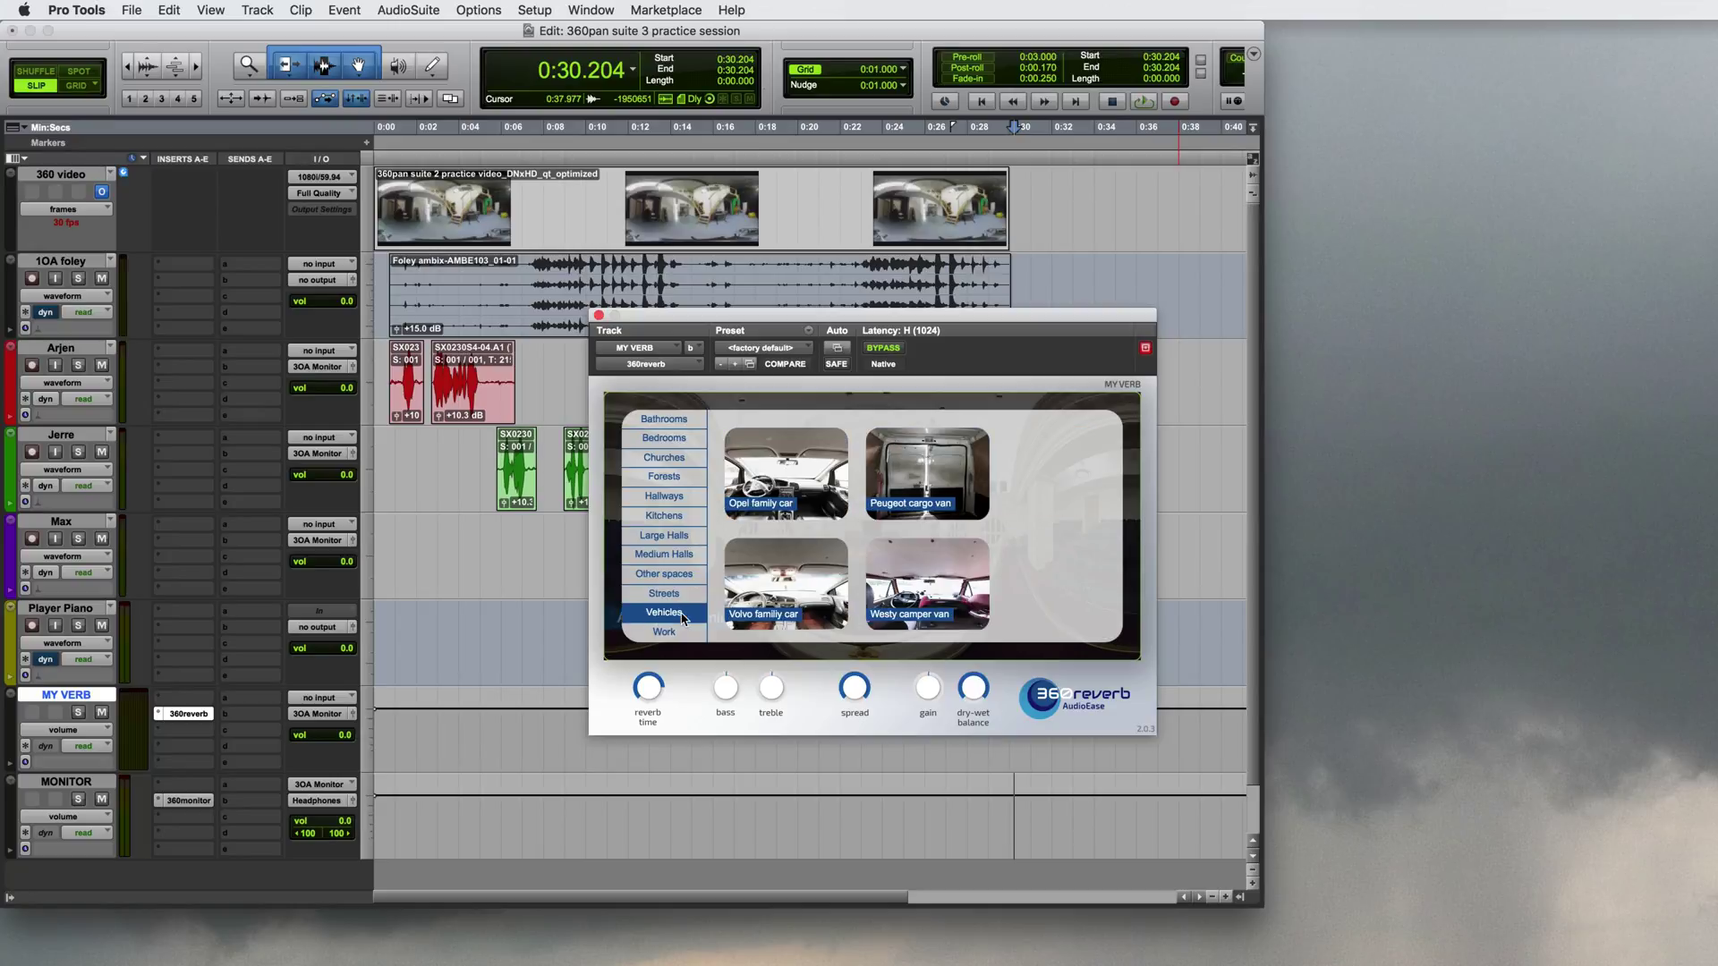
pyautogui.click(682, 635)
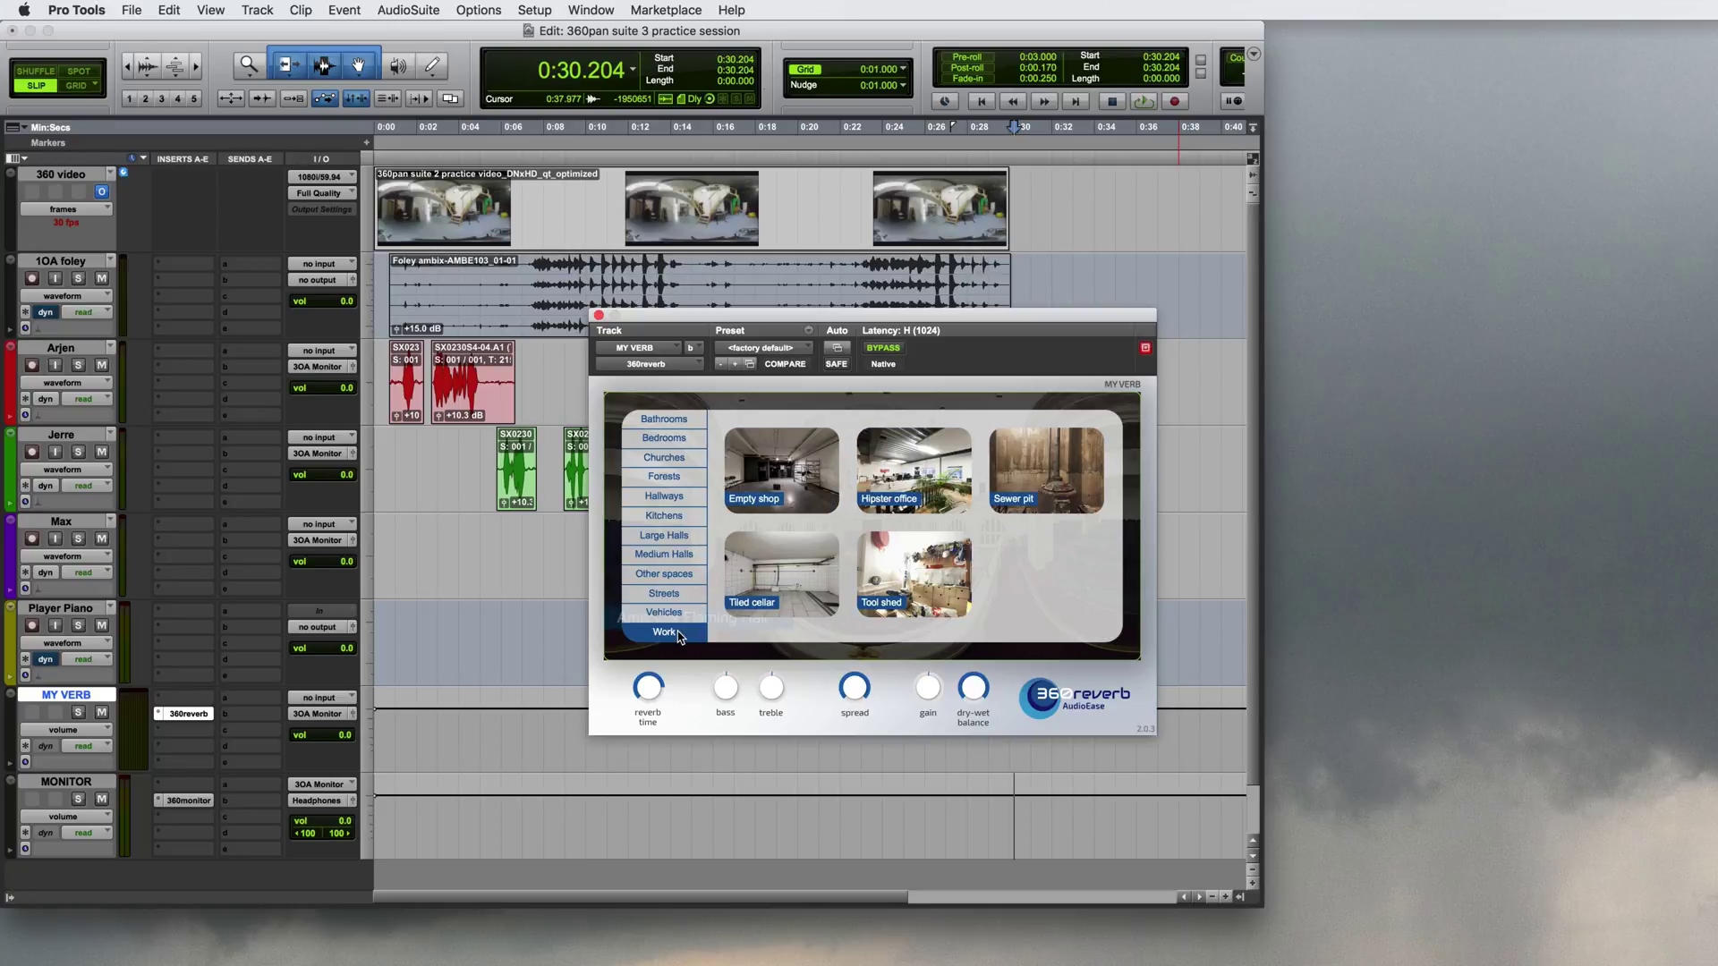
pyautogui.click(781, 488)
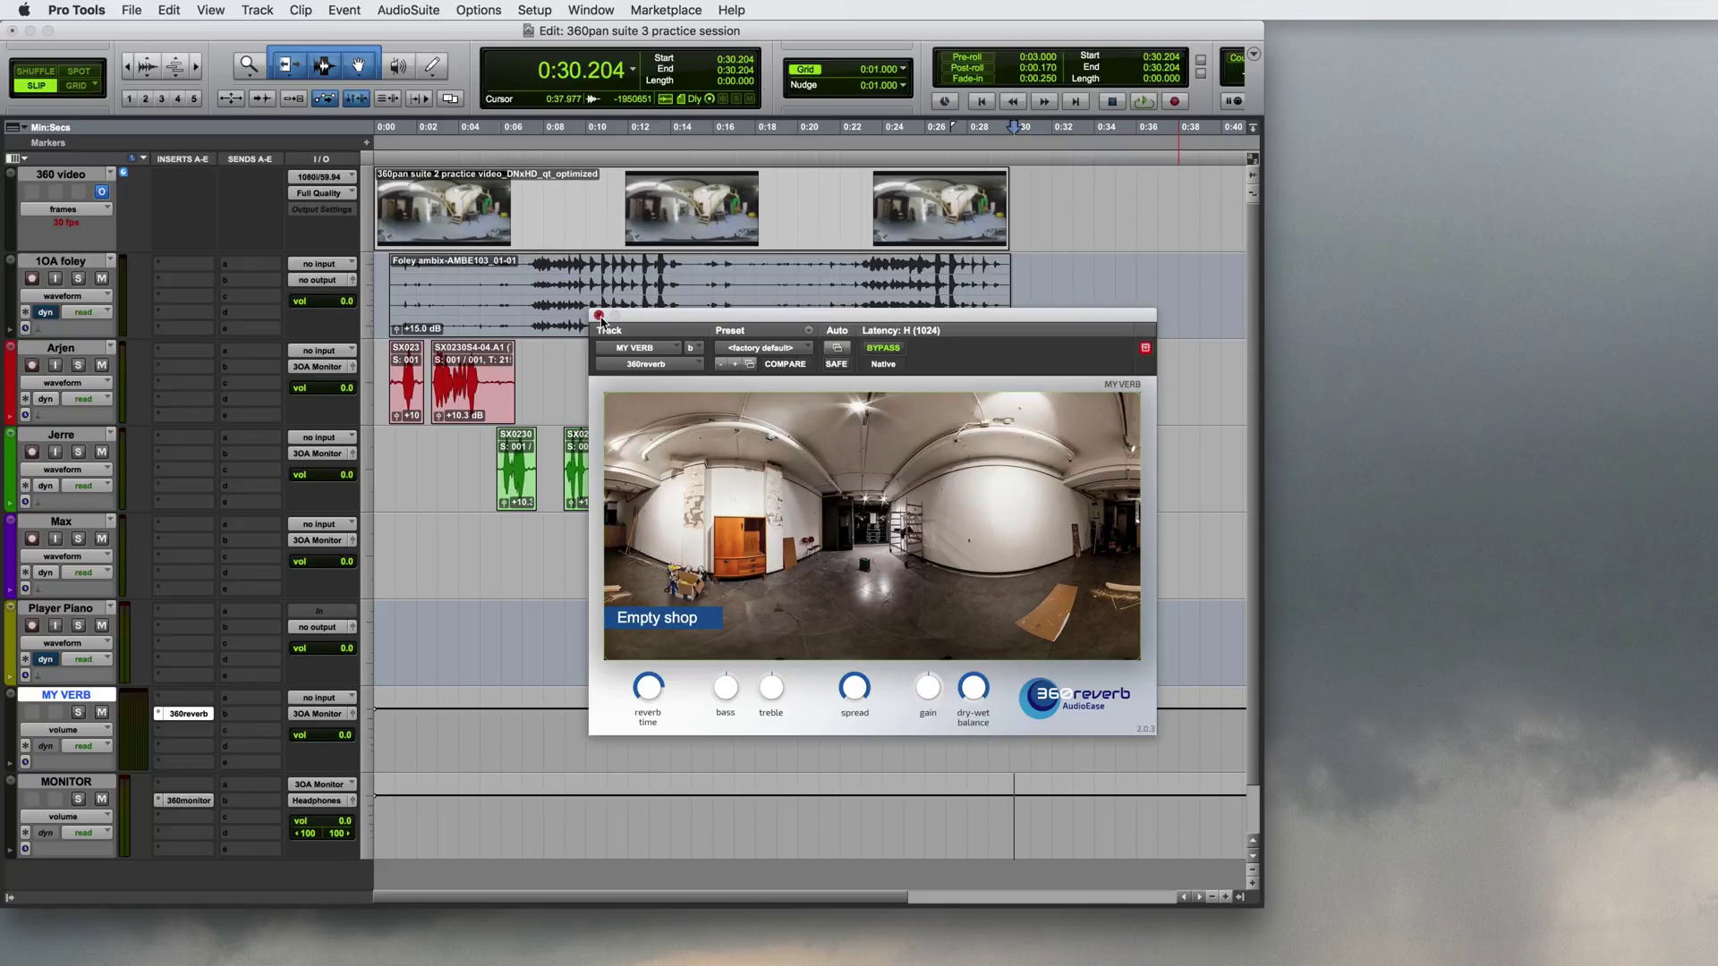
pyautogui.click(599, 316)
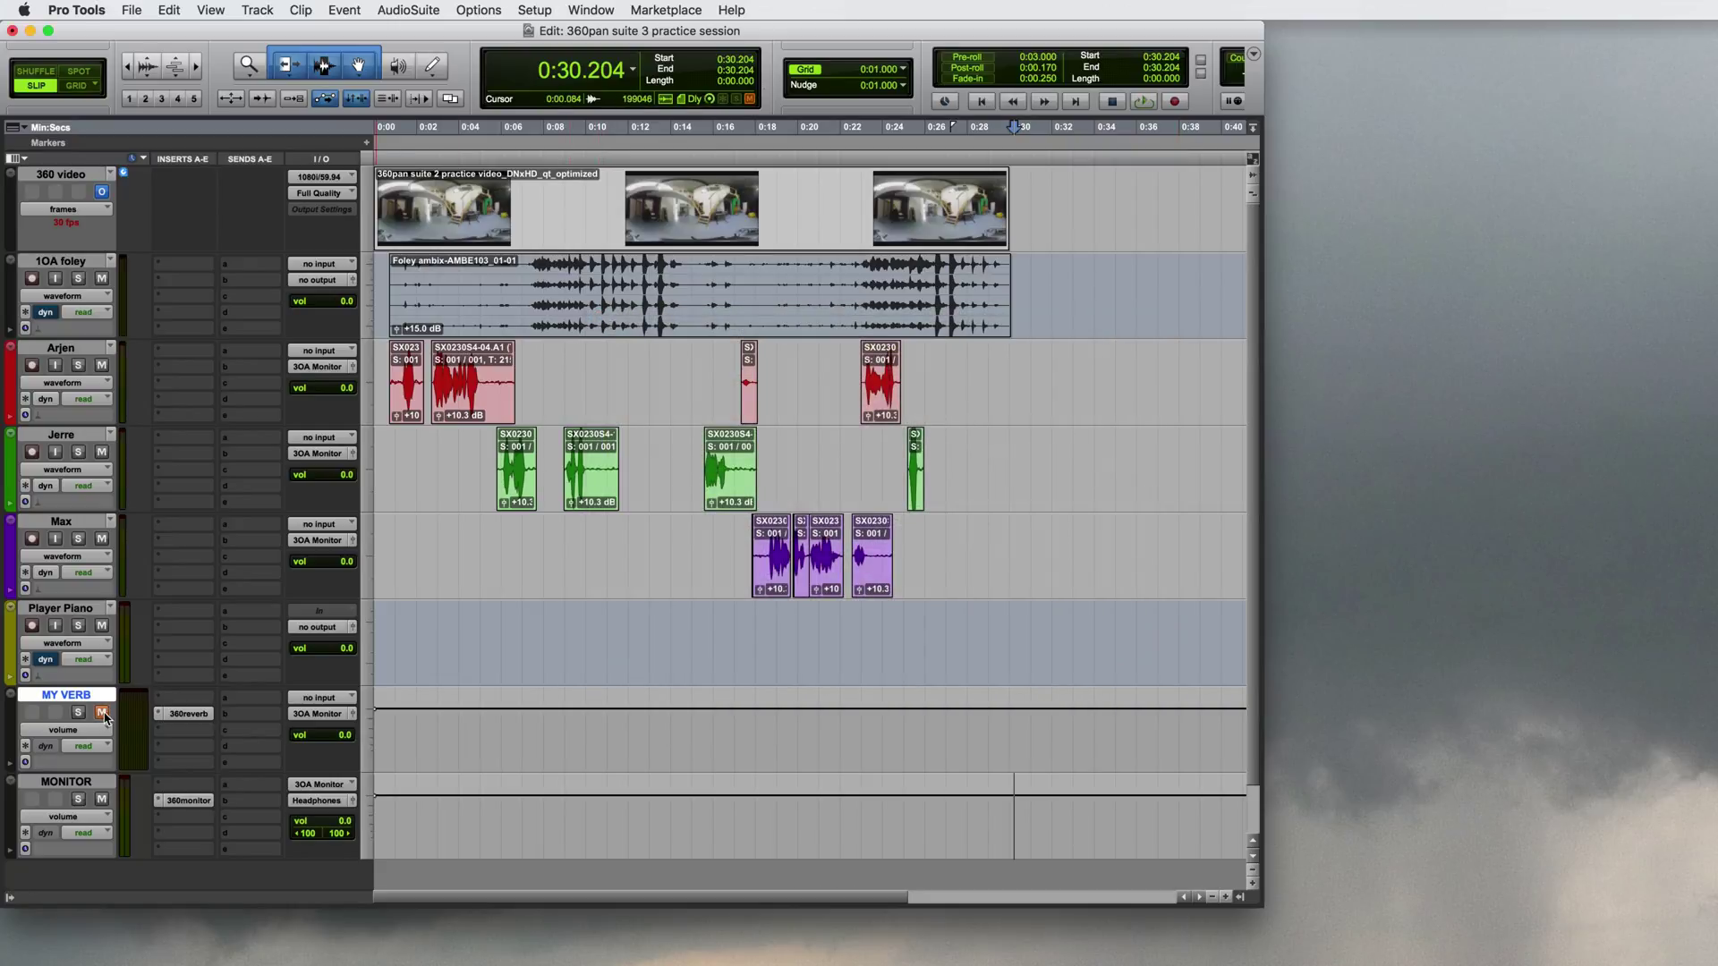
# - Insert a mono 3rd order 360pan on Arjen with its MY VERB send on, then copy it to Jerre
pyautogui.click(187, 369)
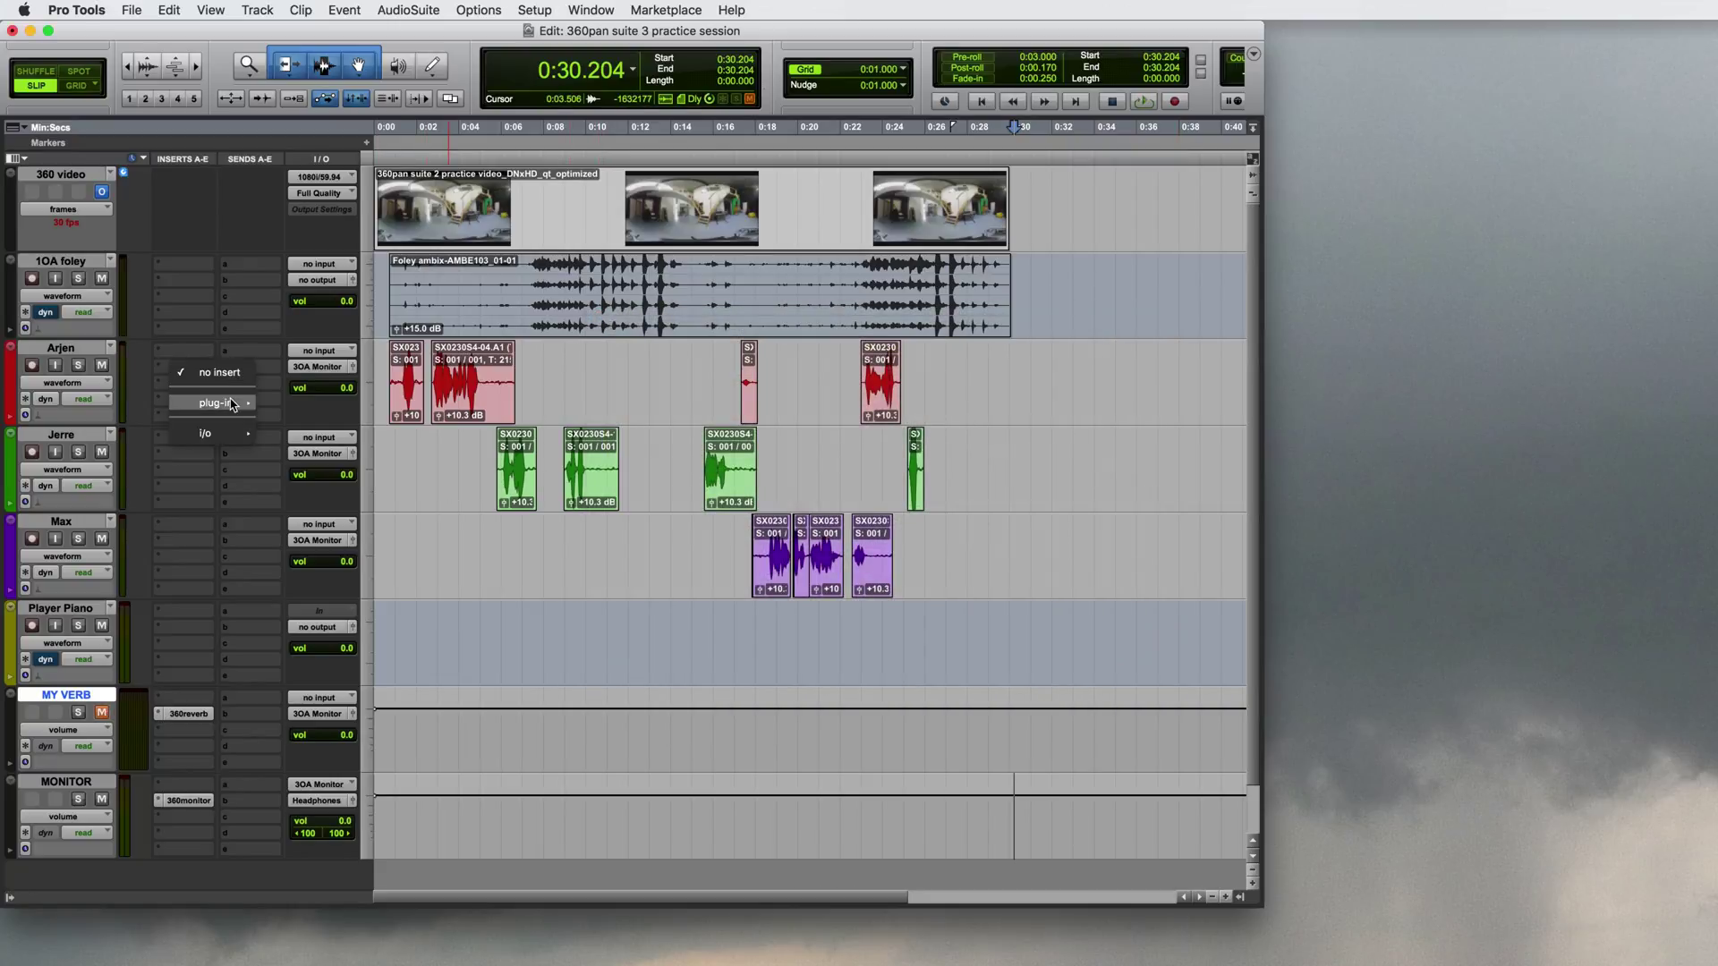
pyautogui.moveTo(232, 405)
pyautogui.moveTo(331, 529)
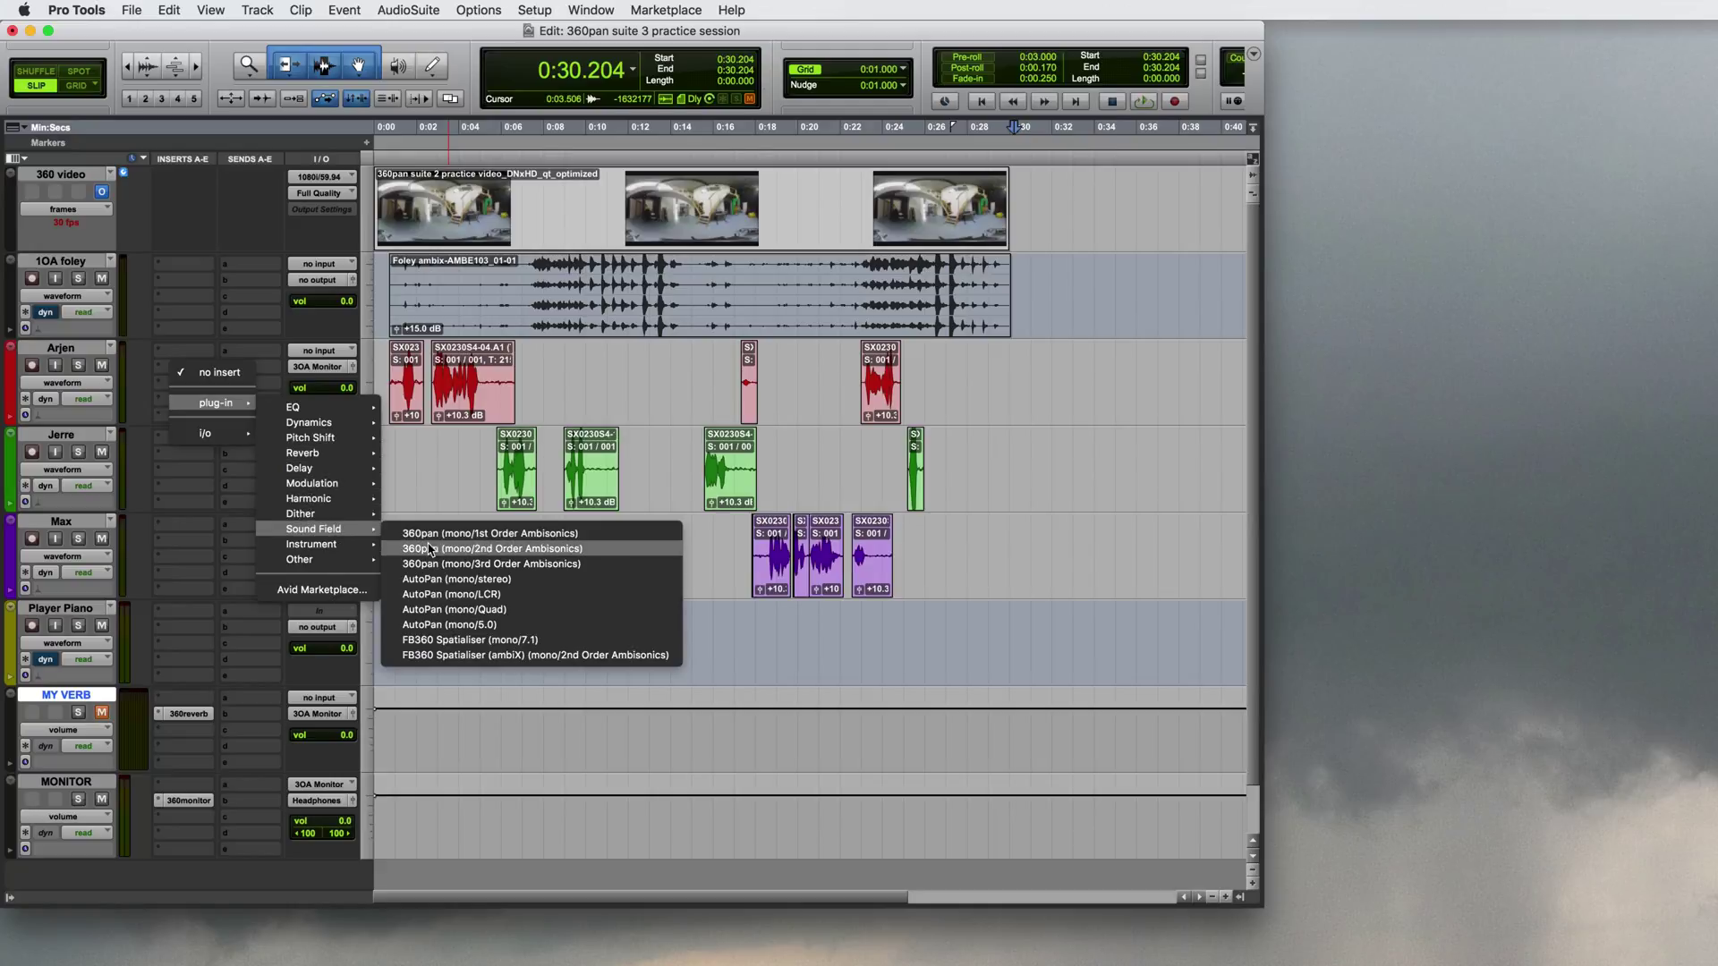
pyautogui.click(445, 565)
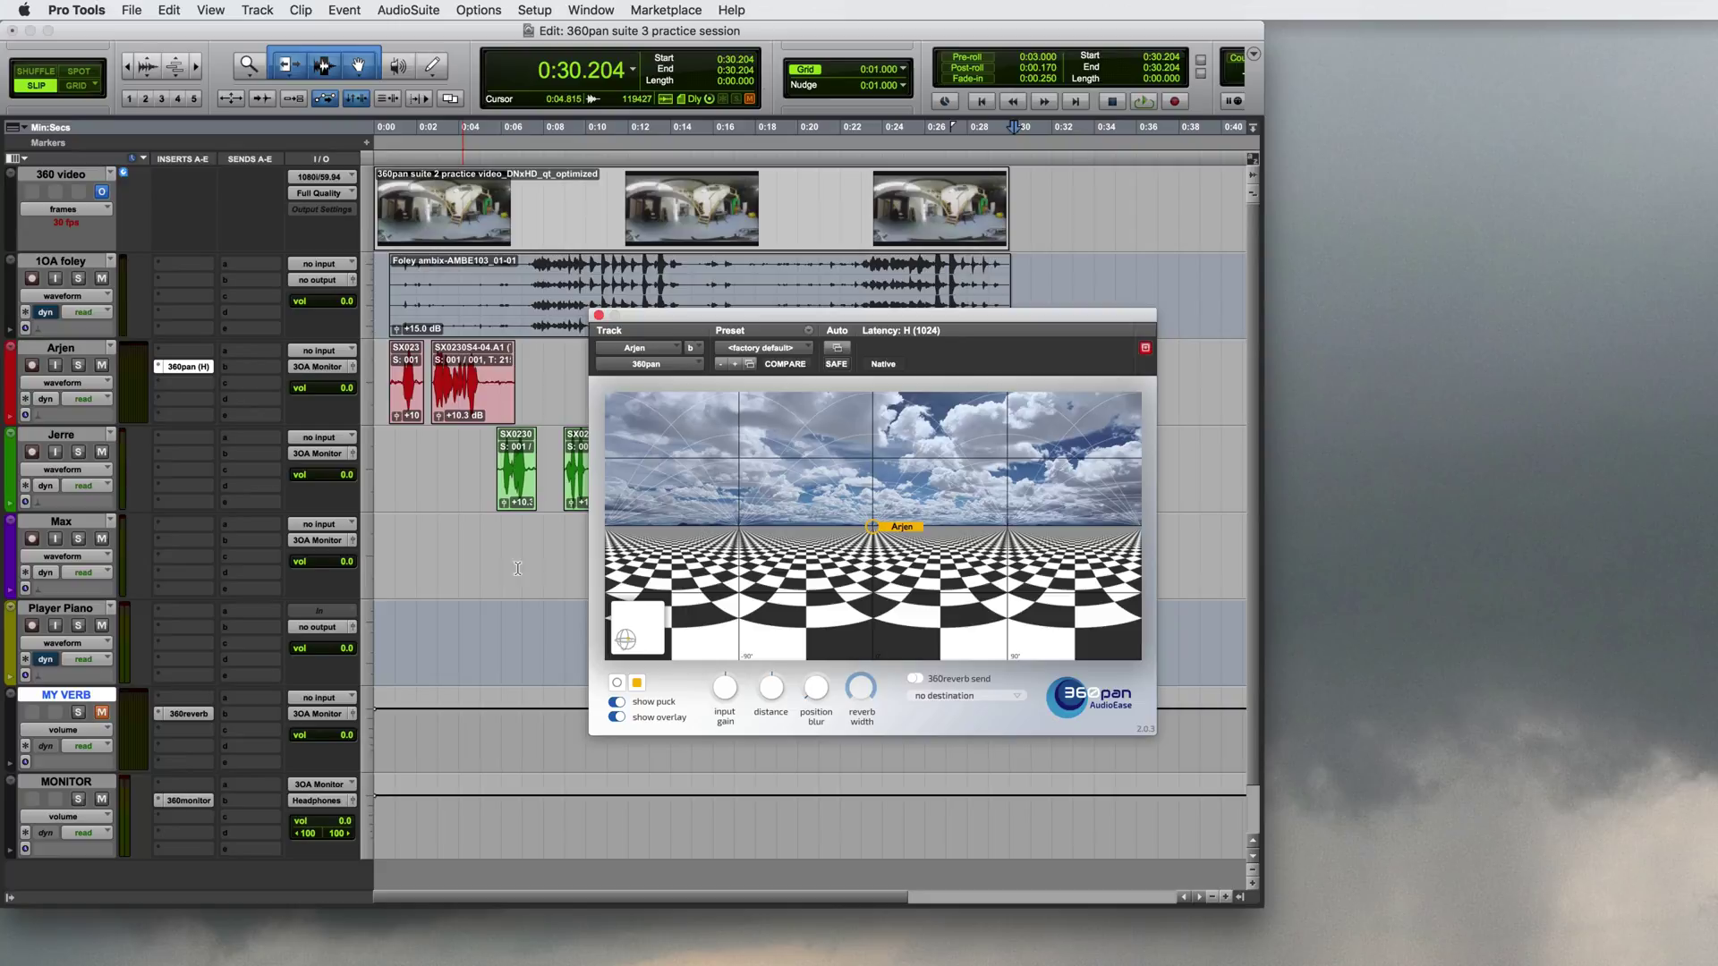
pyautogui.click(914, 680)
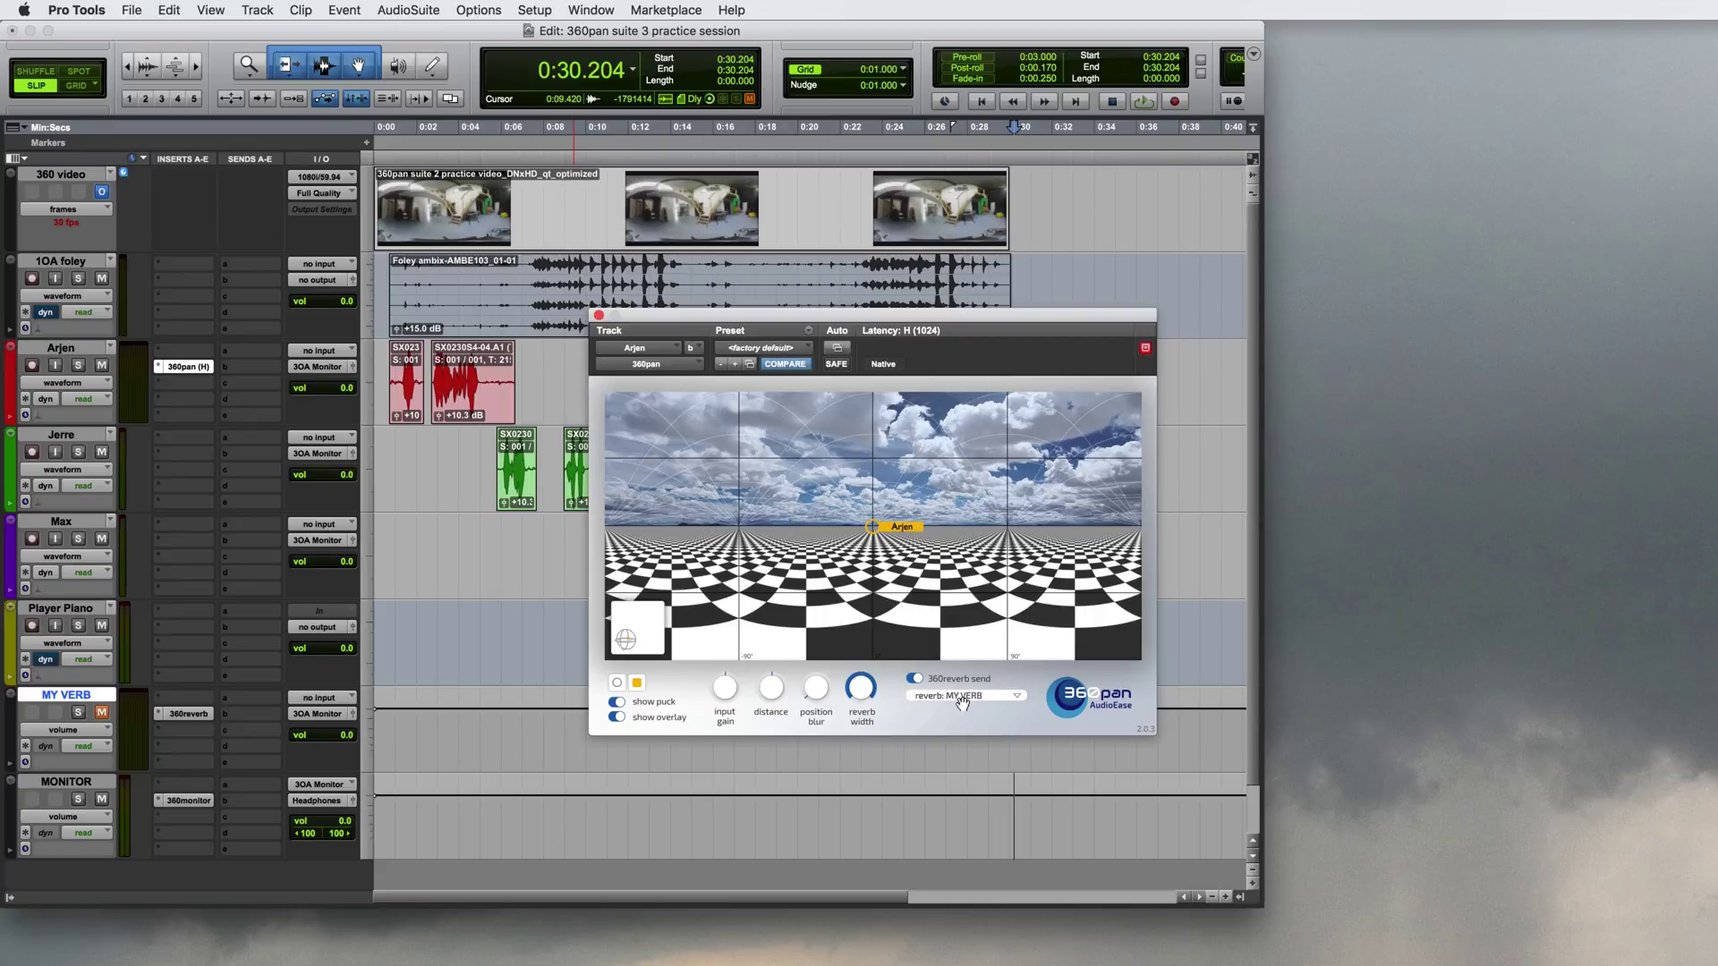
pyautogui.click(599, 315)
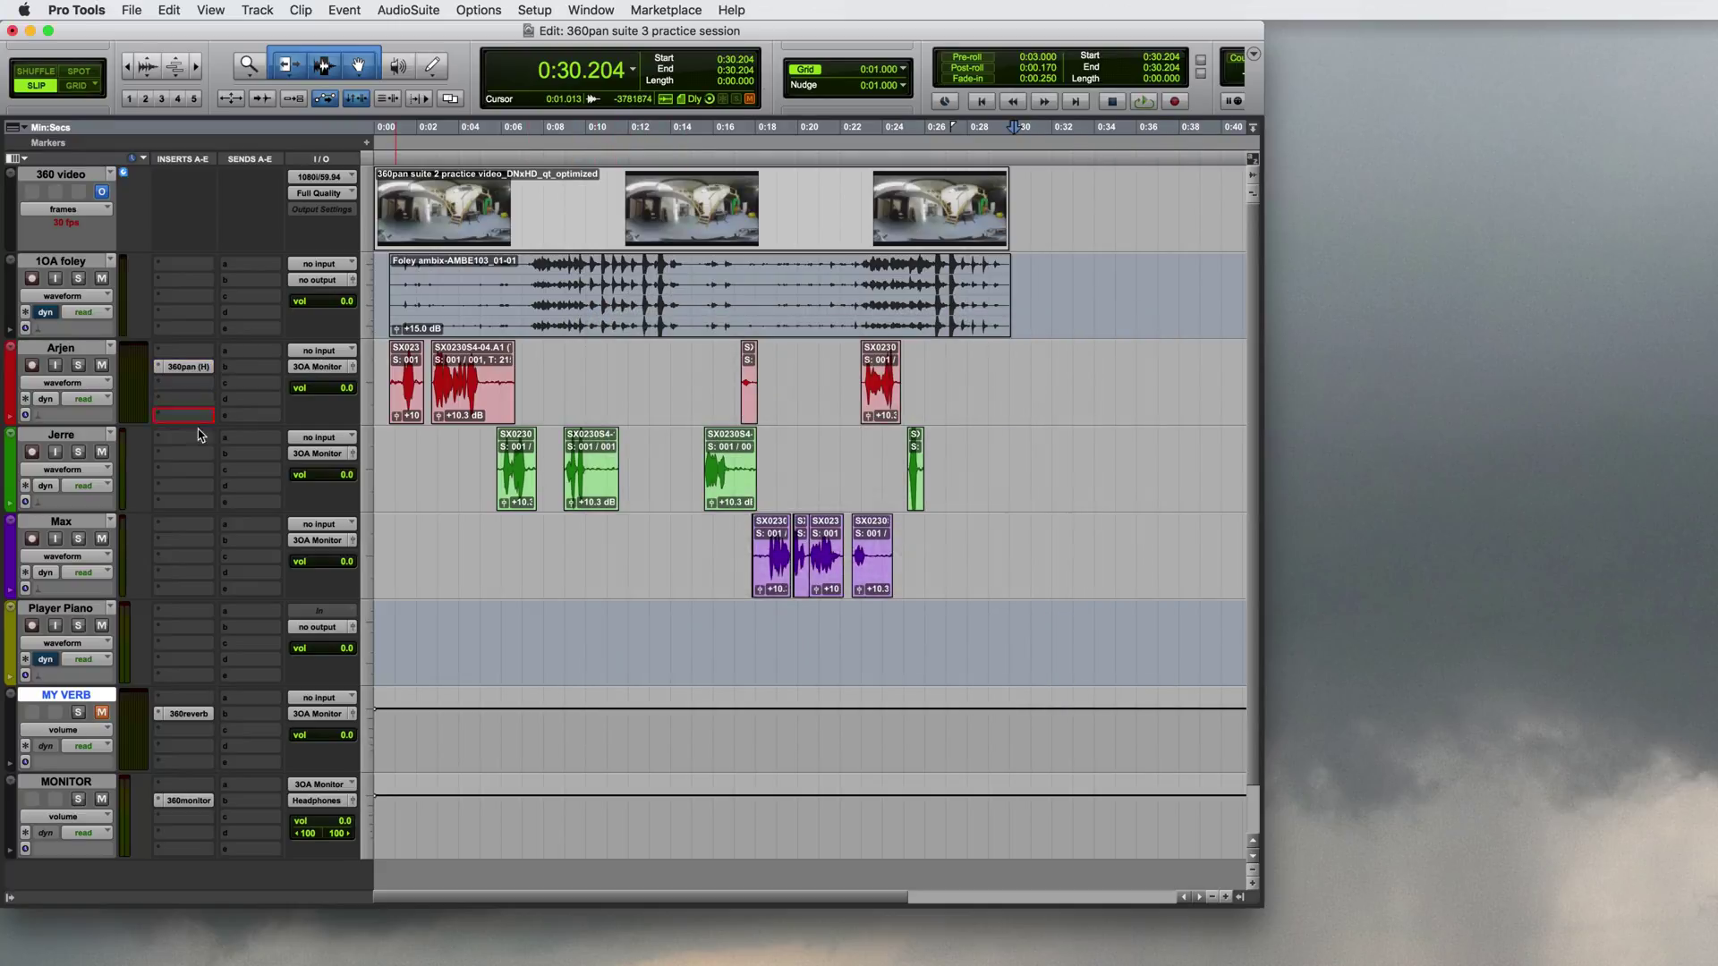
pyautogui.moveTo(204, 460); pyautogui.dragTo(204, 544)
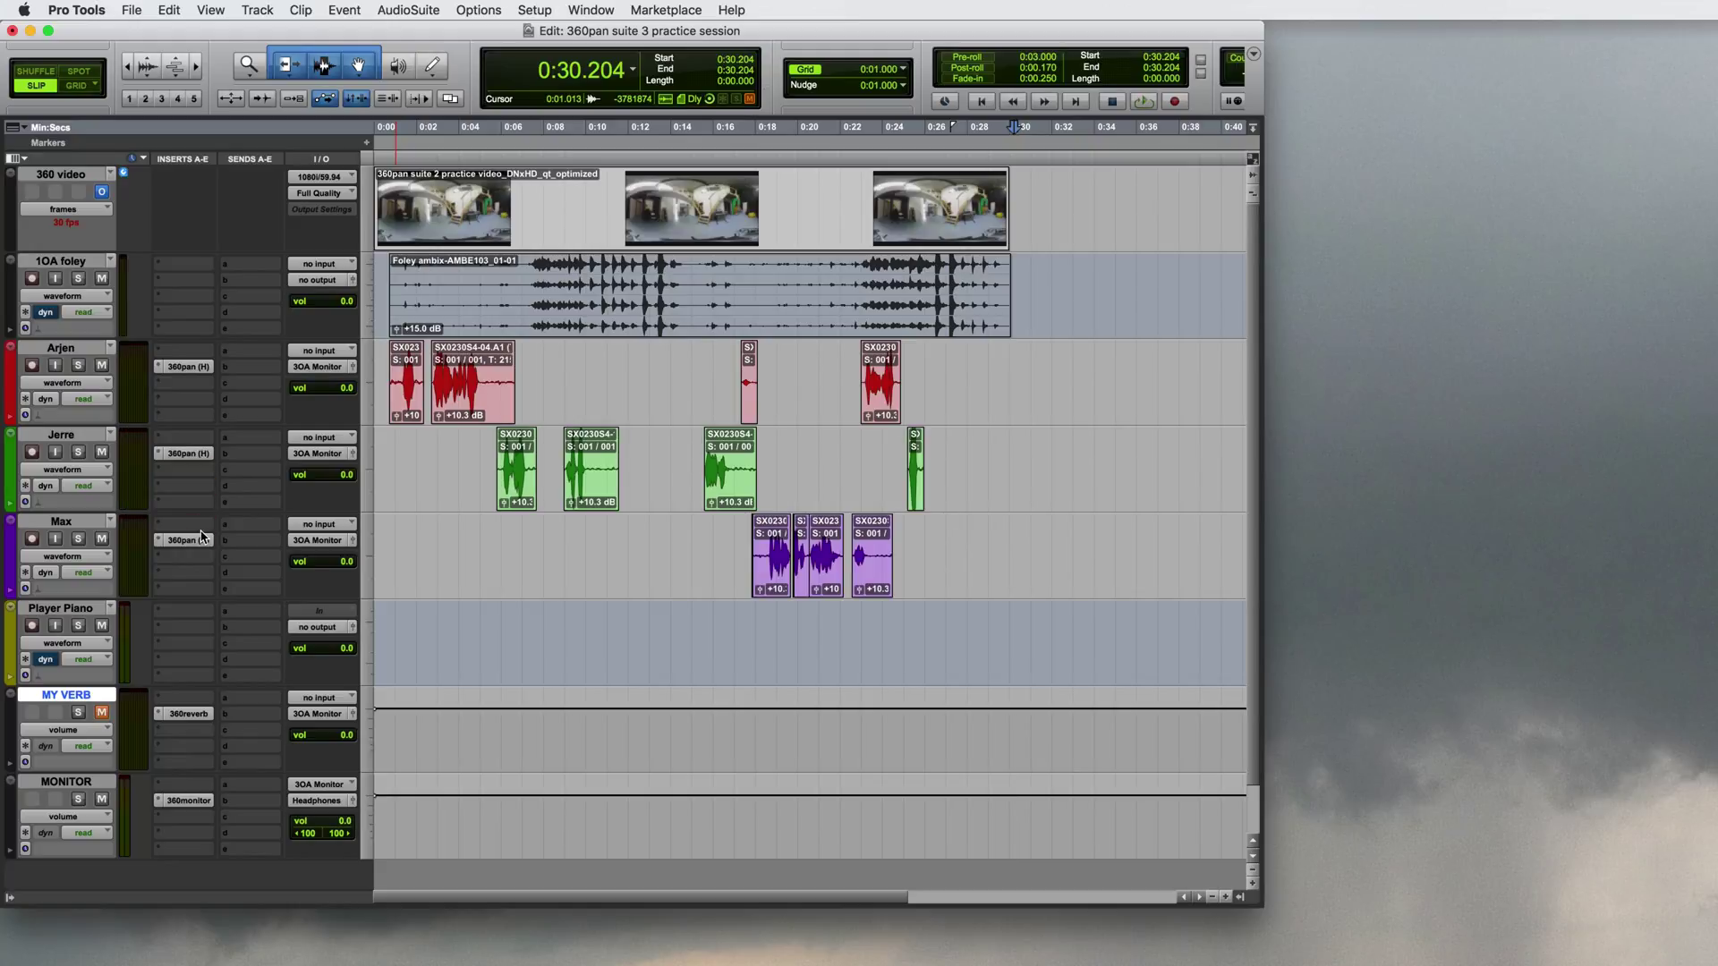
# - Insert a stereo 360pan on Player Piano with its reverb send to MY VERB enabled
pyautogui.click(197, 633)
pyautogui.moveTo(251, 663)
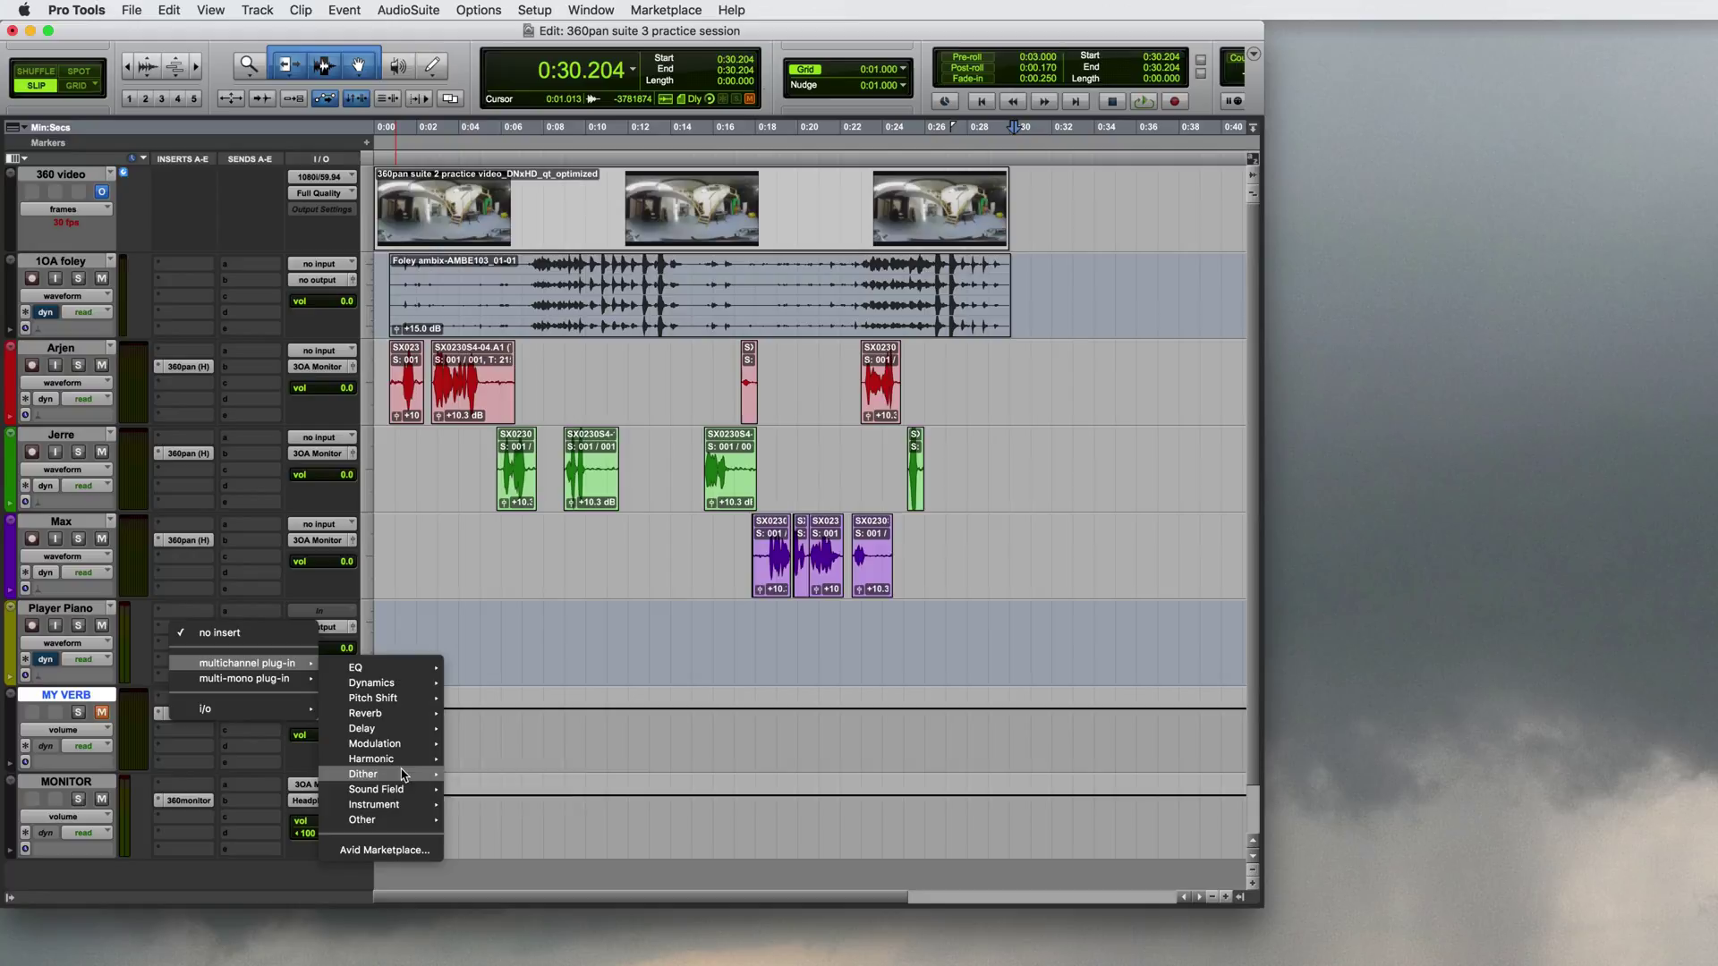
pyautogui.moveTo(407, 789)
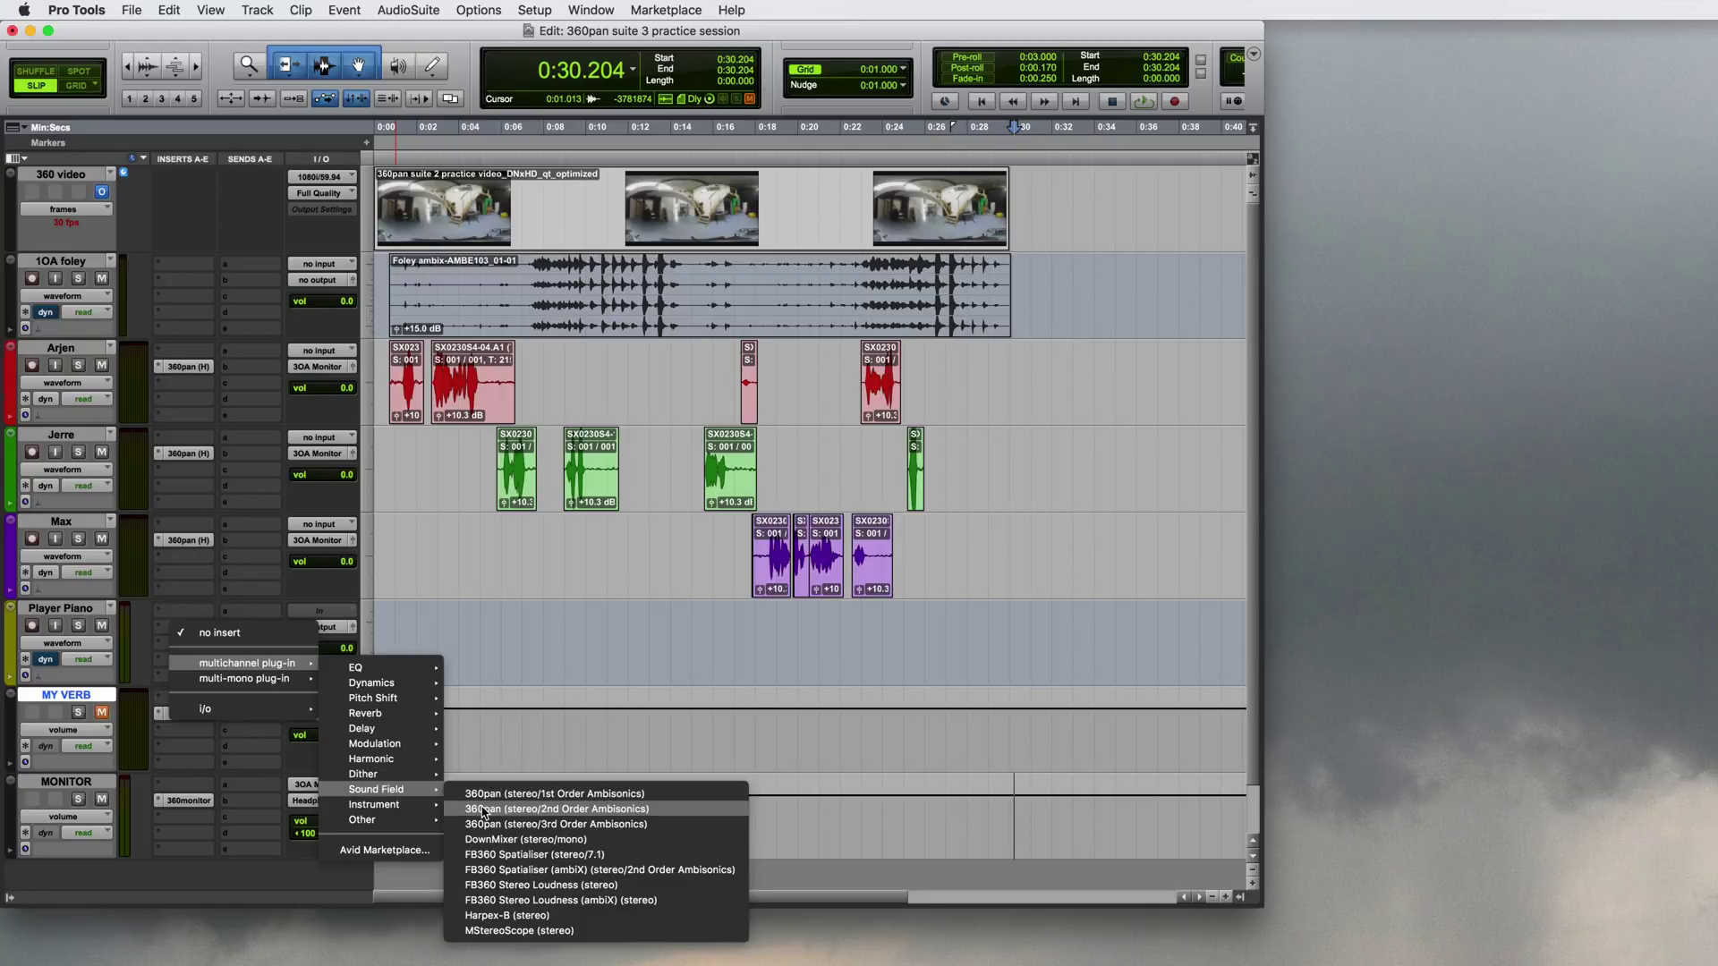
pyautogui.click(483, 809)
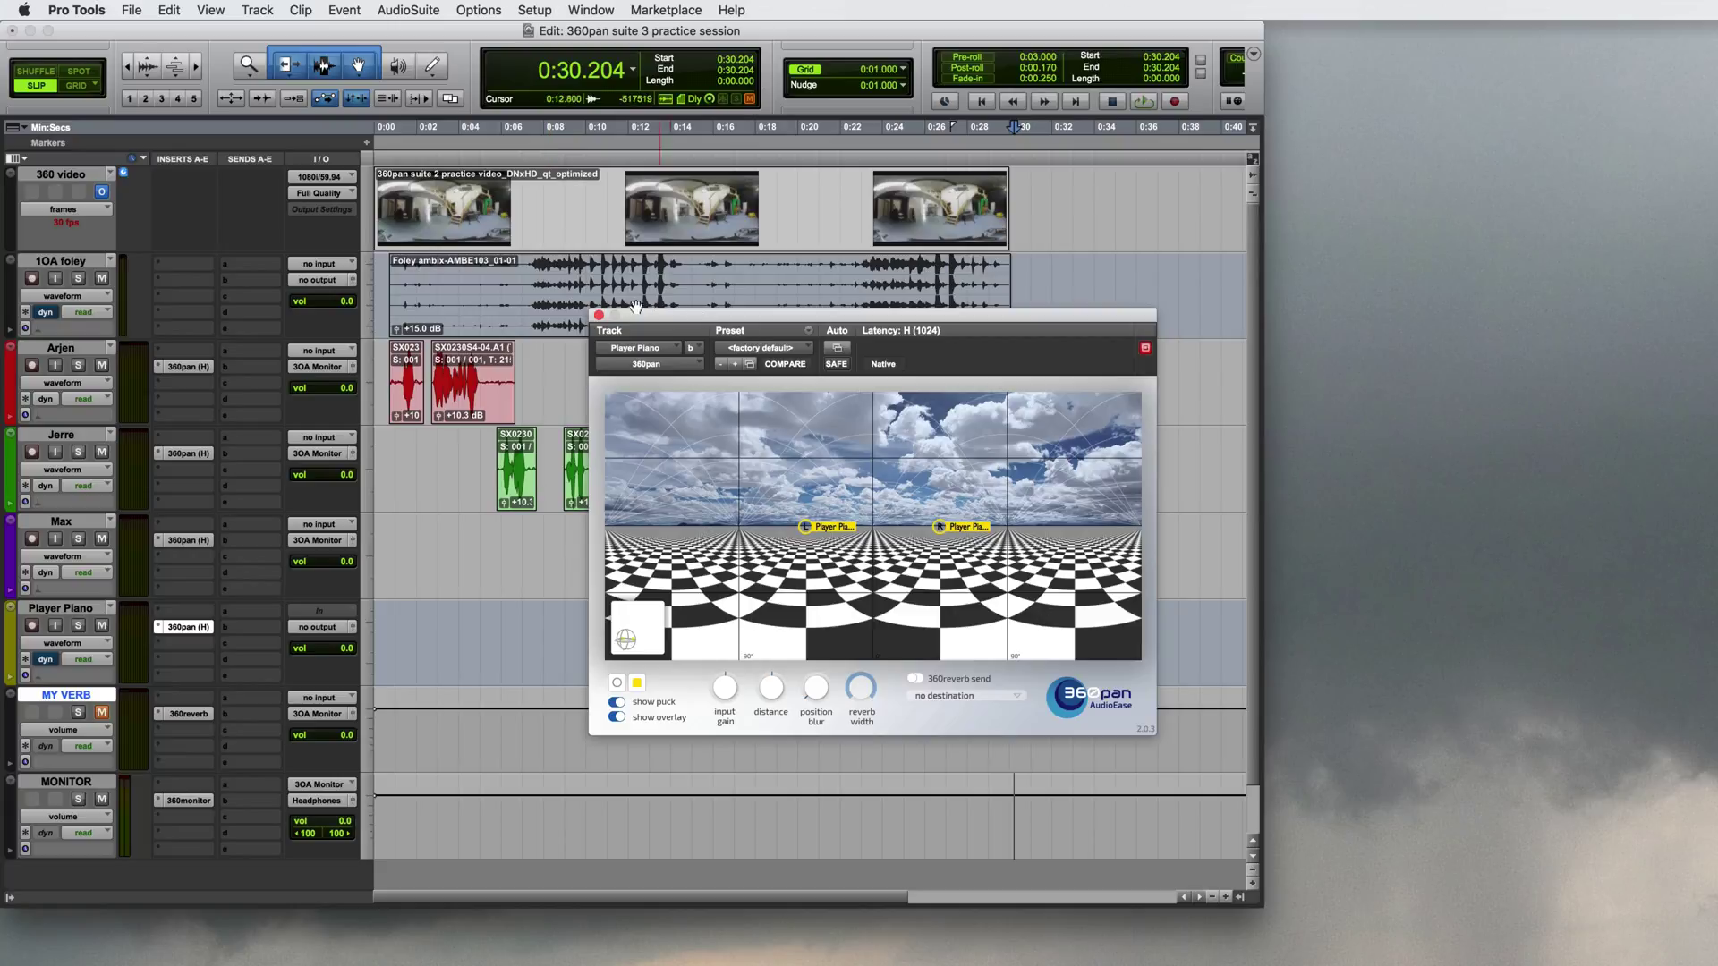
pyautogui.click(916, 680)
pyautogui.click(916, 680)
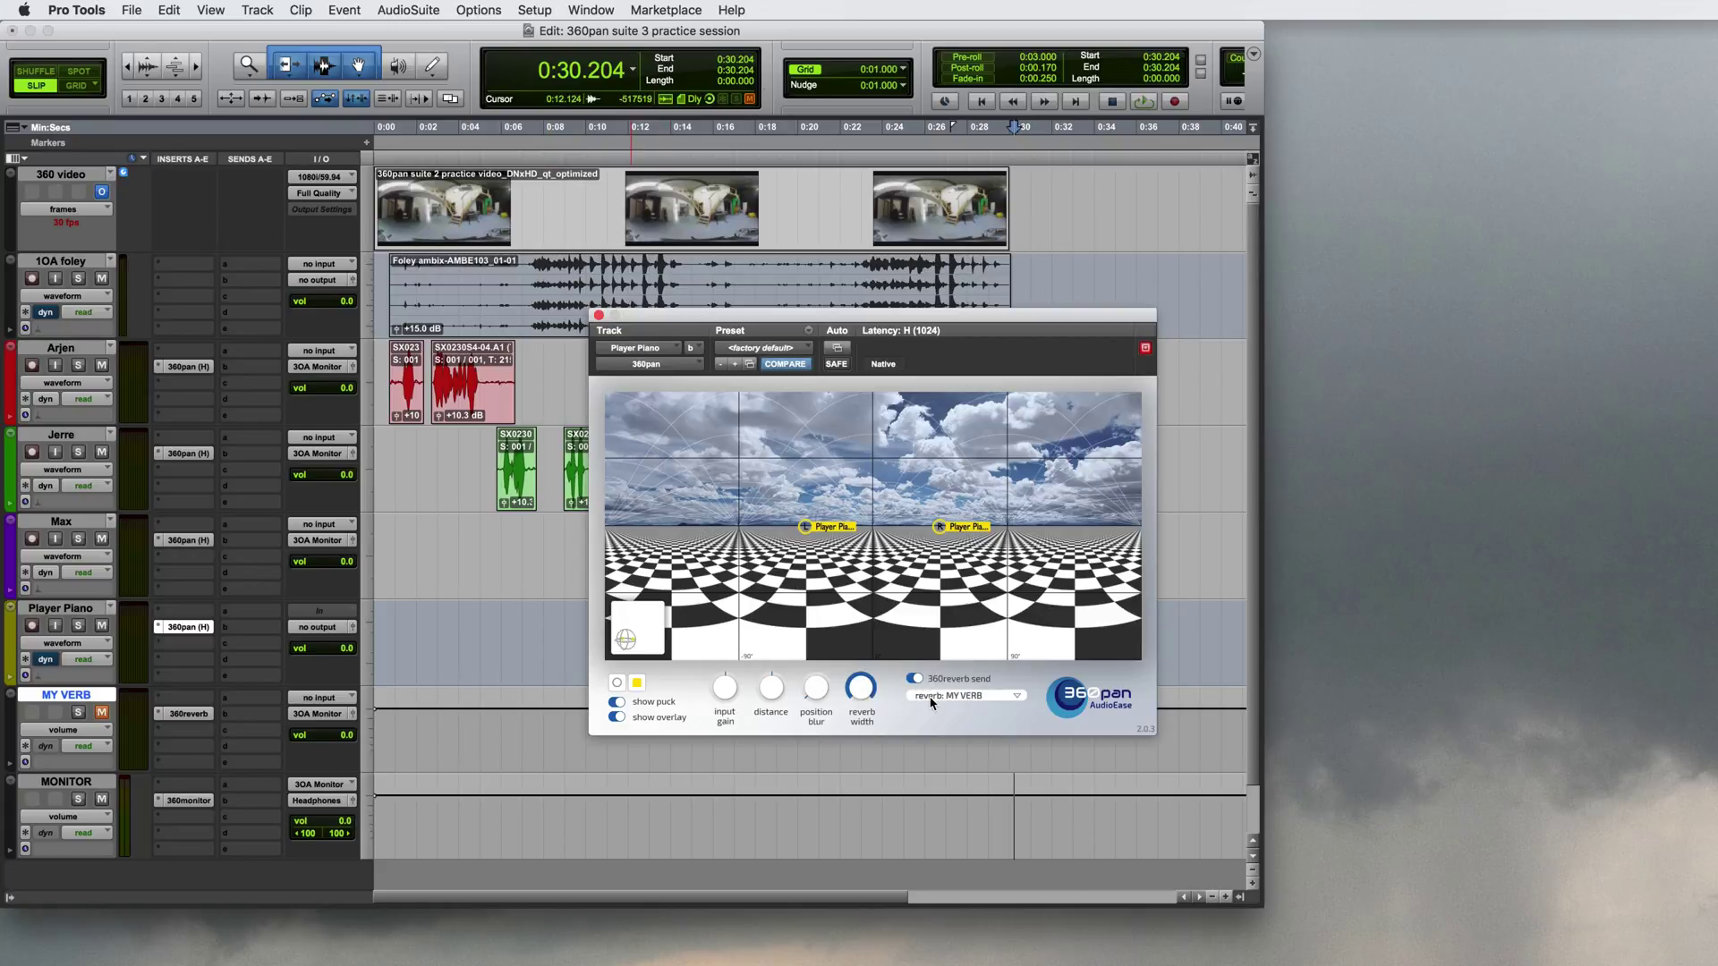
pyautogui.click(599, 315)
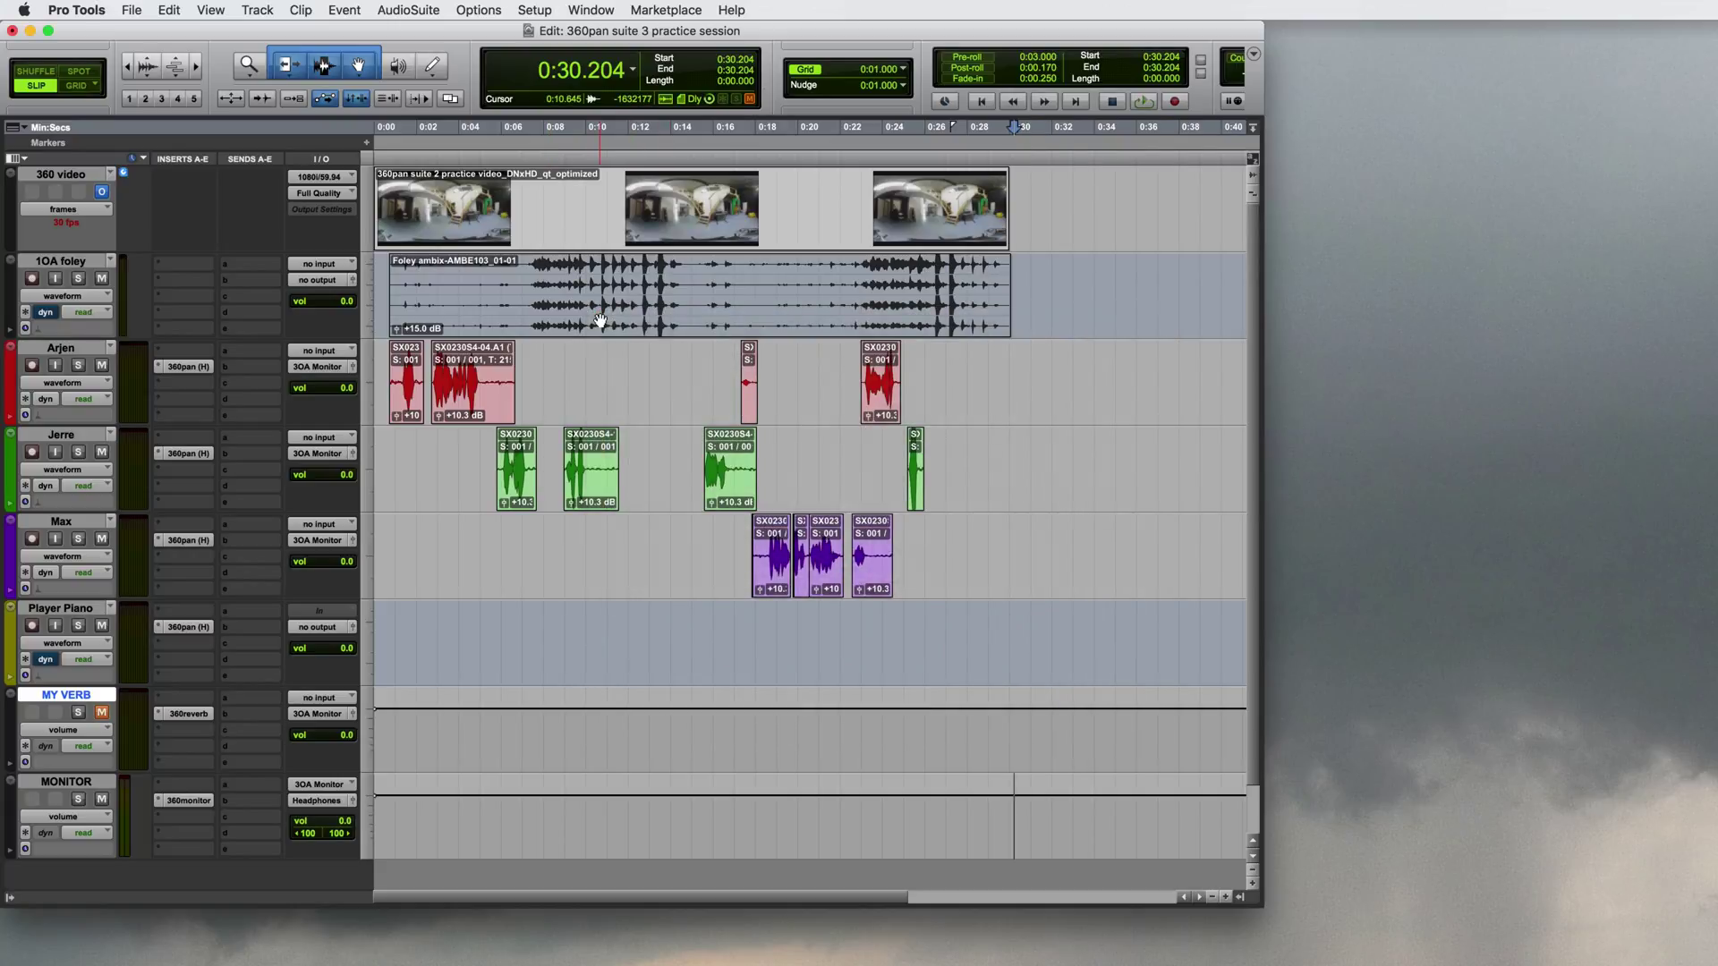
# - Show the 360pan Left-Right parameter in Arjen's automation lane
pyautogui.click(8, 421)
pyautogui.click(9, 417)
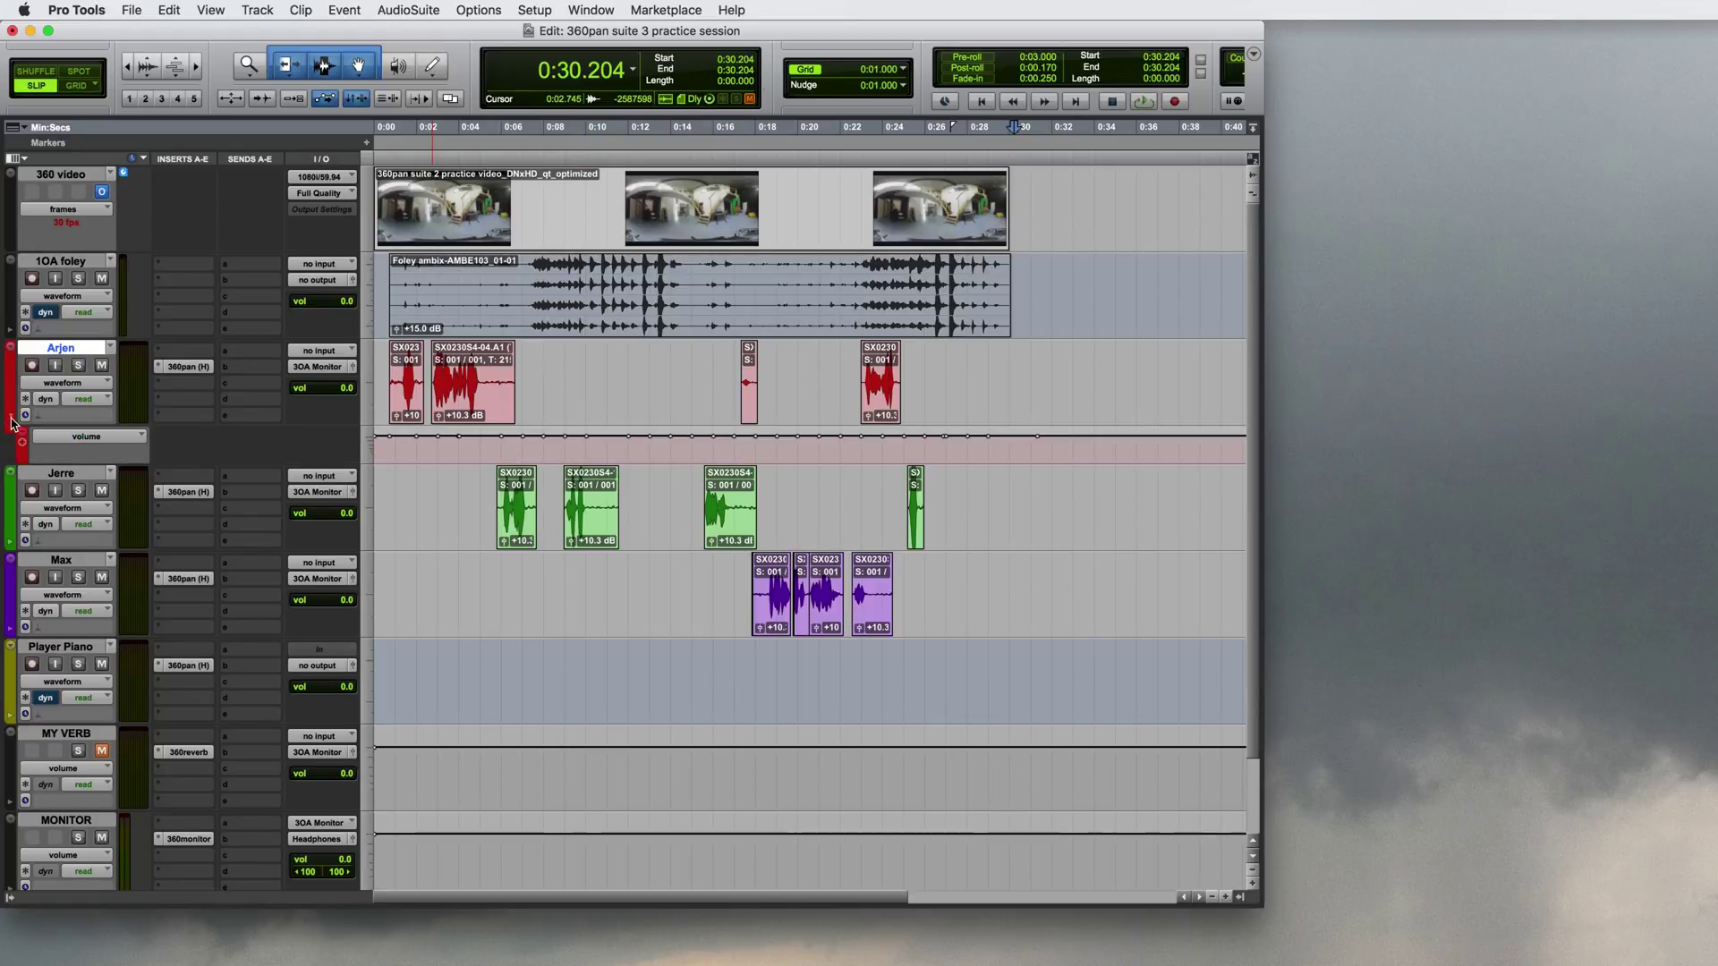
pyautogui.click(65, 442)
pyautogui.moveTo(107, 487)
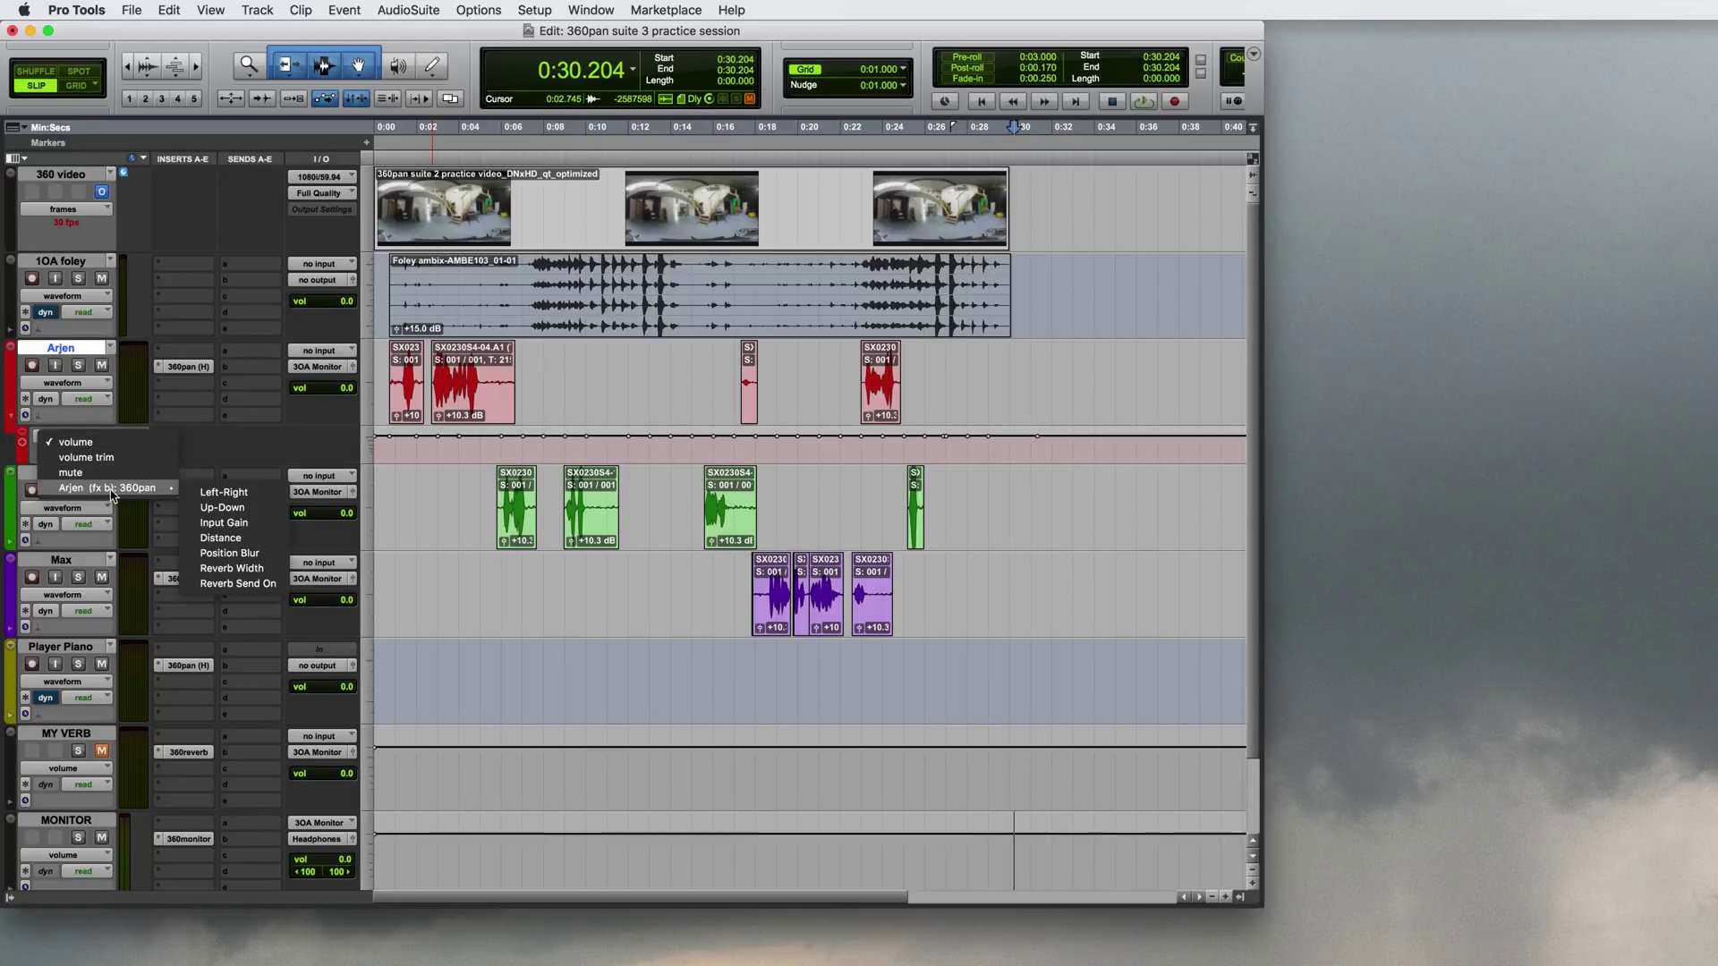
pyautogui.click(232, 495)
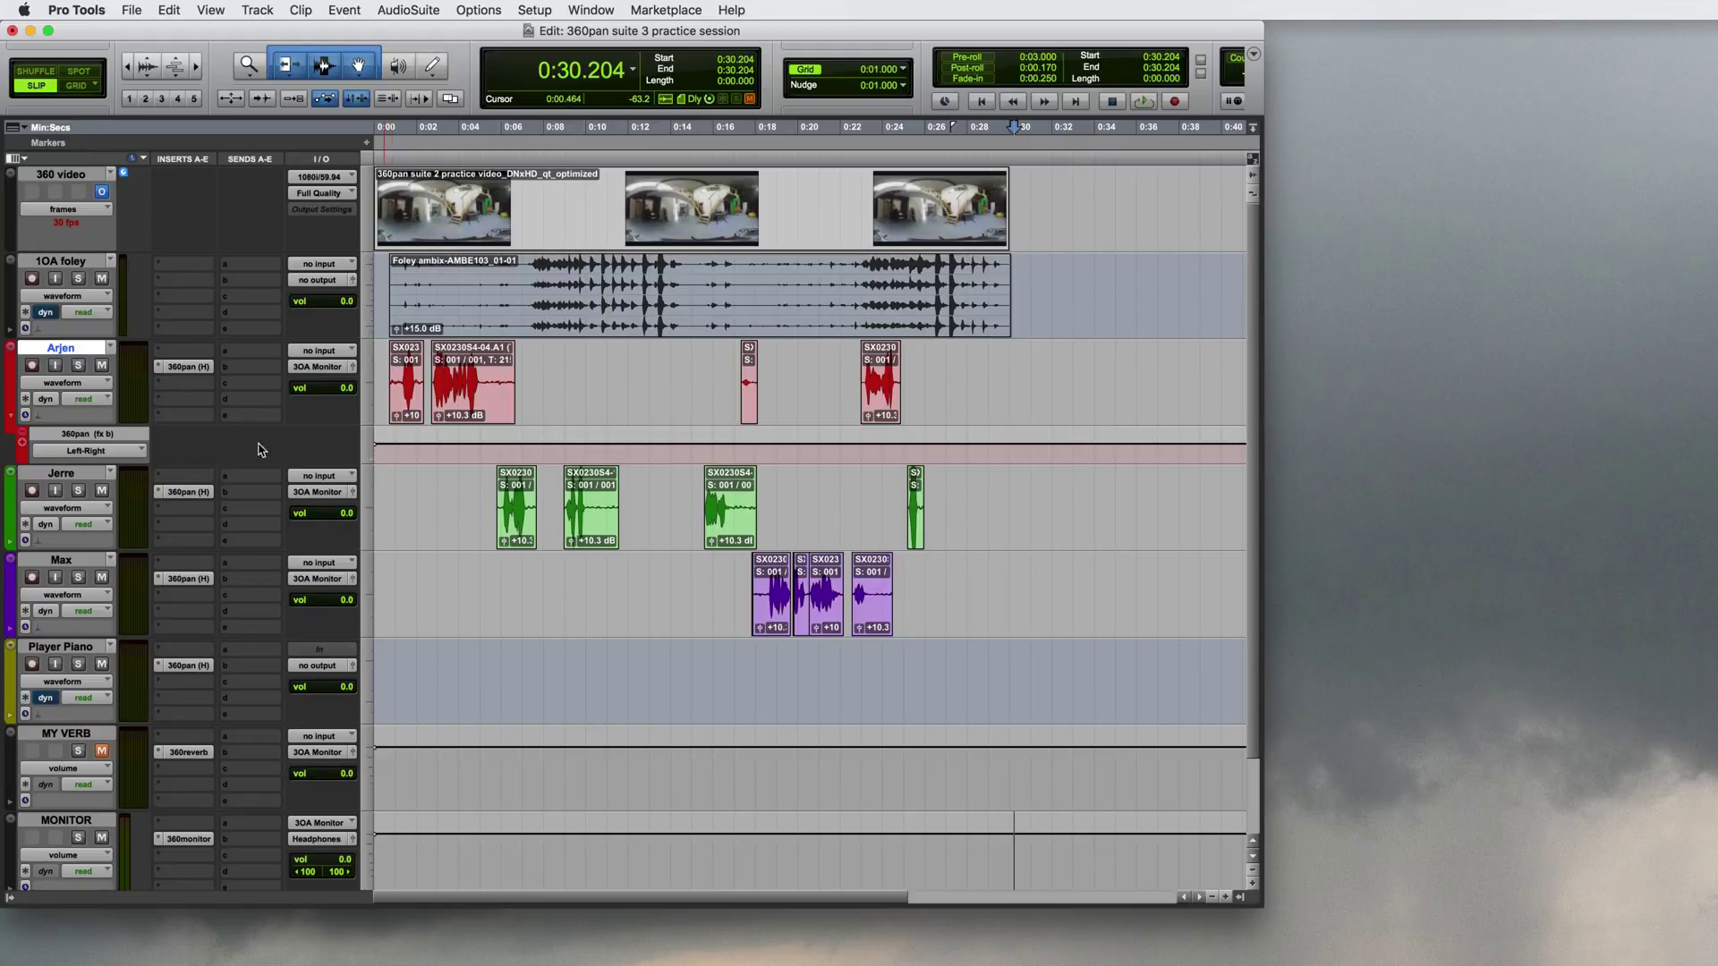
# - Make Arjen, Jerre and Max an edit group and return the playhead to zero
pyautogui.keyDown('shift'); pyautogui.click(60, 474); pyautogui.keyUp('shift')
pyautogui.keyDown('shift'); pyautogui.click(72, 562); pyautogui.keyUp('shift')
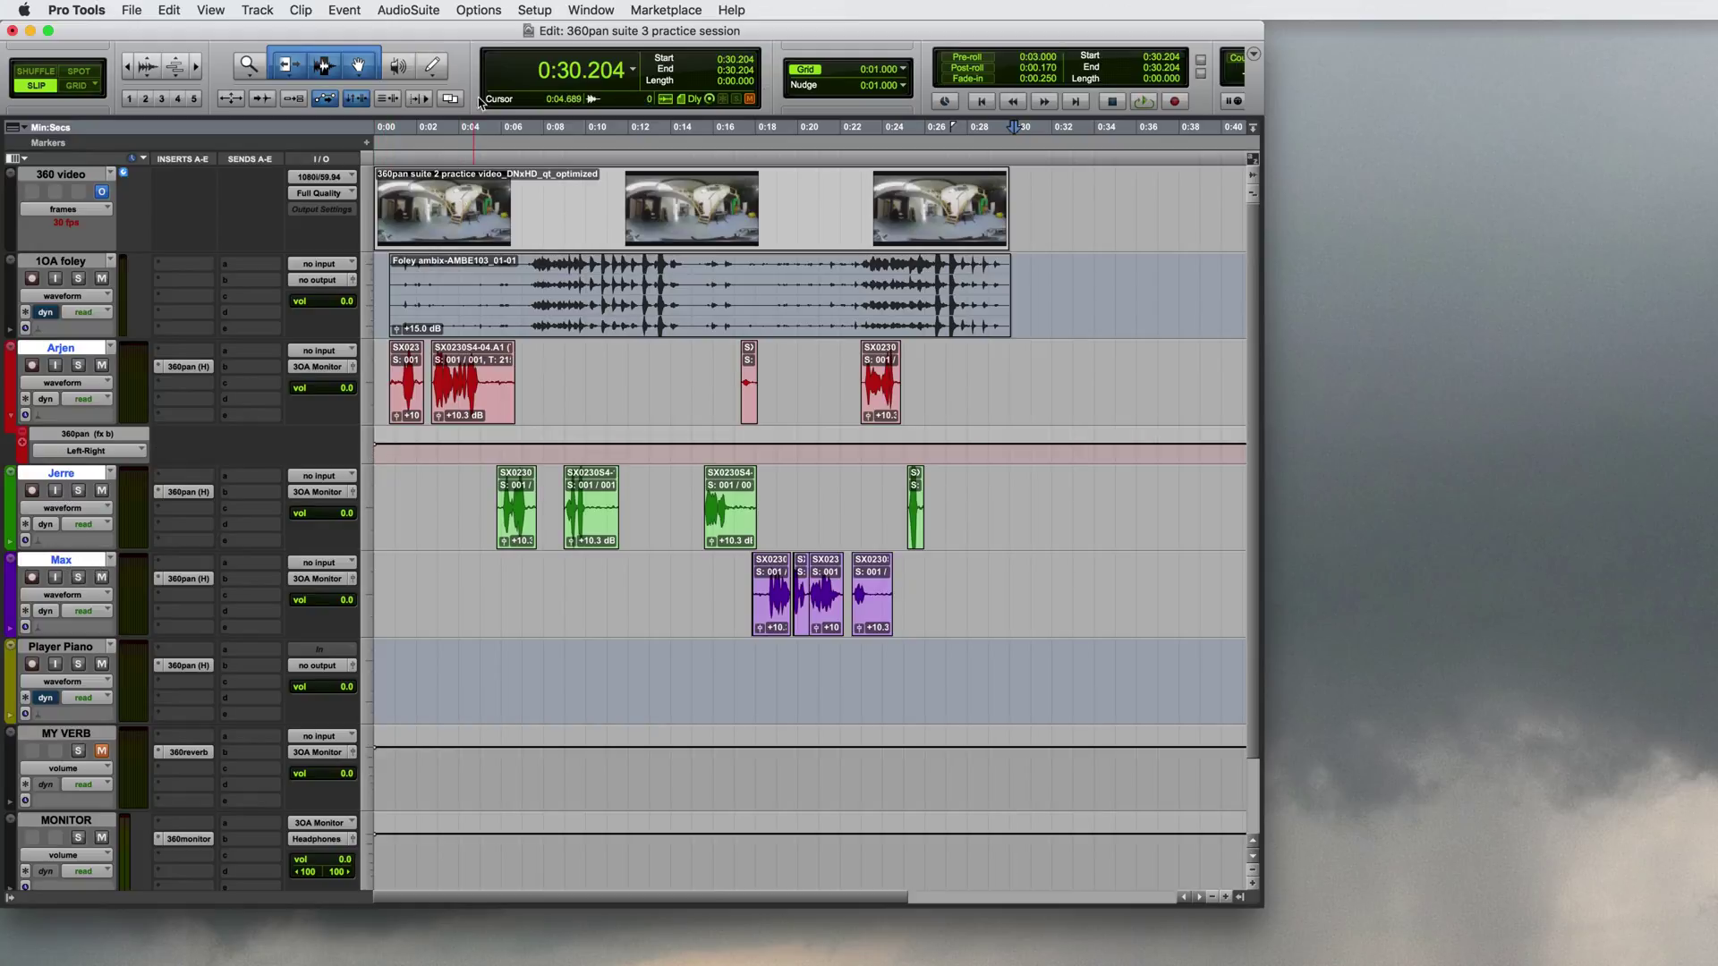
pyautogui.click(255, 10)
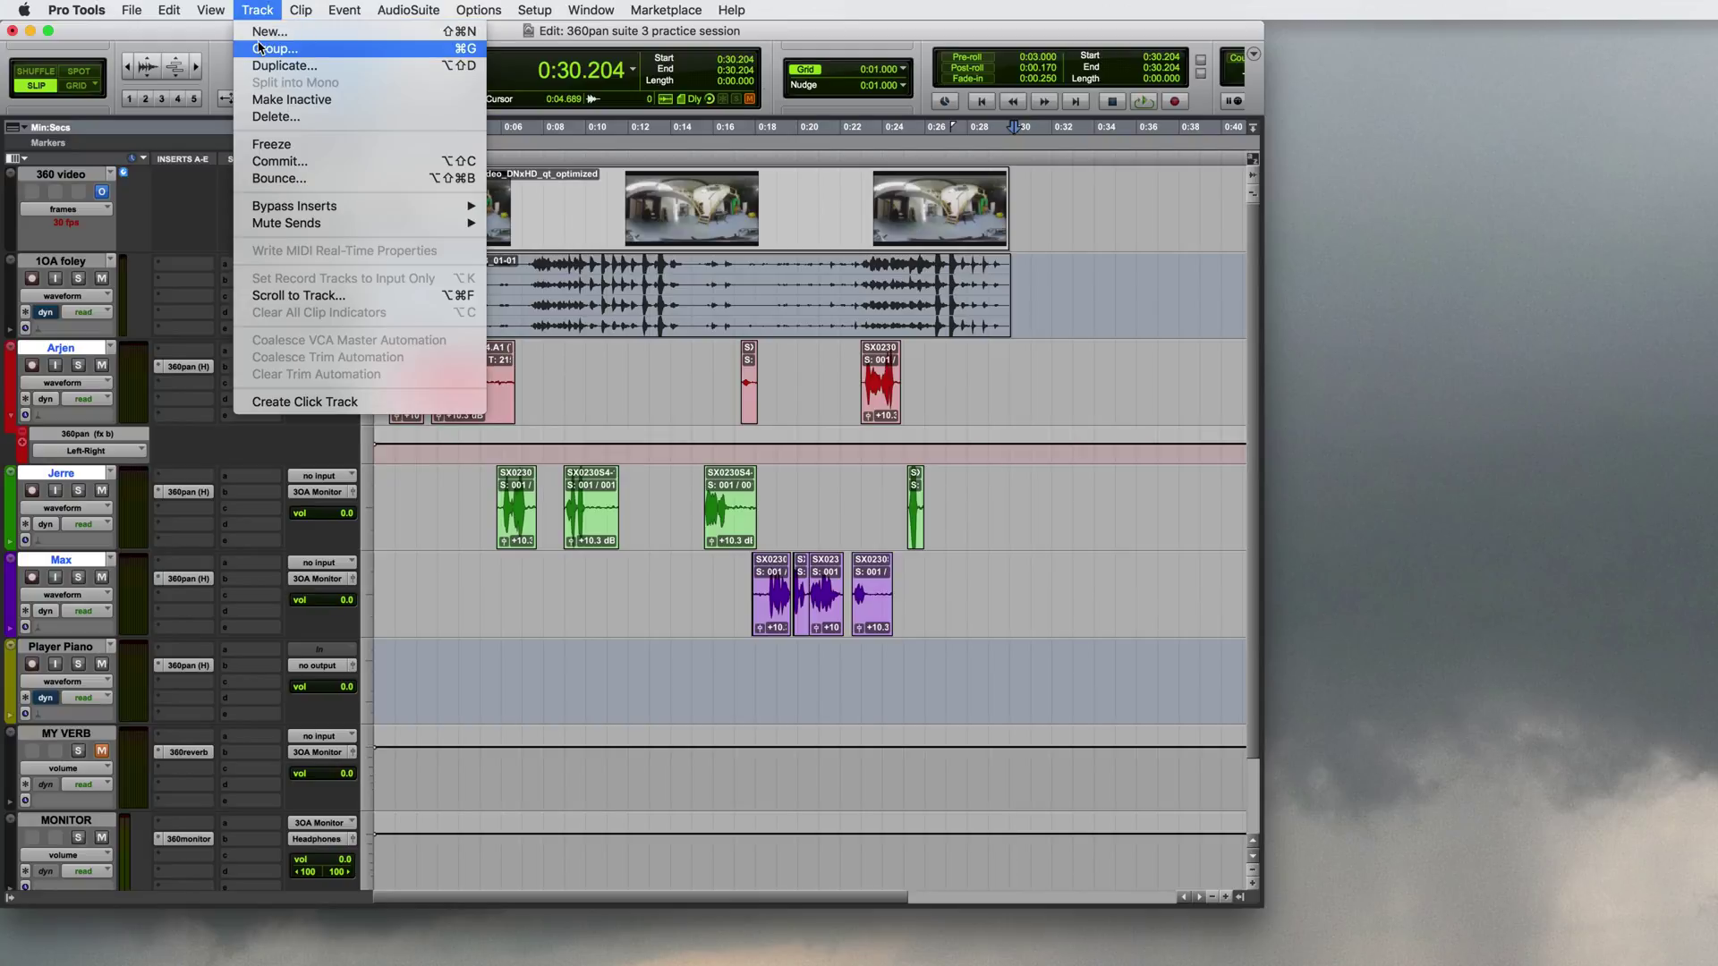
pyautogui.click(259, 48)
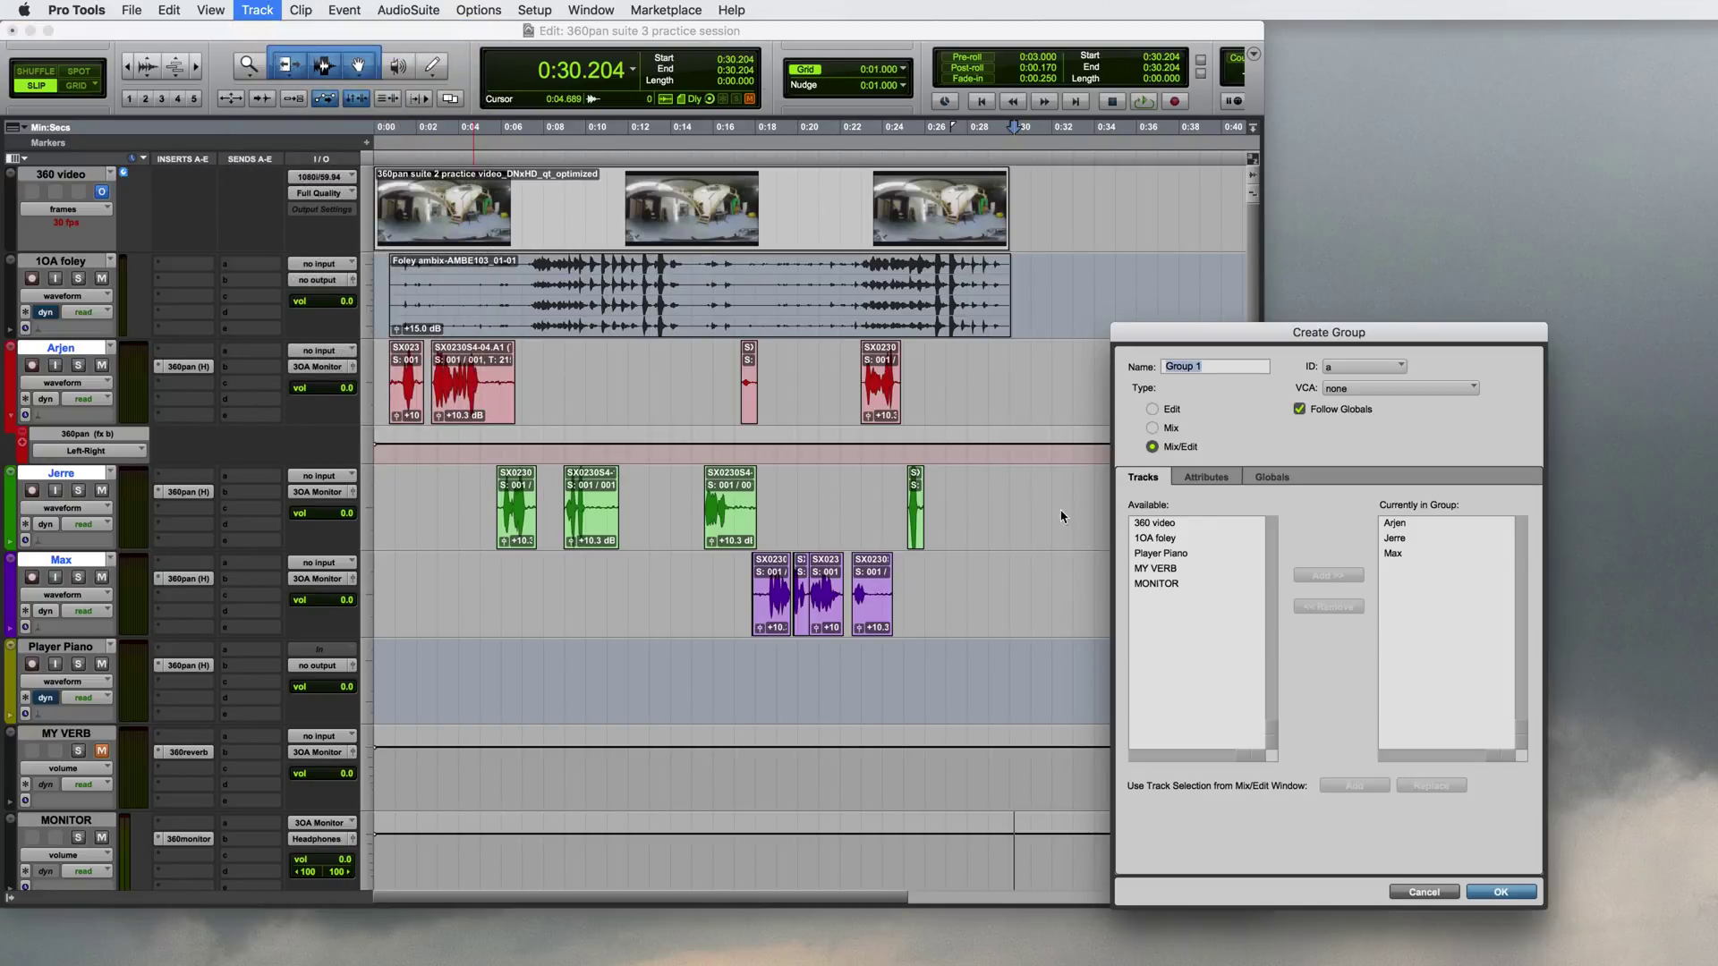
pyautogui.click(1152, 409)
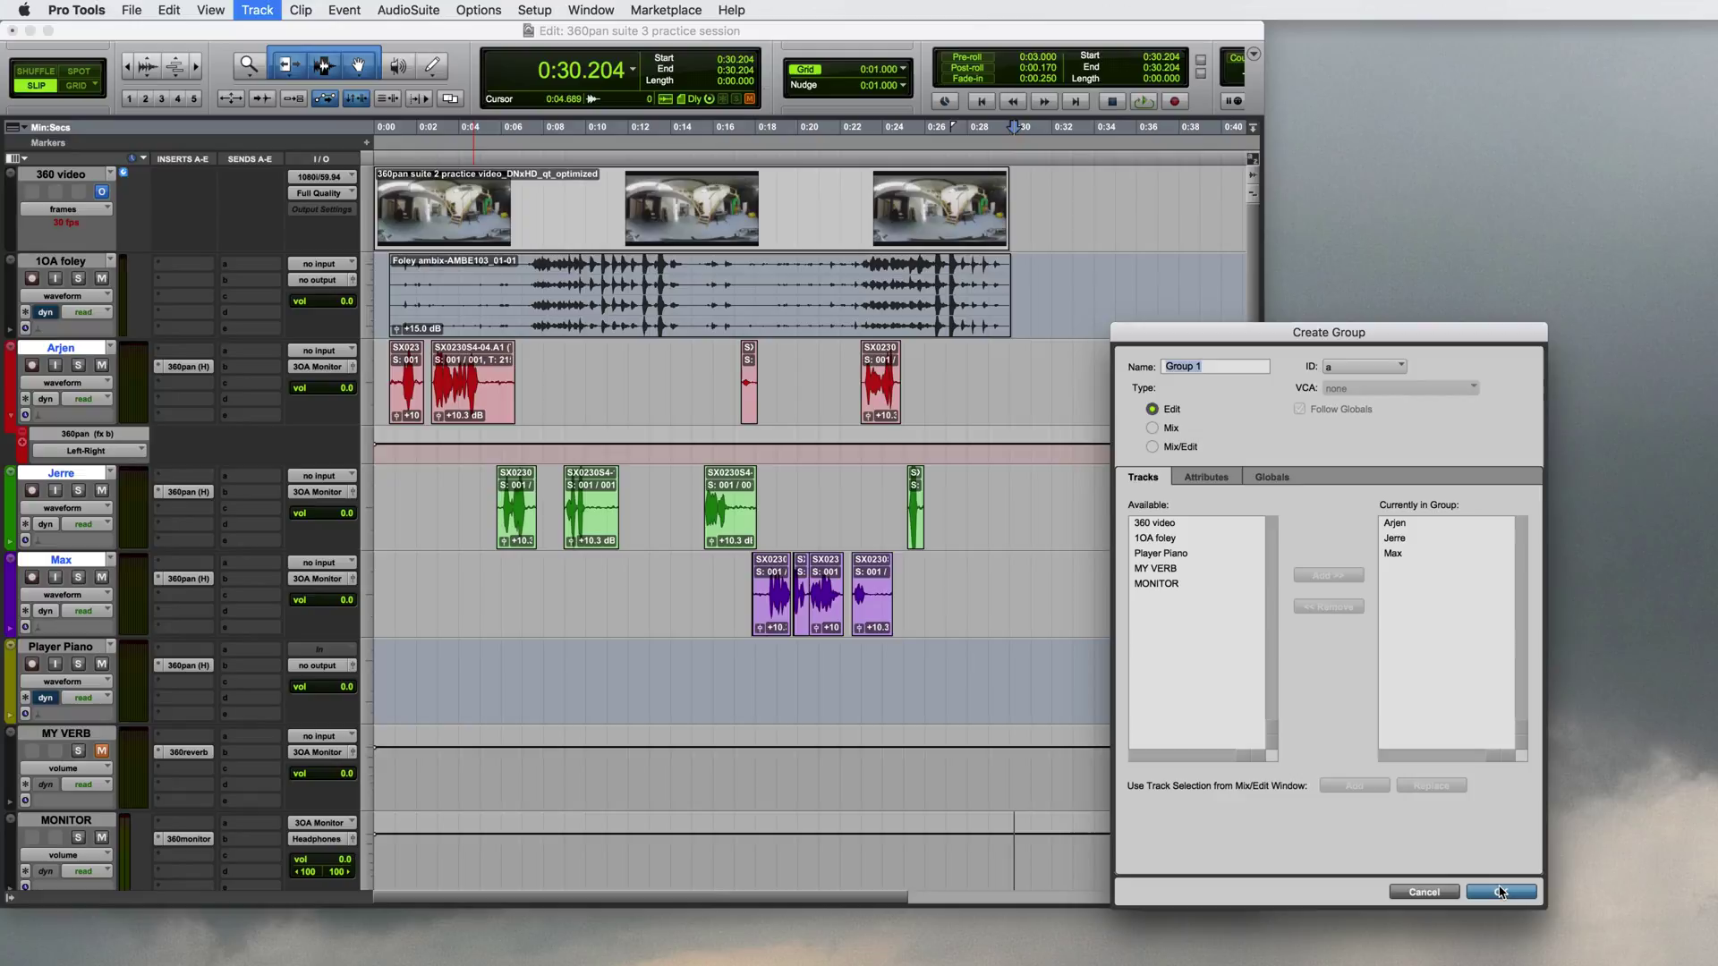
pyautogui.click(1502, 892)
pyautogui.click(981, 104)
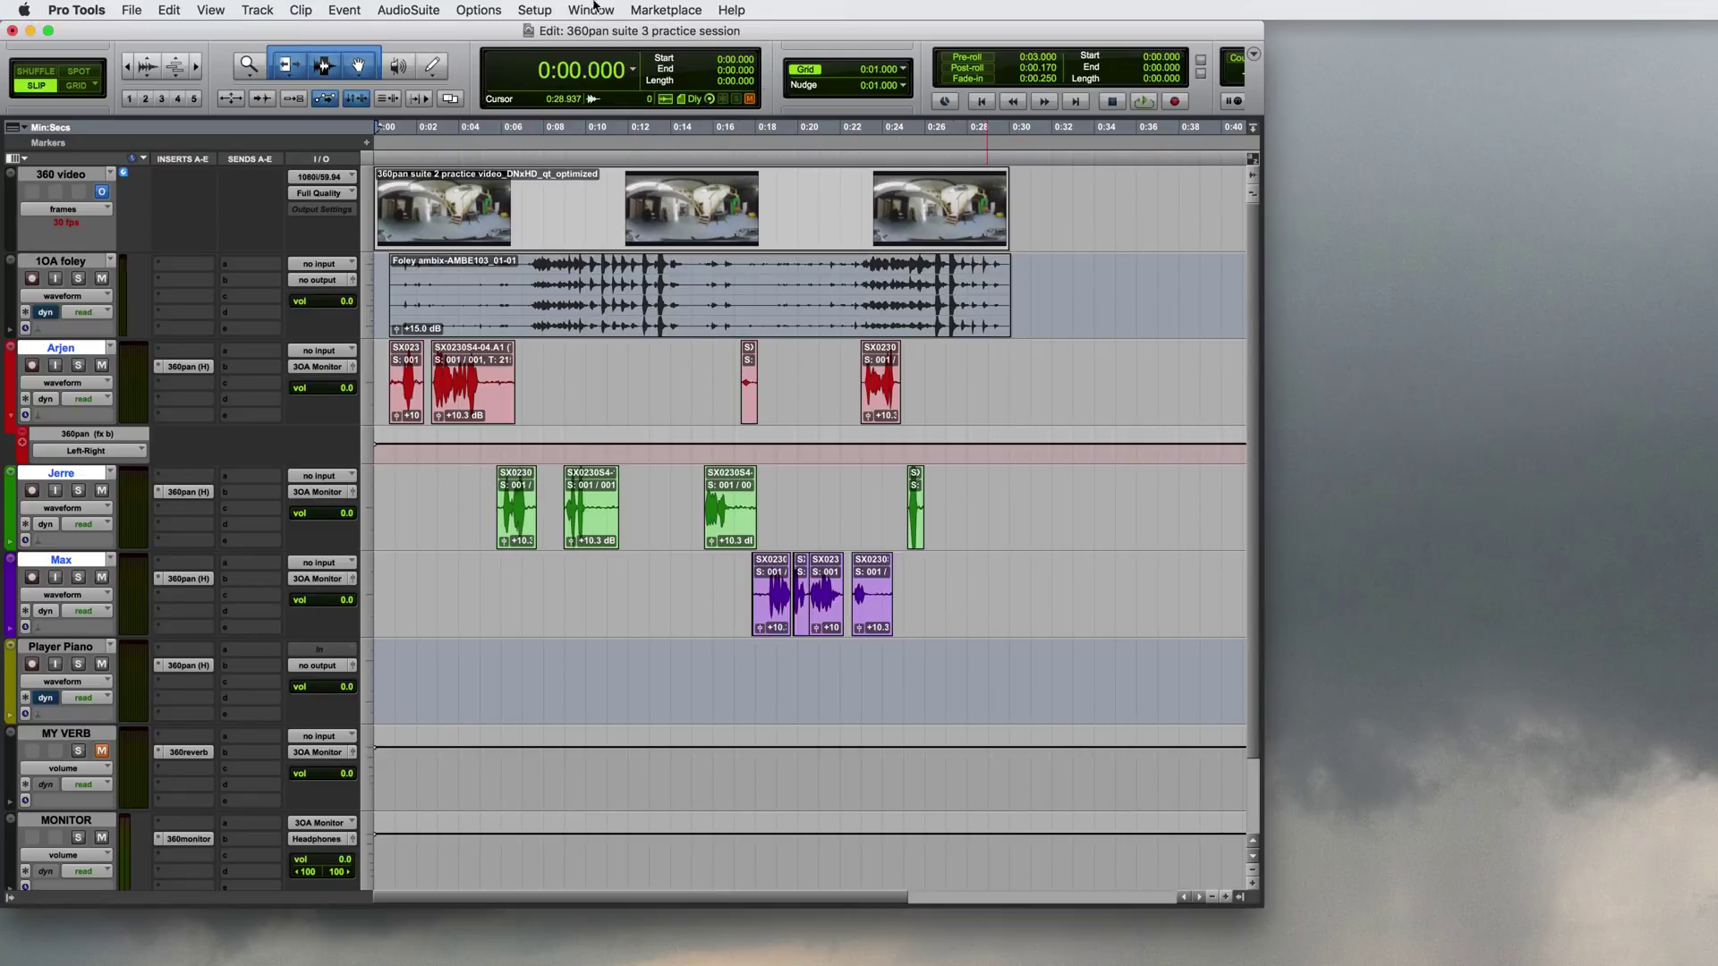
pyautogui.click(542, 10)
pyautogui.click(598, 289)
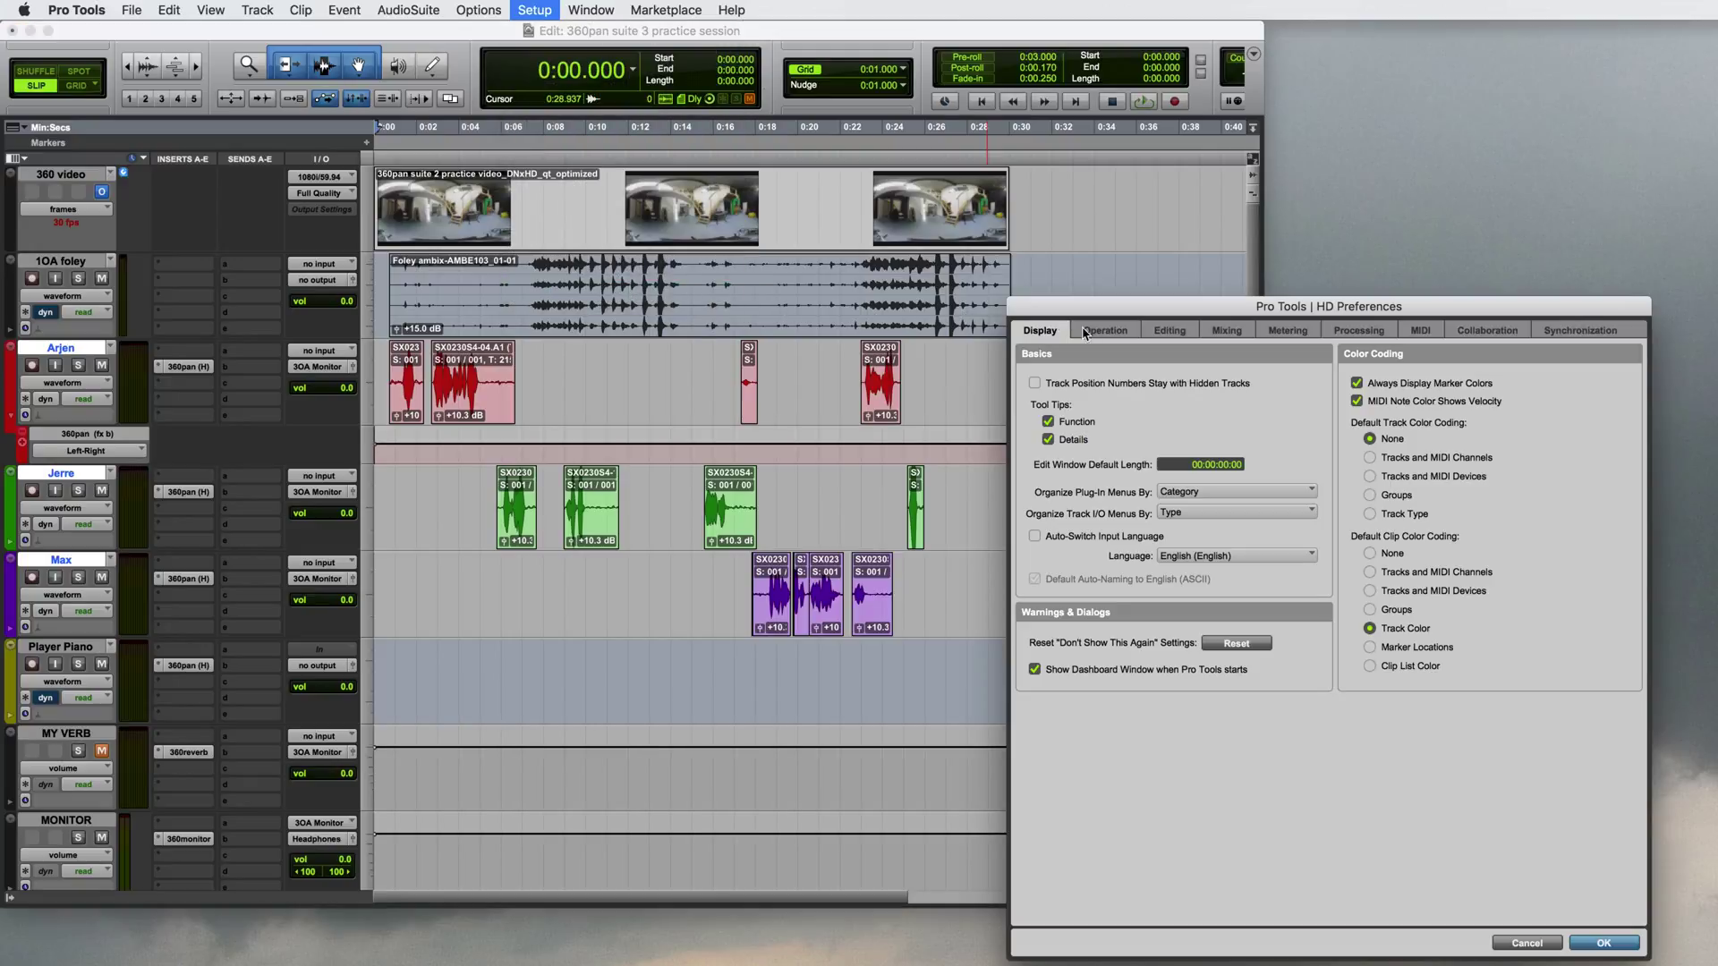
pyautogui.click(1106, 331)
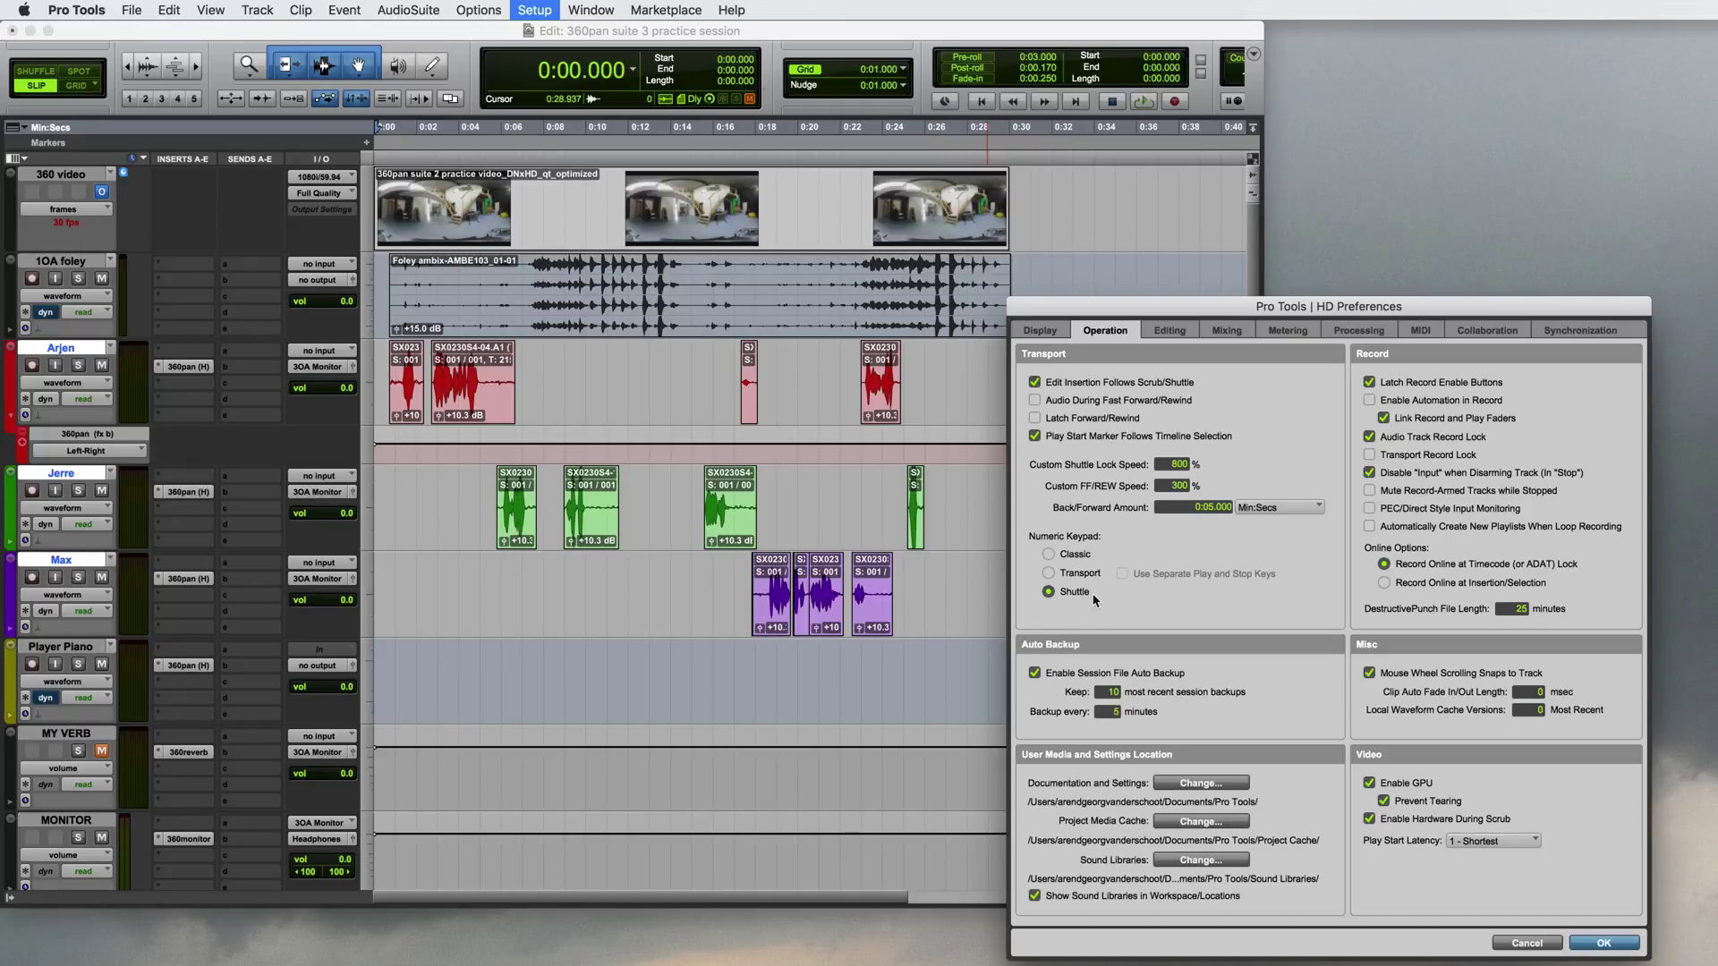
pyautogui.click(1596, 944)
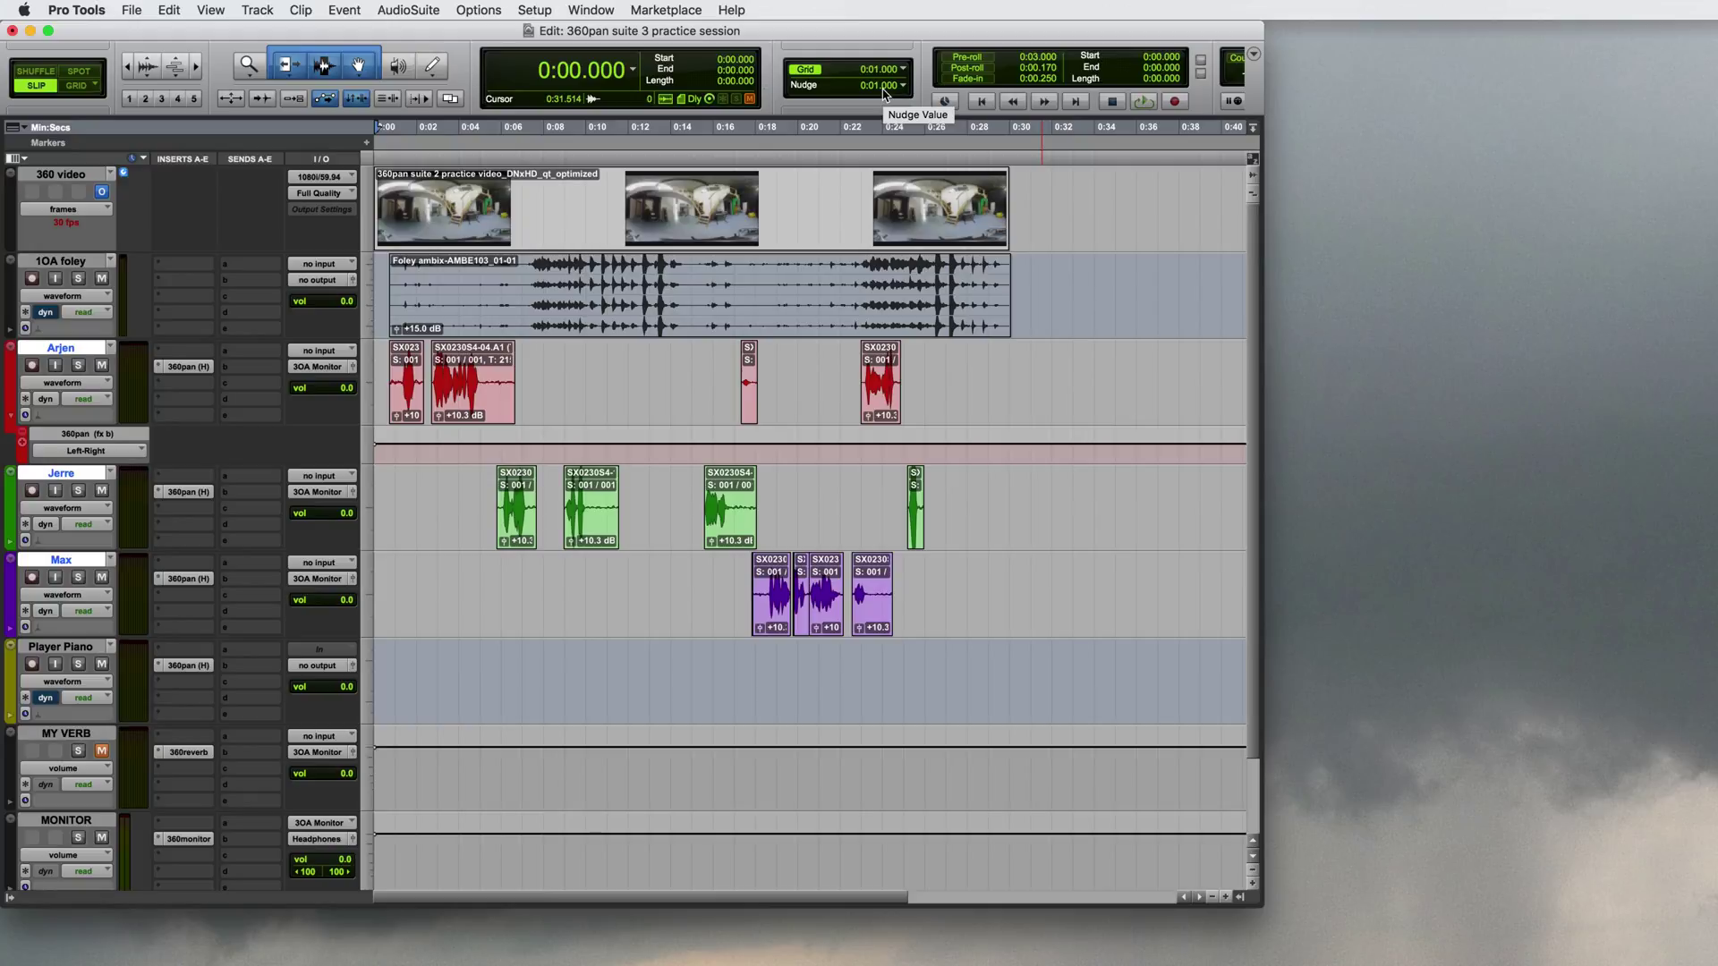
# - Open the 360 video window, drag Player Piano's pan markers right, then hide them
pyautogui.click(590, 10)
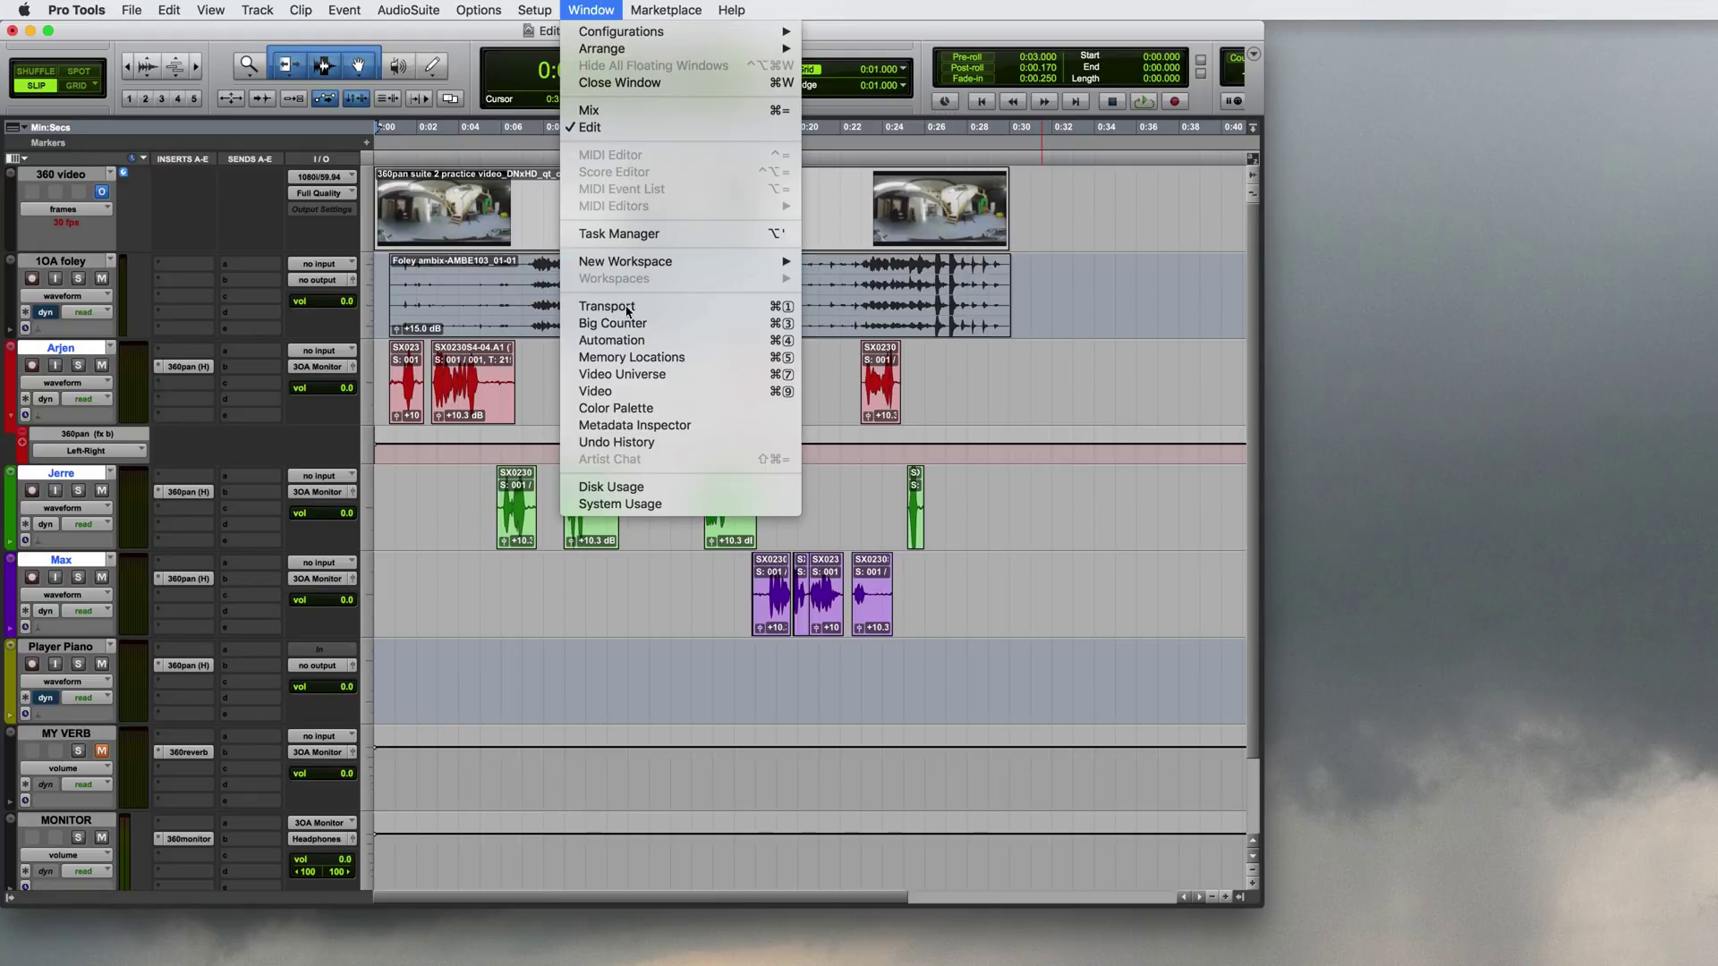
pyautogui.click(617, 391)
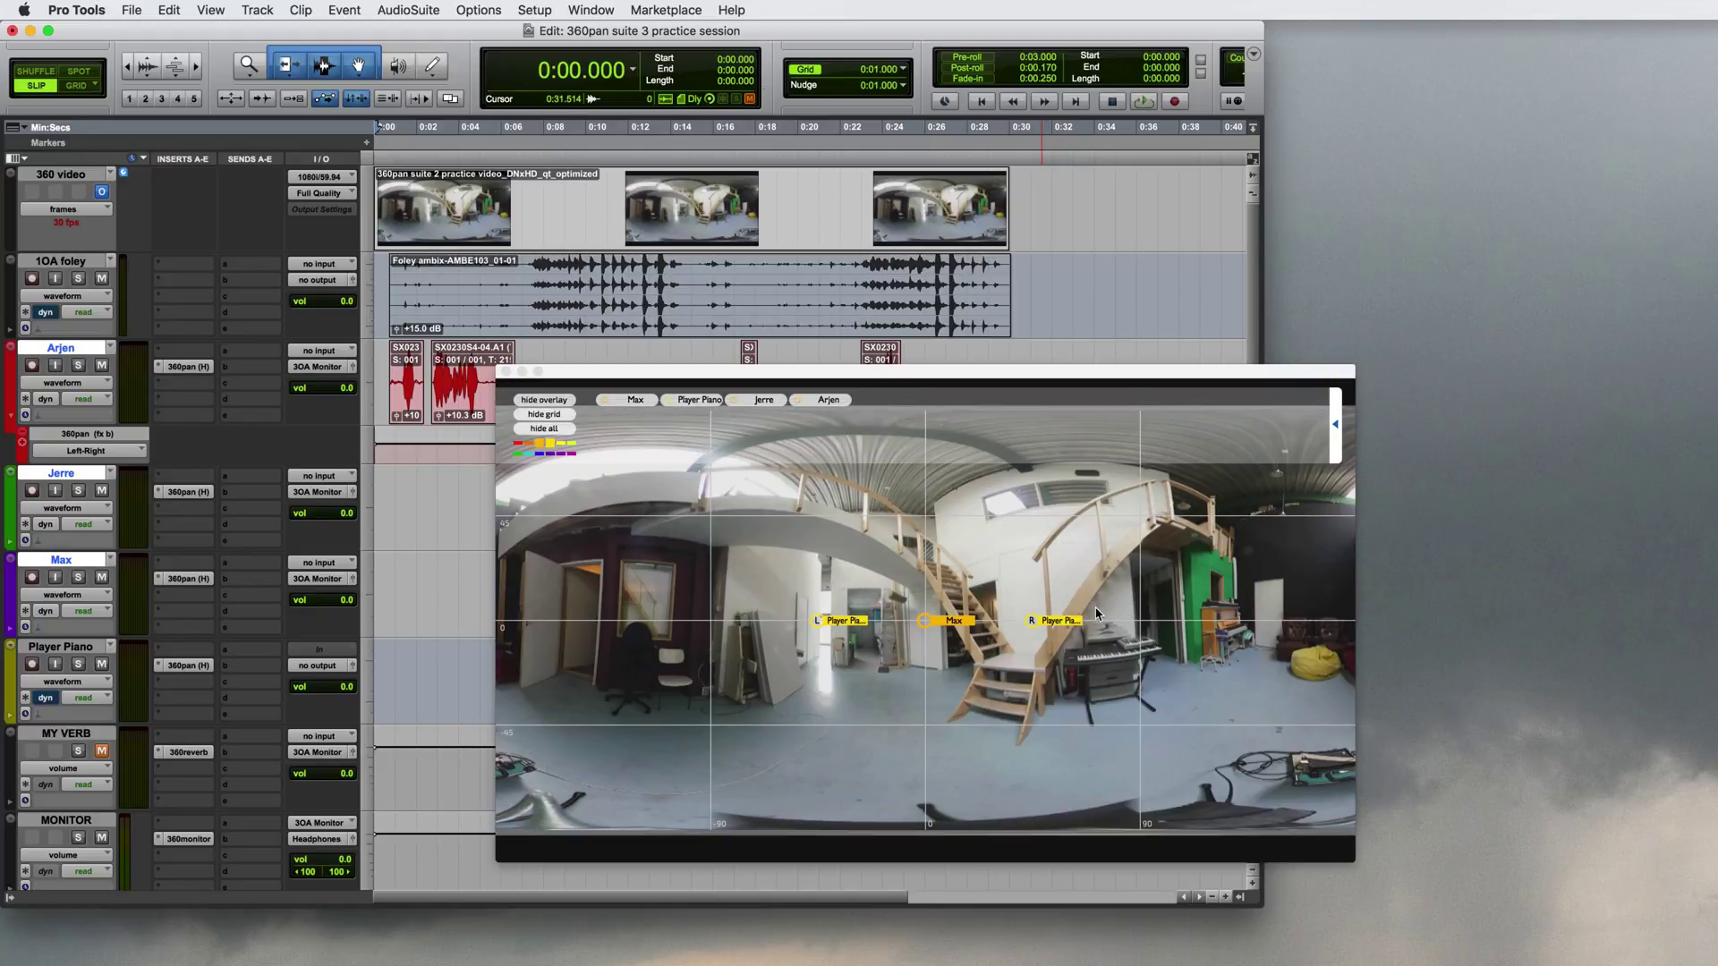
pyautogui.moveTo(1033, 621); pyautogui.dragTo(1256, 624)
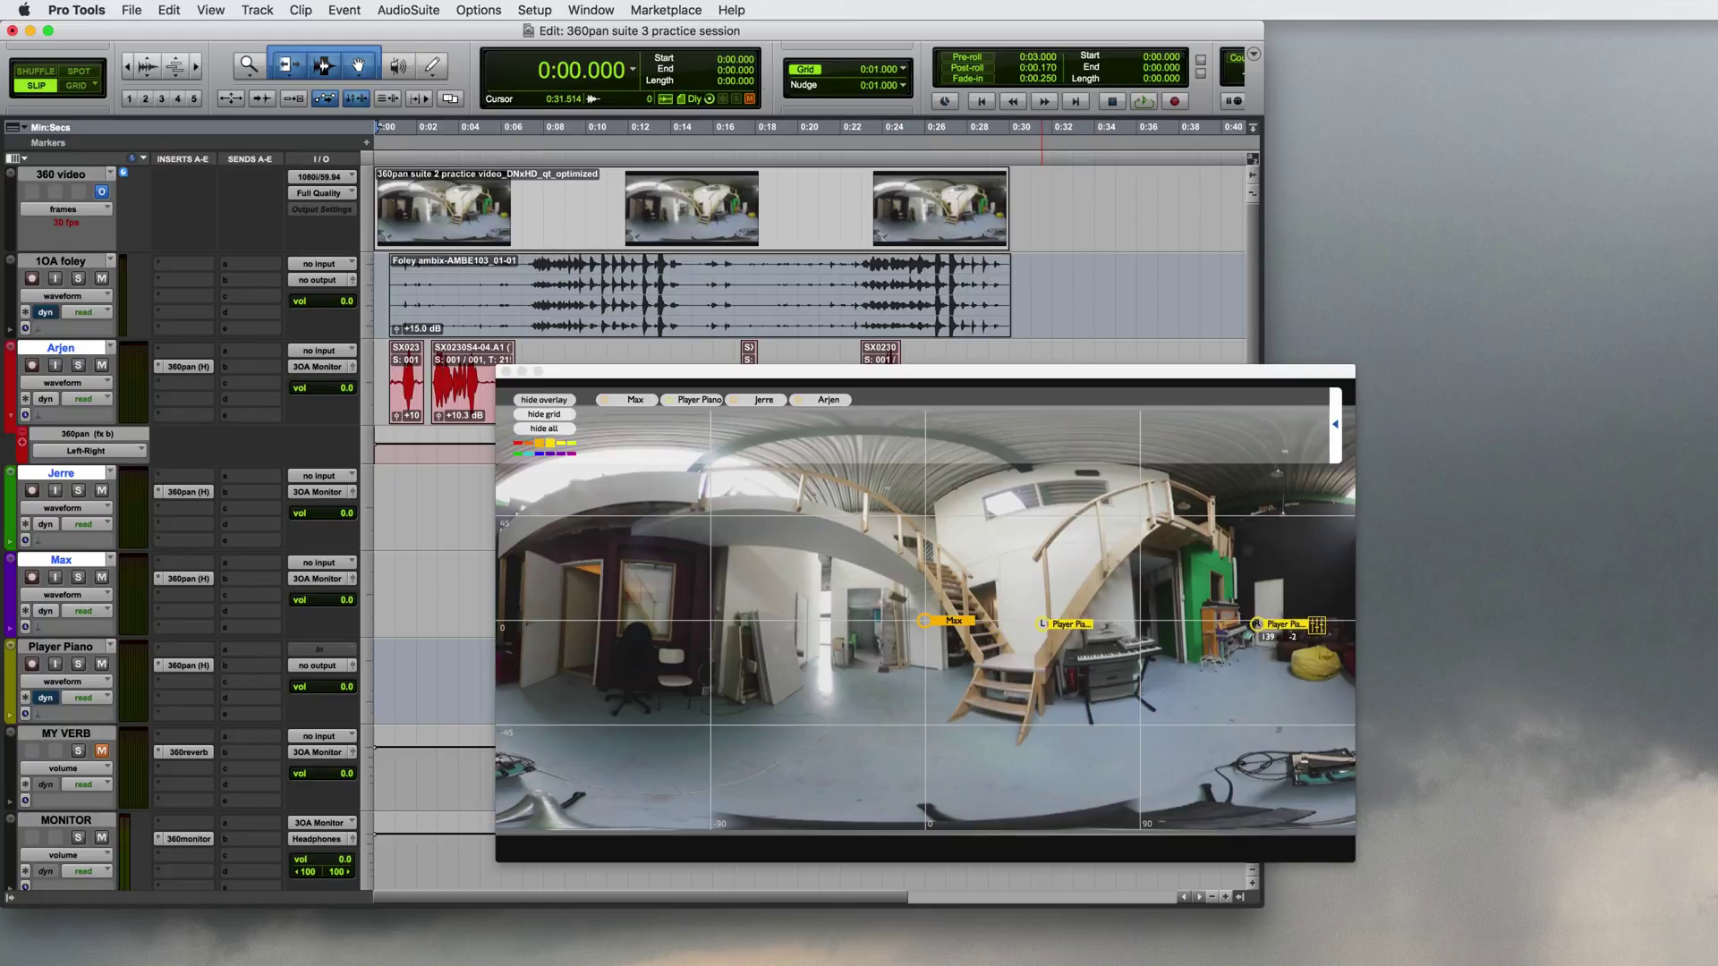
pyautogui.moveTo(1015, 623)
pyautogui.mouseDown()
pyautogui.moveTo(1094, 609)
pyautogui.moveTo(1199, 637)
pyautogui.mouseUp()
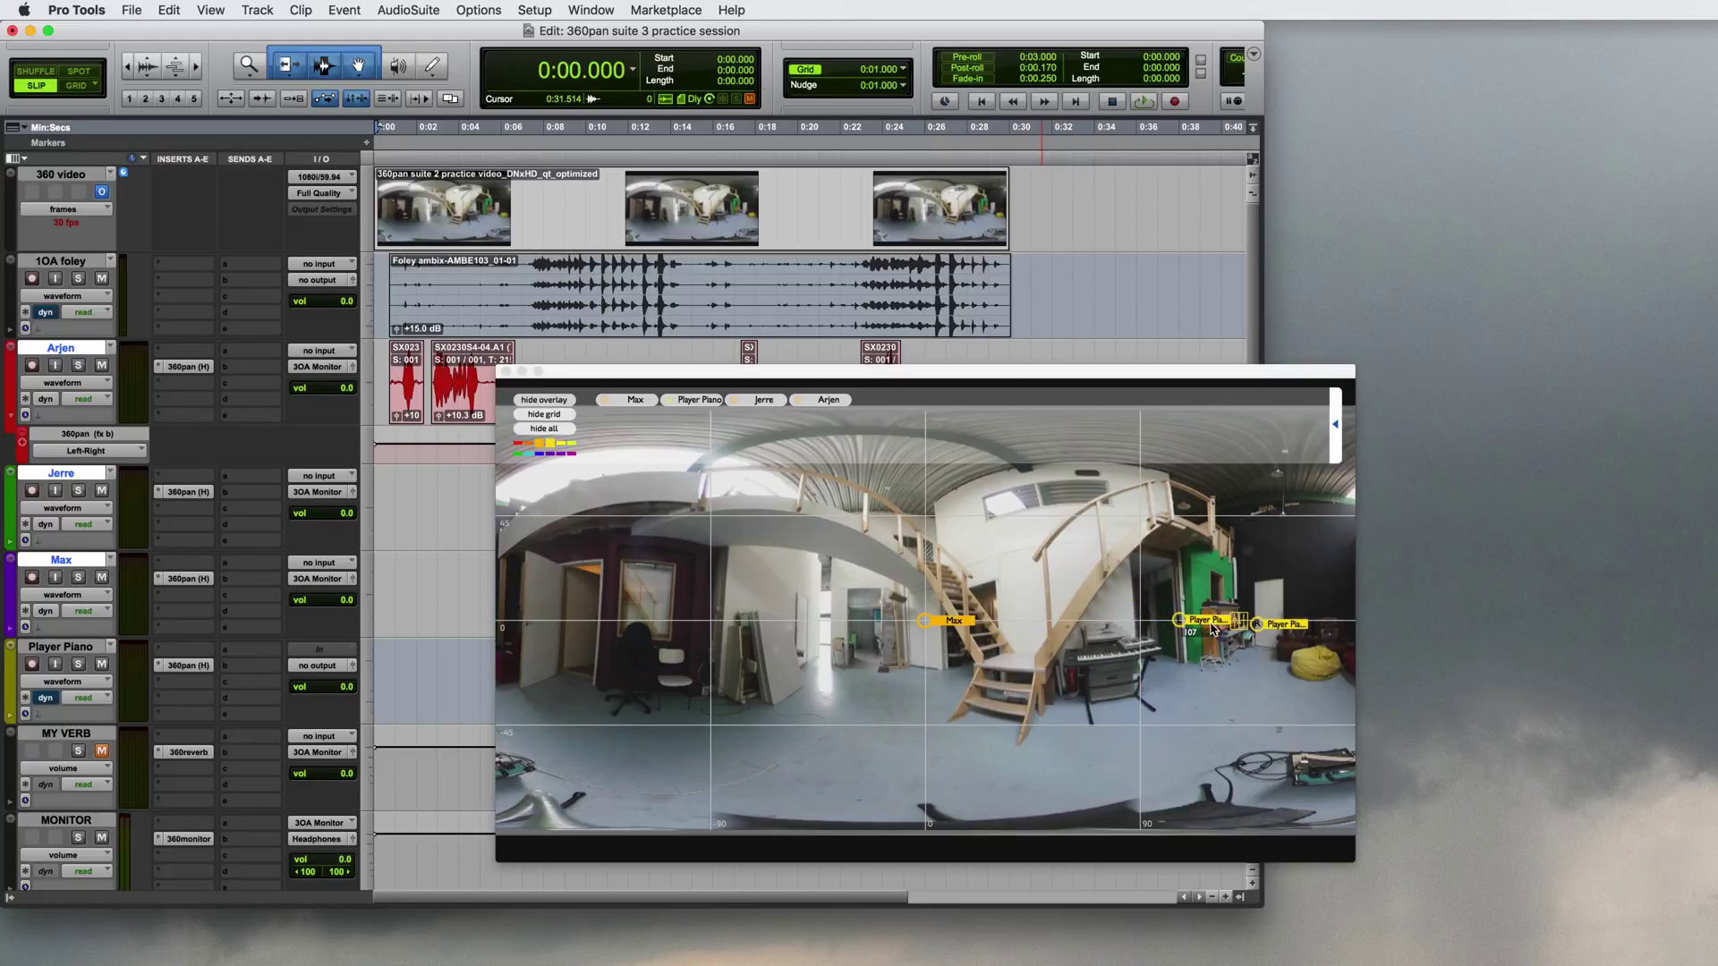
pyautogui.click(697, 403)
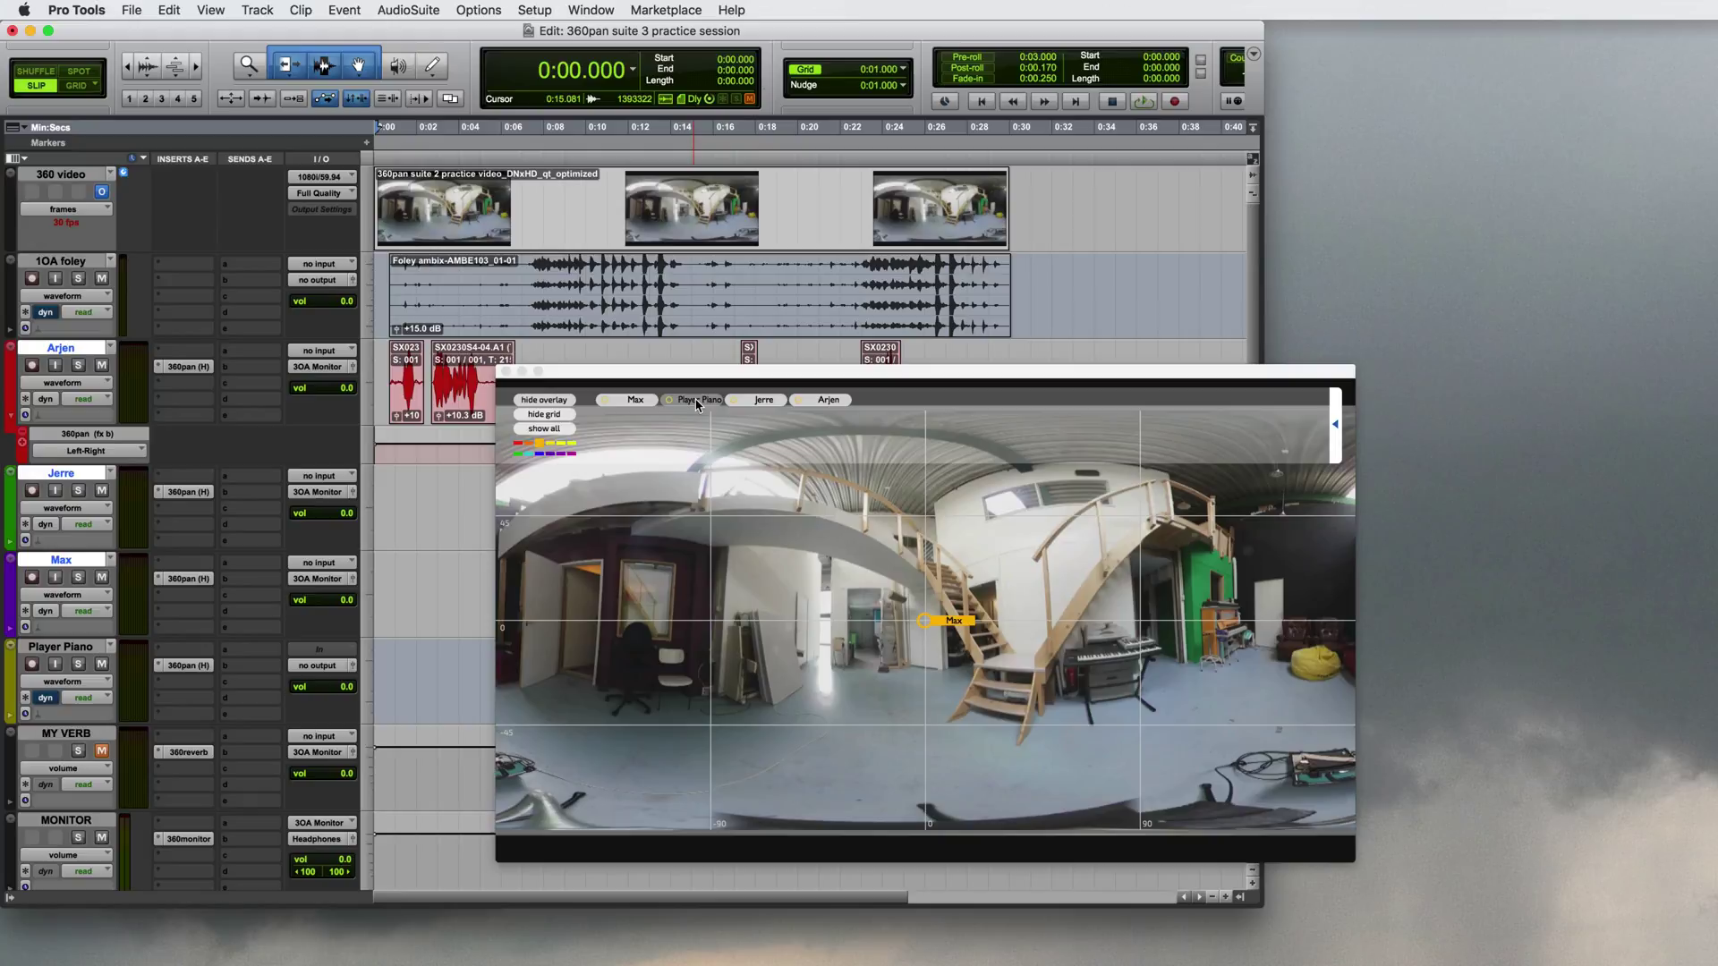
# - Hide the grid, collapse the overlay bar, and place Max's purple marker by the left doorway
pyautogui.click(555, 417)
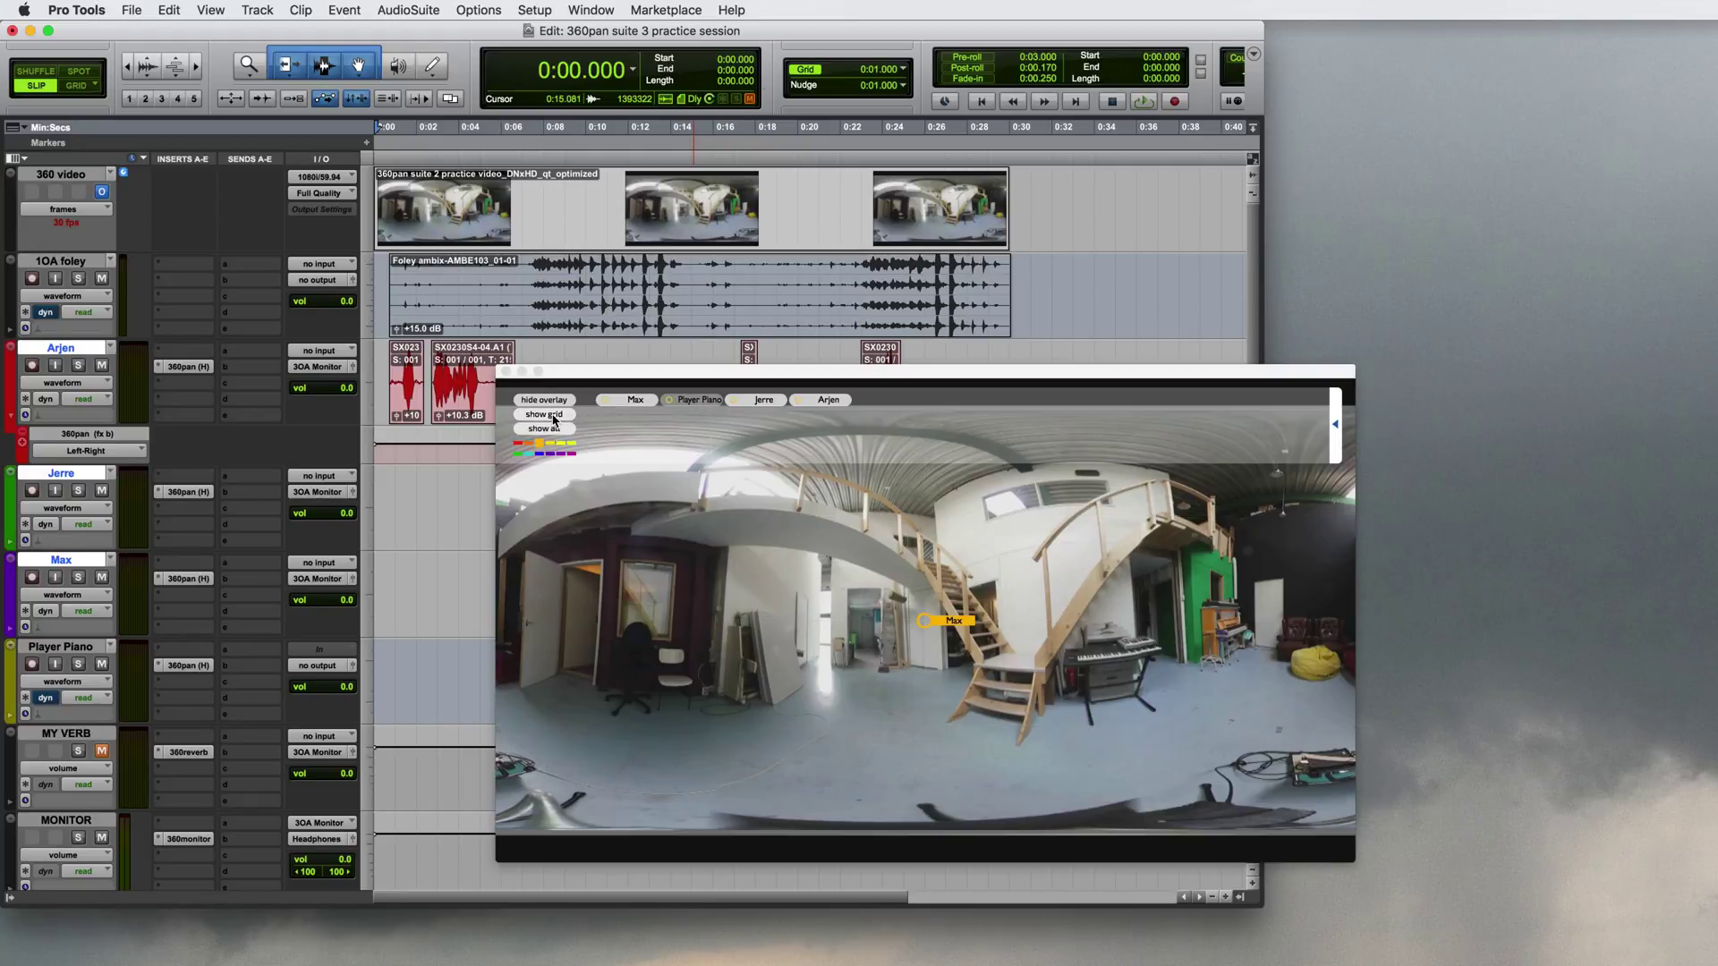
pyautogui.click(1332, 445)
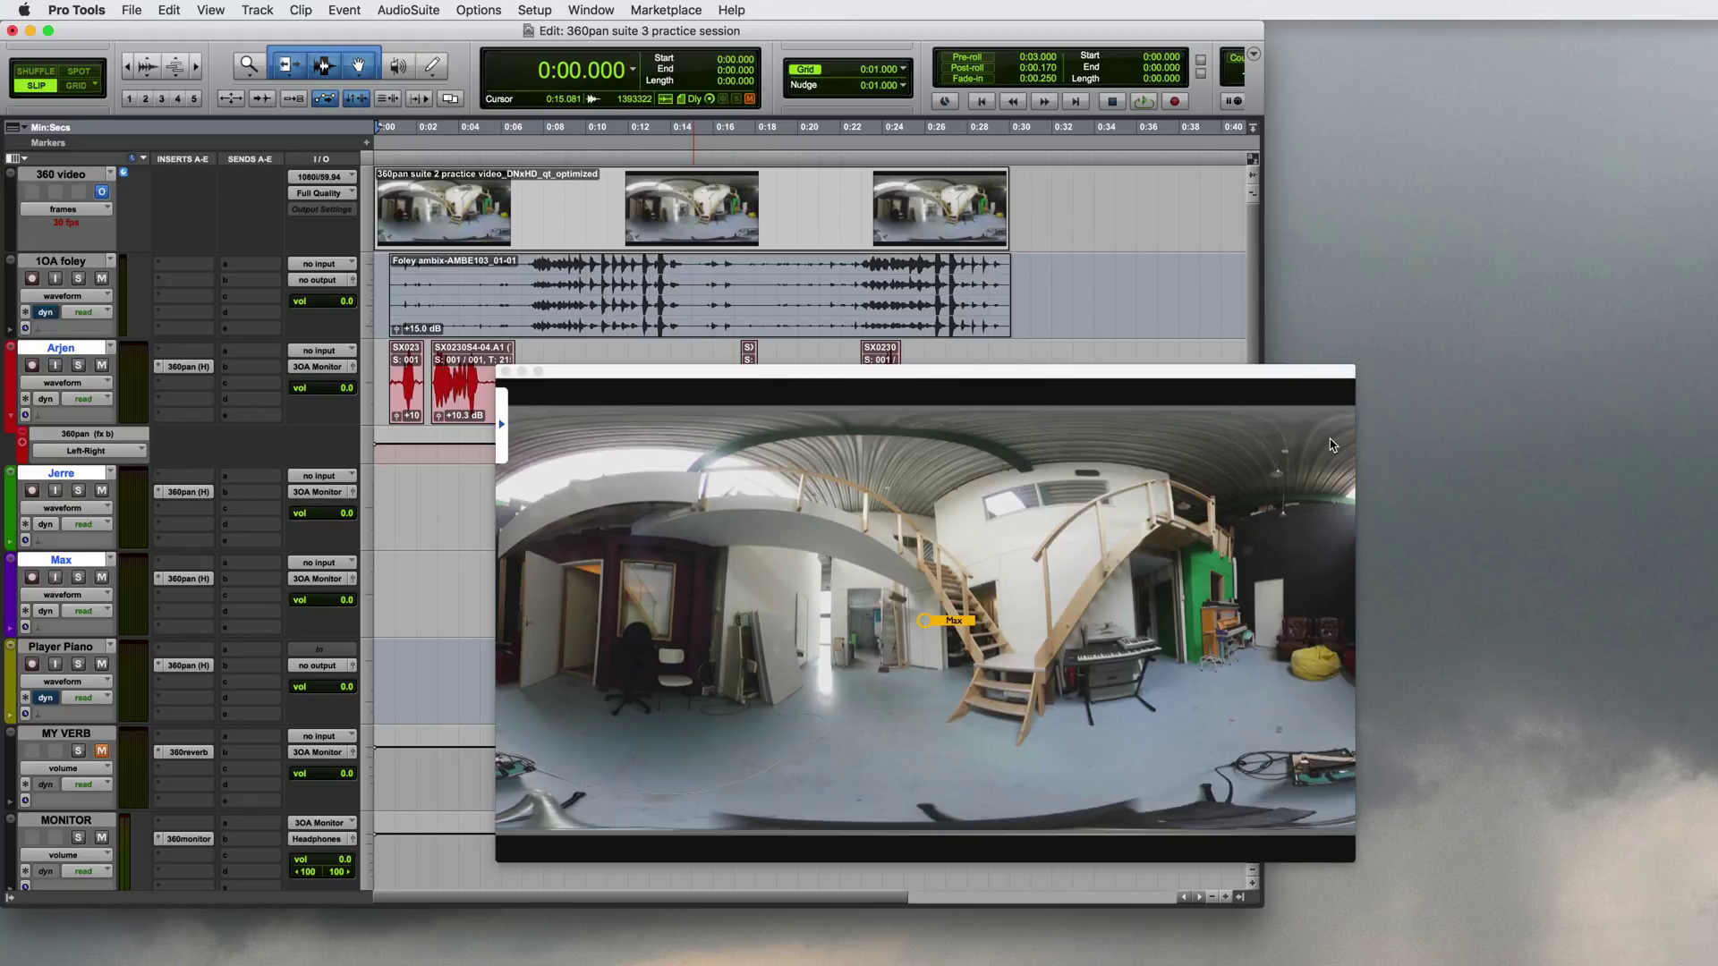
pyautogui.moveTo(956, 624); pyautogui.dragTo(612, 606)
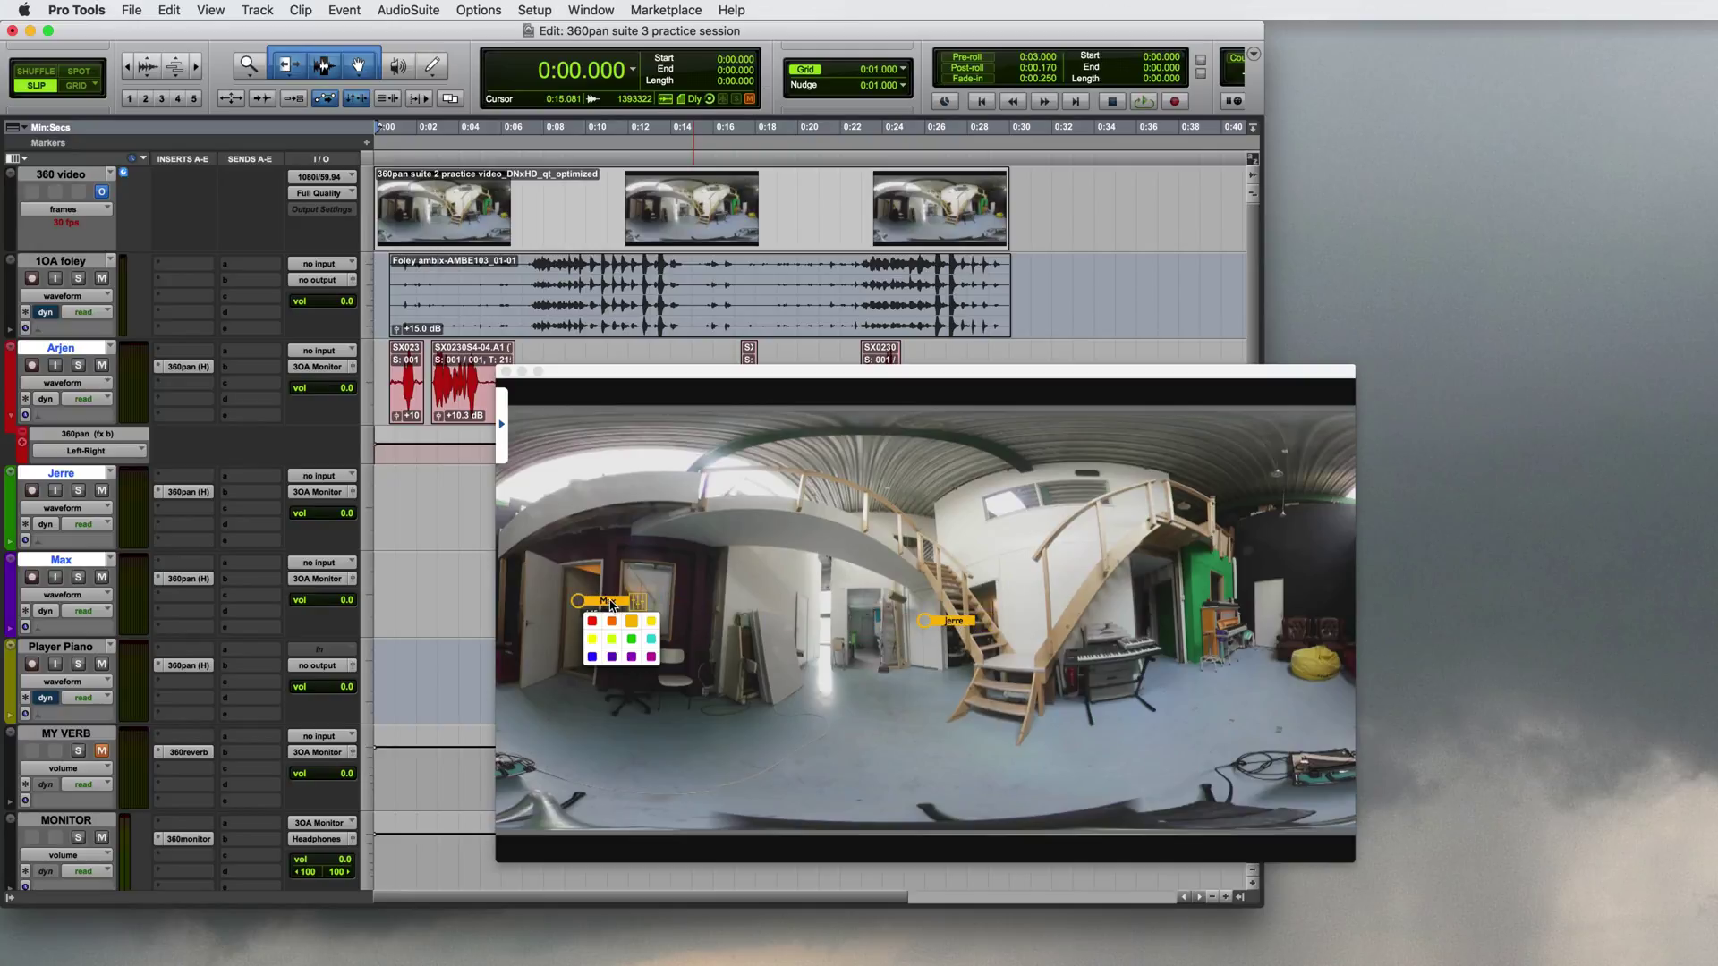
pyautogui.click(632, 658)
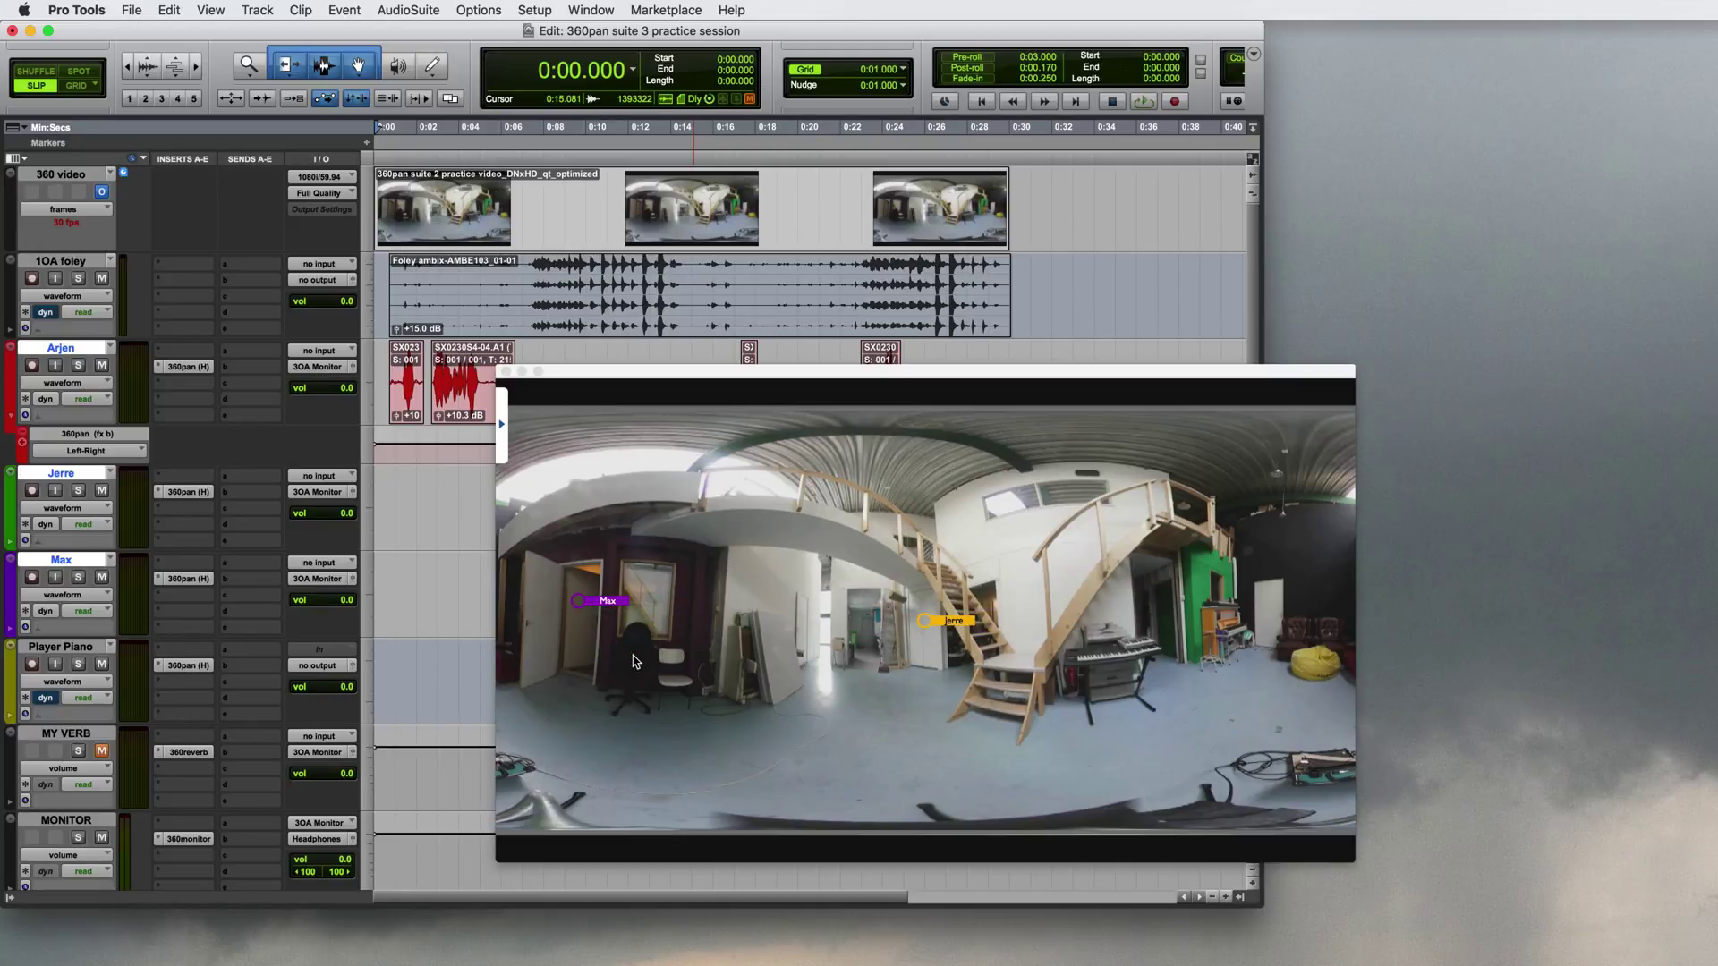
# - Place Jerre's marker, coloured green, above the stairs and Arjen's, coloured yellow, beside the green wall
pyautogui.moveTo(935, 617); pyautogui.dragTo(954, 534)
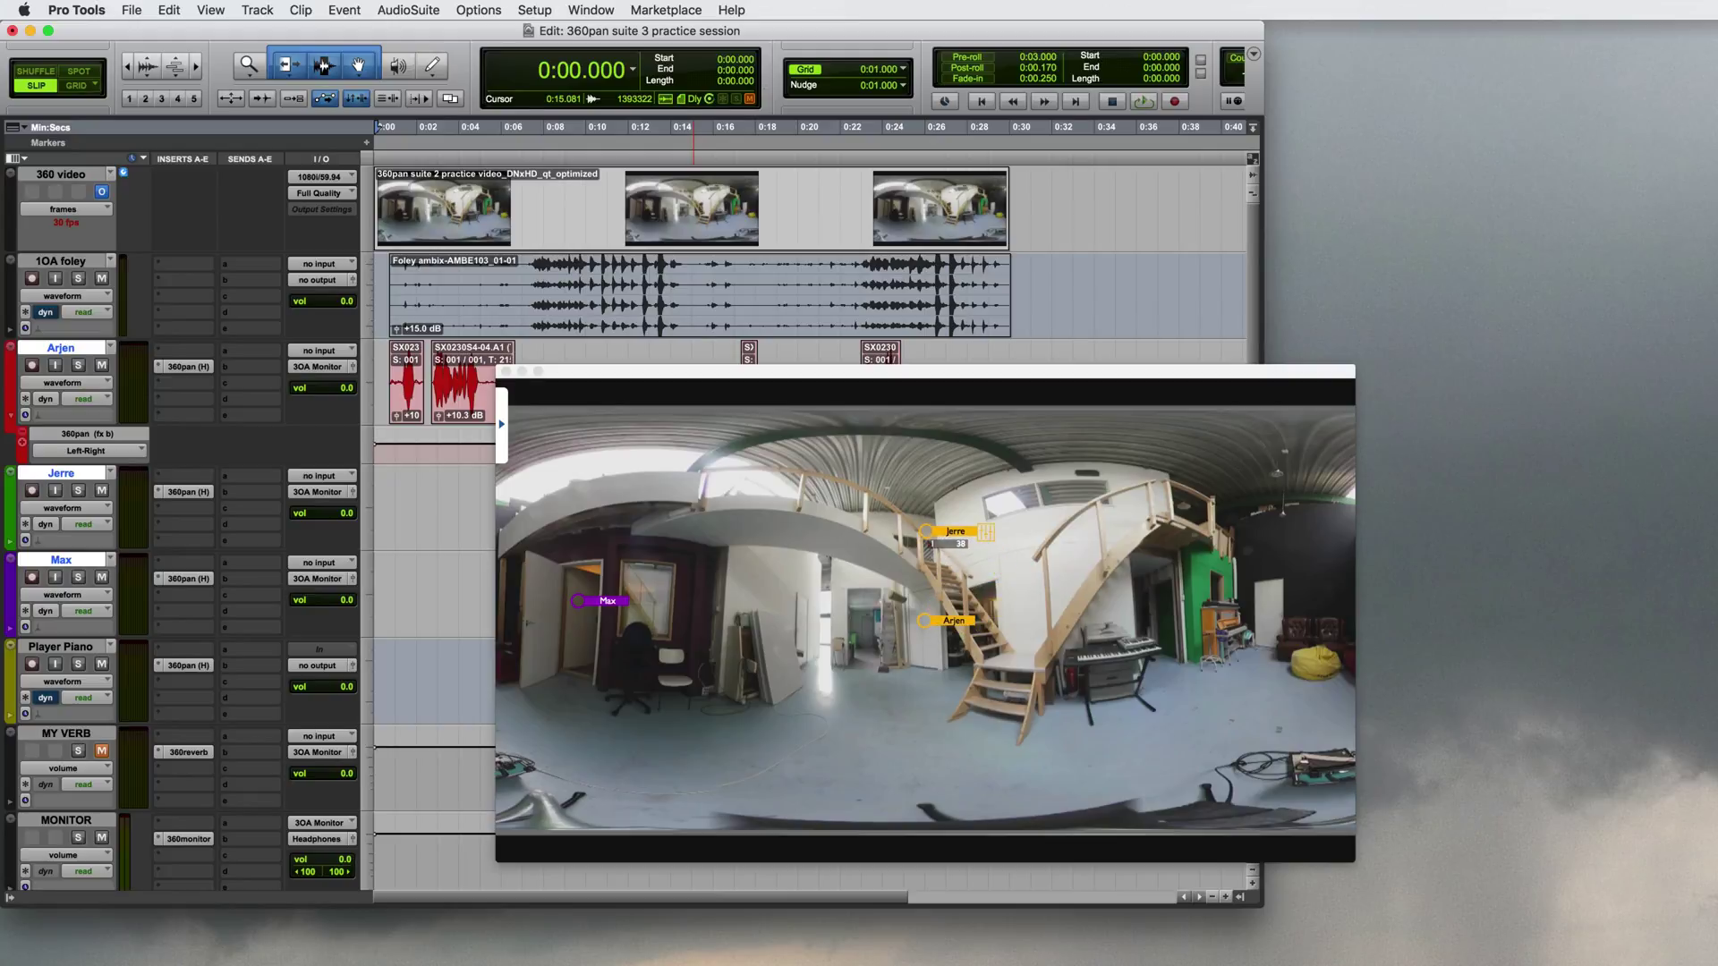
pyautogui.click(955, 534)
pyautogui.click(980, 570)
pyautogui.moveTo(951, 632); pyautogui.dragTo(1193, 600)
pyautogui.click(1193, 600)
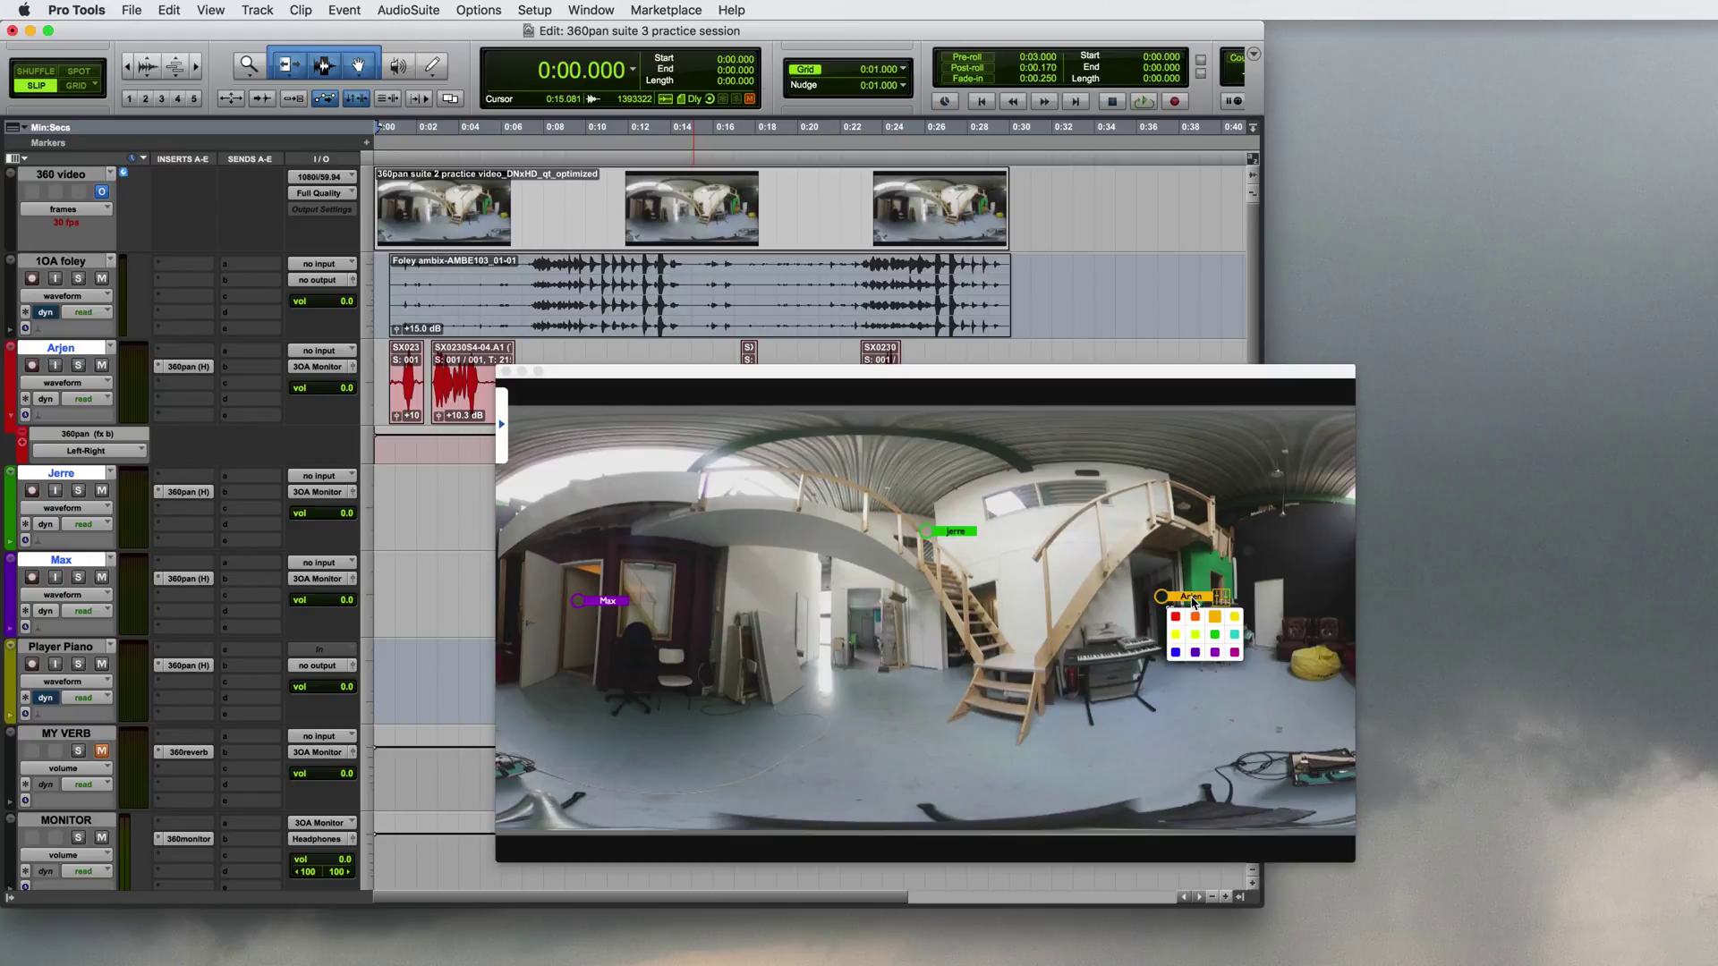
pyautogui.click(1176, 634)
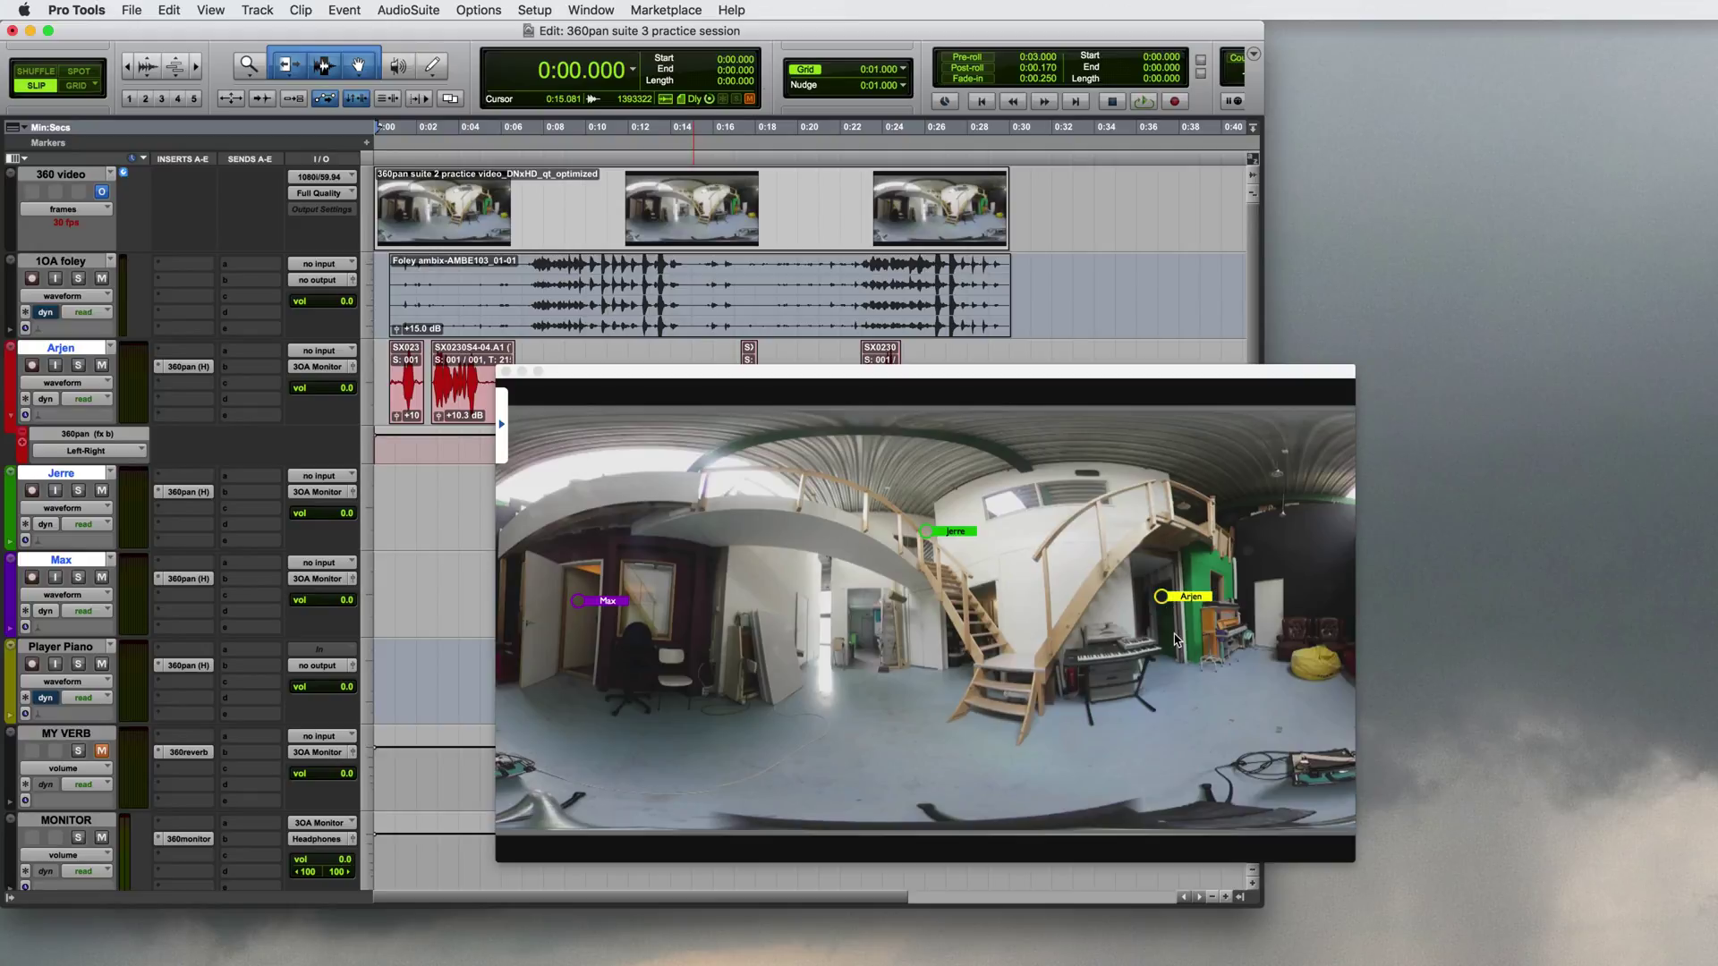
pyautogui.moveTo(1191, 604)
# - At 2 seconds, raise Arjen's pan marker slightly and apply Glide to All Enabled automation
pyautogui.press('+')
pyautogui.press('+')
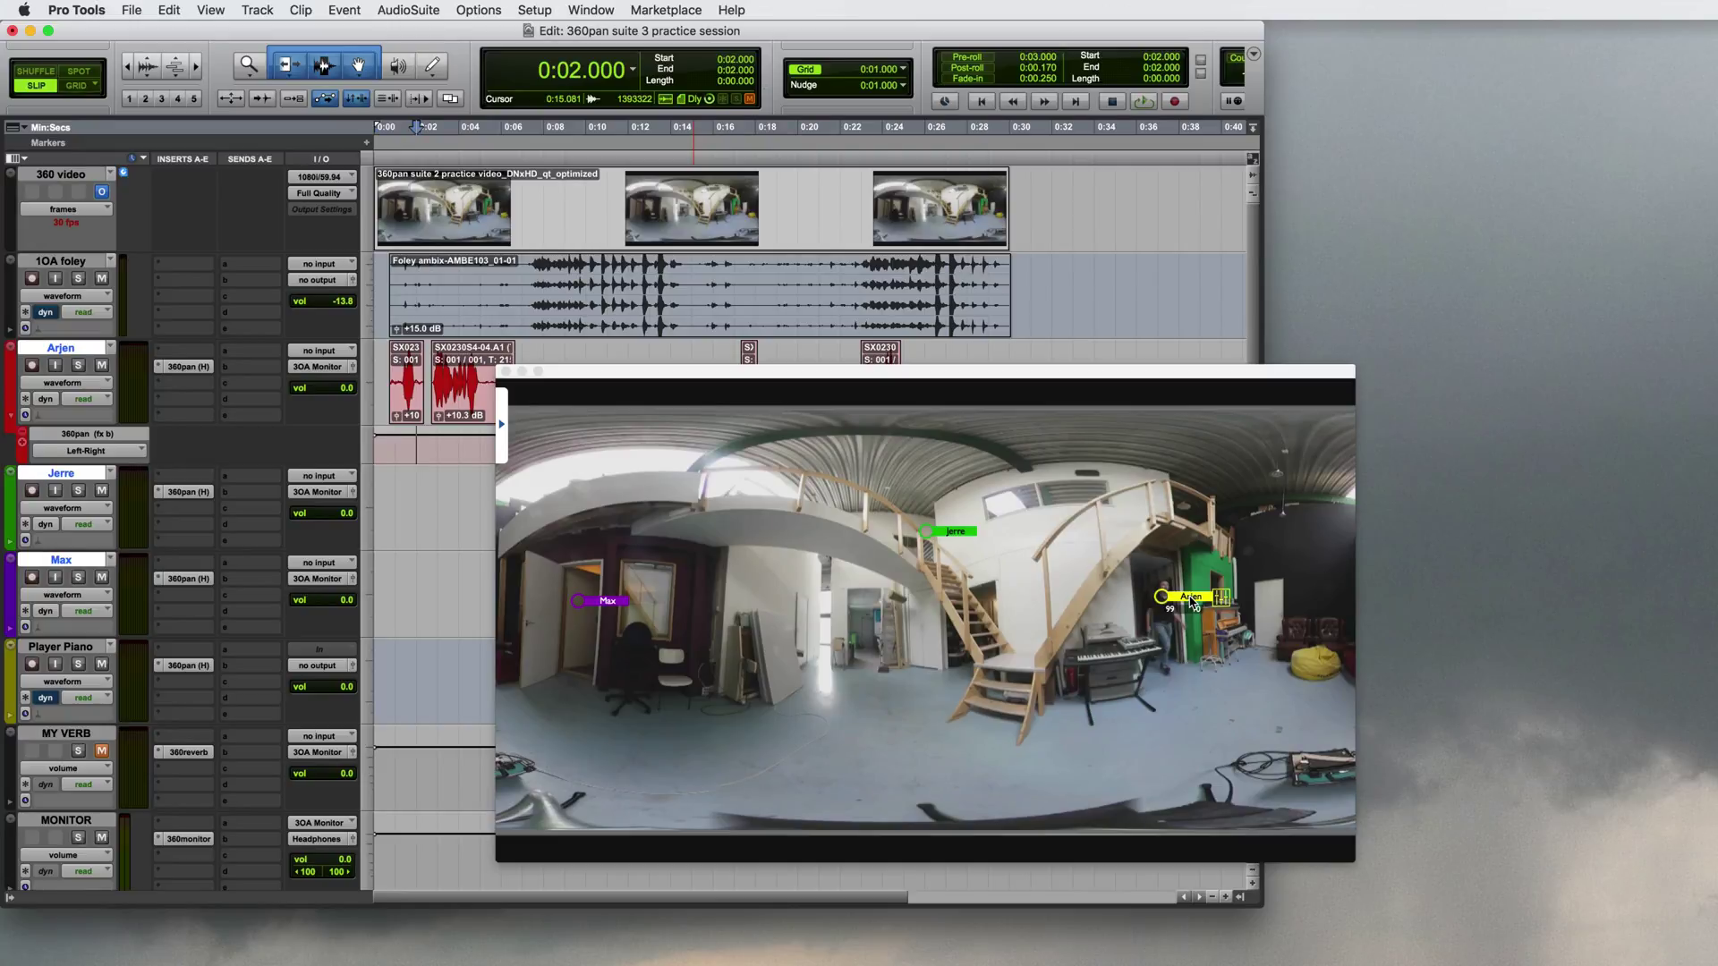
pyautogui.moveTo(1193, 606); pyautogui.dragTo(1198, 598)
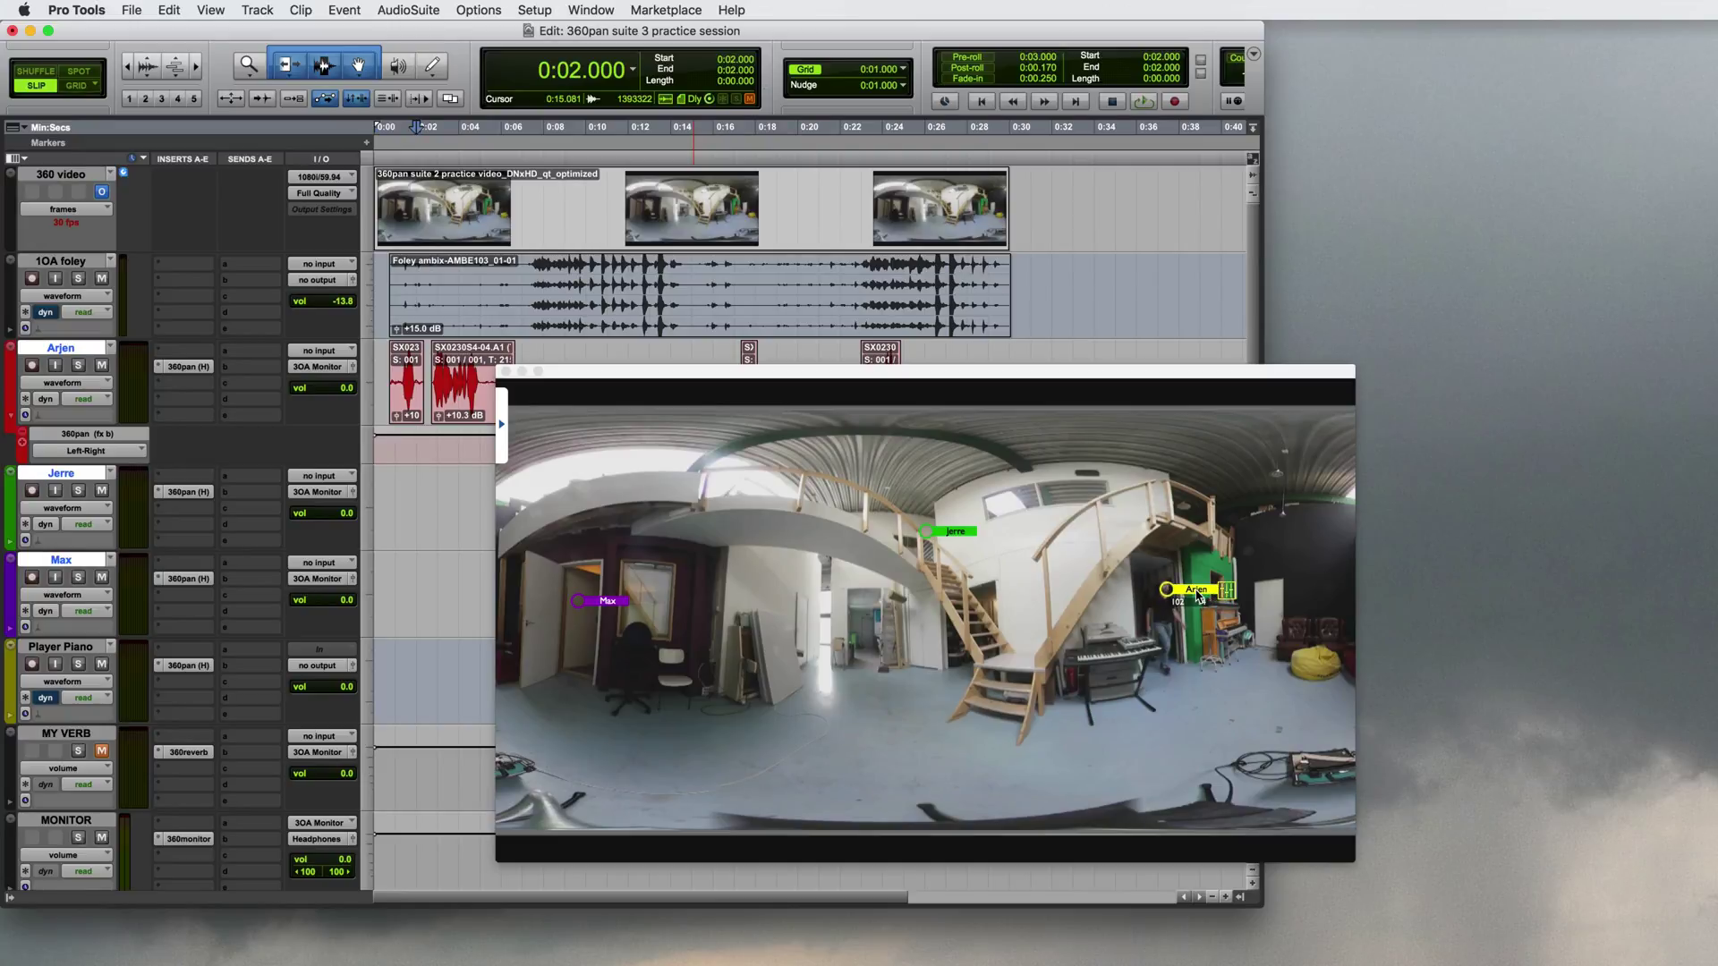
pyautogui.click(169, 10)
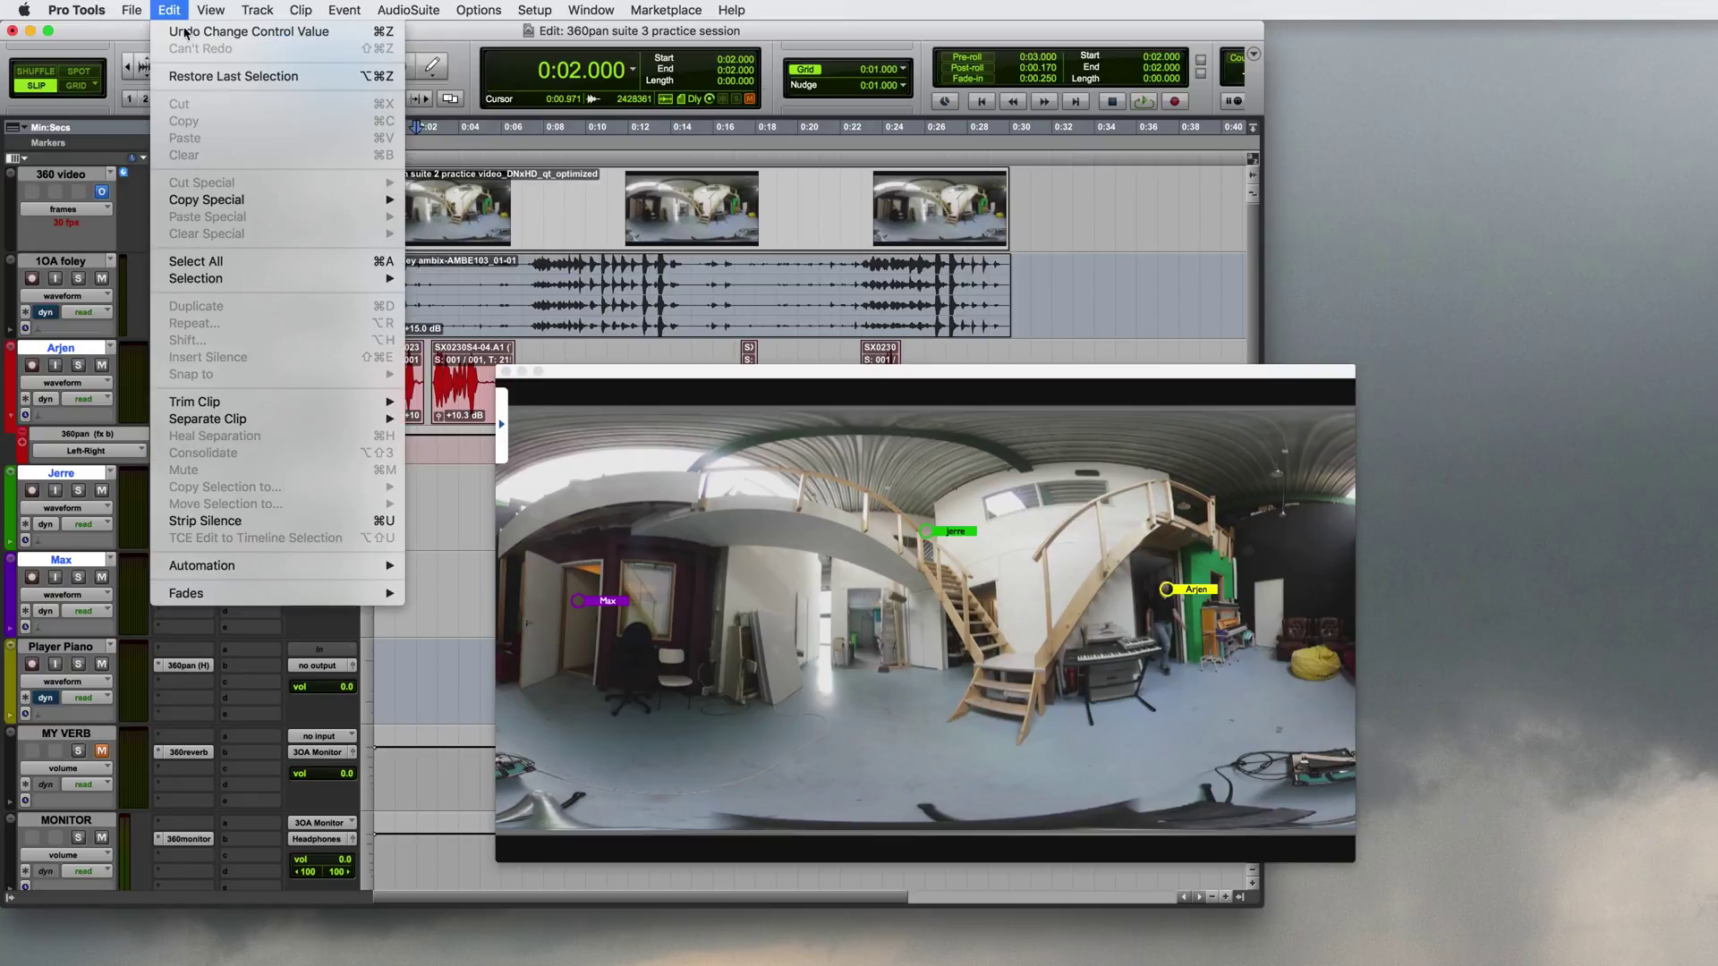
pyautogui.moveTo(229, 565)
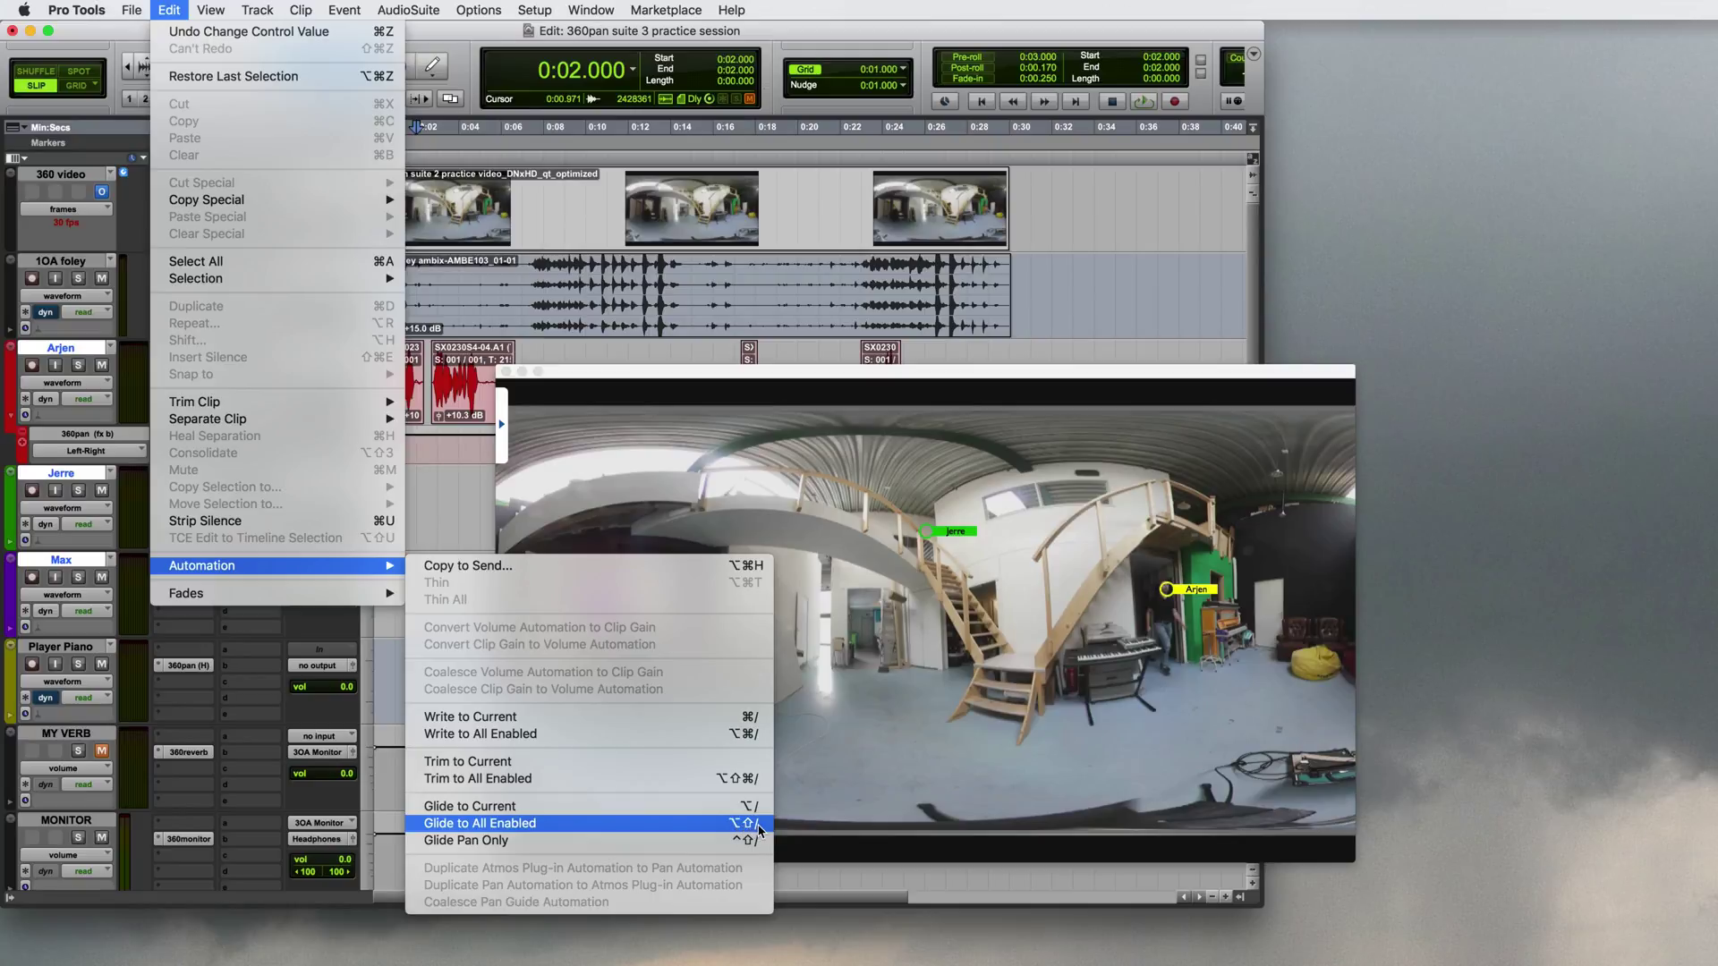
pyautogui.click(758, 825)
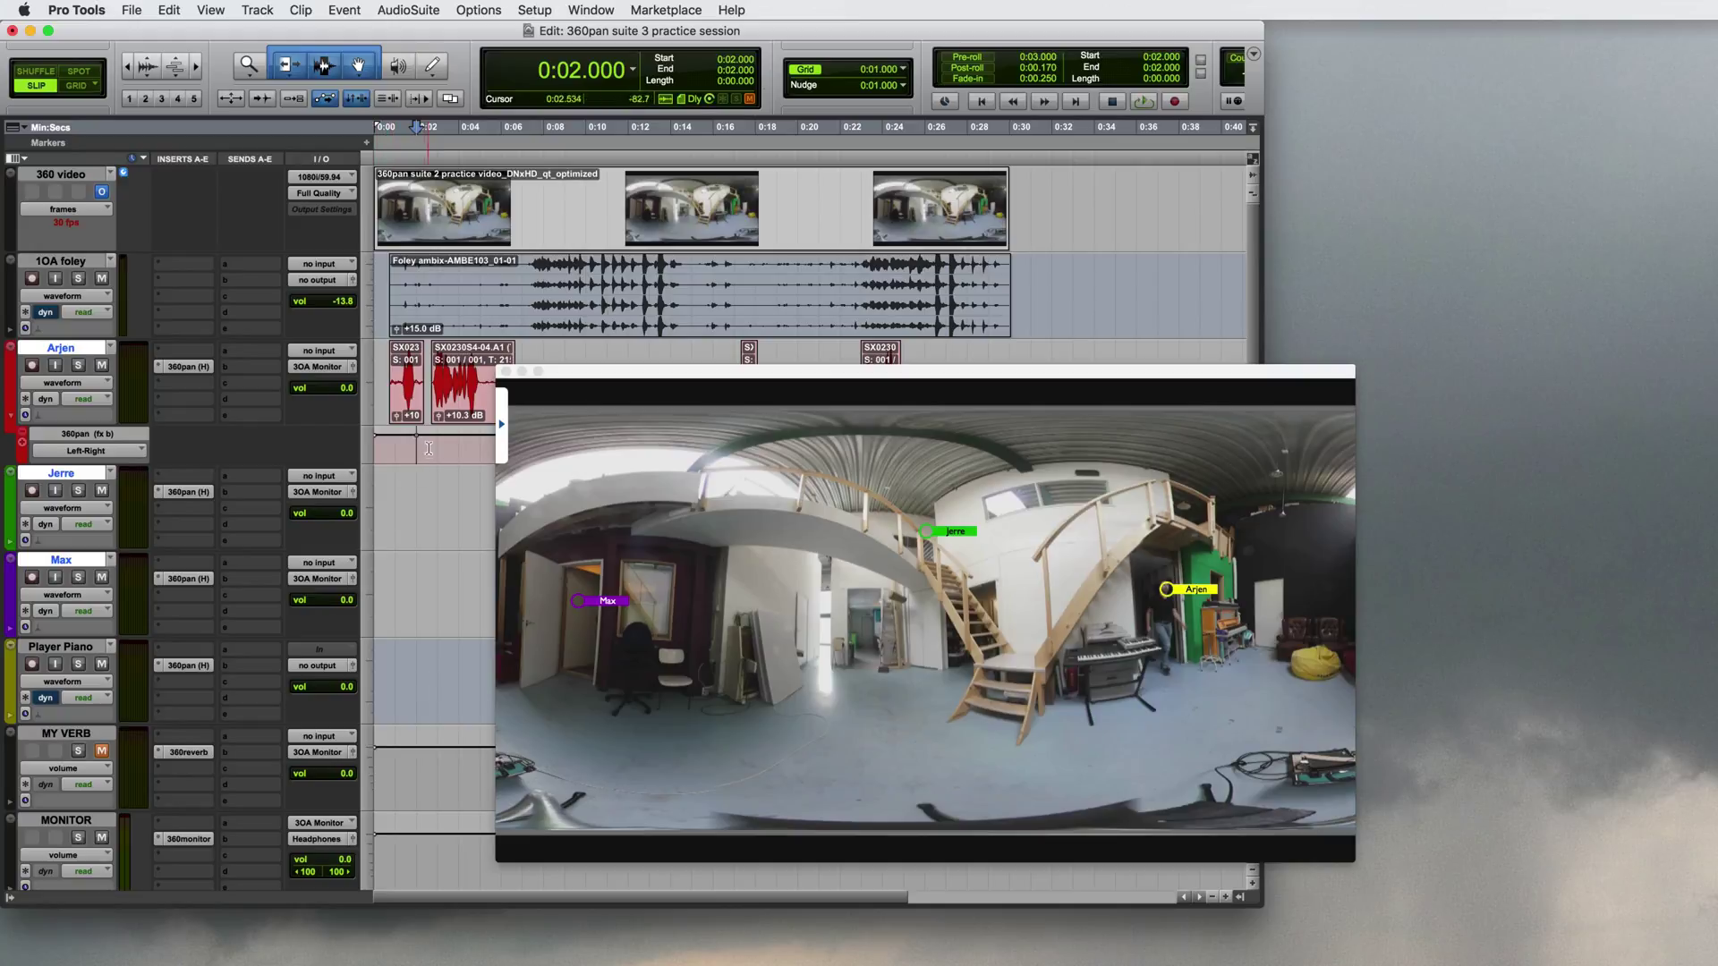
# - Step forward a second at a time, dragging Arjen's marker onto the walking person and writing breakpoints through 0:06
pyautogui.press('KP_Add')
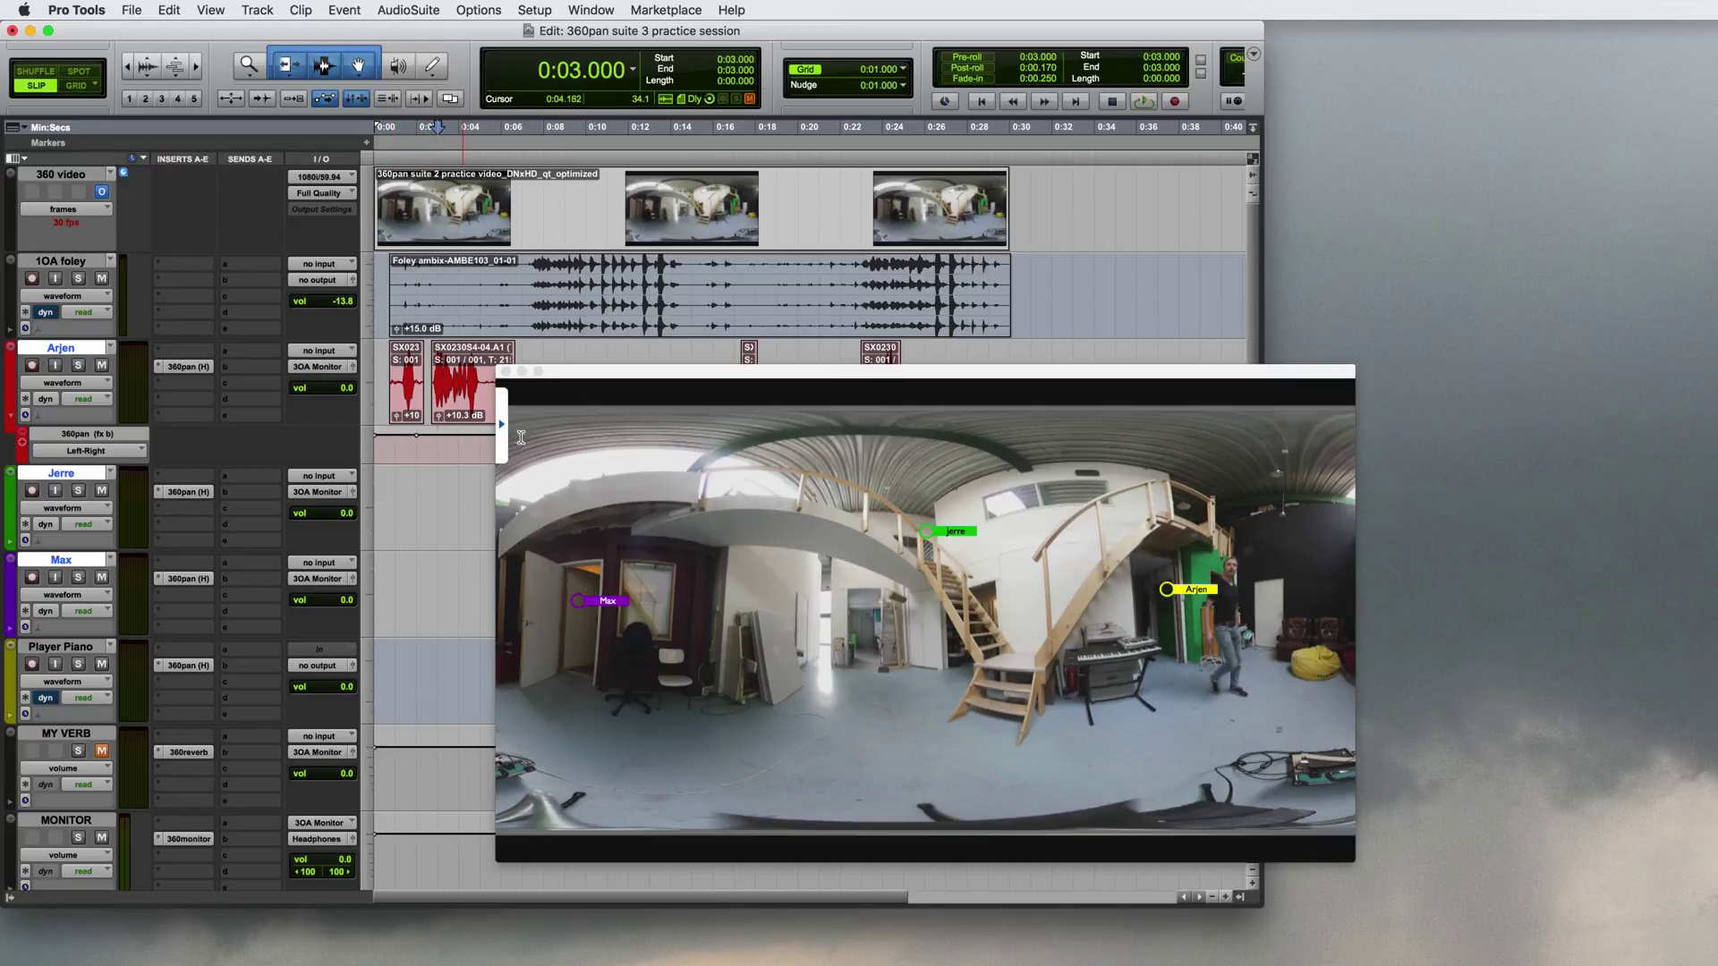
pyautogui.moveTo(1167, 589); pyautogui.dragTo(1233, 567)
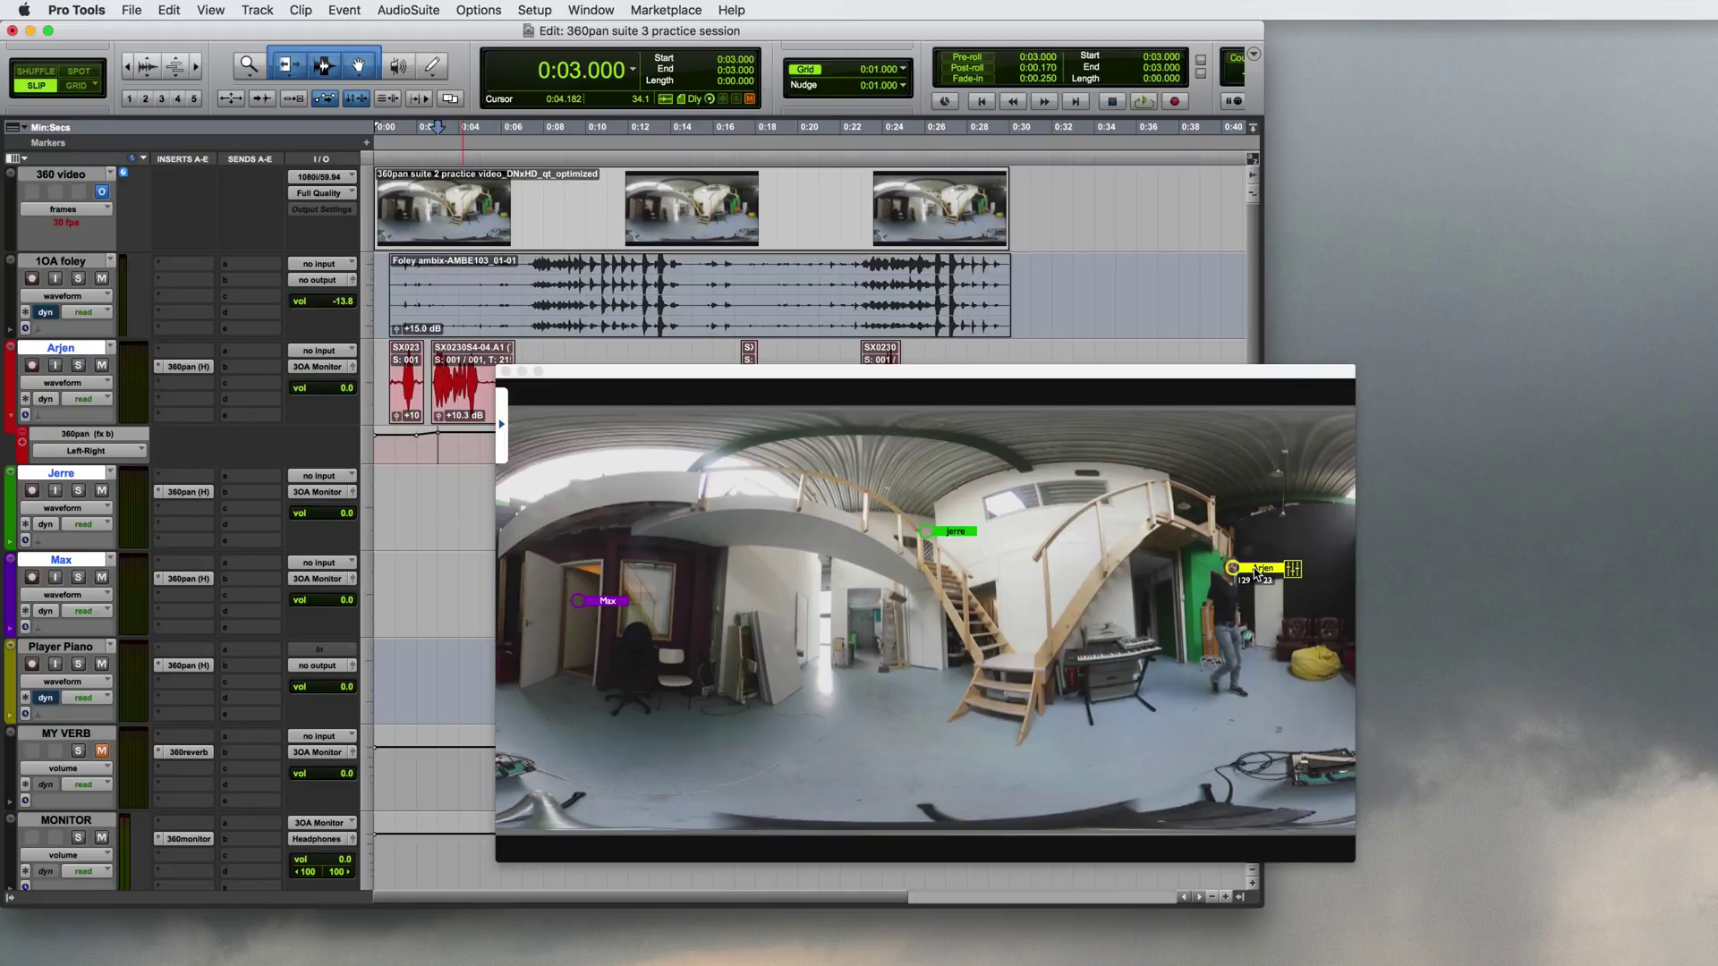
pyautogui.press('KP_Add')
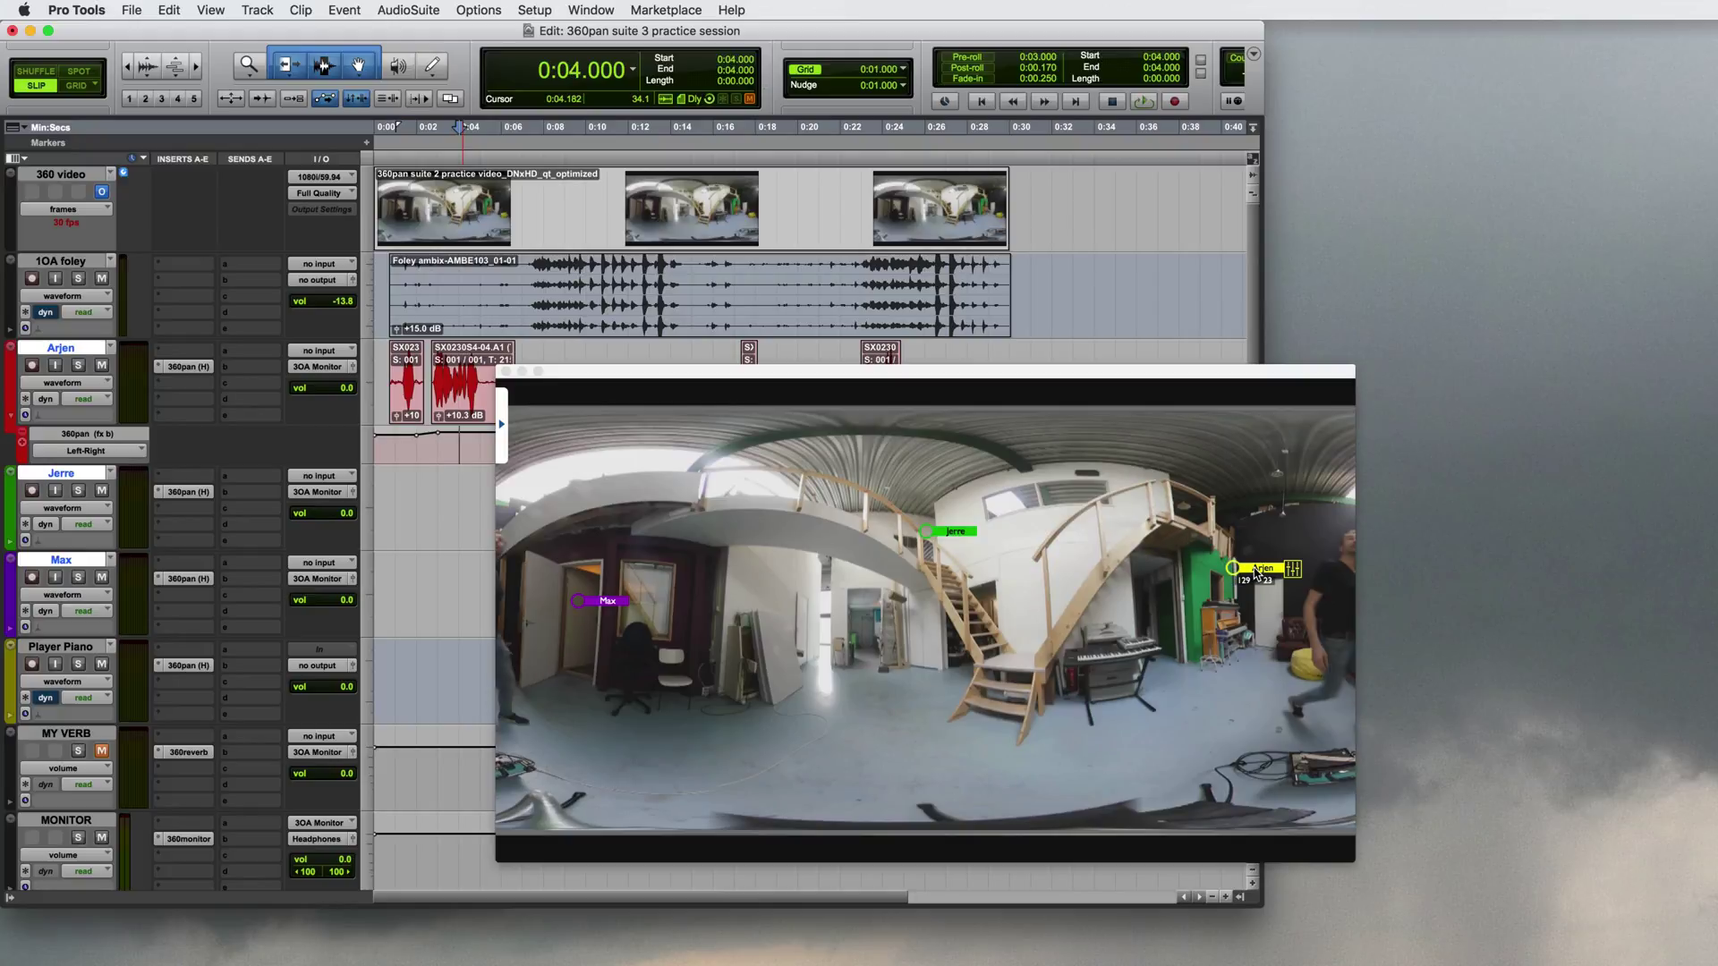
pyautogui.moveTo(1256, 574); pyautogui.dragTo(1372, 554)
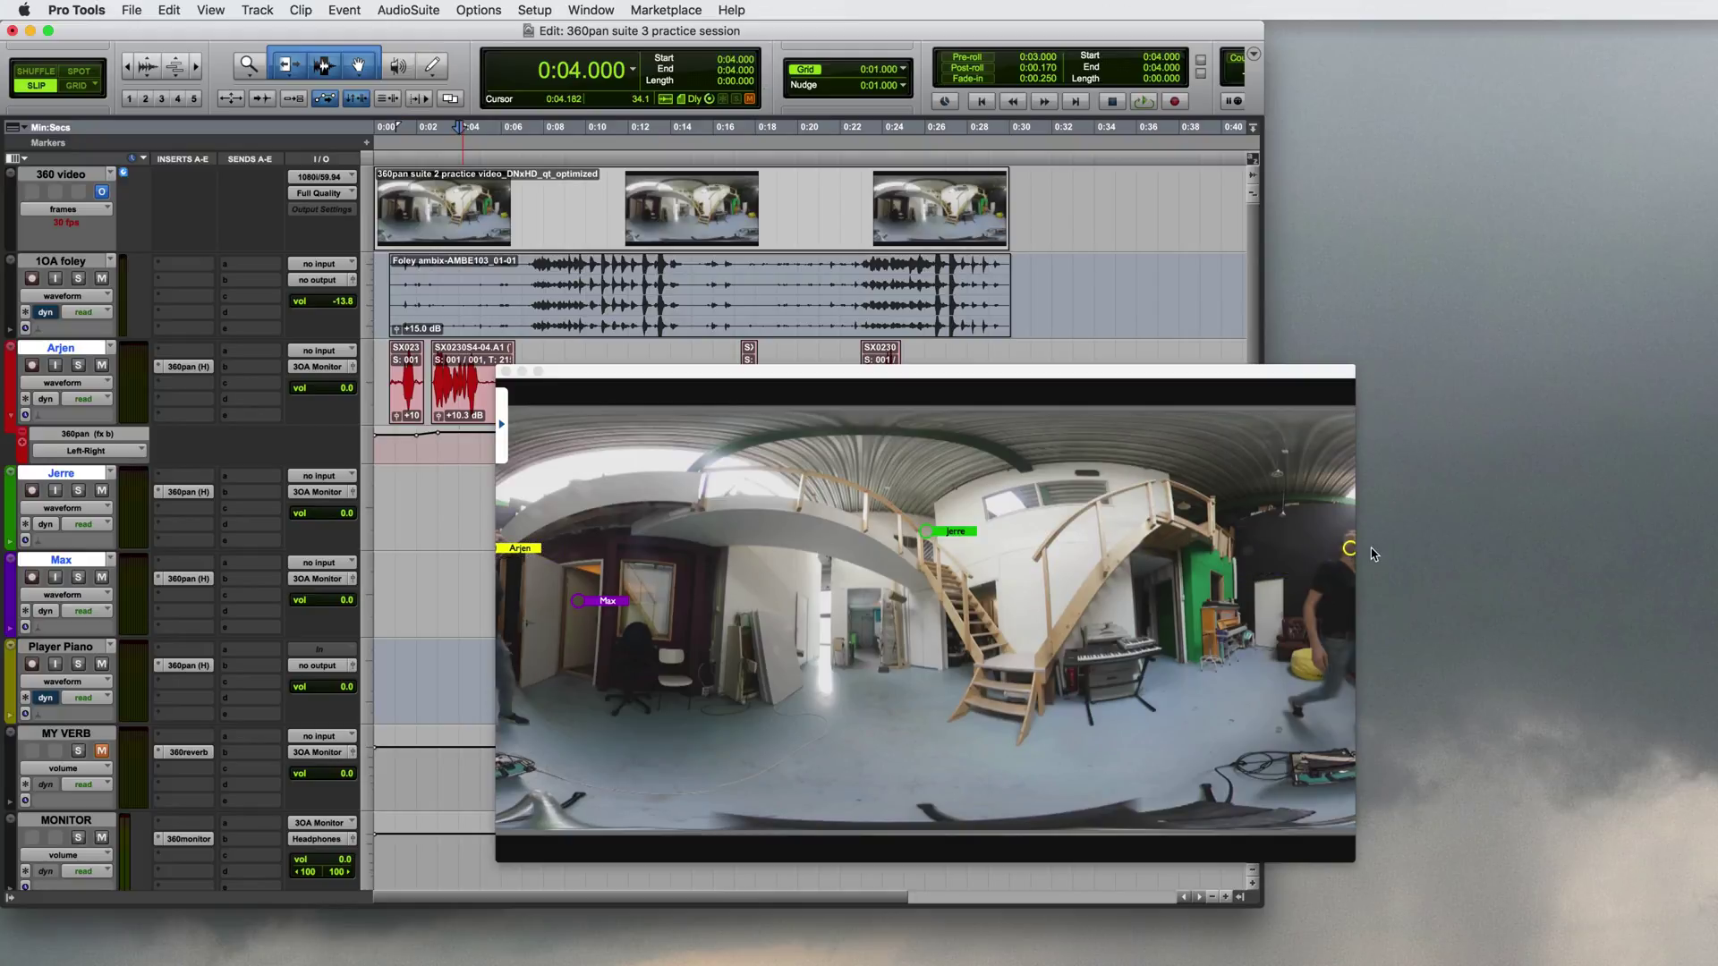
pyautogui.press('super+slash')
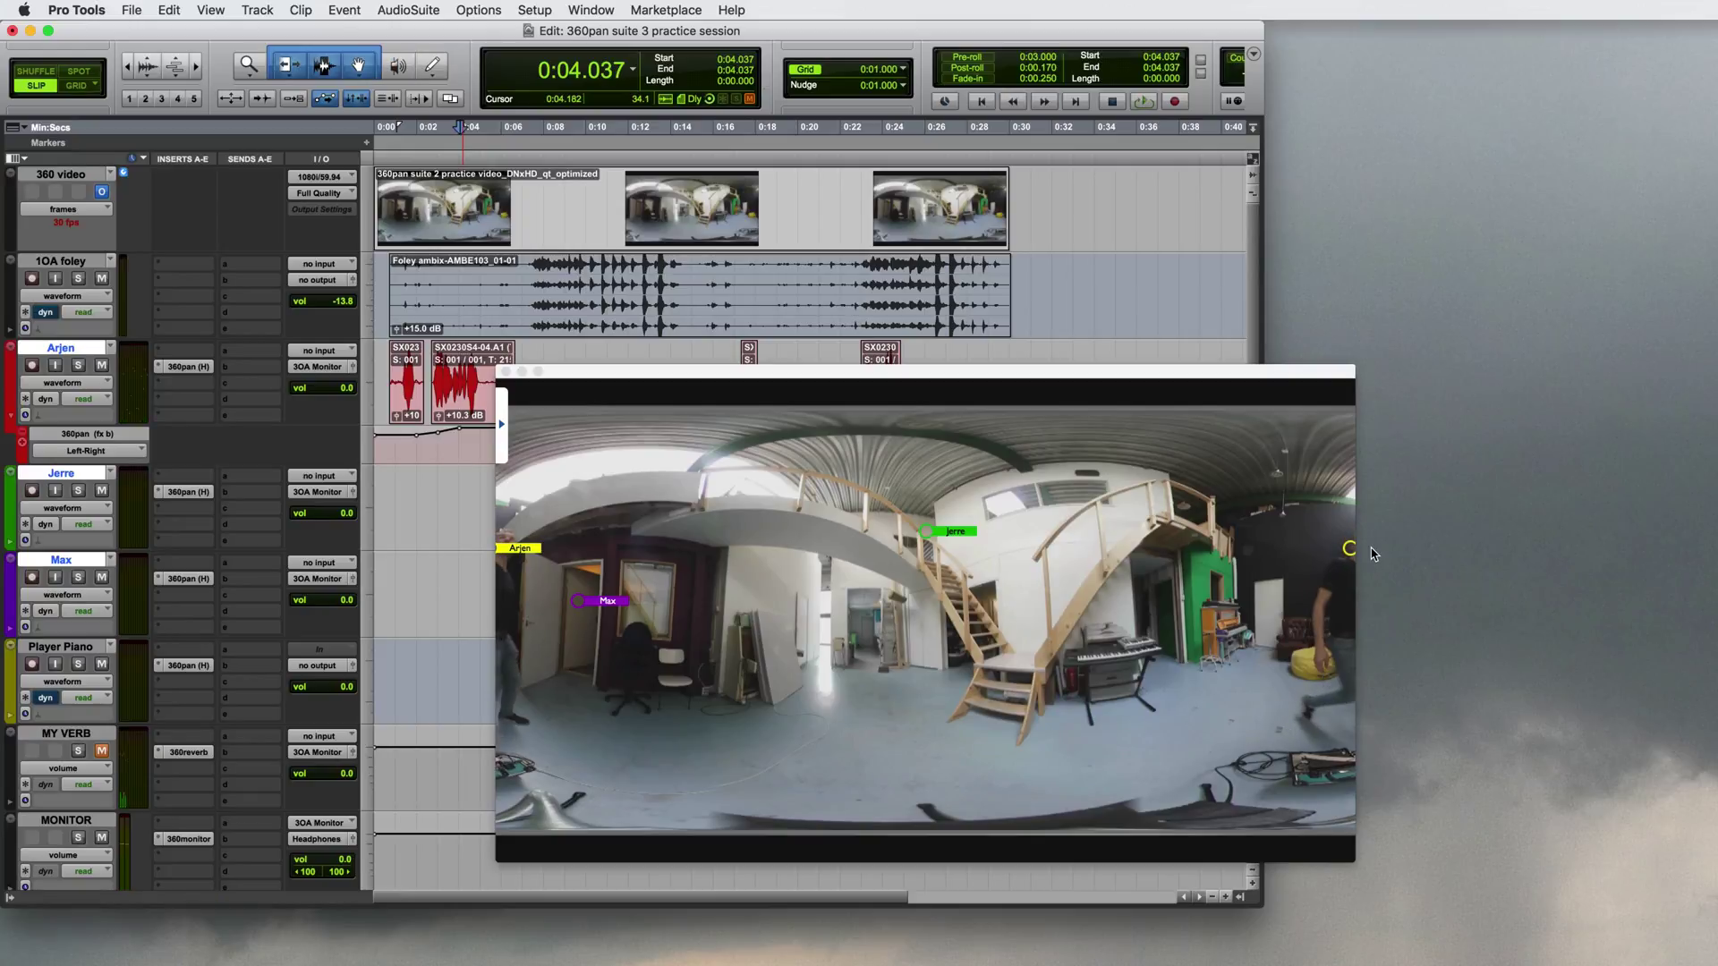
pyautogui.moveTo(1372, 554); pyautogui.dragTo(506, 551)
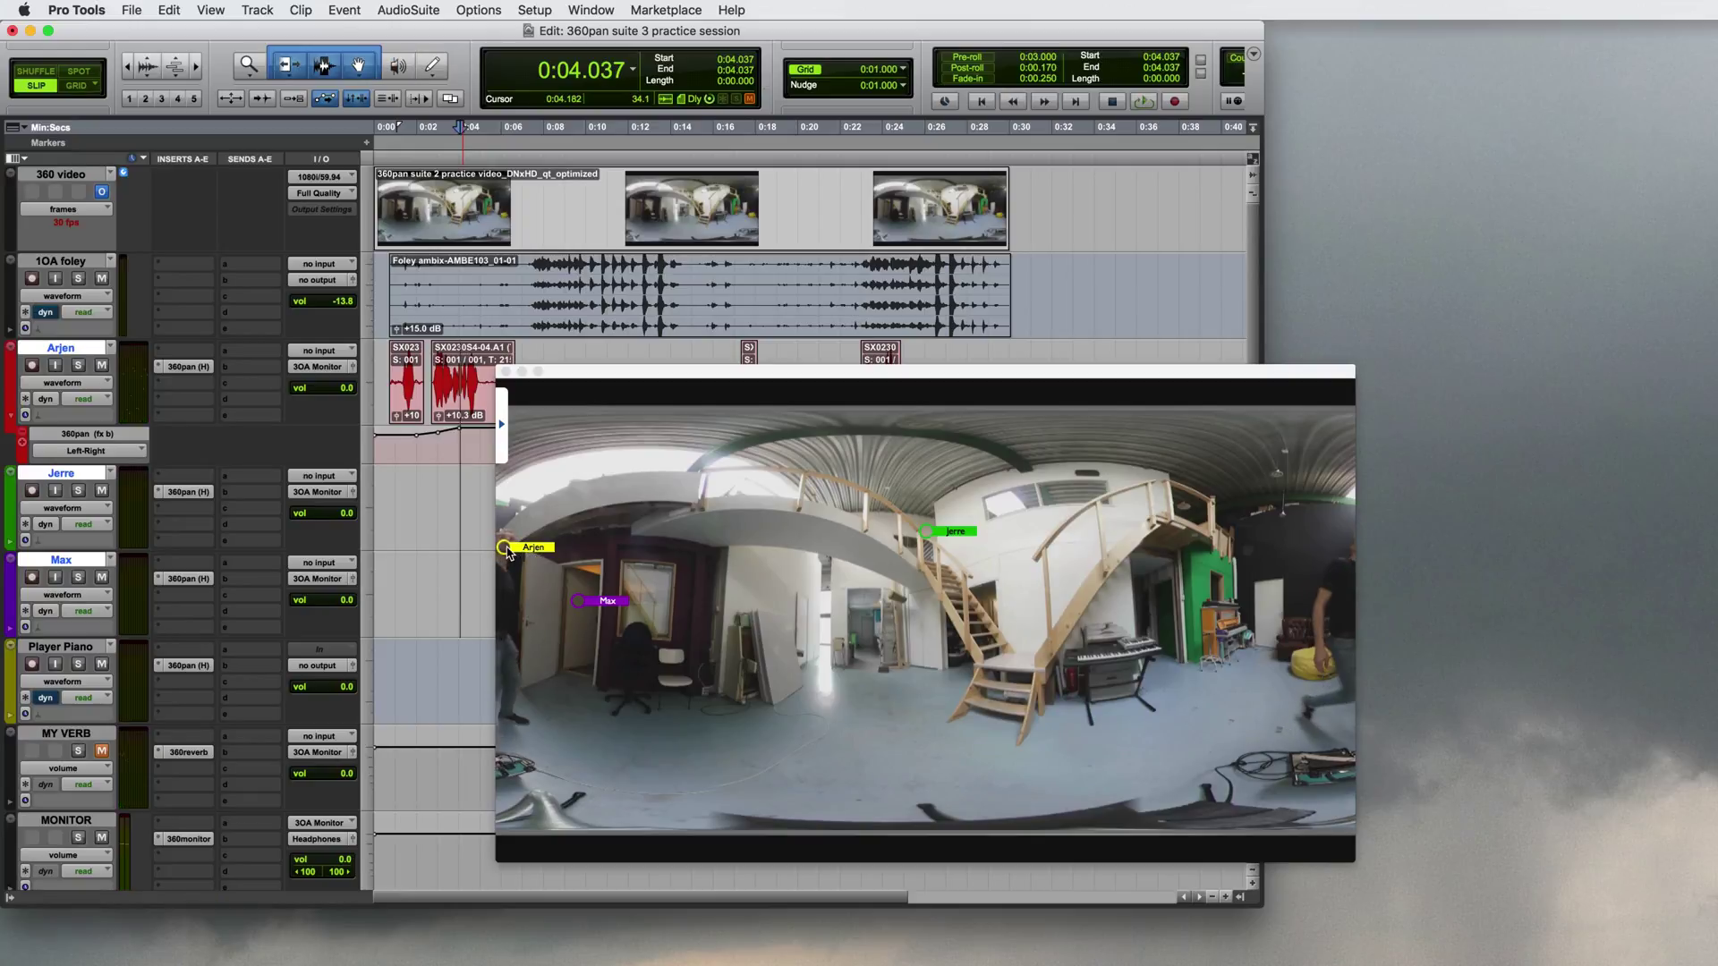
pyautogui.press('alt+super+bracketright')
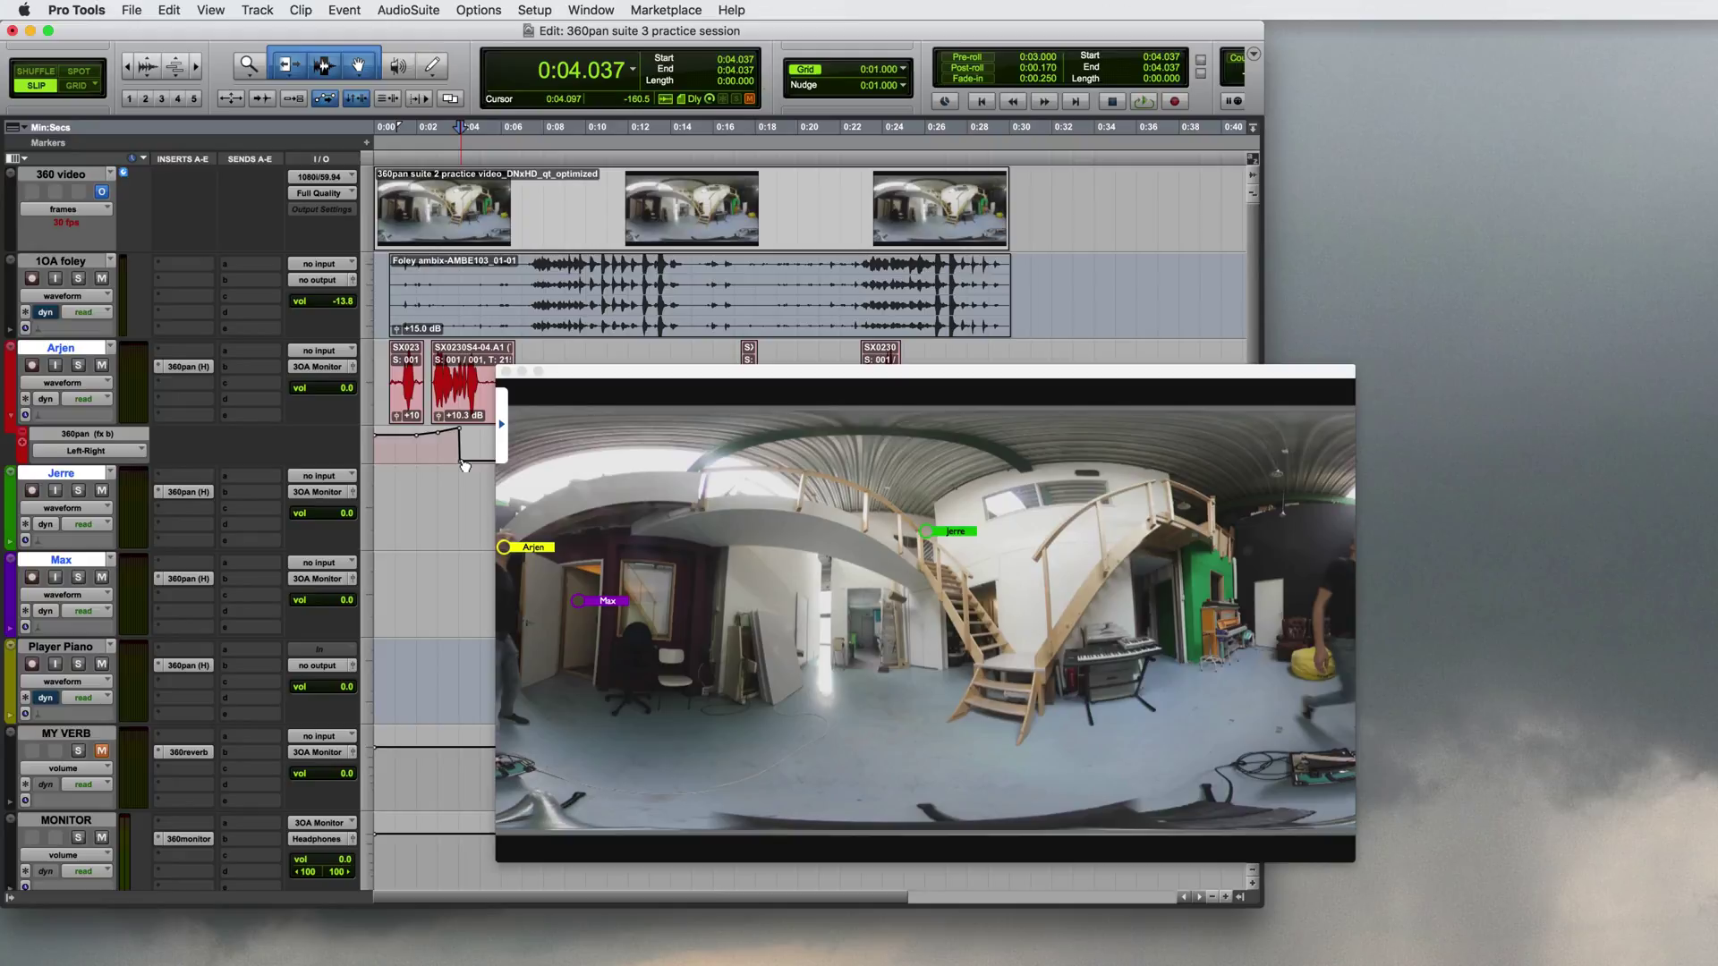
pyautogui.press('KP_Add')
pyautogui.moveTo(506, 548)
pyautogui.mouseDown()
pyautogui.moveTo(722, 551)
pyautogui.moveTo(862, 606)
pyautogui.mouseUp()
pyautogui.press('KP_Add')
pyautogui.press('KP_Add')
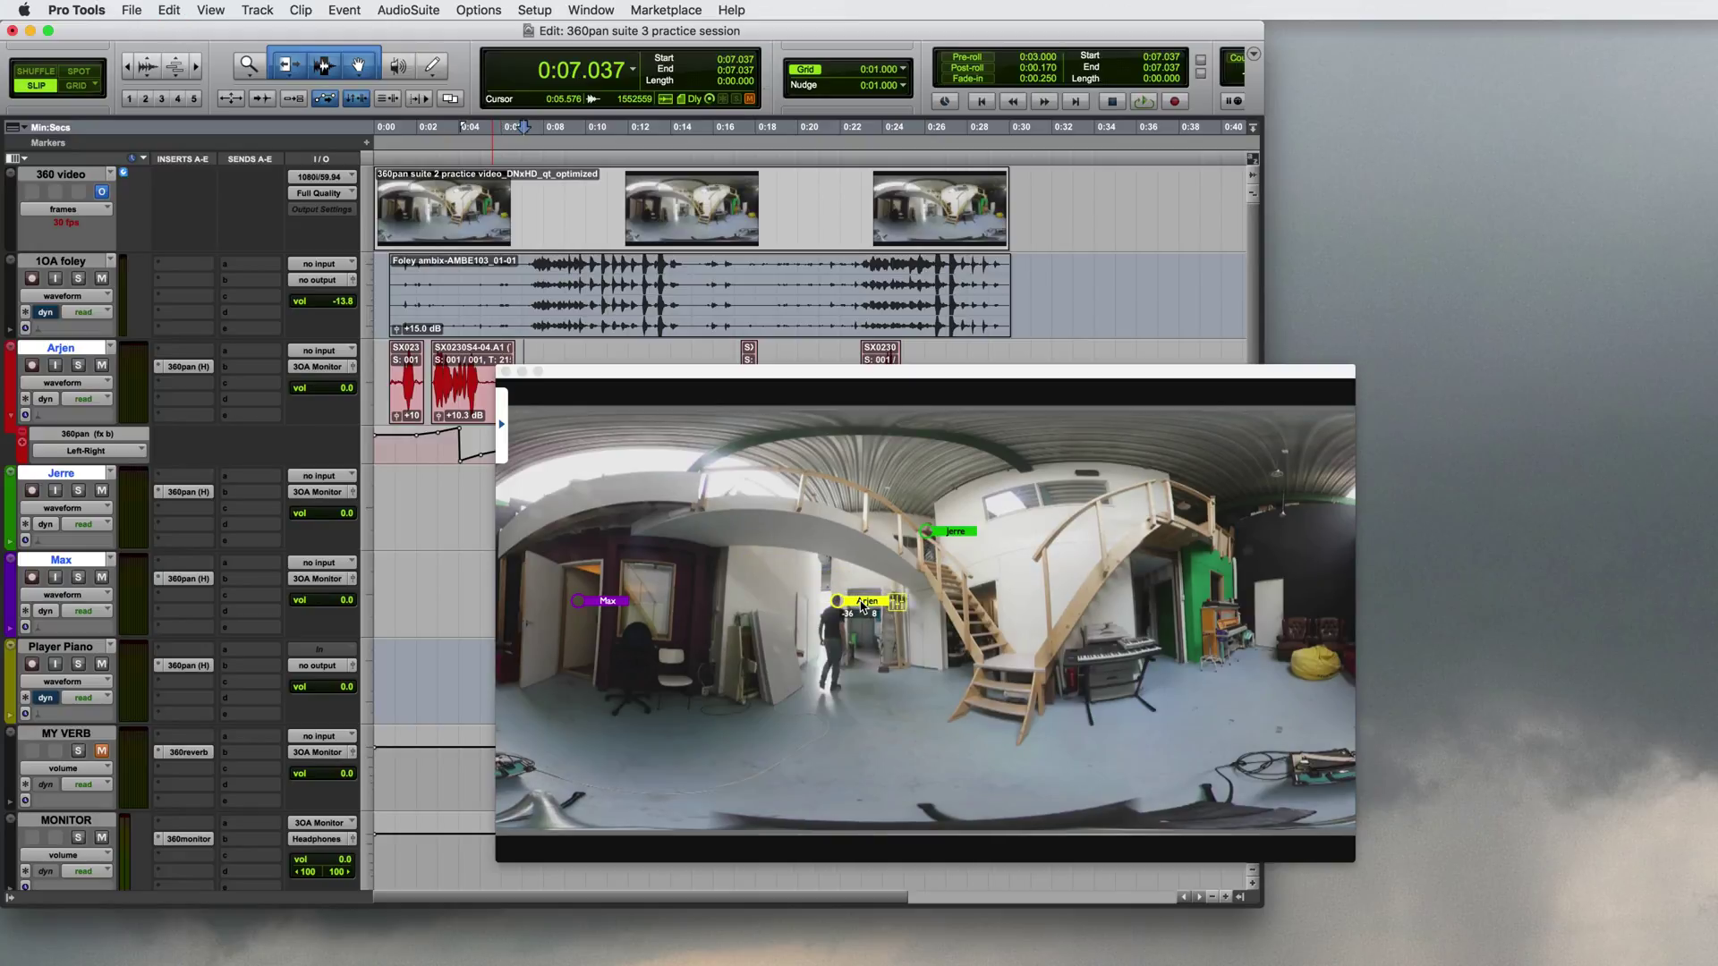
# - From 0:08 to 0:11, move Jerre's marker up the stairs and Arjen's along with the walker
pyautogui.press('KP_Add')
pyautogui.moveTo(927, 533); pyautogui.dragTo(934, 534)
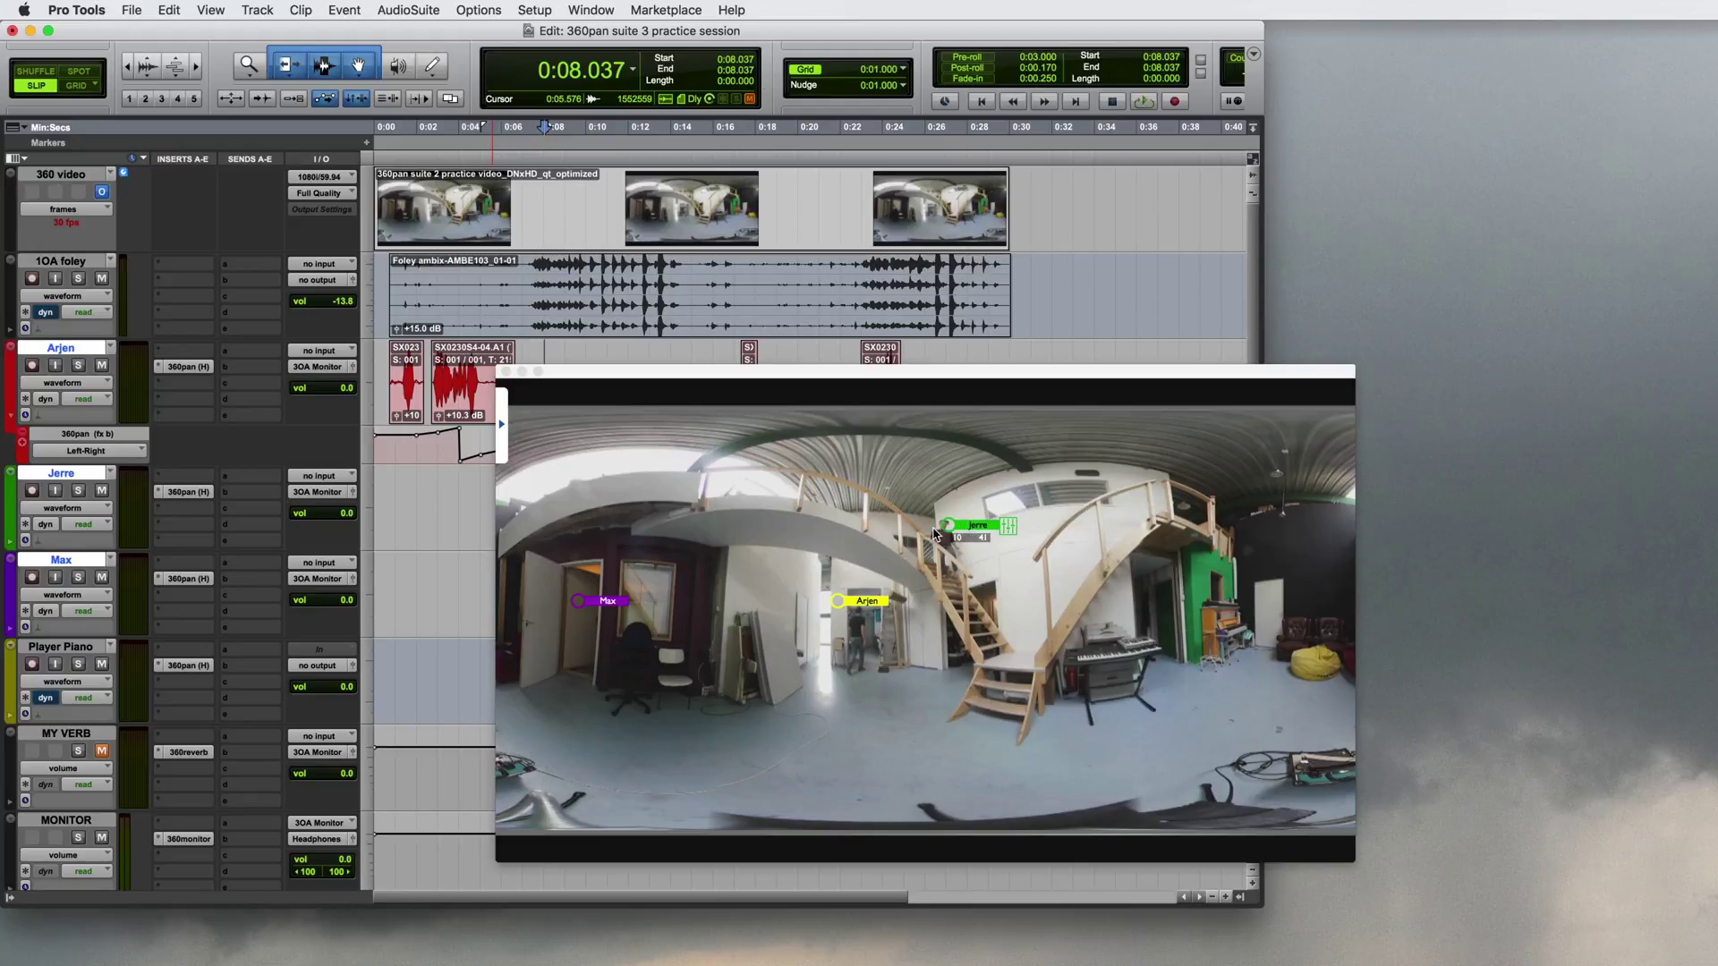
pyautogui.moveTo(854, 602); pyautogui.dragTo(878, 611)
pyautogui.press('KP_Add')
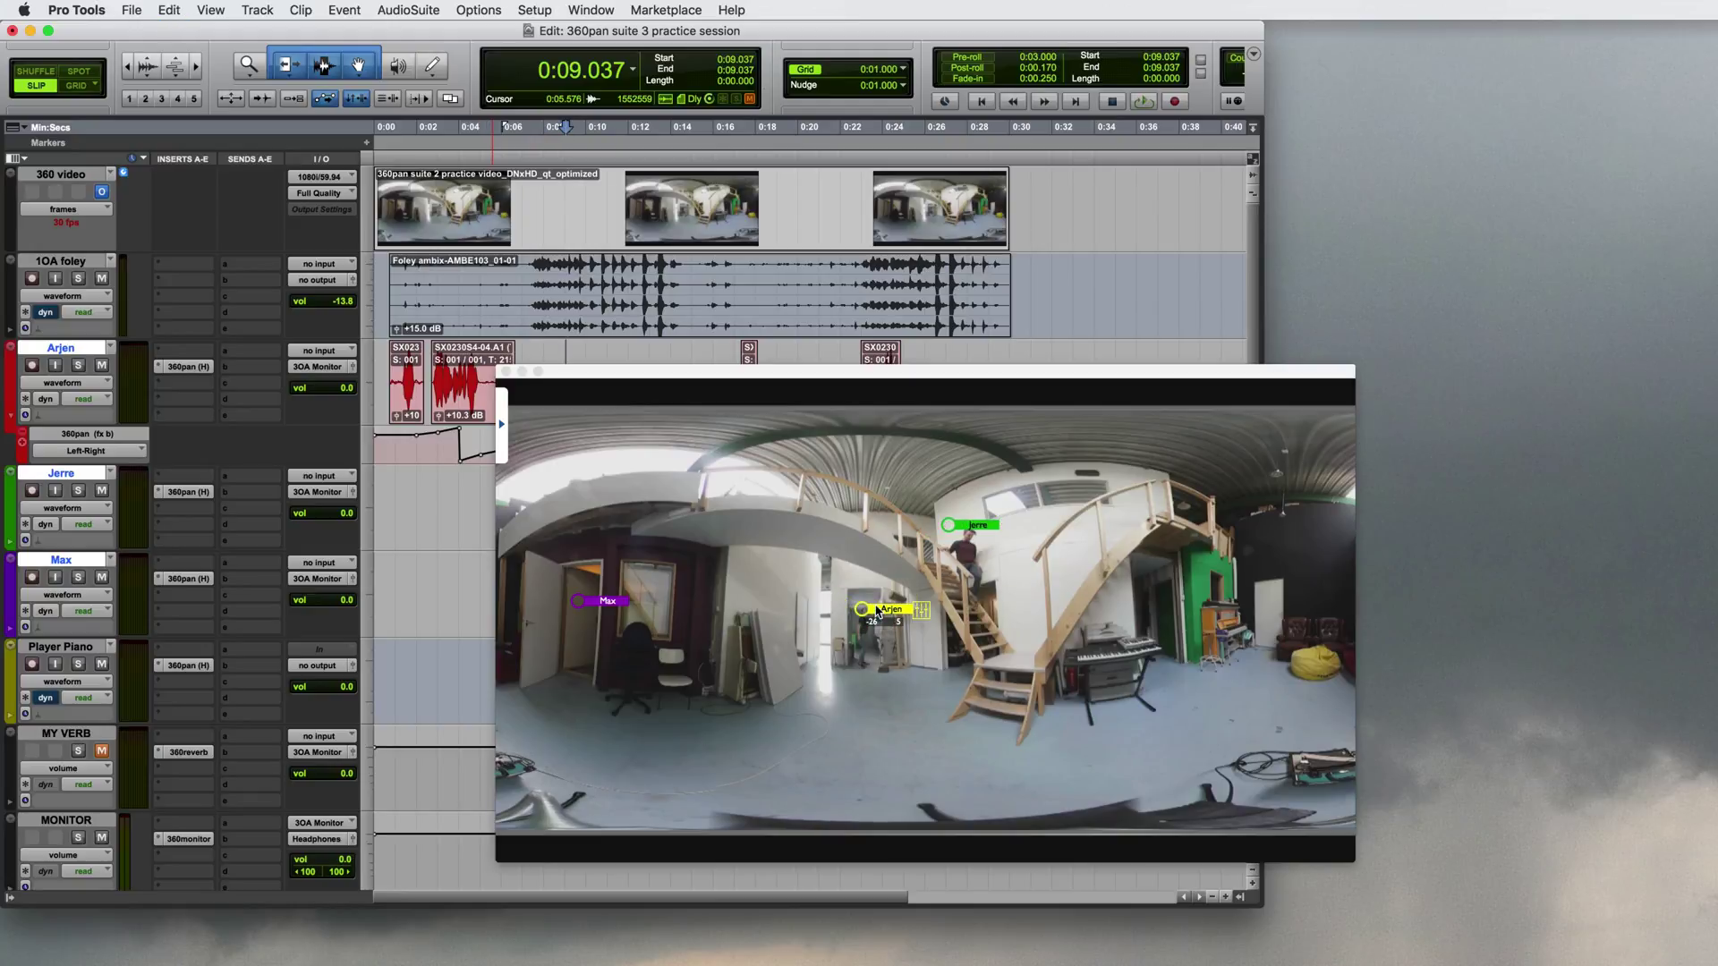
pyautogui.moveTo(948, 526); pyautogui.dragTo(971, 535)
pyautogui.press('KP_Add')
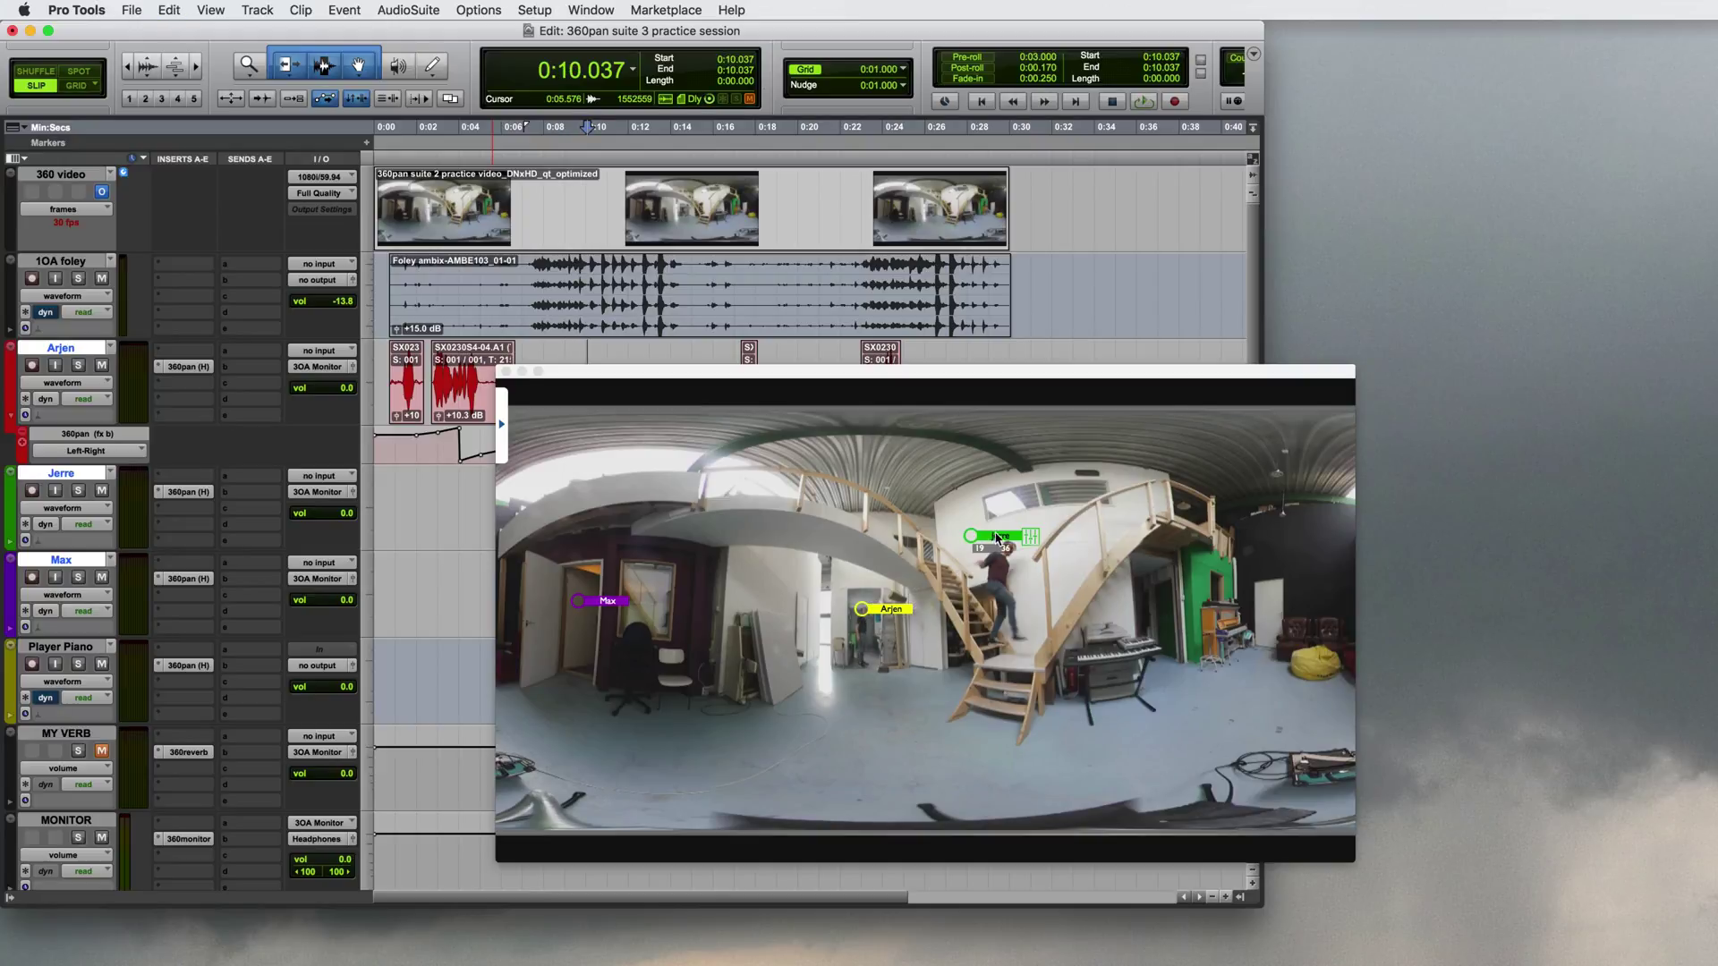
pyautogui.moveTo(971, 536); pyautogui.dragTo(1008, 555)
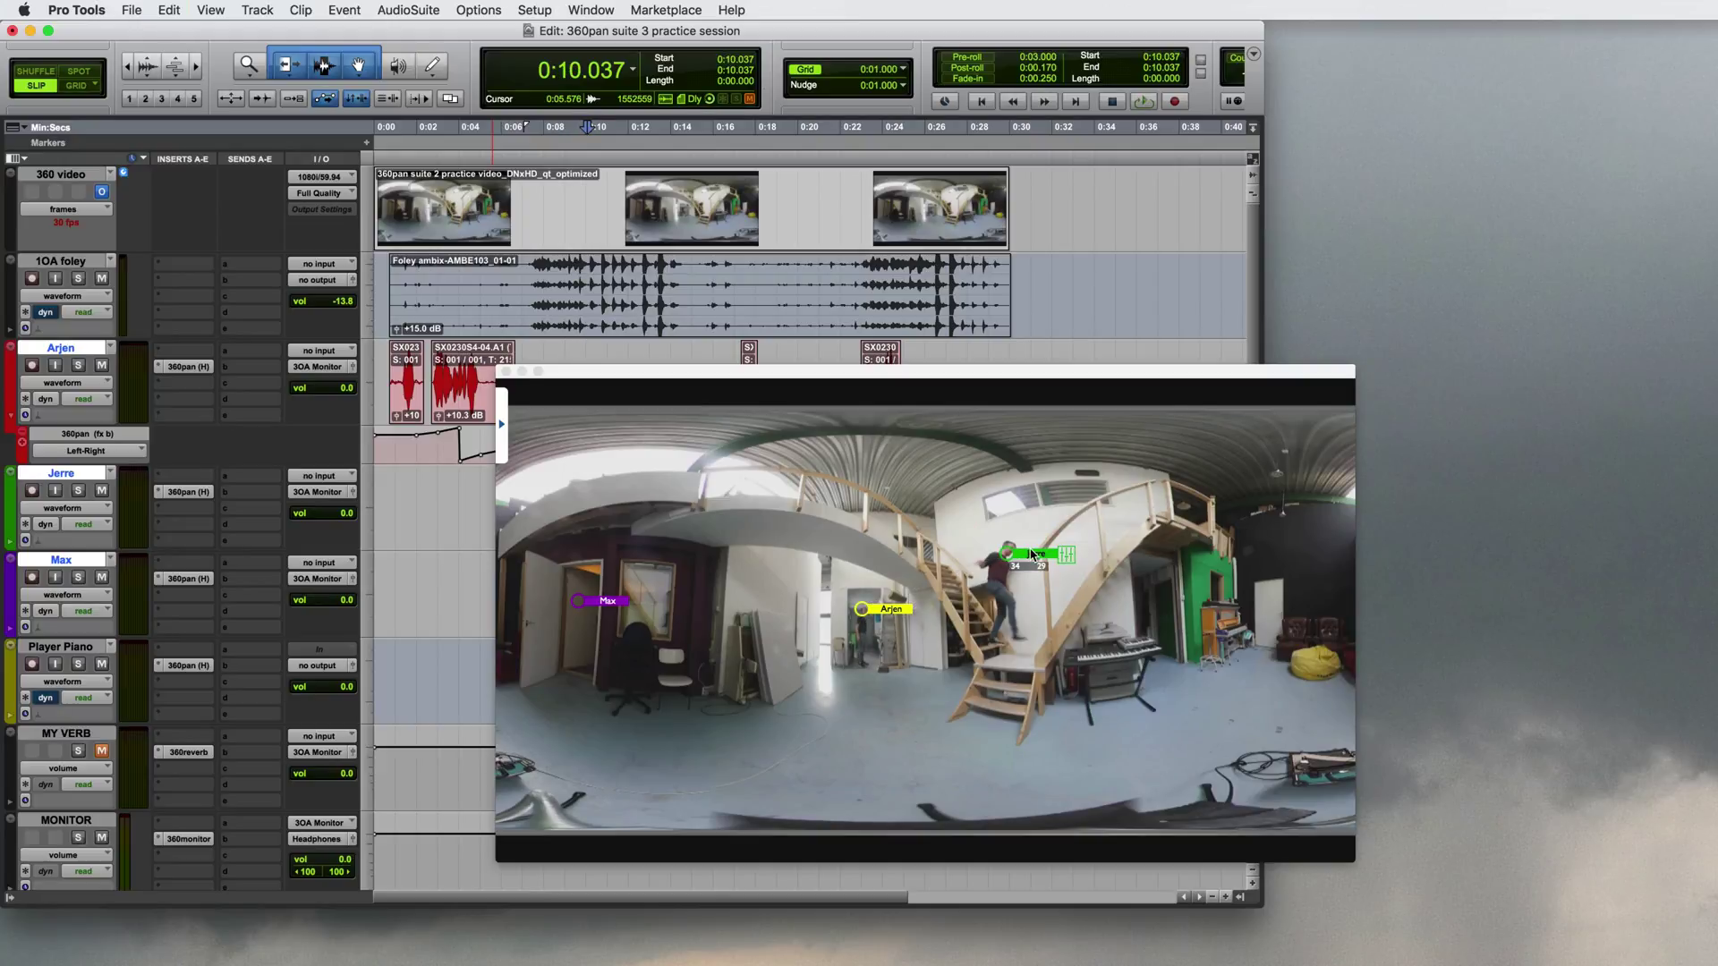
pyautogui.press('KP_Add')
pyautogui.moveTo(1038, 557); pyautogui.dragTo(1168, 495)
# - From 0:12 to 0:20, move Jerre's marker along the upper landing and Arjen's further right
pyautogui.press('KP_Add')
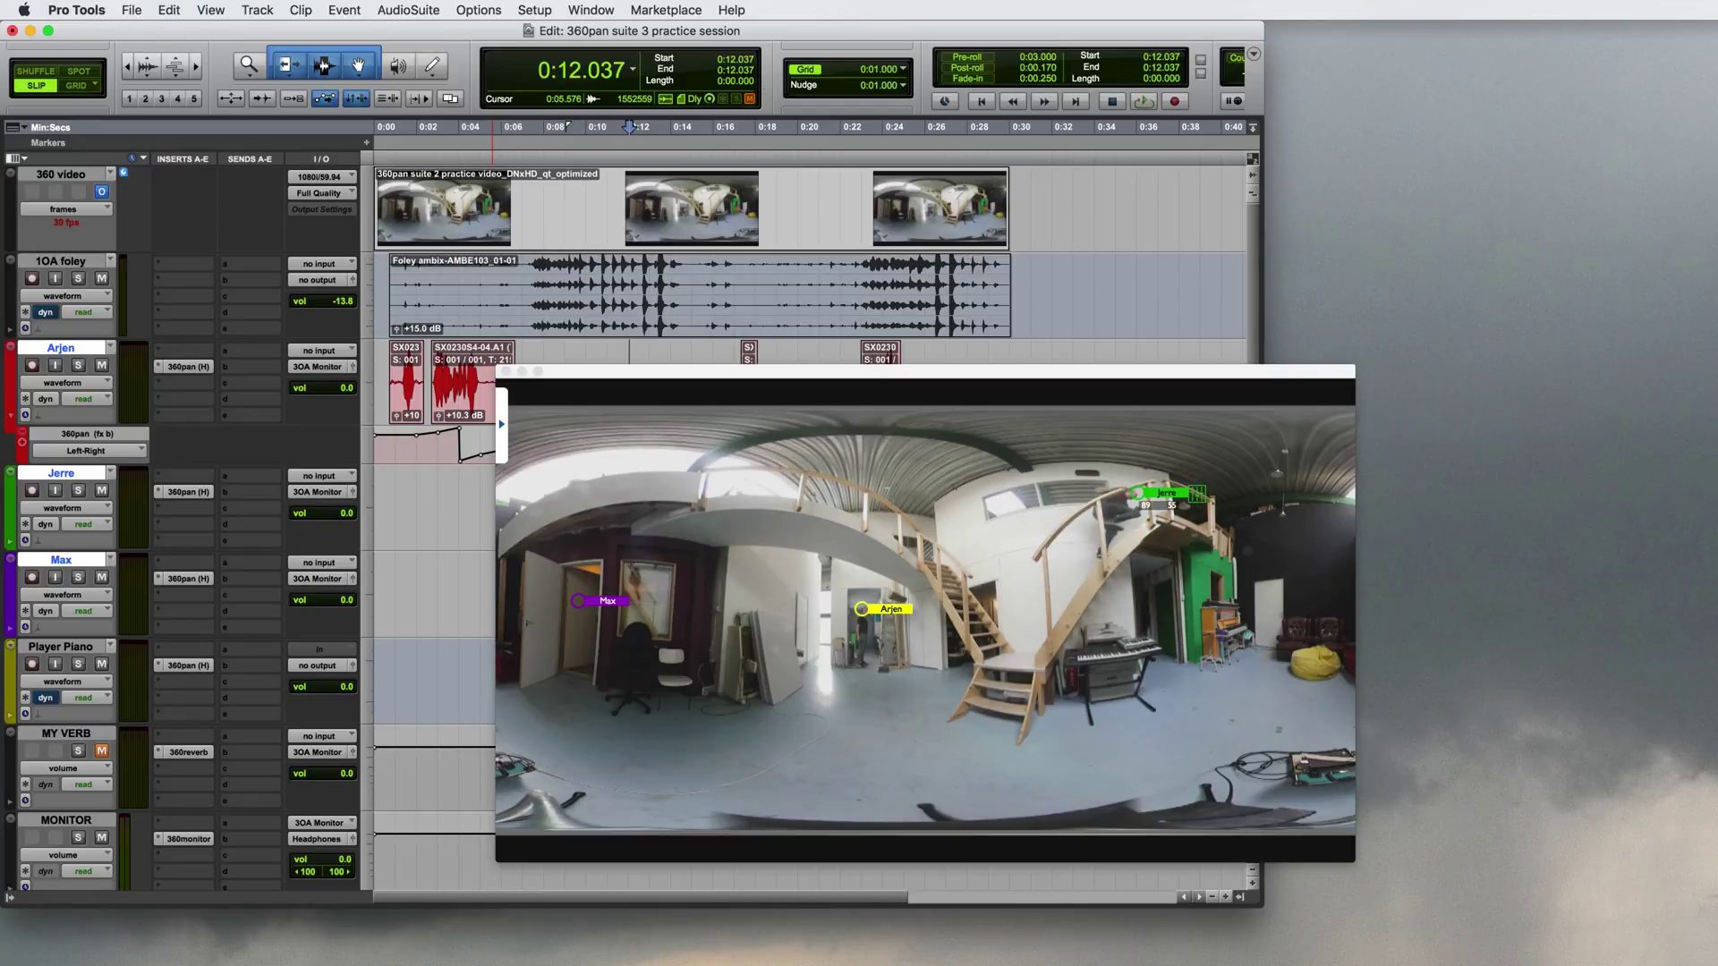
pyautogui.press('KP_Add')
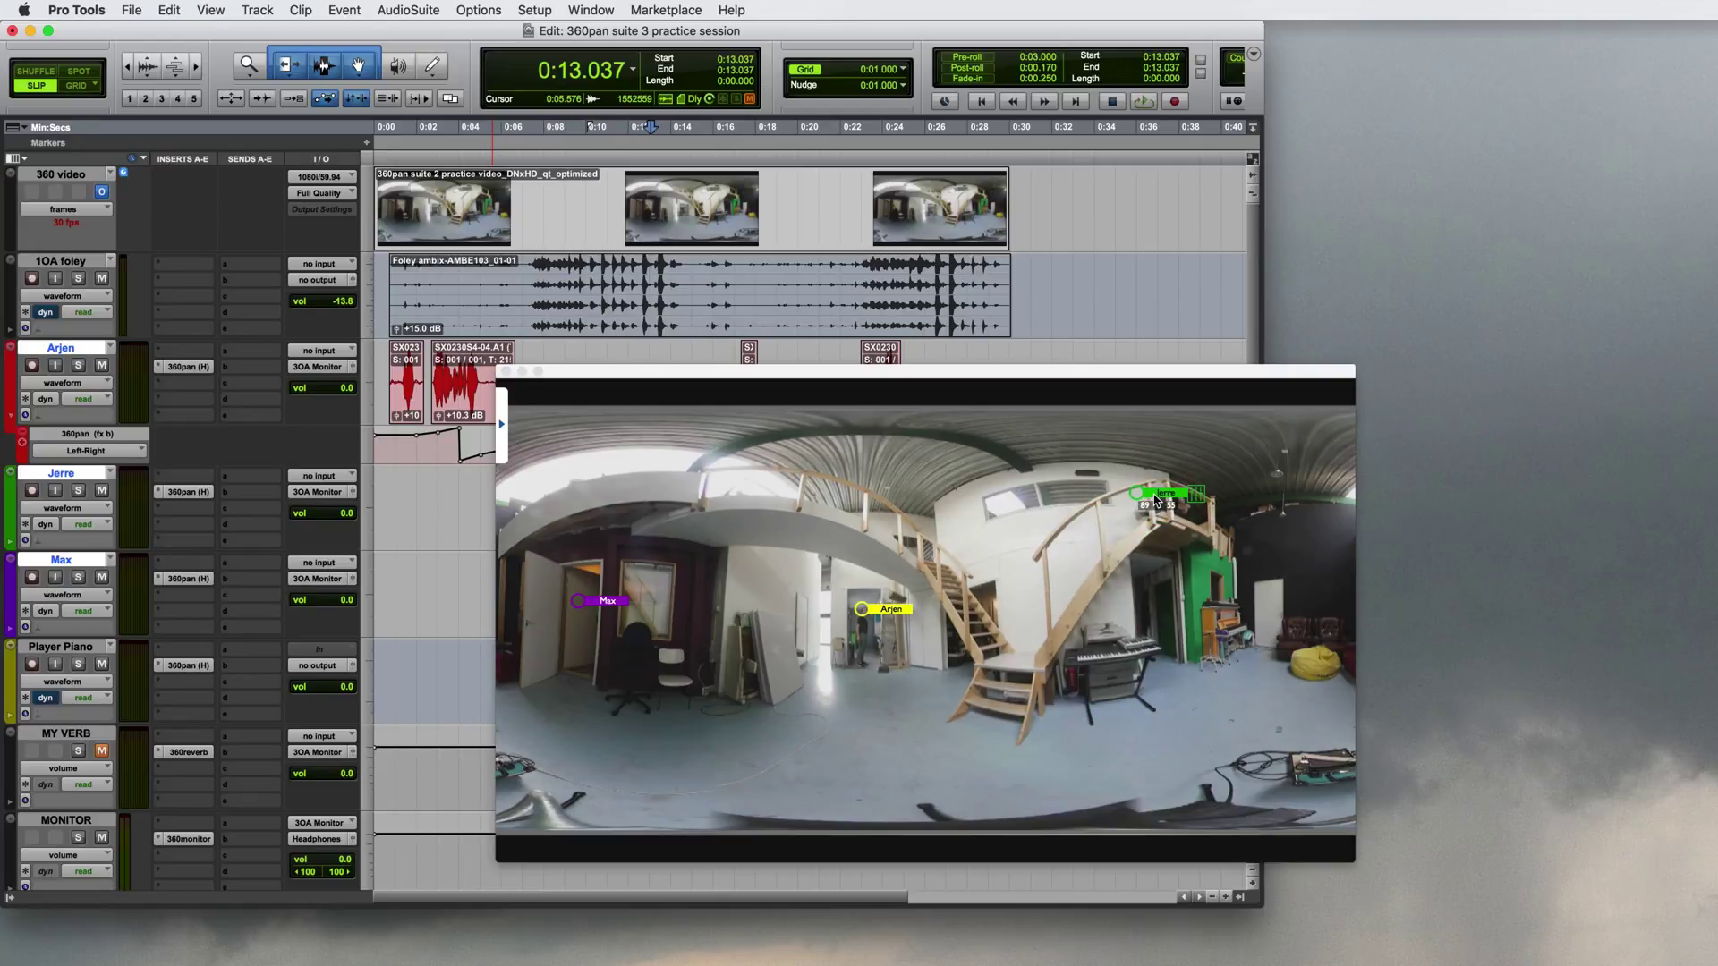
pyautogui.moveTo(1156, 499); pyautogui.dragTo(1200, 498)
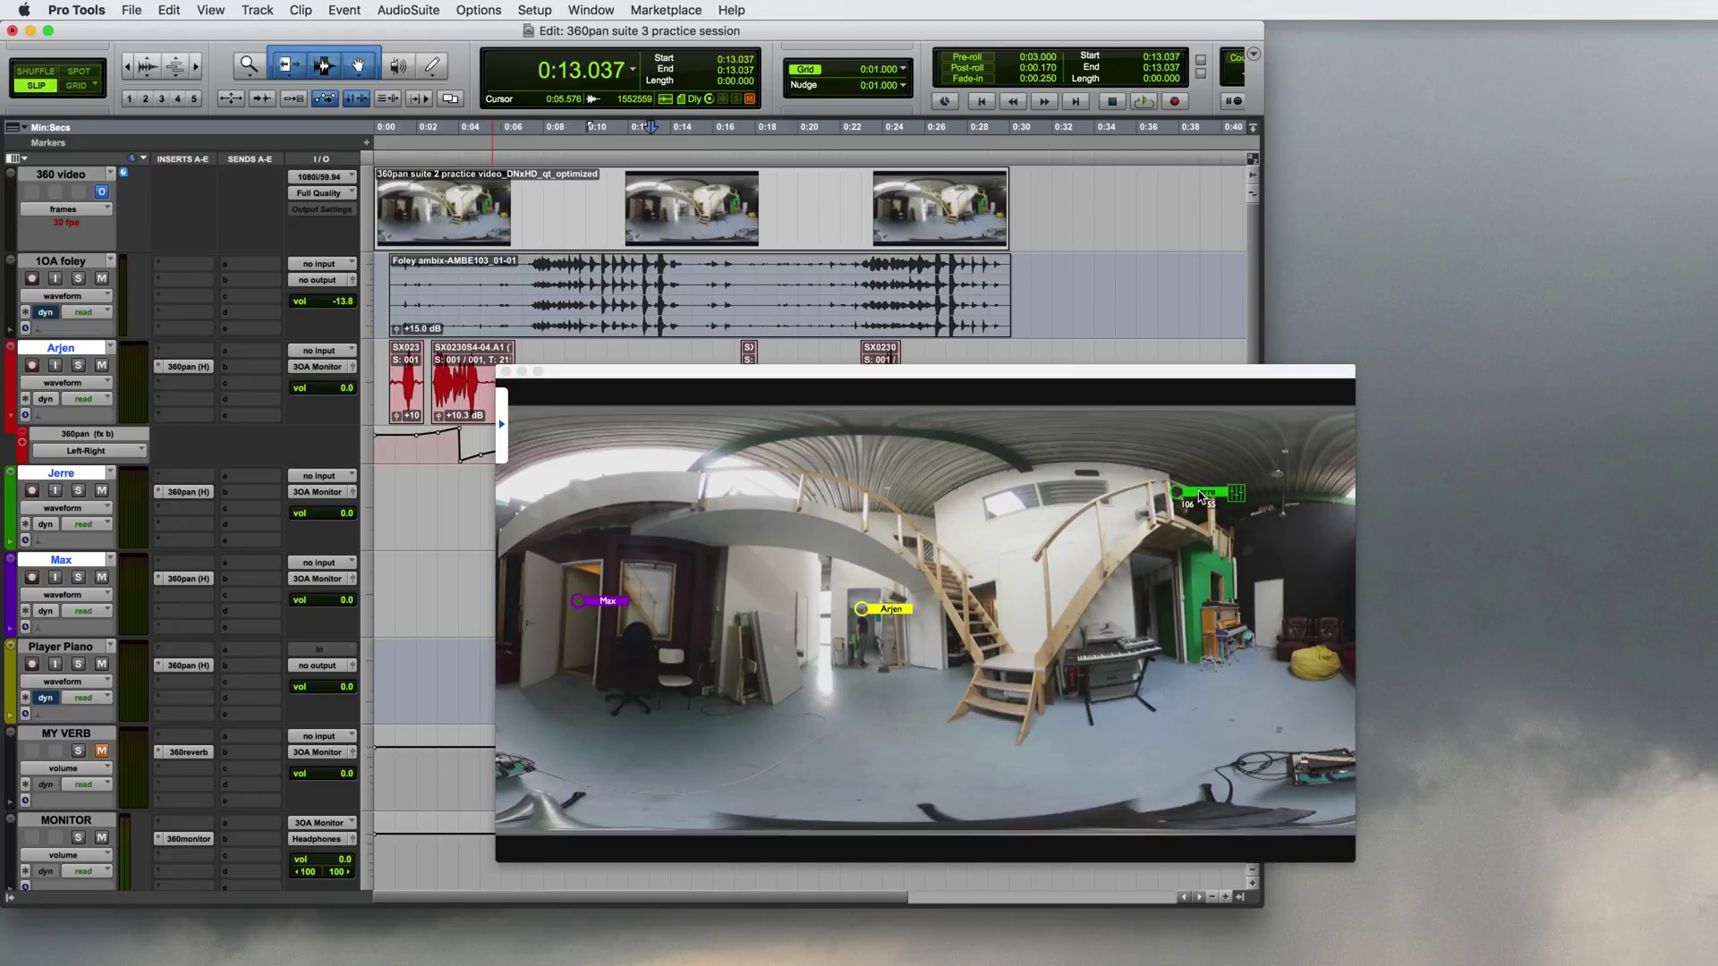
pyautogui.press('KP_Add')
pyautogui.press('KP_Add')
pyautogui.press('KP_Add')
pyautogui.moveTo(879, 611); pyautogui.dragTo(902, 608)
pyautogui.press('KP_Add')
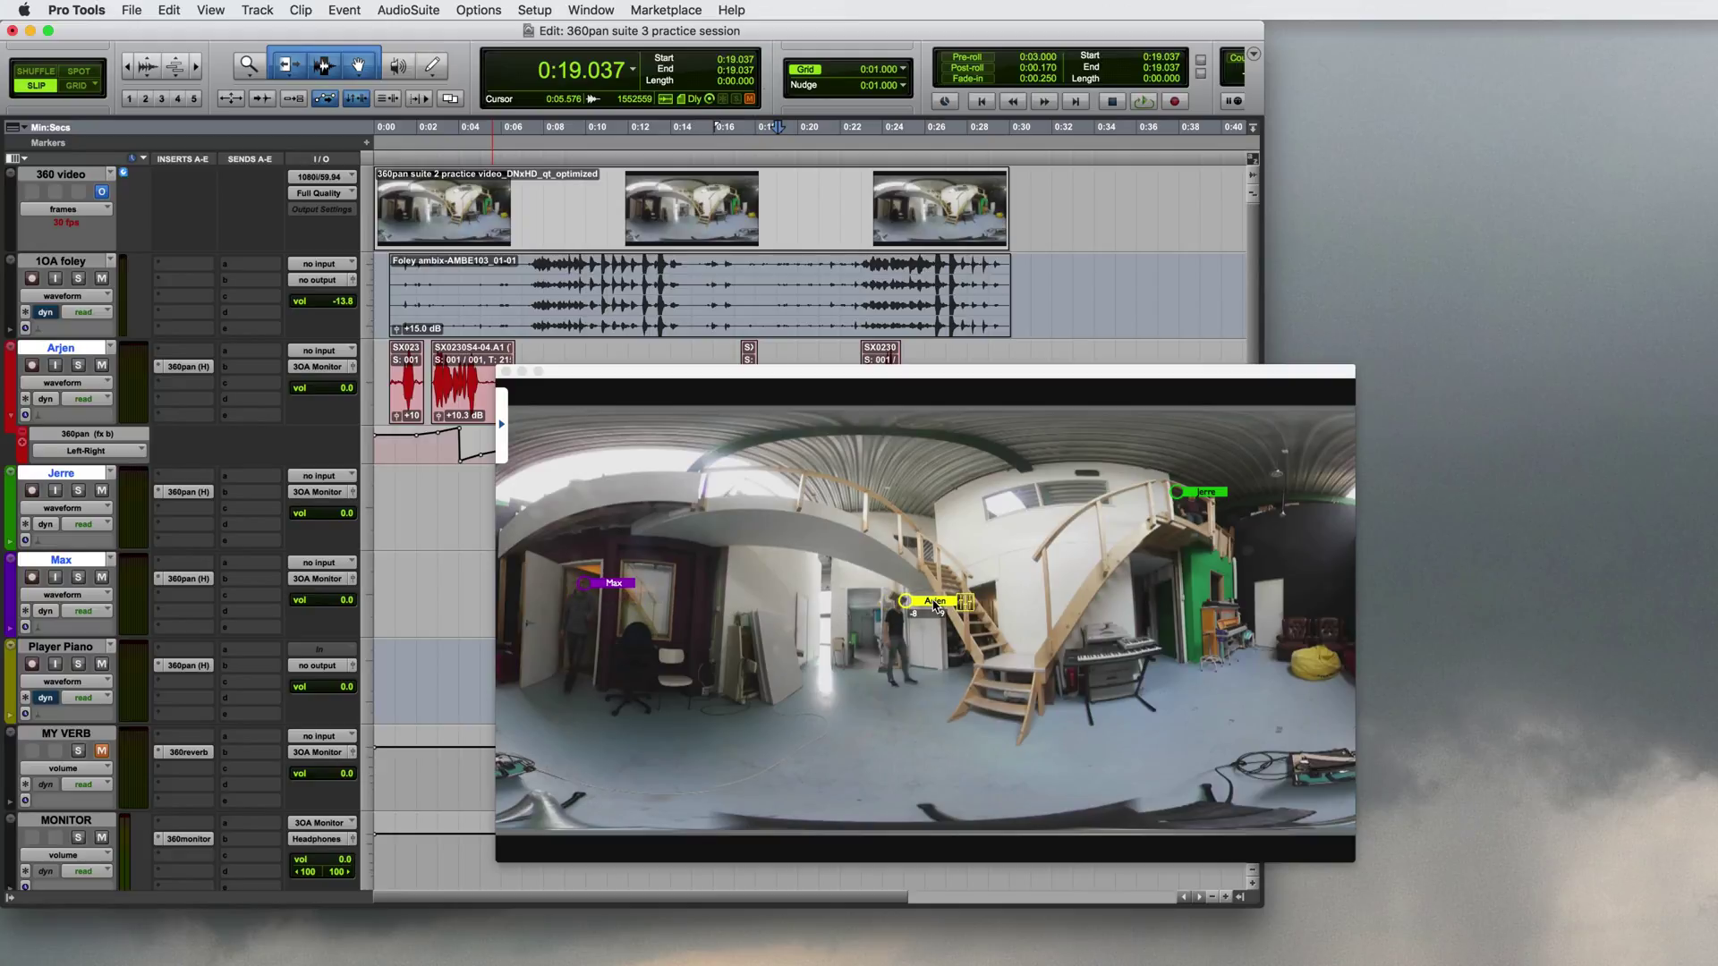
pyautogui.press('KP_Add')
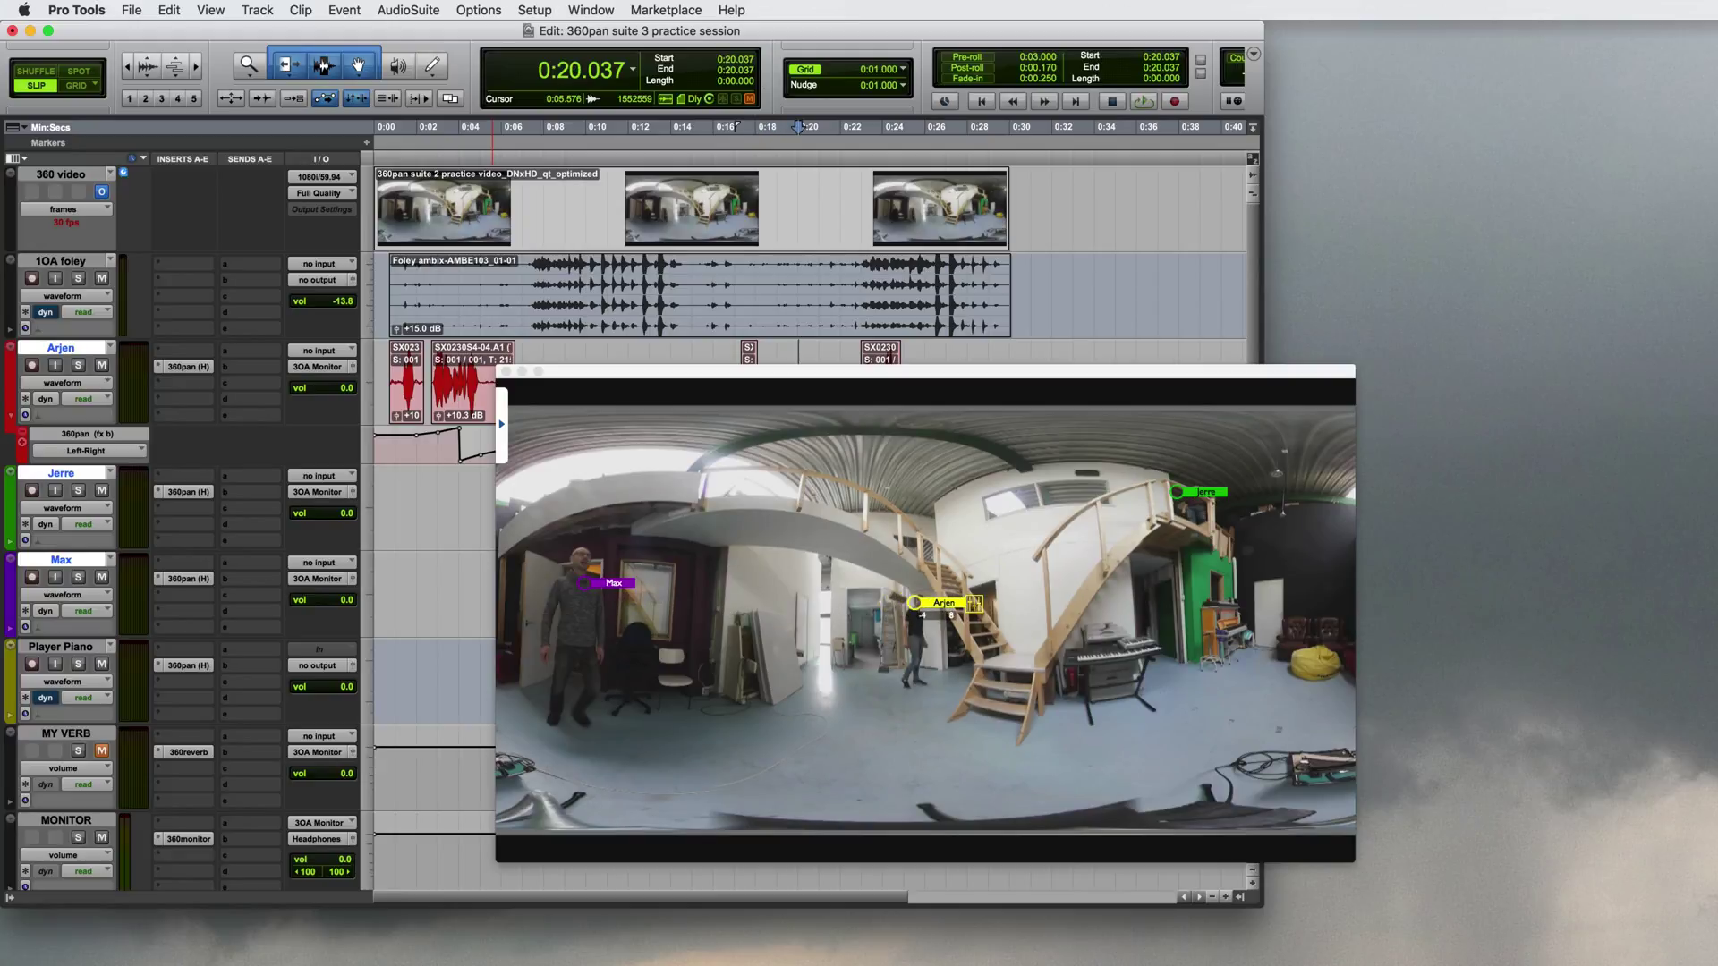
# - From 0:20 to 0:27, move the Max, Jerre and Arjen markers, bringing Jerre down the stairs
pyautogui.moveTo(614, 583)
pyautogui.mouseDown()
pyautogui.moveTo(616, 560)
pyautogui.moveTo(779, 540)
pyautogui.moveTo(977, 615)
pyautogui.mouseUp()
pyautogui.press('KP_Add')
pyautogui.press('KP_Add')
pyautogui.moveTo(1204, 496); pyautogui.dragTo(1191, 483)
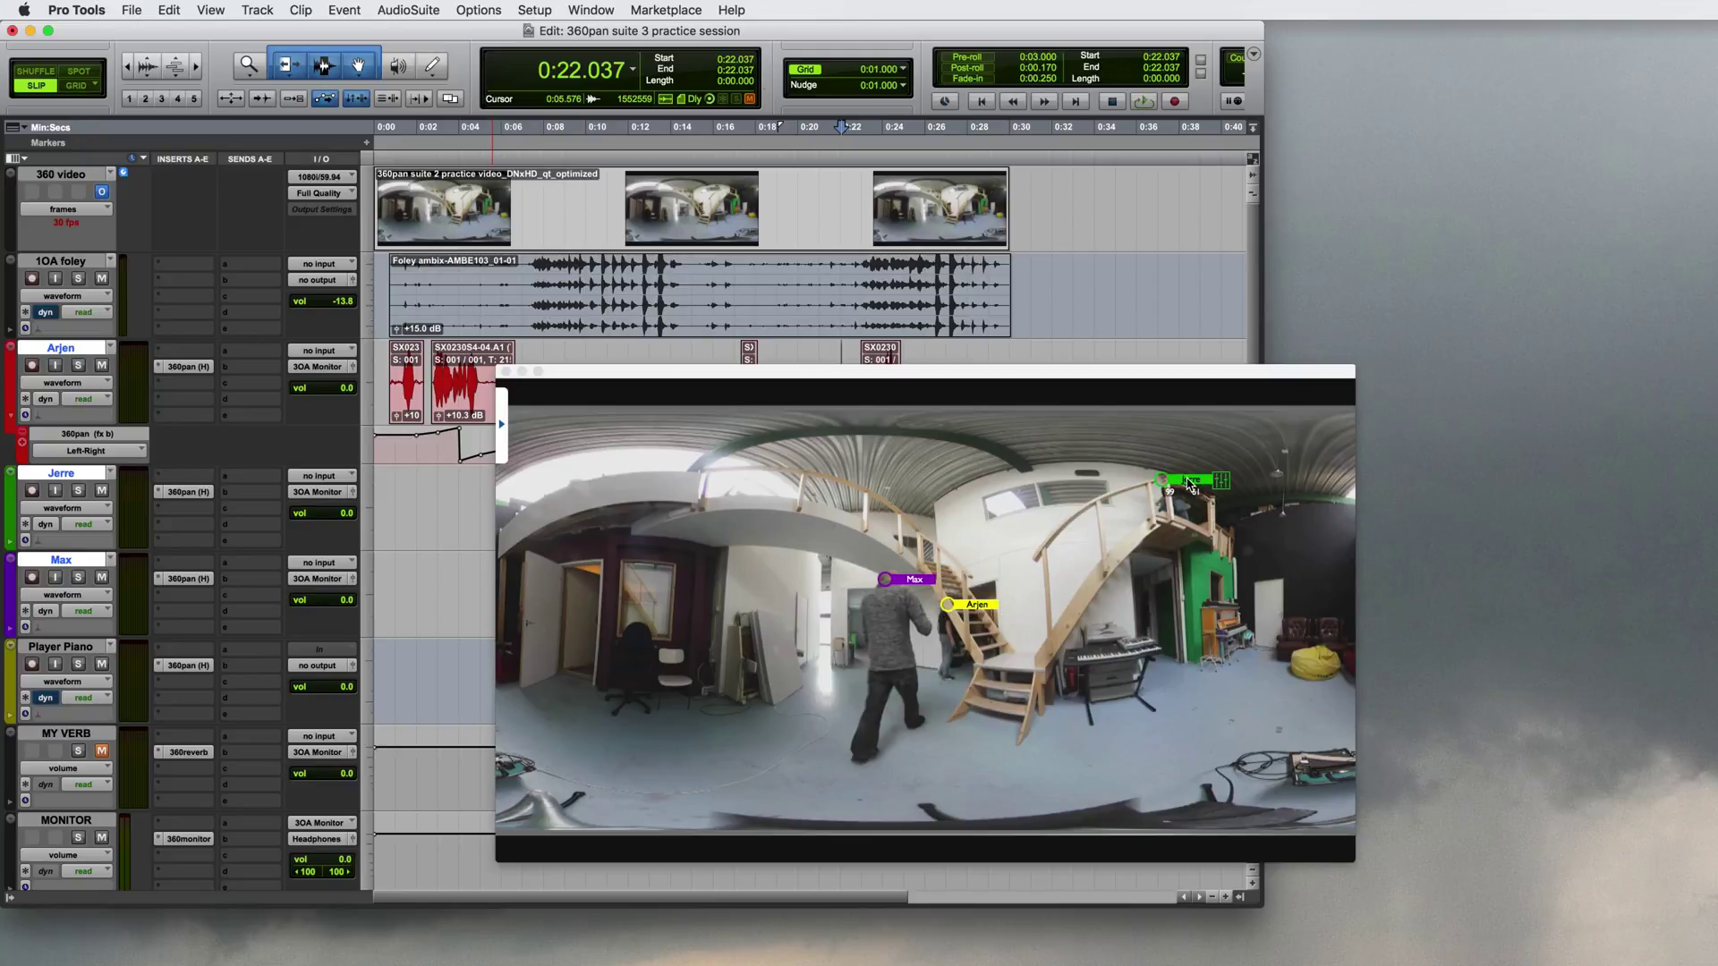
pyautogui.press('KP_Add')
pyautogui.moveTo(949, 605)
pyautogui.mouseDown()
pyautogui.moveTo(987, 610)
pyautogui.moveTo(962, 599)
pyautogui.mouseUp()
pyautogui.moveTo(1206, 482); pyautogui.dragTo(1146, 489)
pyautogui.press('KP_Add')
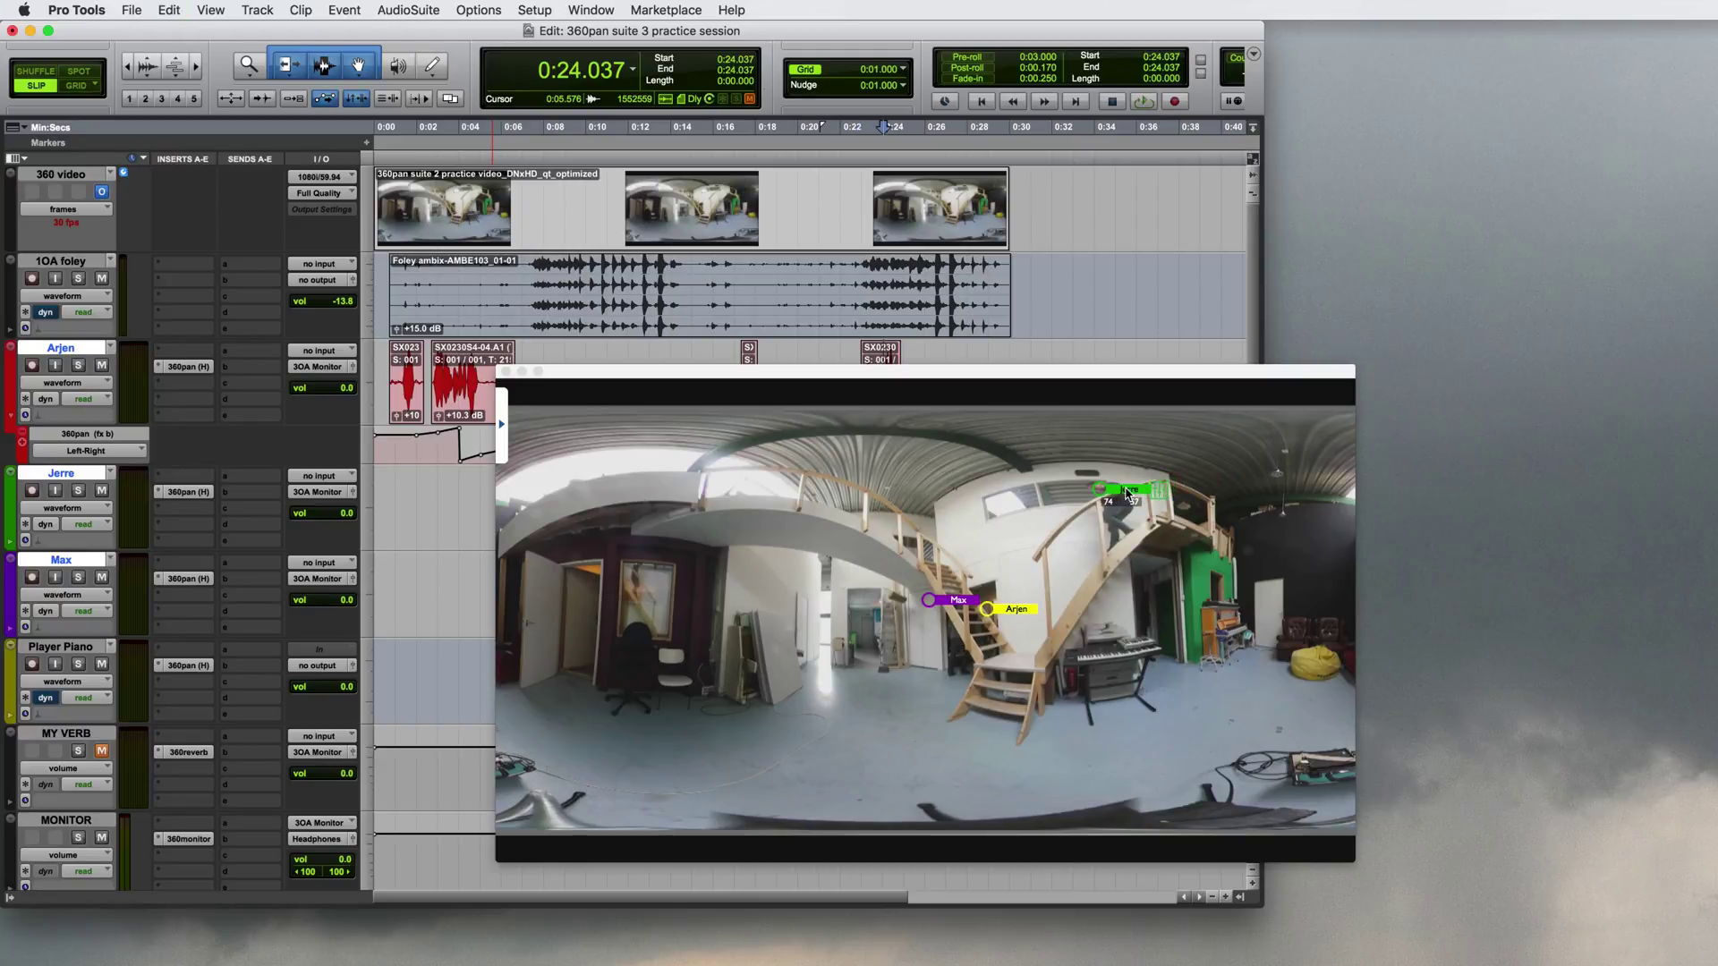
pyautogui.moveTo(960, 601); pyautogui.dragTo(991, 604)
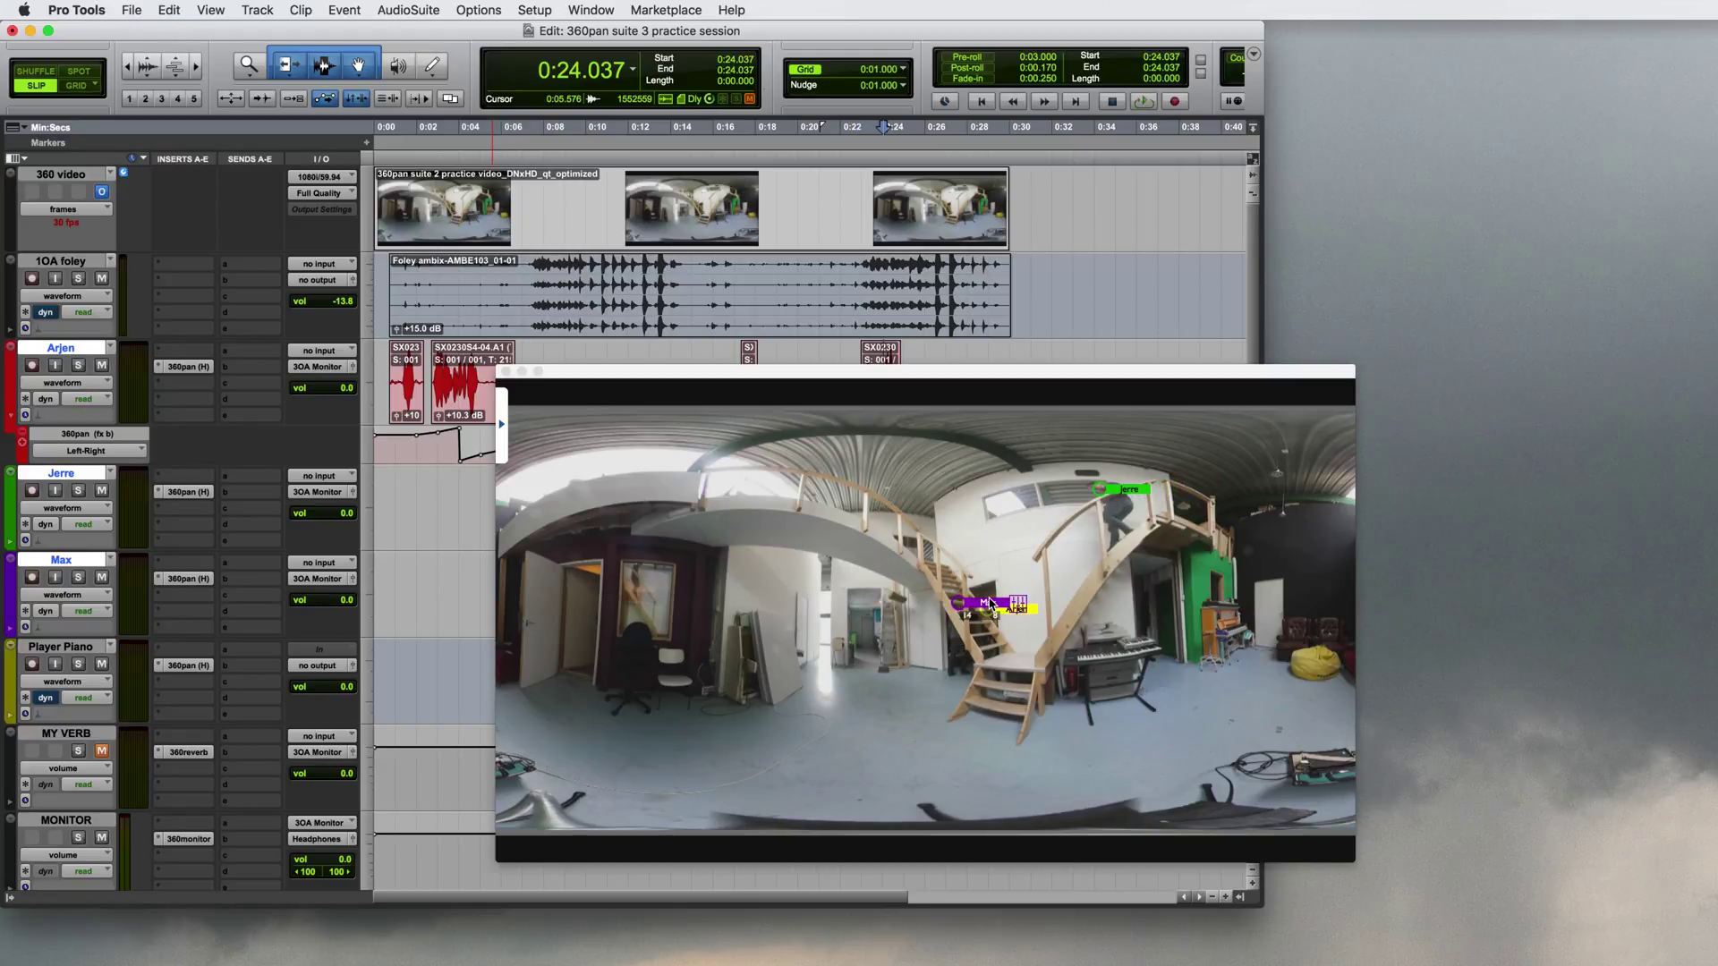
pyautogui.press('KP_Add')
pyautogui.moveTo(1126, 489)
pyautogui.mouseDown()
pyautogui.moveTo(1058, 529)
pyautogui.moveTo(991, 535)
pyautogui.moveTo(944, 616)
pyautogui.moveTo(1006, 614)
pyautogui.mouseUp()
pyautogui.press('KP_Add')
pyautogui.press('KP_Add')
pyautogui.press('KP_Add')
pyautogui.press('KP_Add')
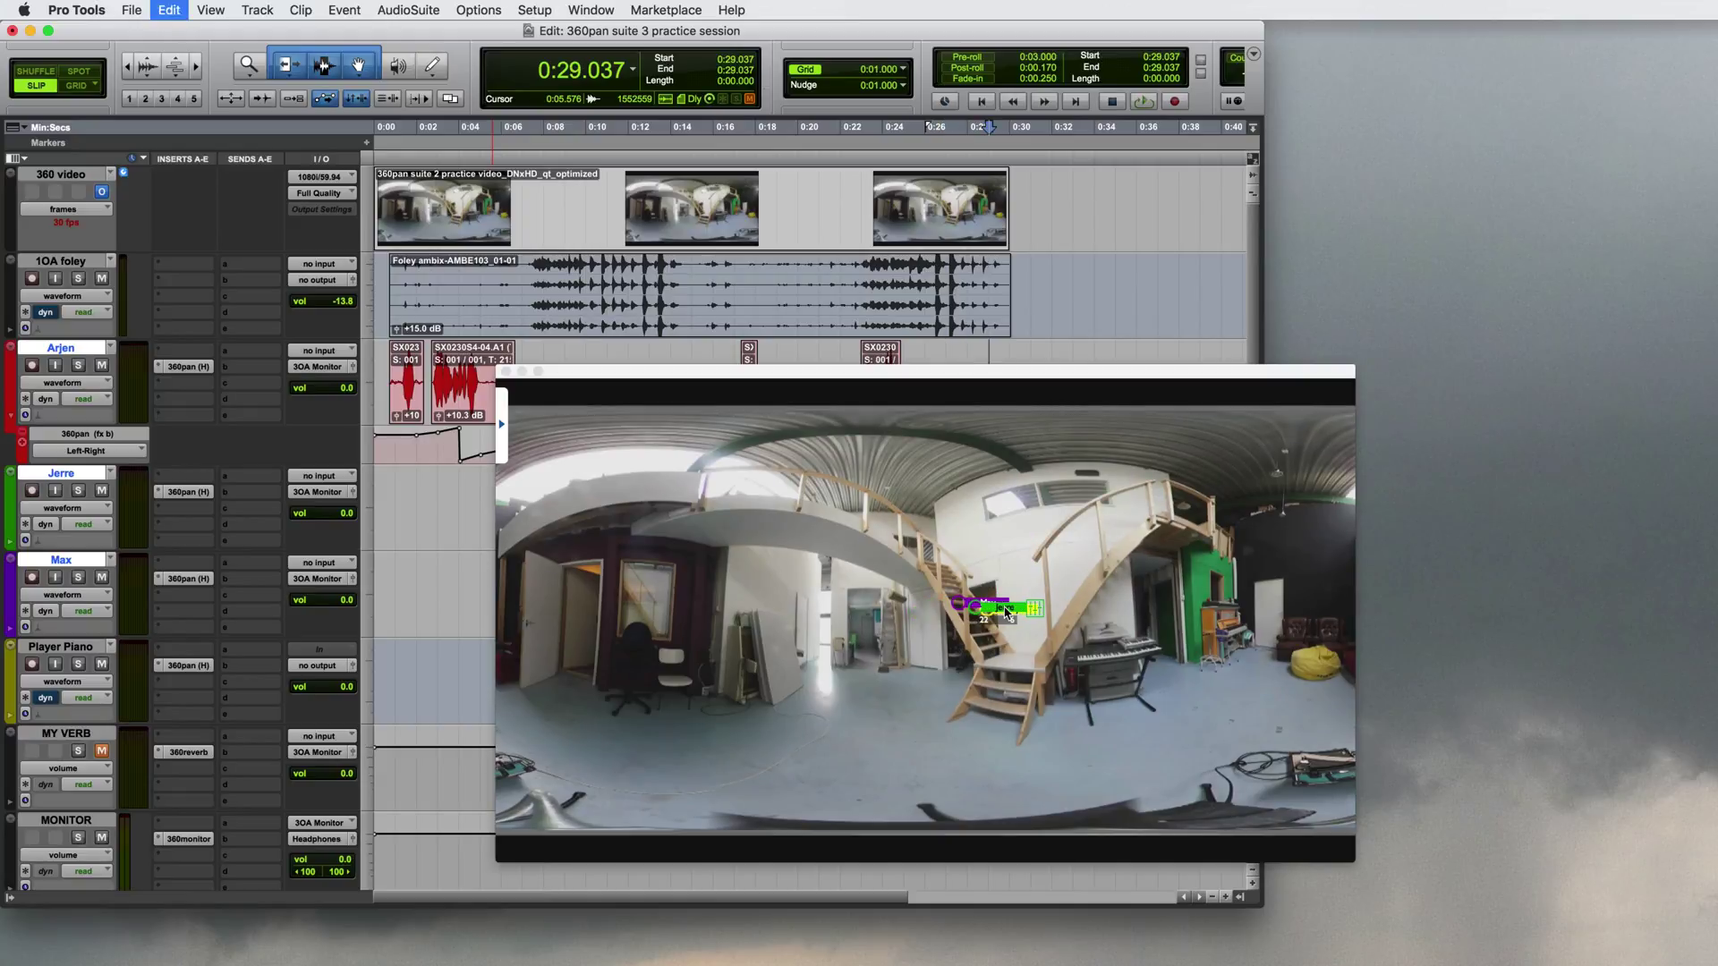
# - Go back to 0:00 and set the Arjen, Jerre and Max automation modes to touch/latch
pyautogui.moveTo(984, 391)
pyautogui.click(981, 102)
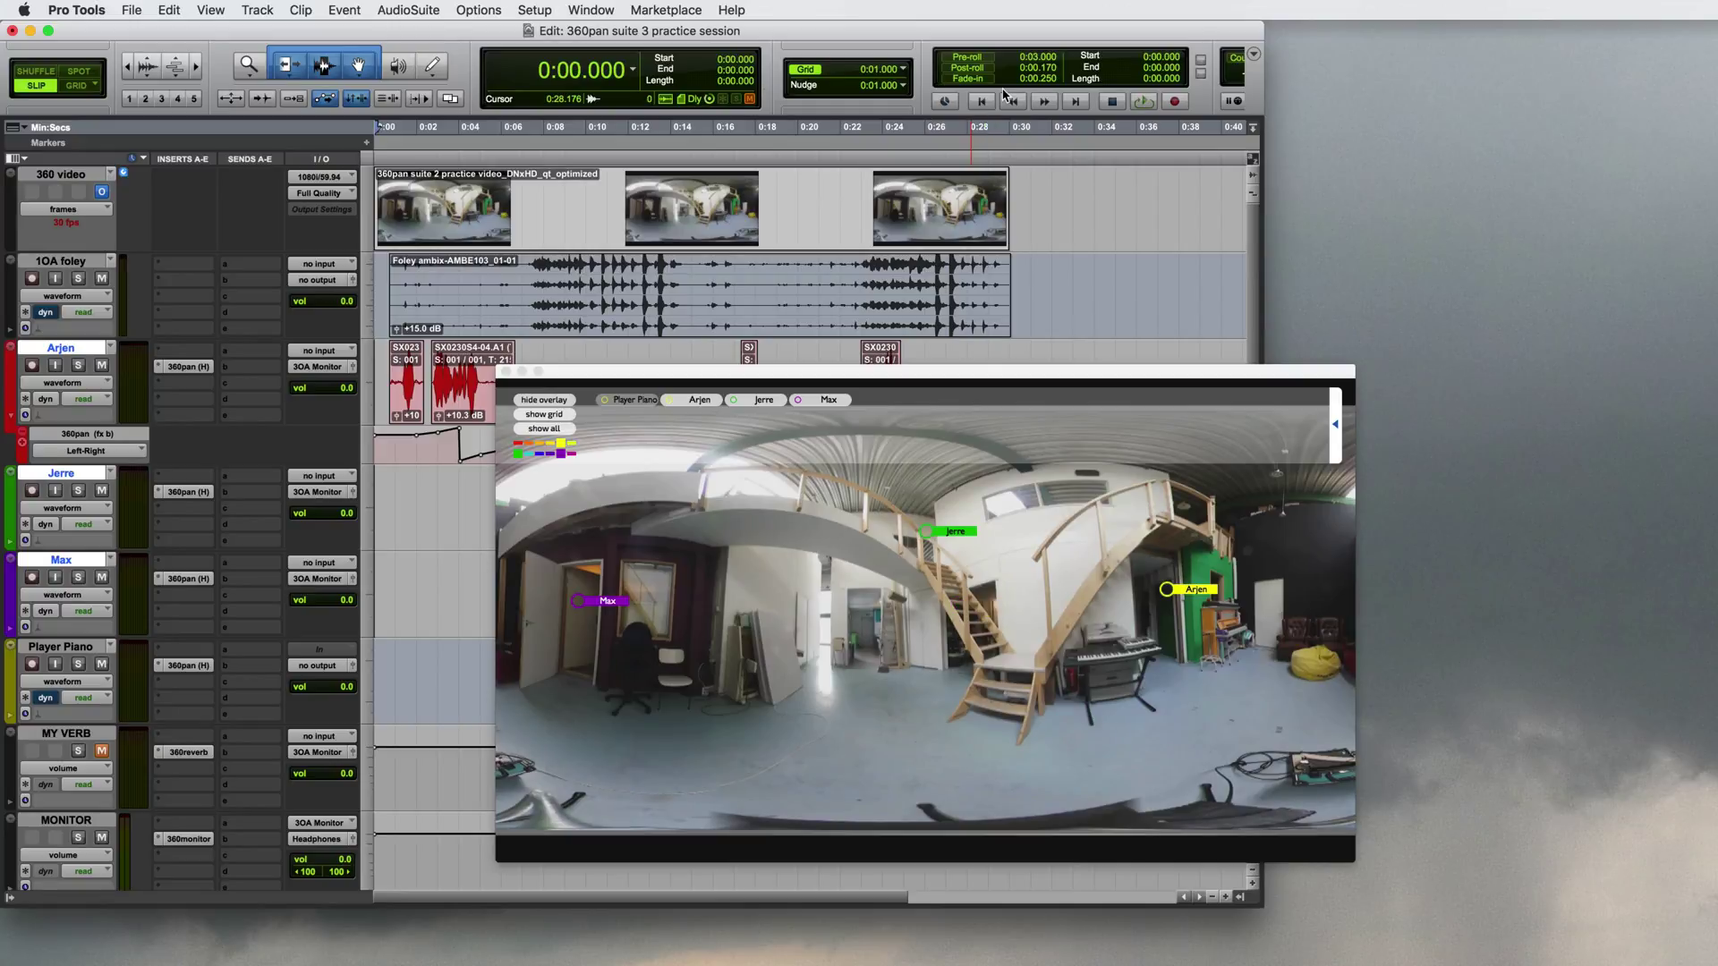
pyautogui.click(83, 399)
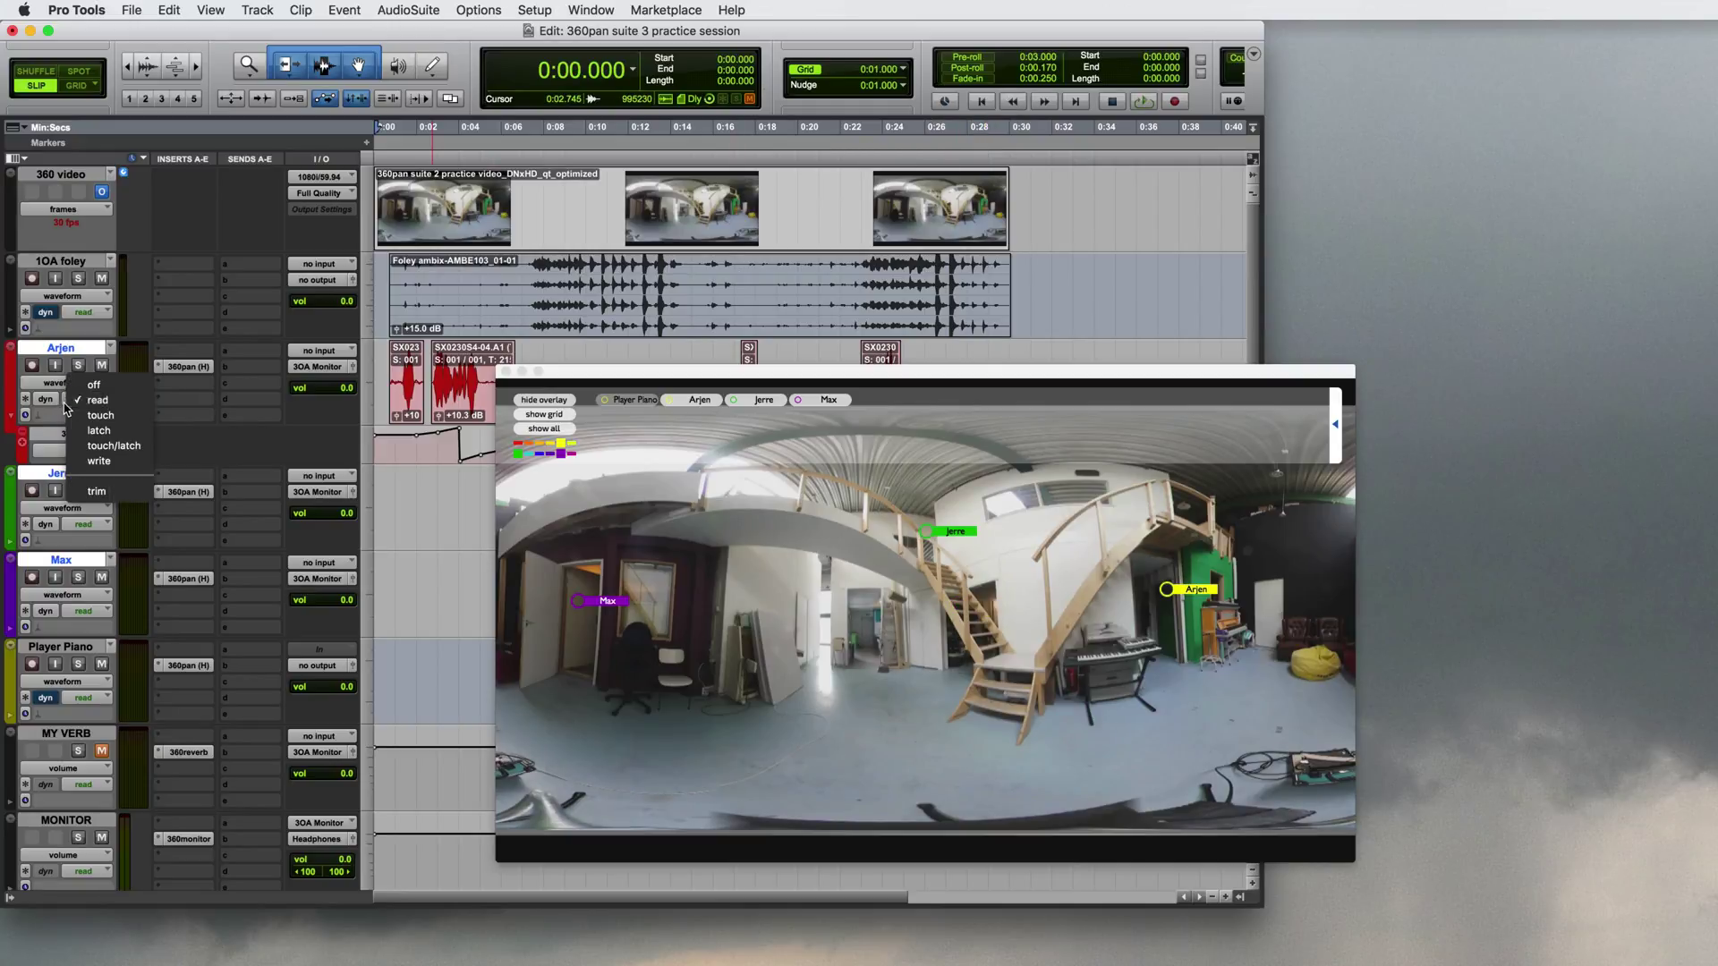
pyautogui.click(99, 445)
pyautogui.click(83, 525)
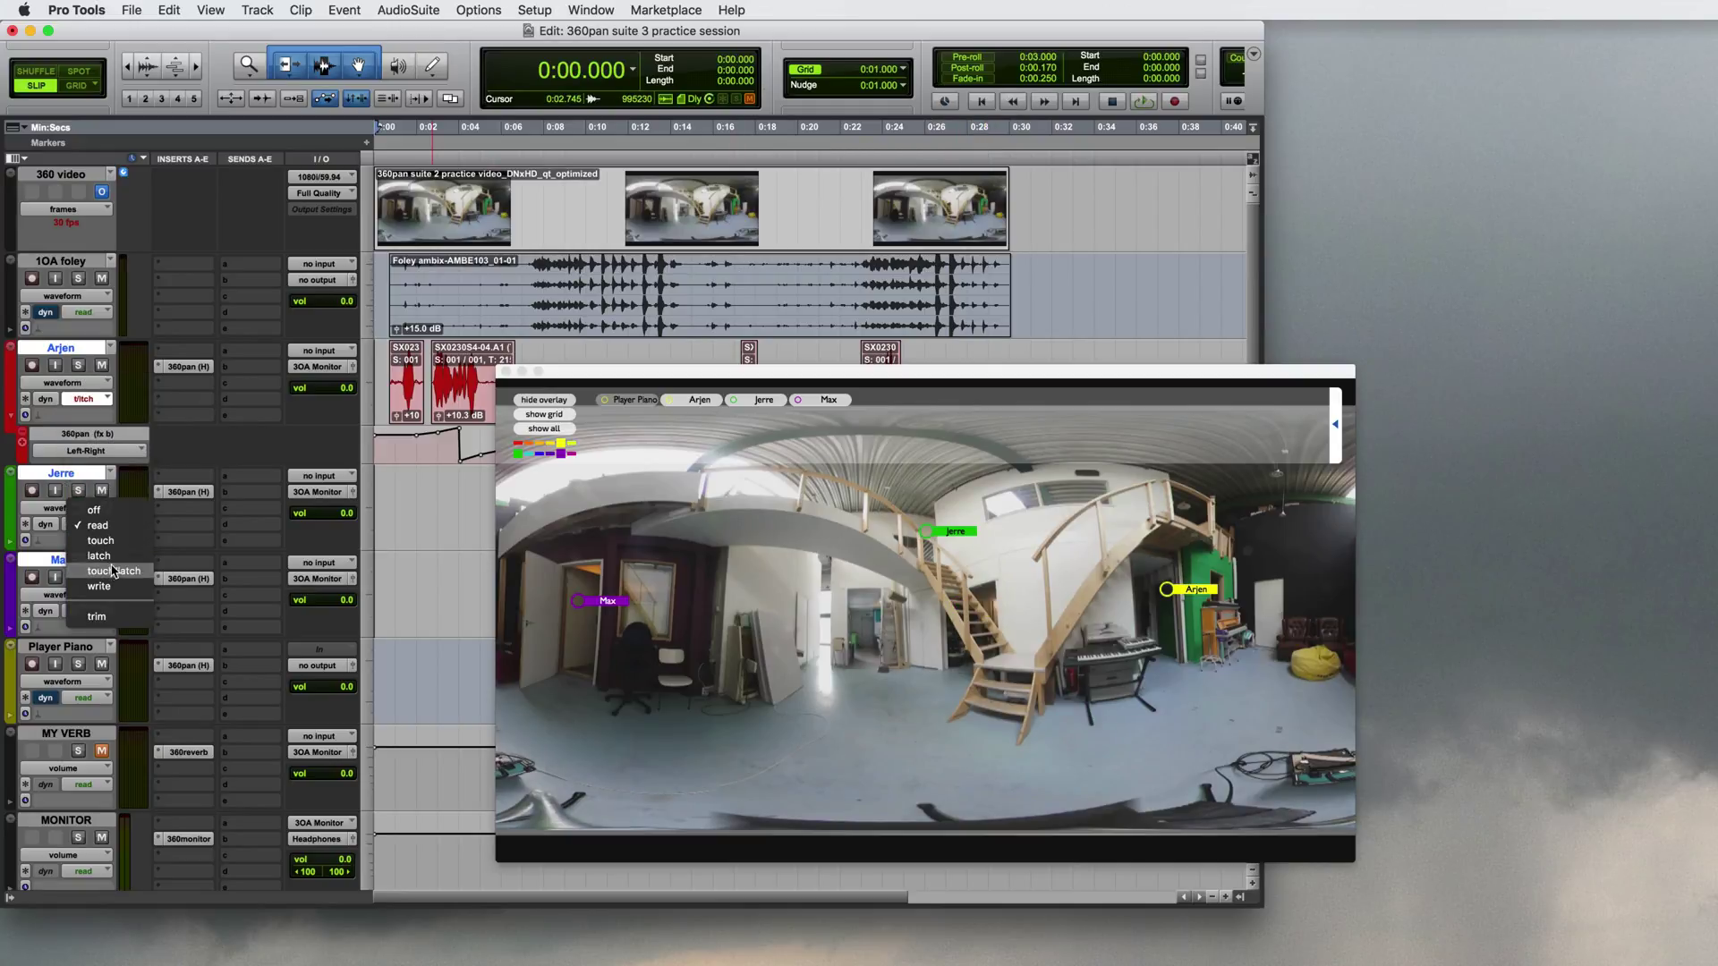
pyautogui.click(99, 571)
pyautogui.click(89, 612)
pyautogui.click(122, 658)
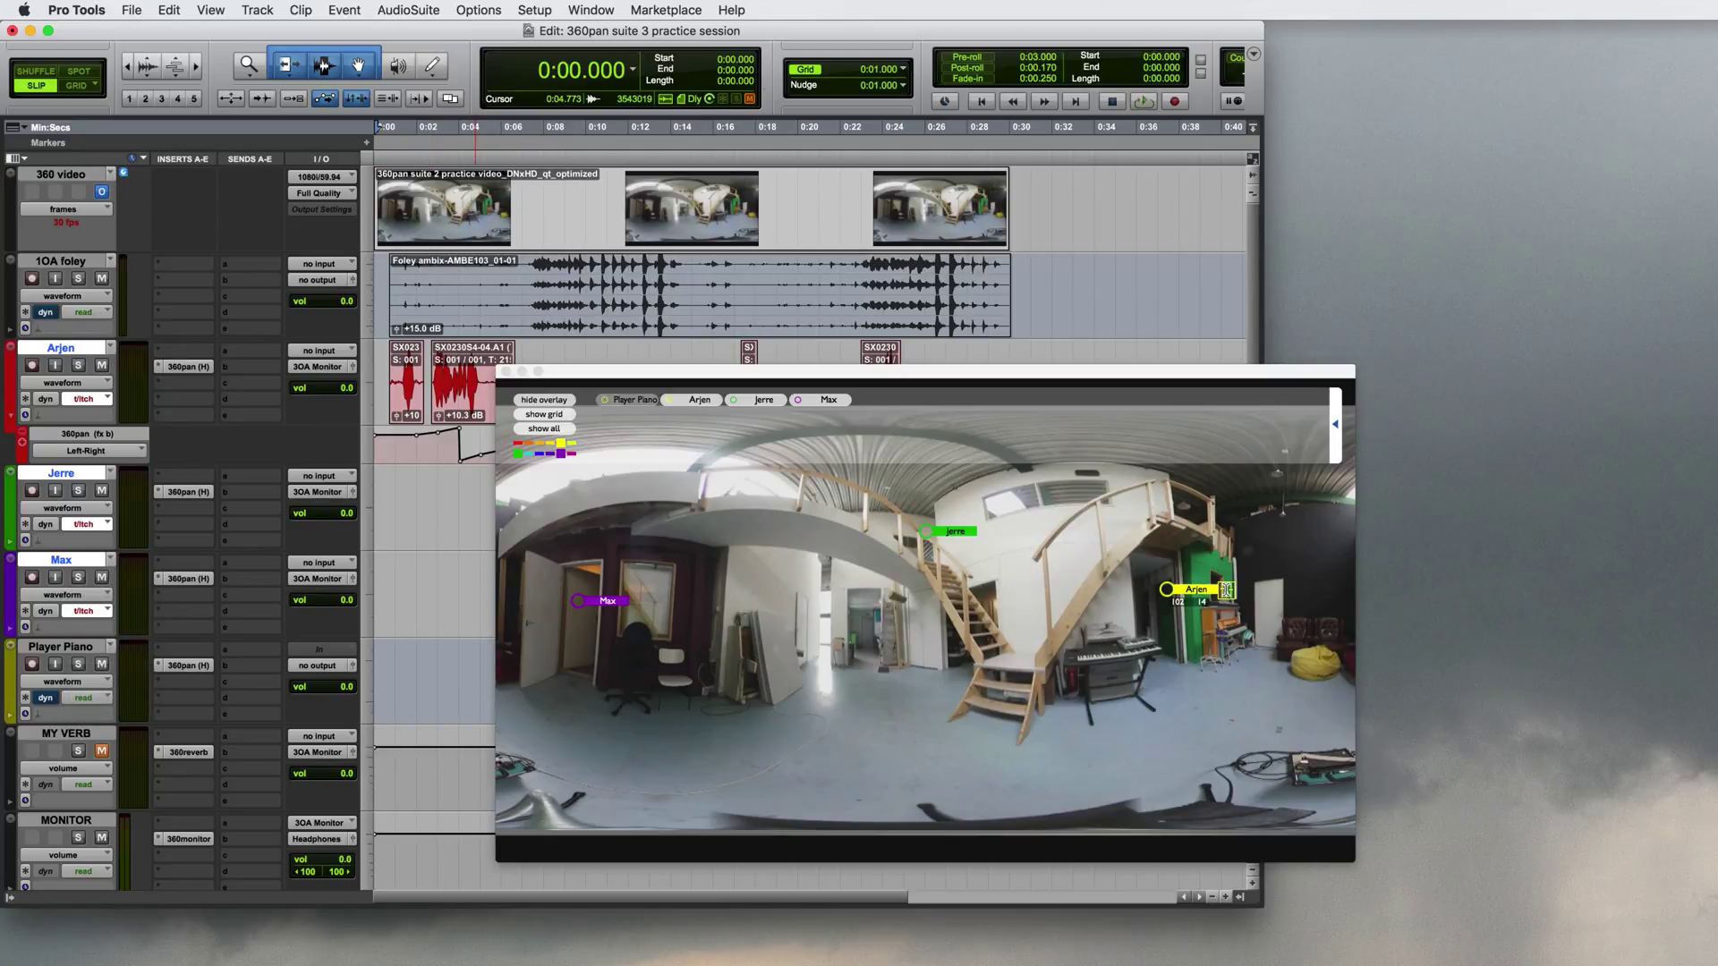
# - Show Arjen's sliders, unmute MY VERB and check its 360reverb insert
pyautogui.click(1226, 590)
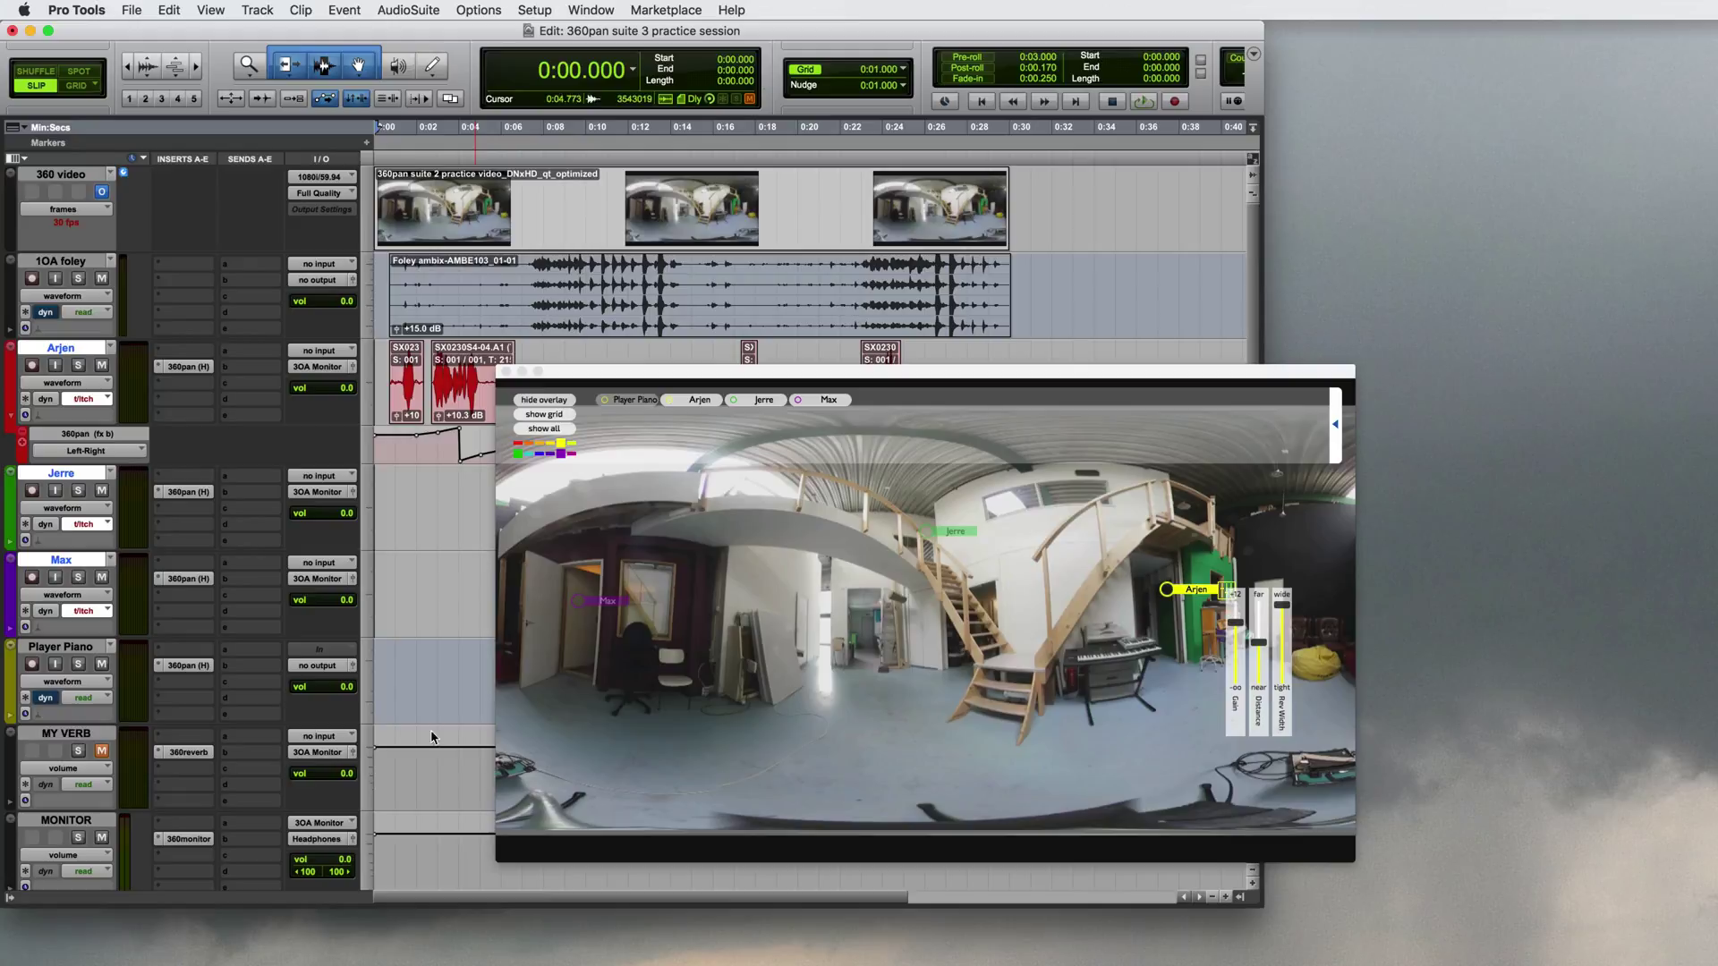
pyautogui.click(101, 752)
pyautogui.click(186, 753)
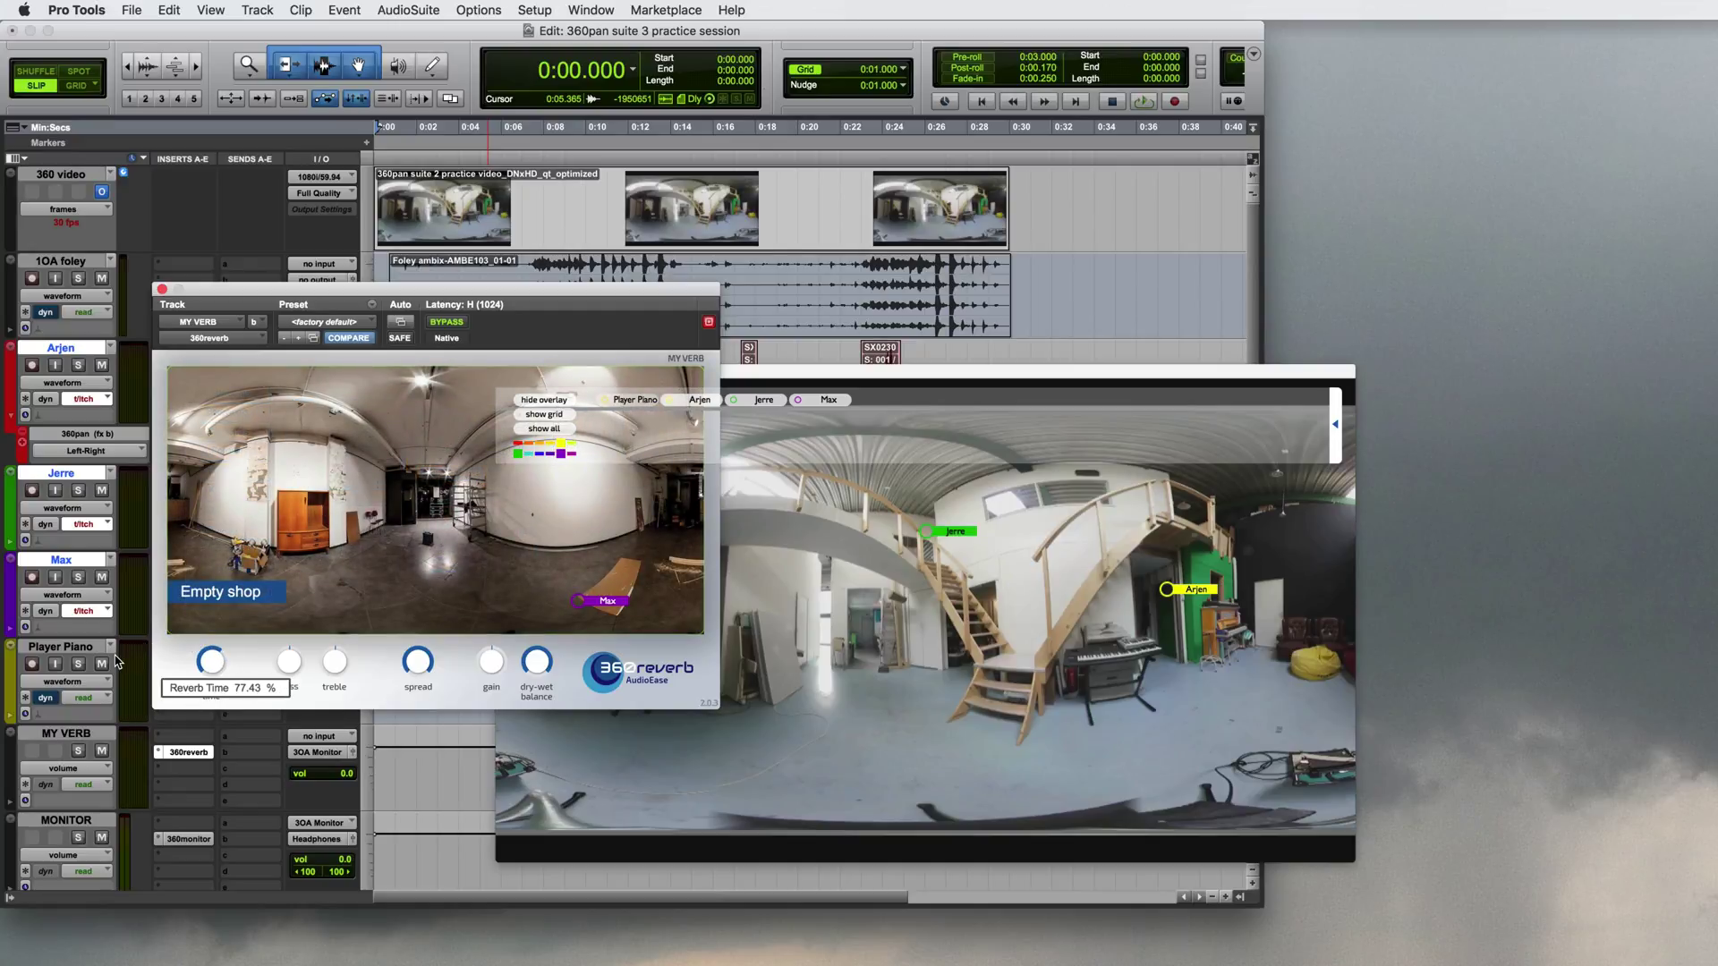
pyautogui.click(161, 289)
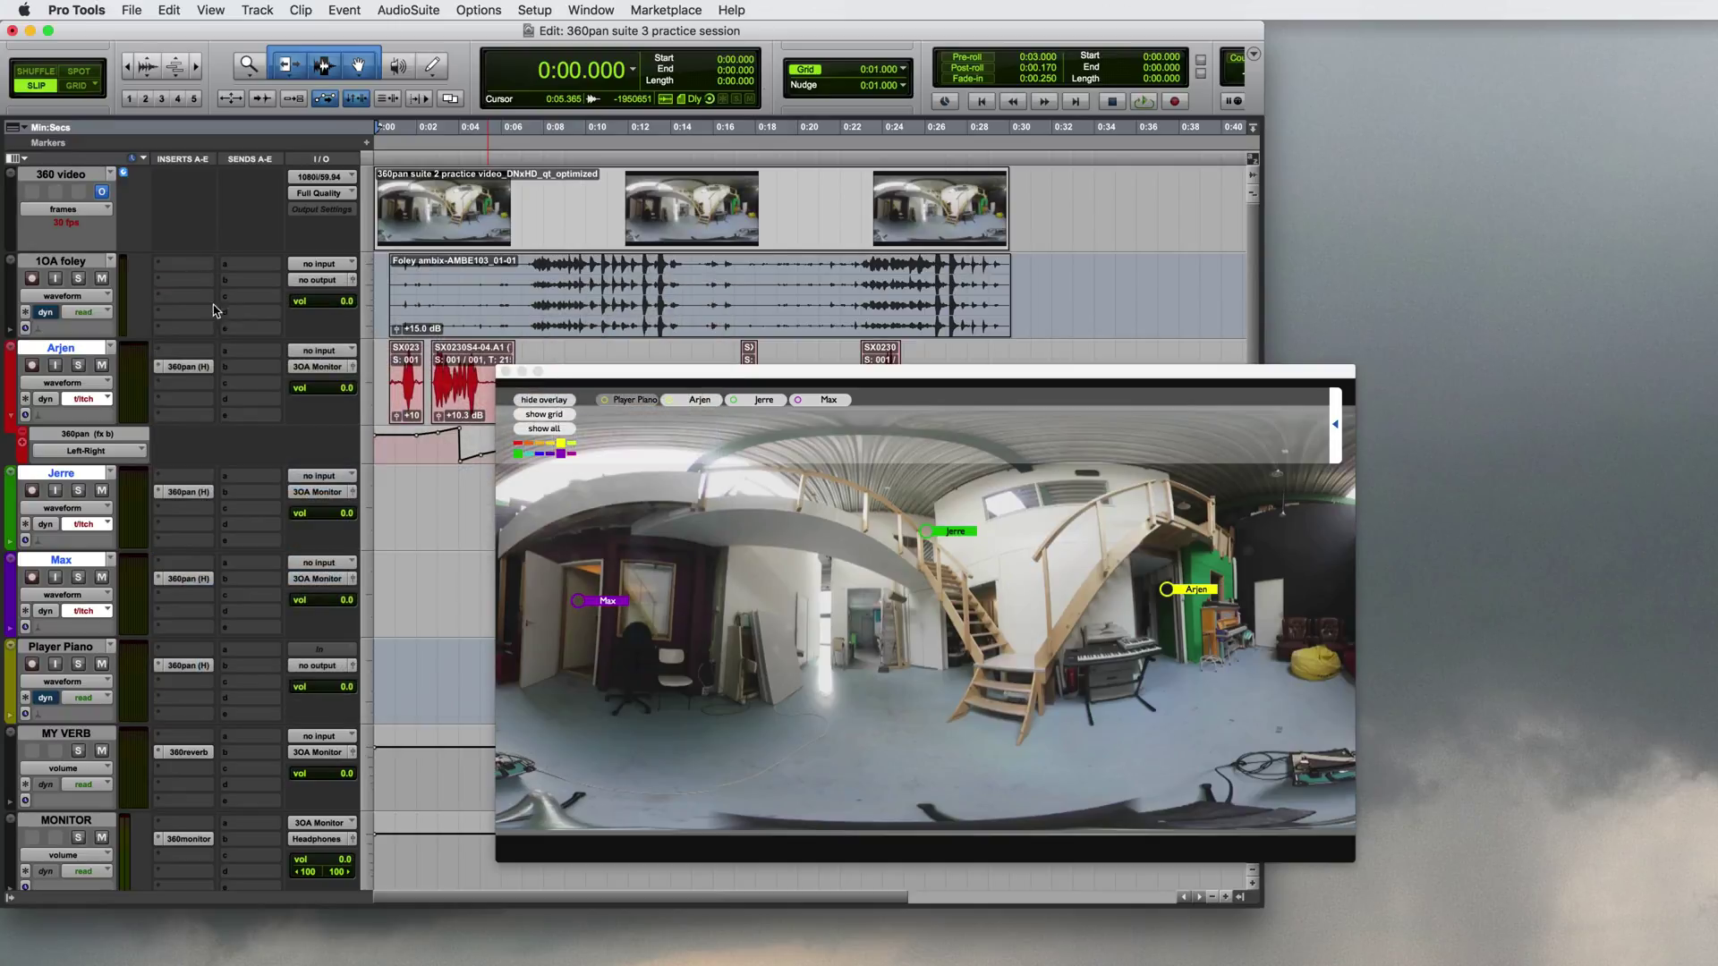
# - Push Arjen's source farther away and record it moving with the walking person
pyautogui.click(1226, 591)
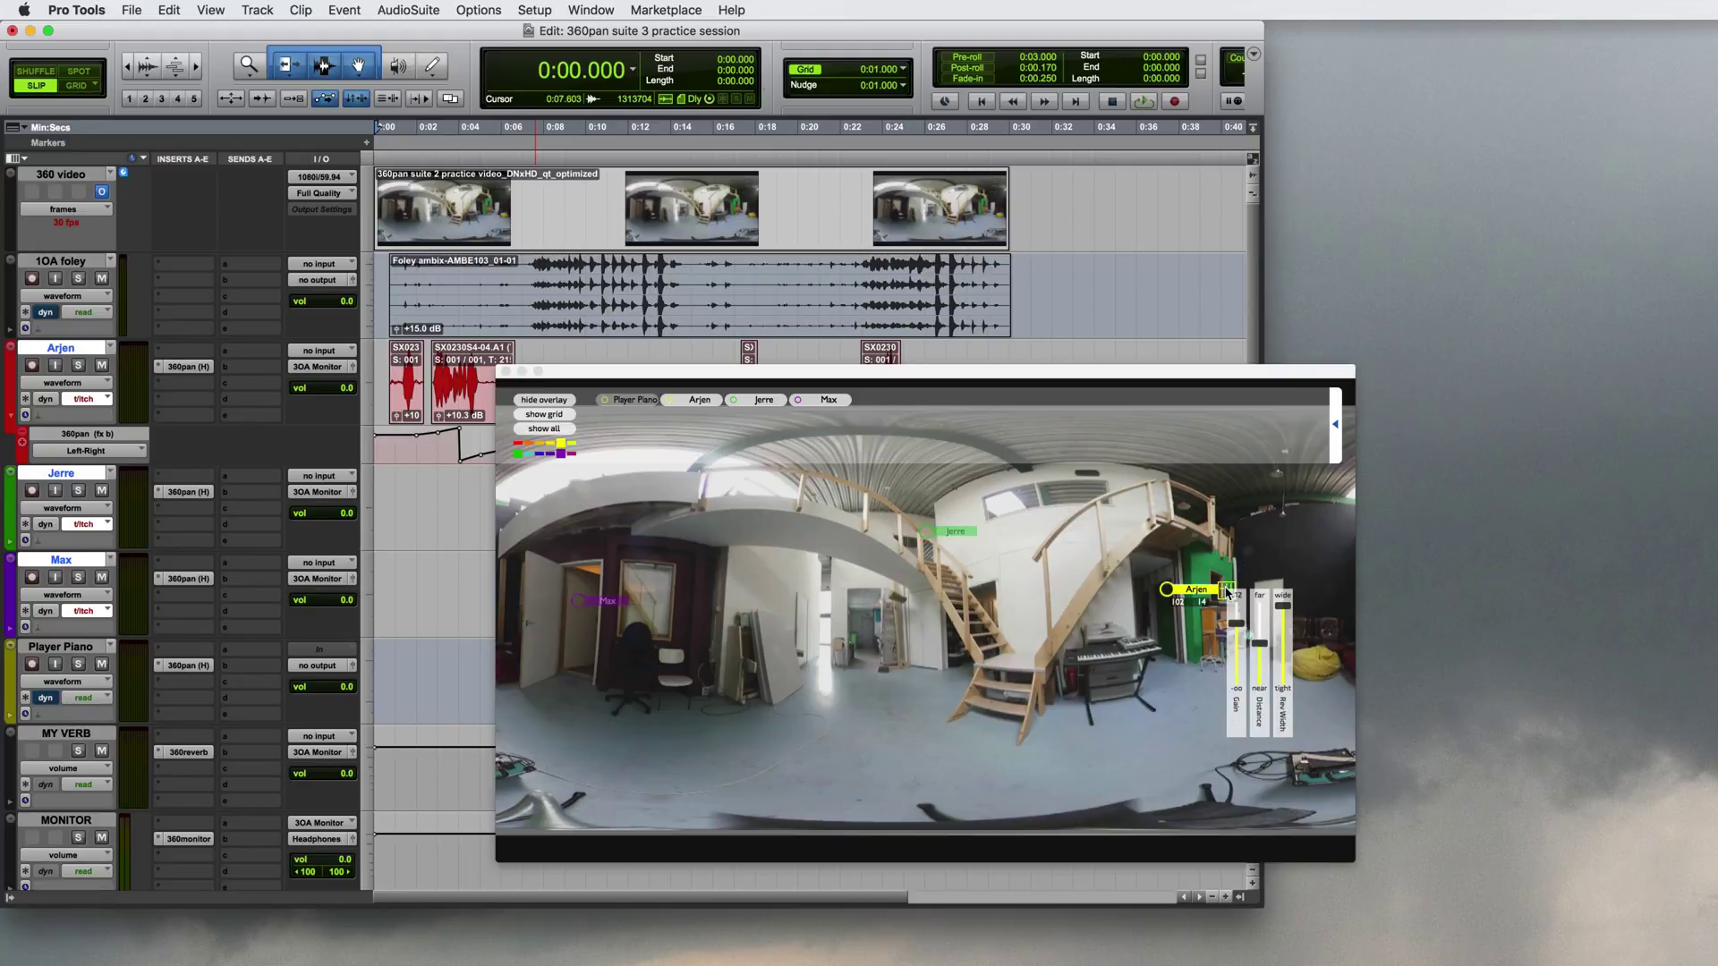
pyautogui.moveTo(1260, 645); pyautogui.dragTo(1260, 615)
pyautogui.press('space')
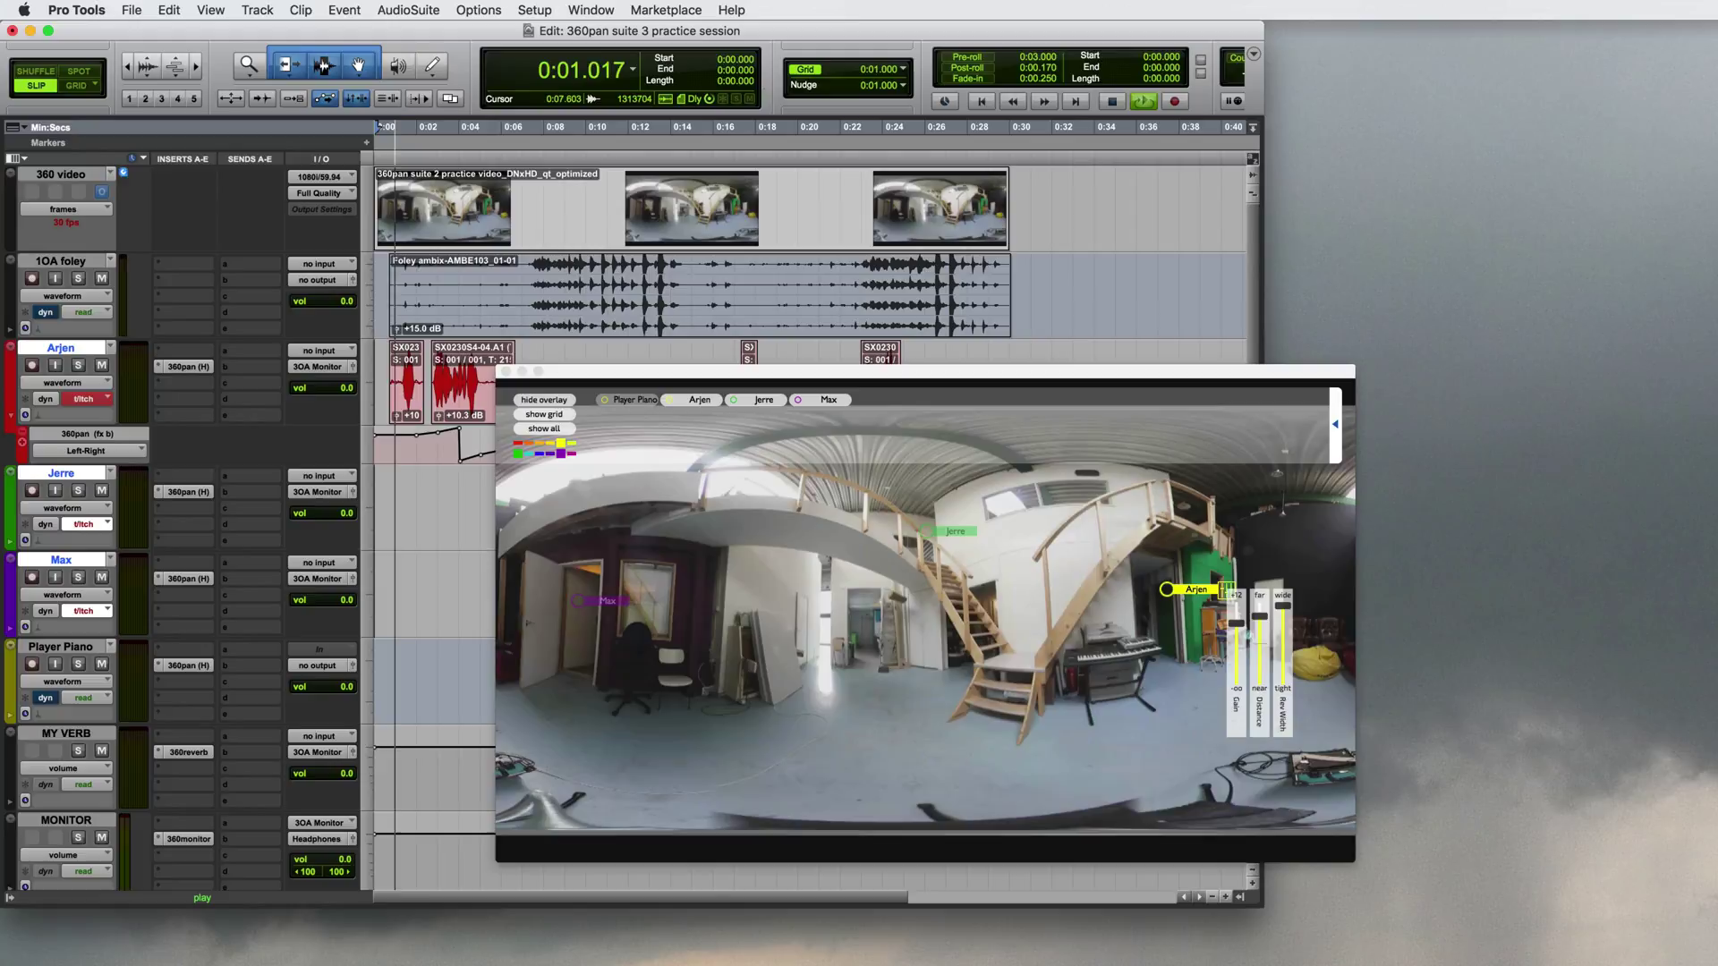
pyautogui.moveTo(1226, 591)
pyautogui.mouseDown()
pyautogui.moveTo(1360, 555)
pyautogui.moveTo(537, 560)
pyautogui.moveTo(721, 564)
pyautogui.moveTo(843, 604)
pyautogui.mouseUp()
pyautogui.press('space')
# - From 0:05.618, record Jerre's source moving up the stairs with the person
pyautogui.click(493, 158)
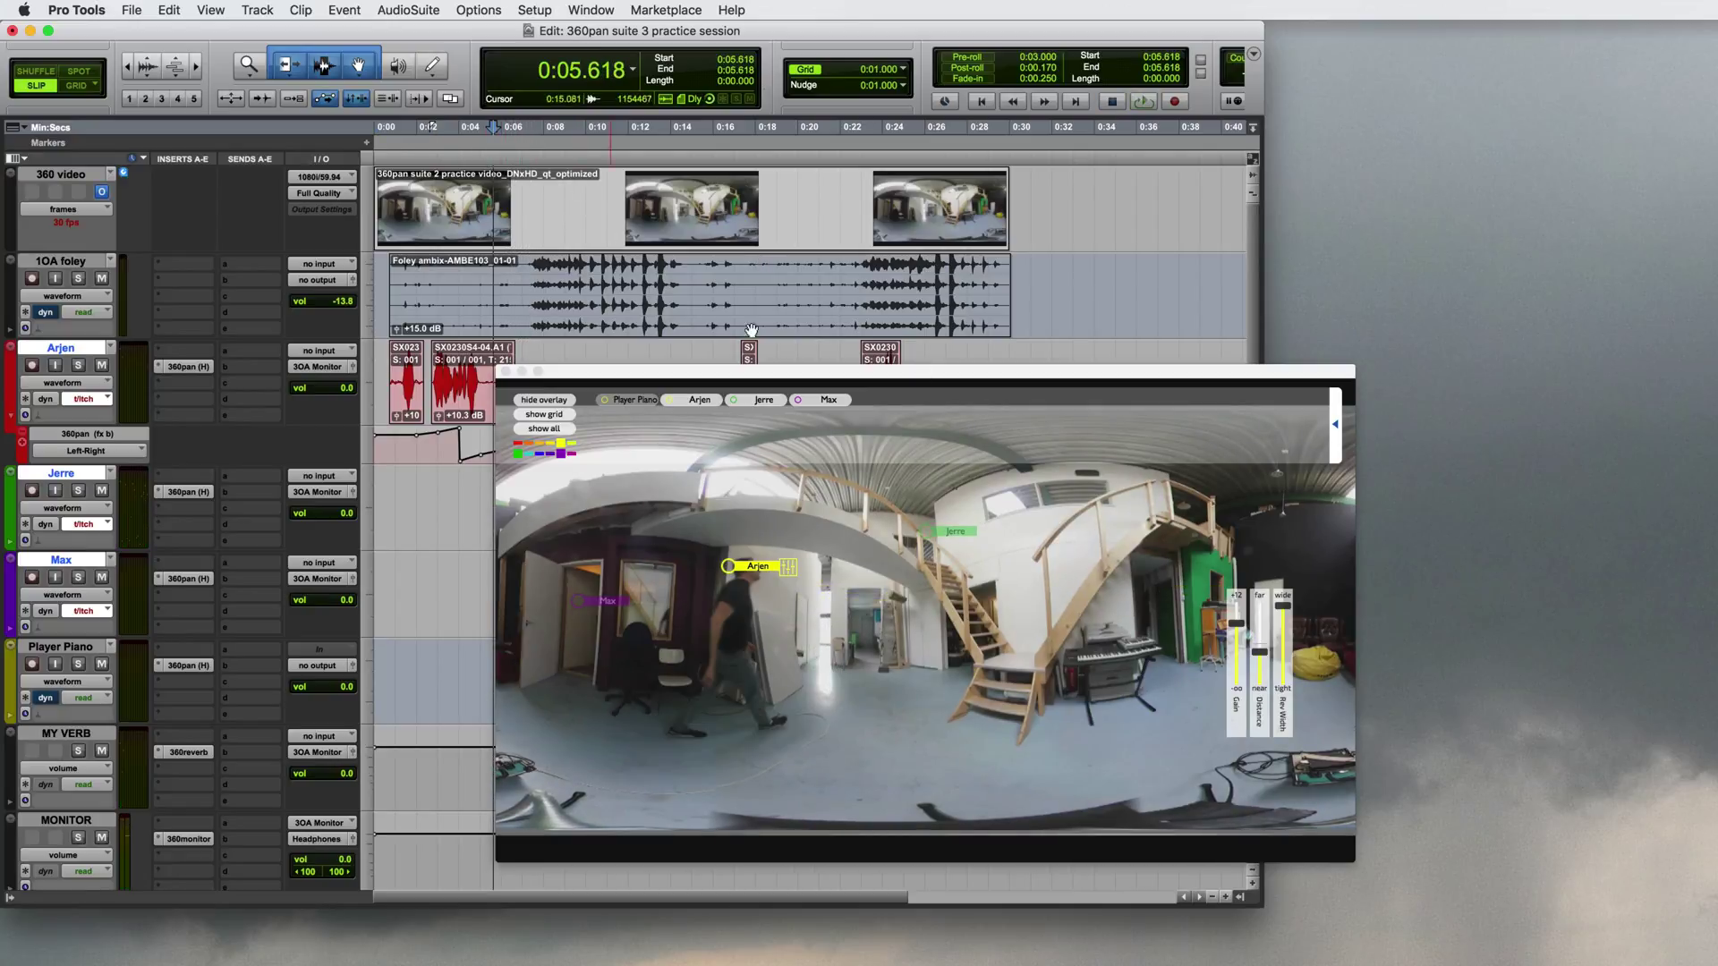
pyautogui.click(985, 535)
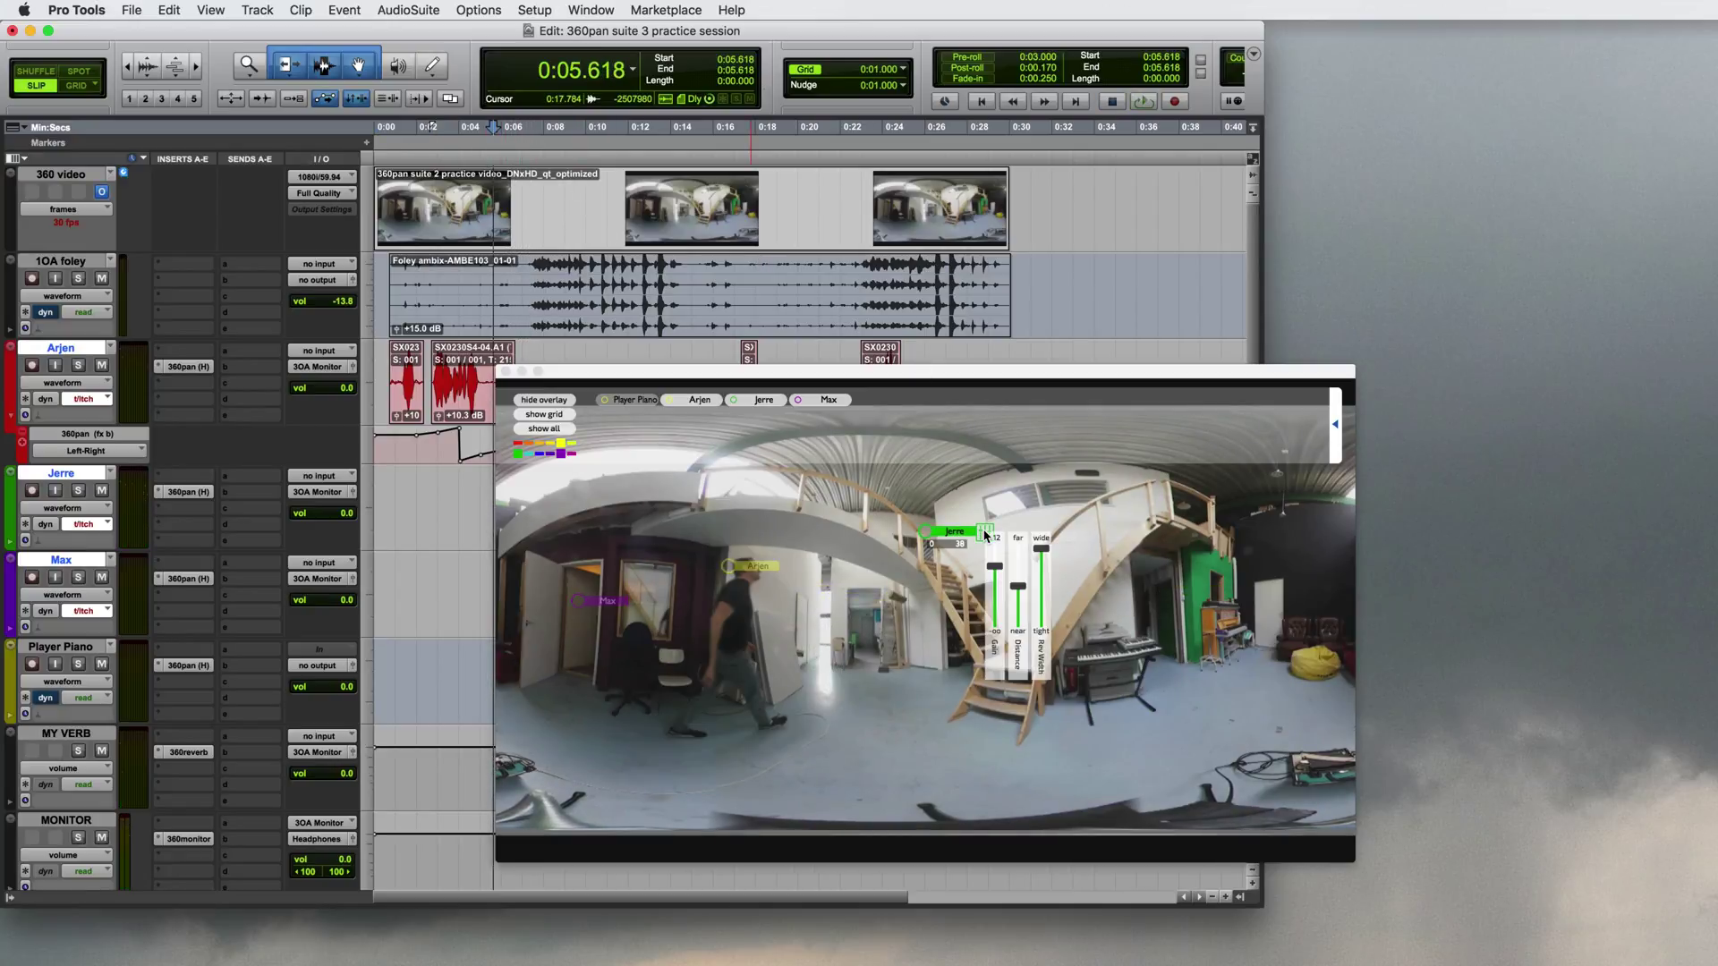
pyautogui.moveTo(985, 534); pyautogui.dragTo(984, 528)
pyautogui.press('space')
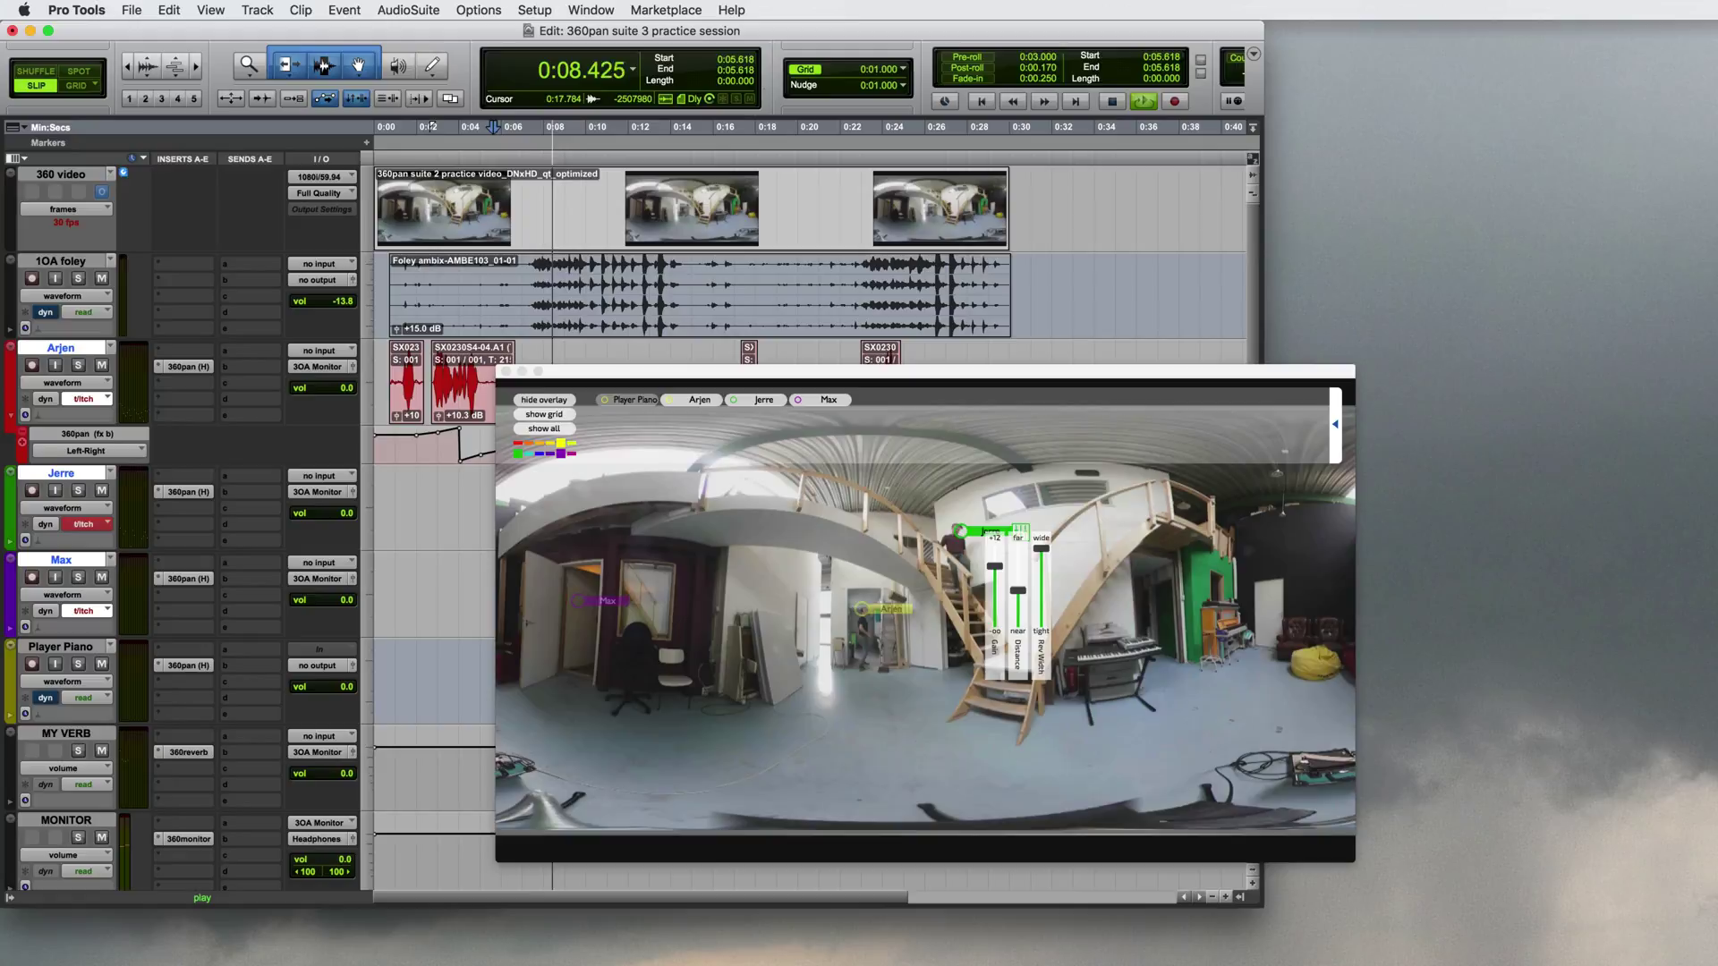
pyautogui.moveTo(971, 537); pyautogui.dragTo(1207, 492)
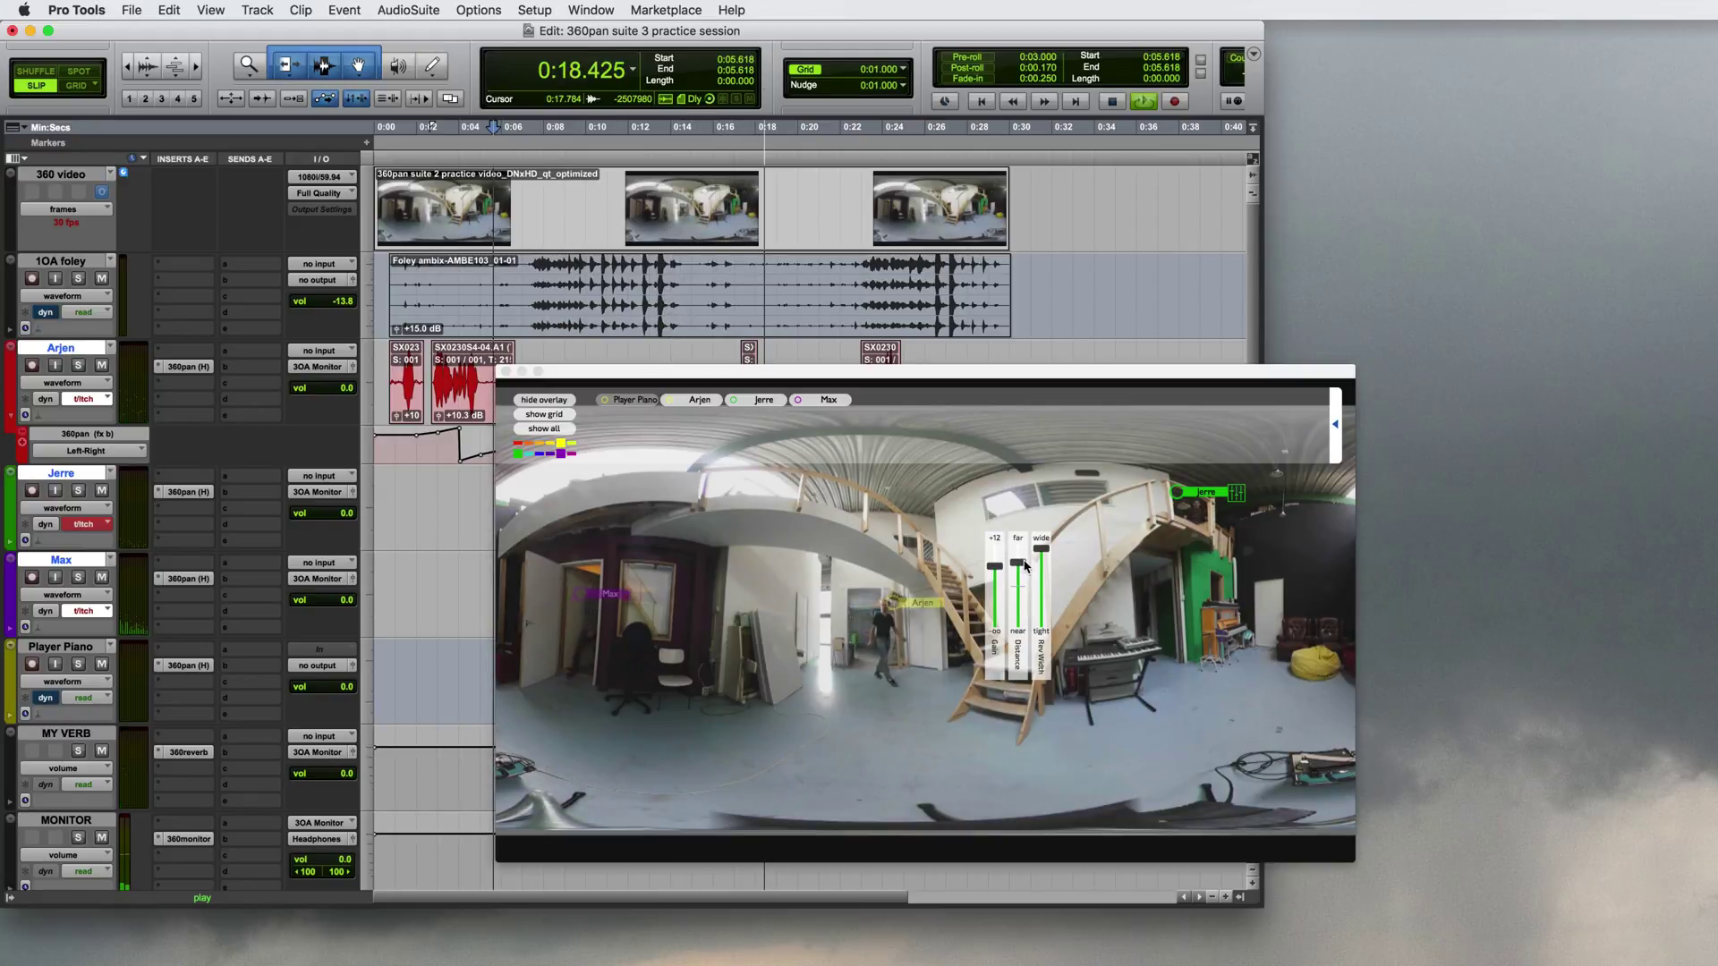
pyautogui.press('space')
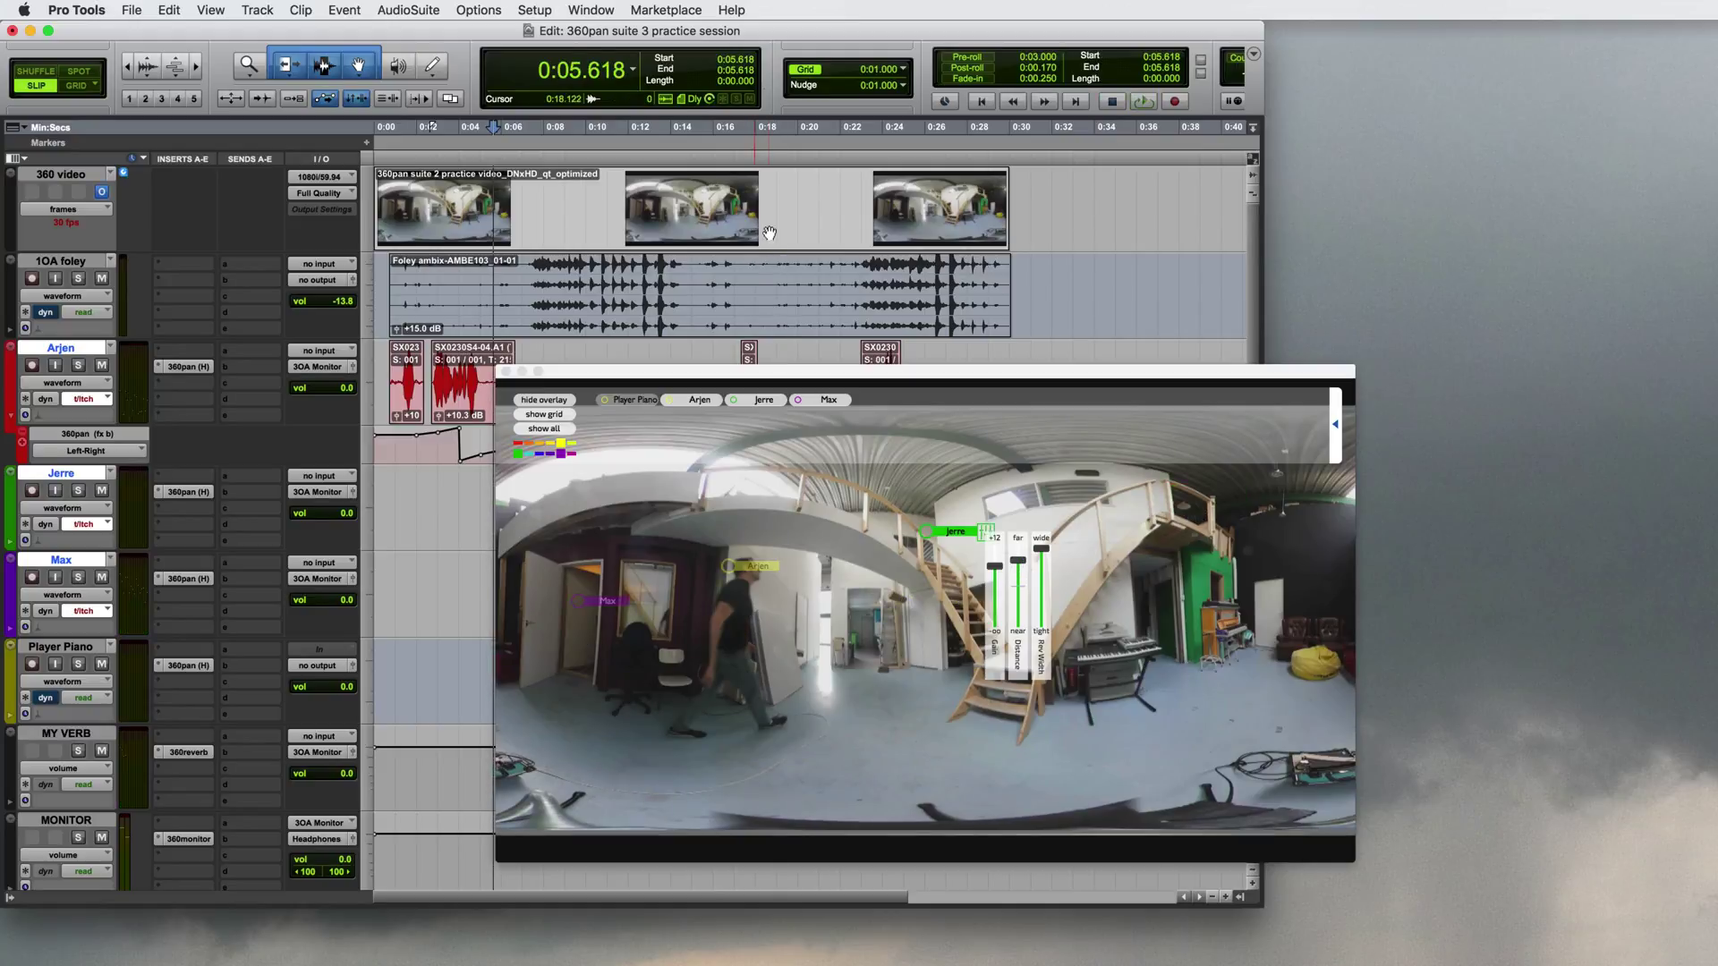
# - From 0:18.291, record Max's sound source moving onto the walking person
pyautogui.click(760, 158)
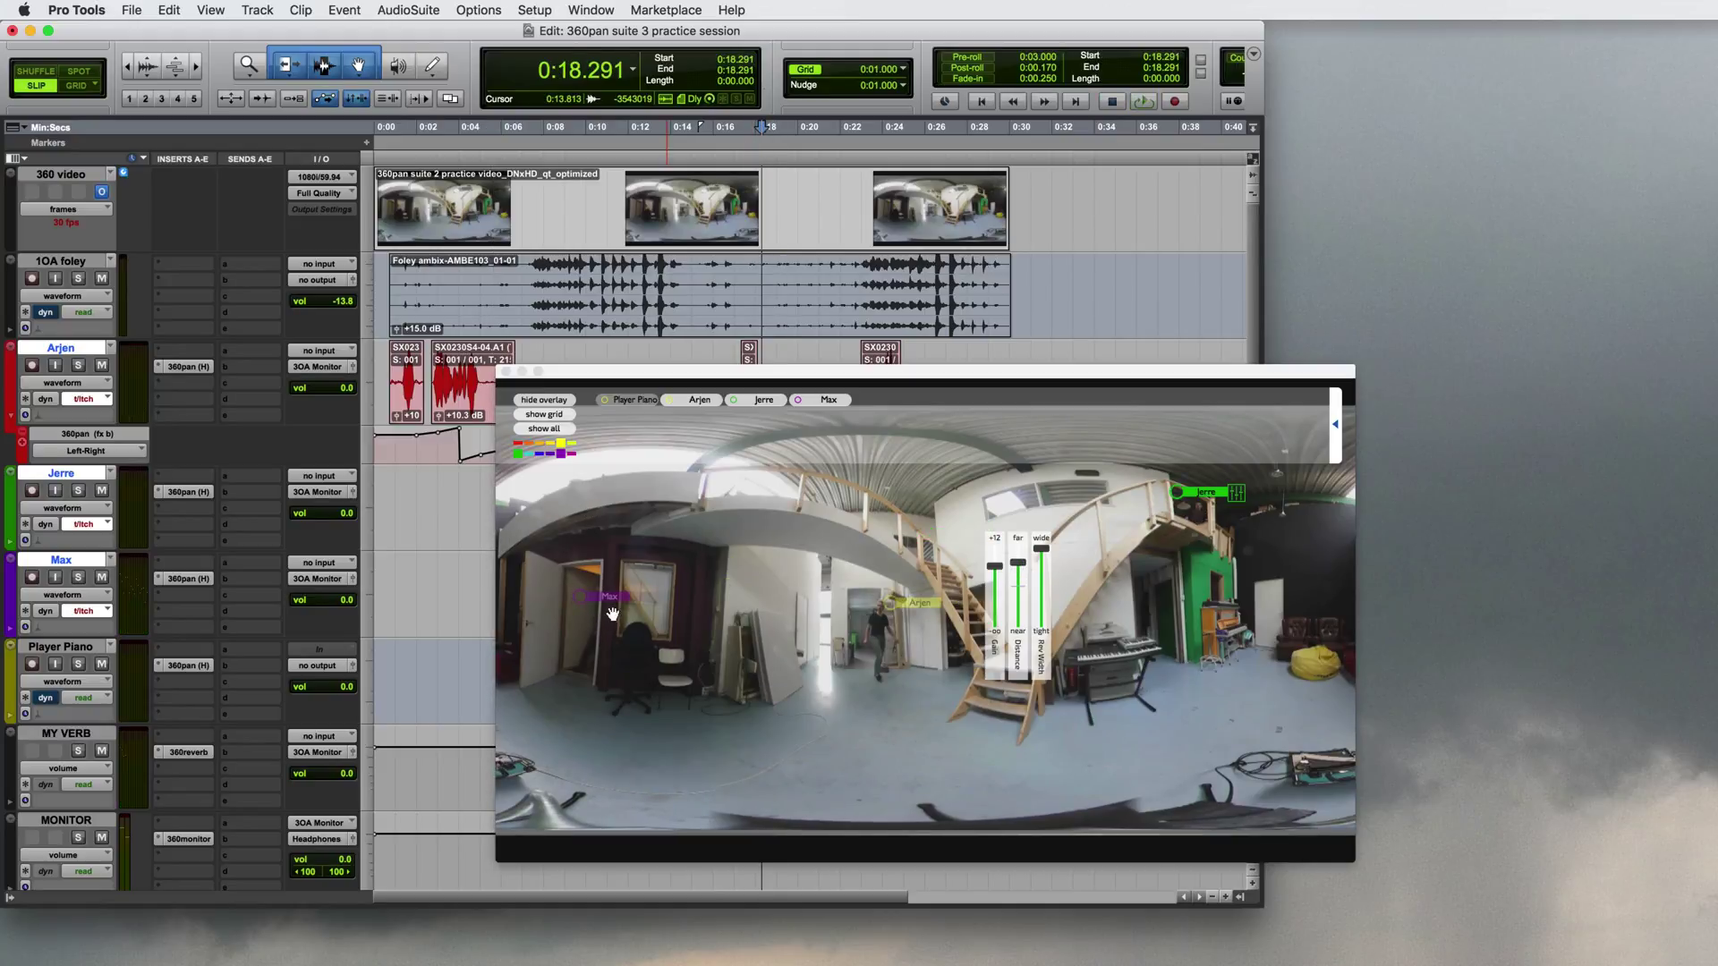
pyautogui.moveTo(616, 598)
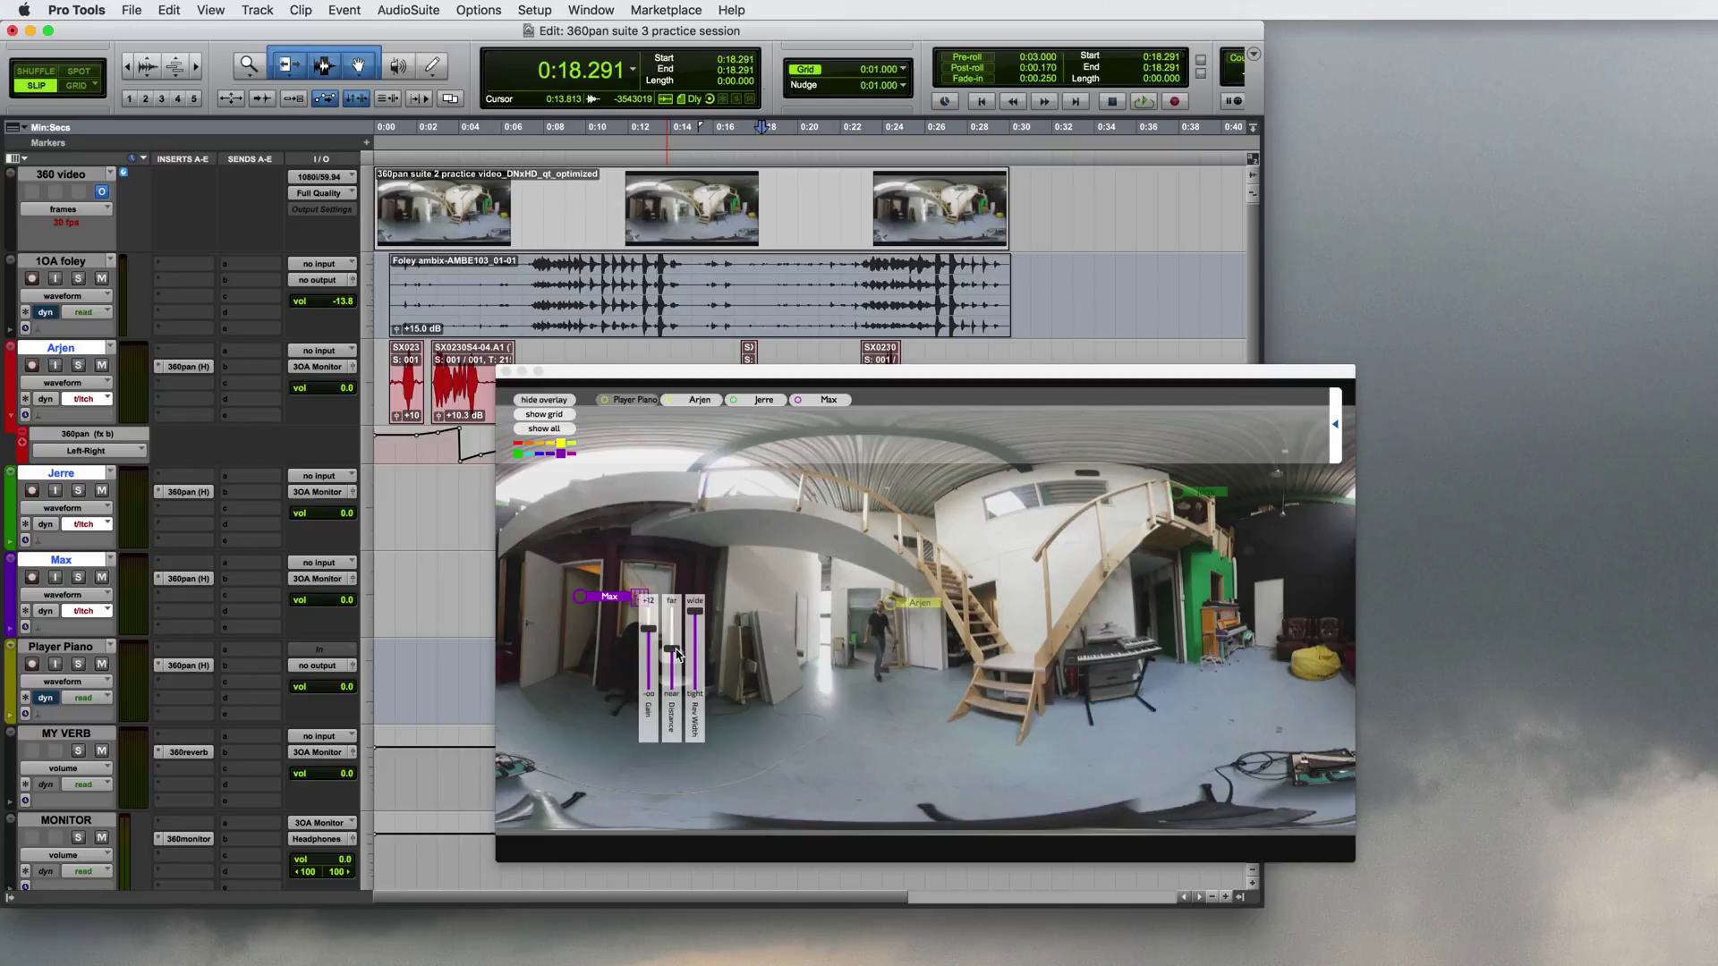
pyautogui.press('space')
pyautogui.moveTo(616, 598)
pyautogui.mouseDown()
pyautogui.moveTo(617, 554)
pyautogui.moveTo(1002, 595)
pyautogui.mouseUp()
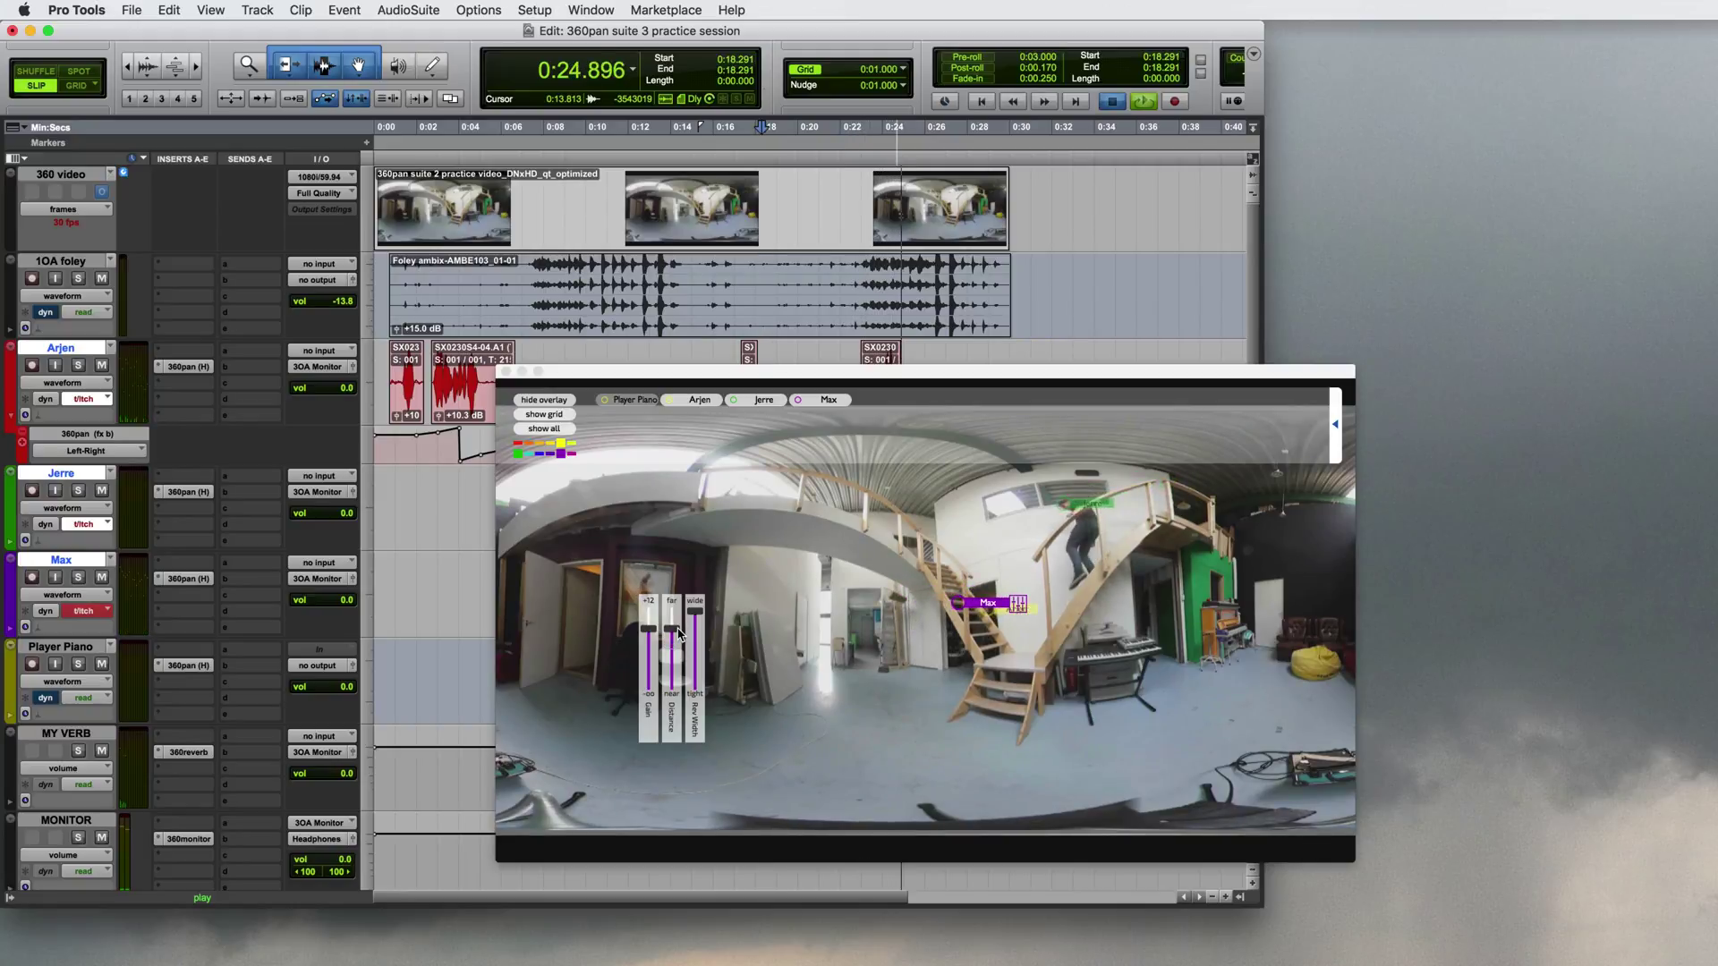
pyautogui.press('space')
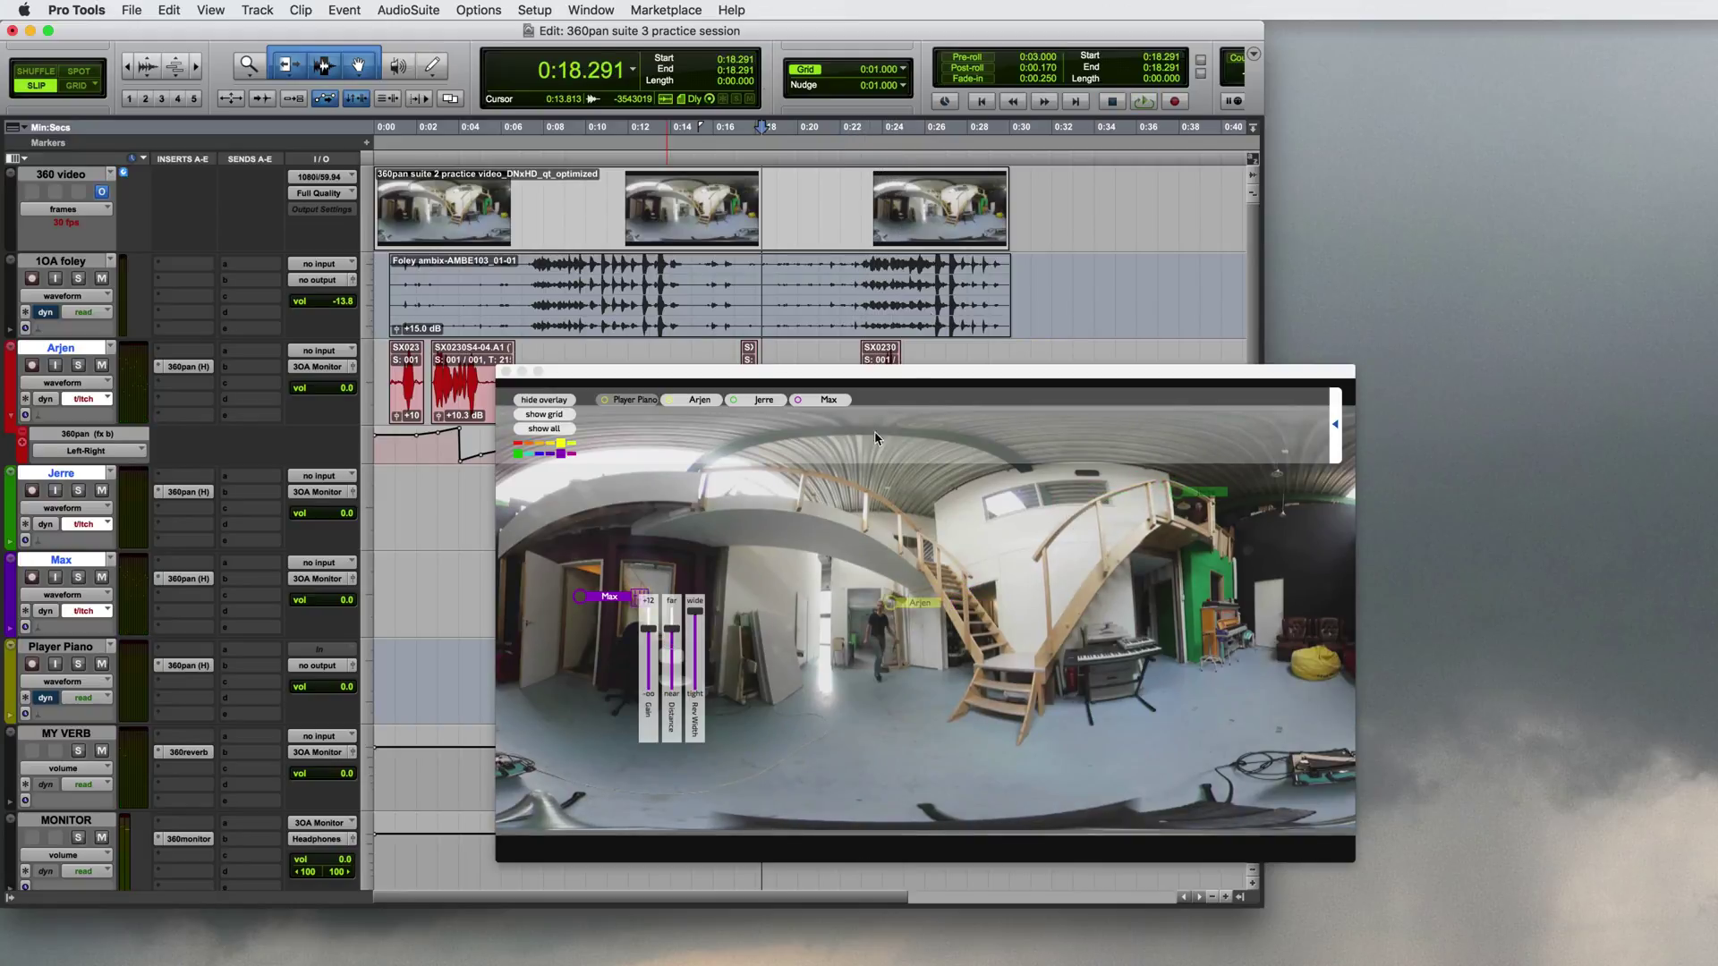
# - From 0:20.488, record Arjen's source coming nearer by lowering its Distance
pyautogui.click(808, 134)
pyautogui.click(975, 604)
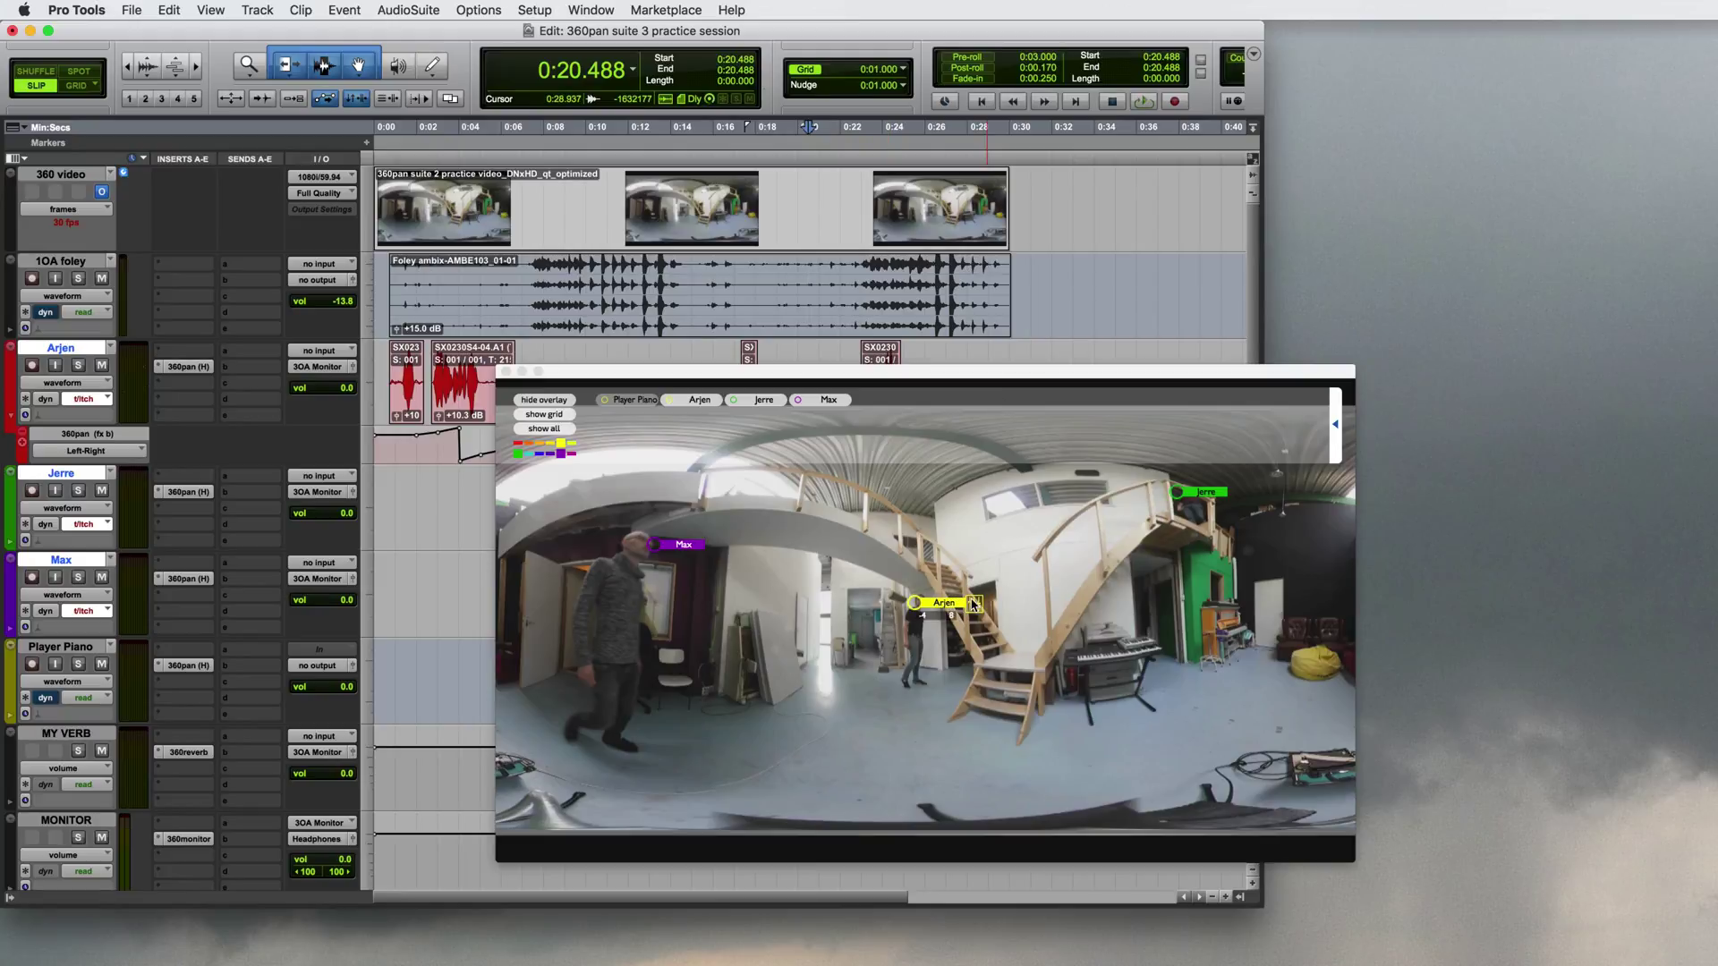
pyautogui.moveTo(1006, 654); pyautogui.dragTo(1006, 667)
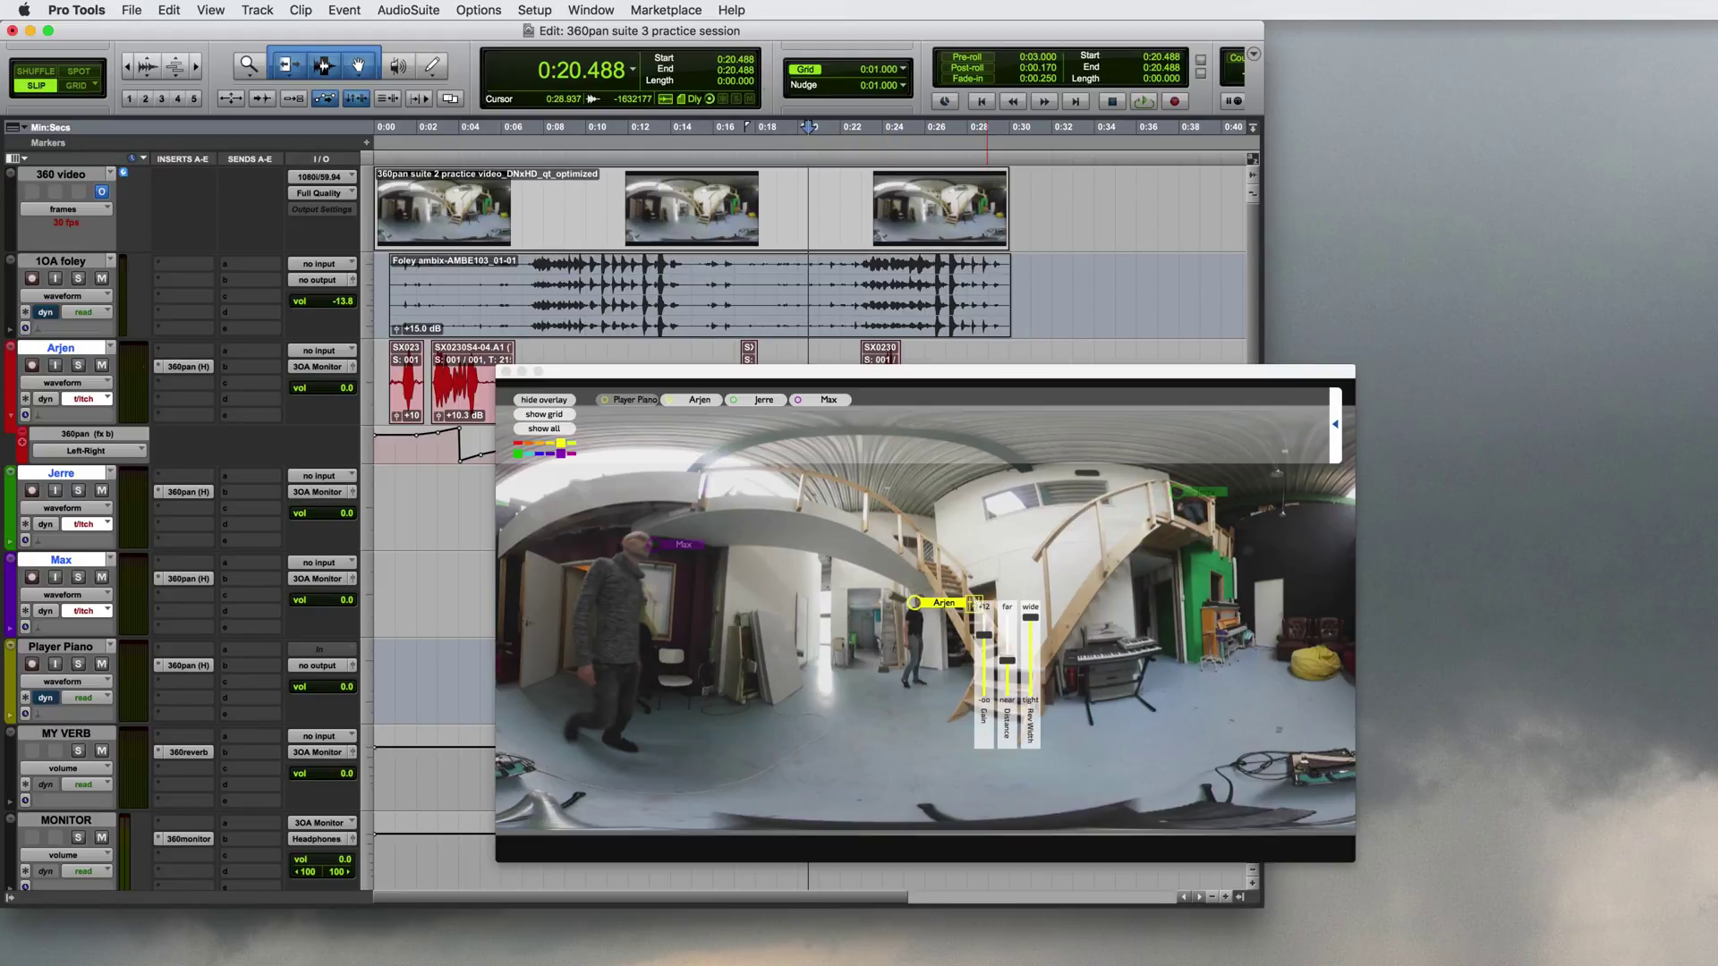
pyautogui.press('space')
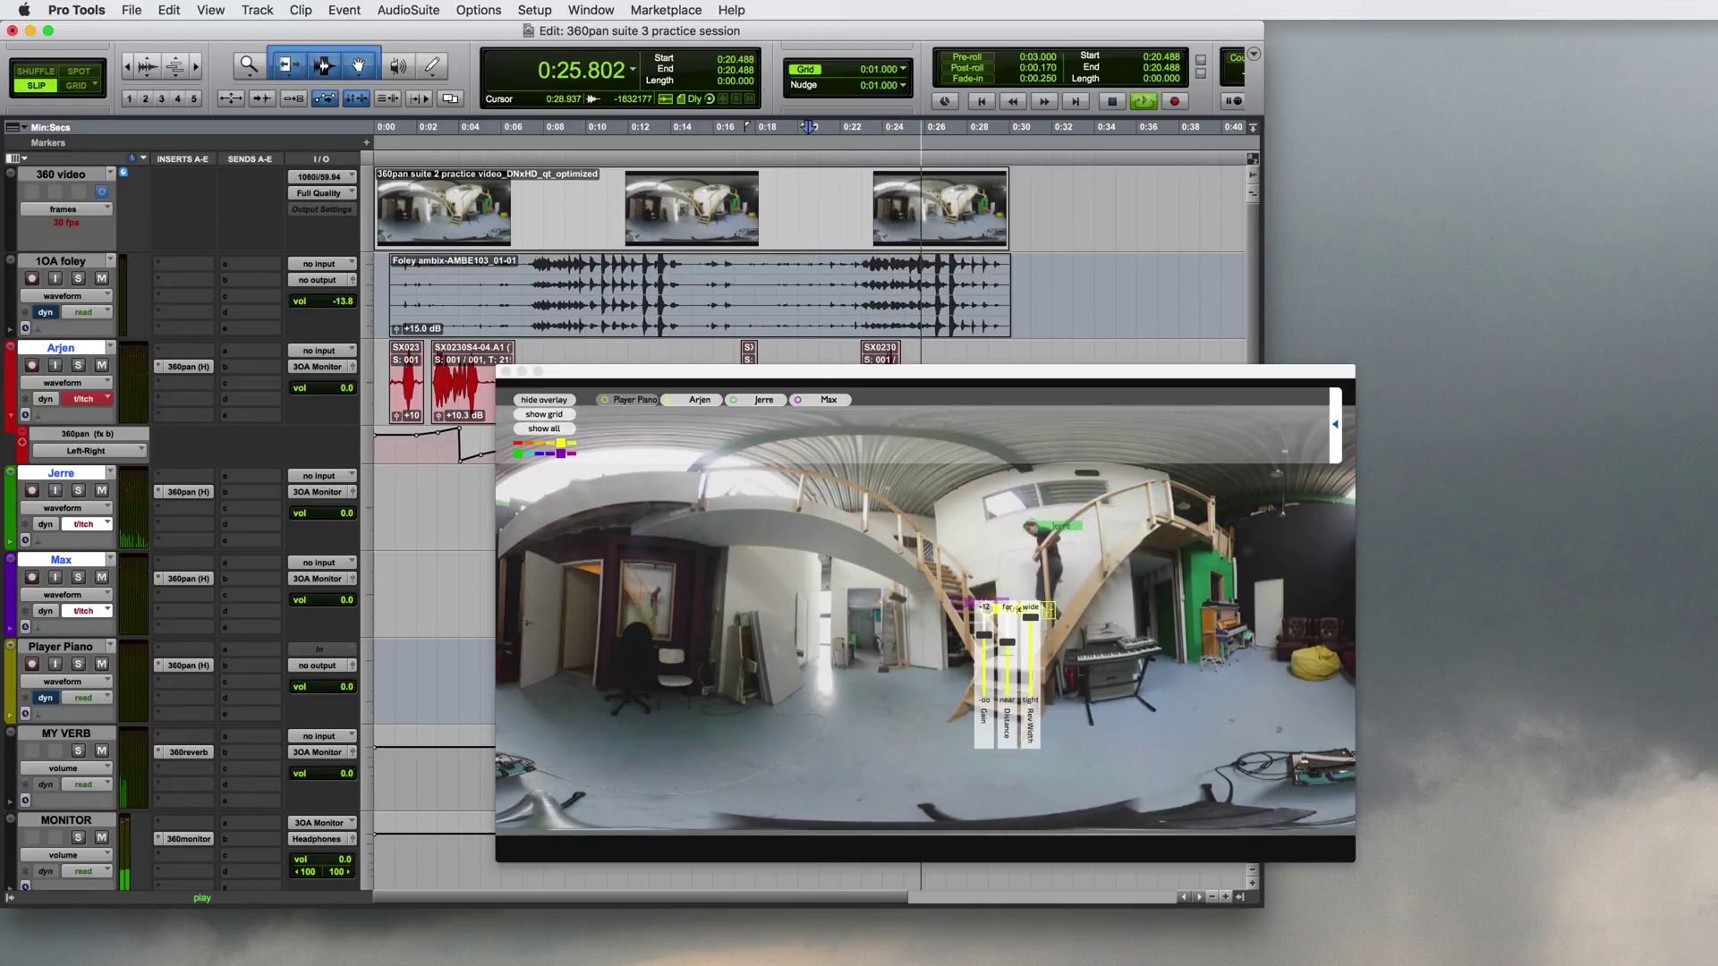
pyautogui.press('space')
pyautogui.press('space')
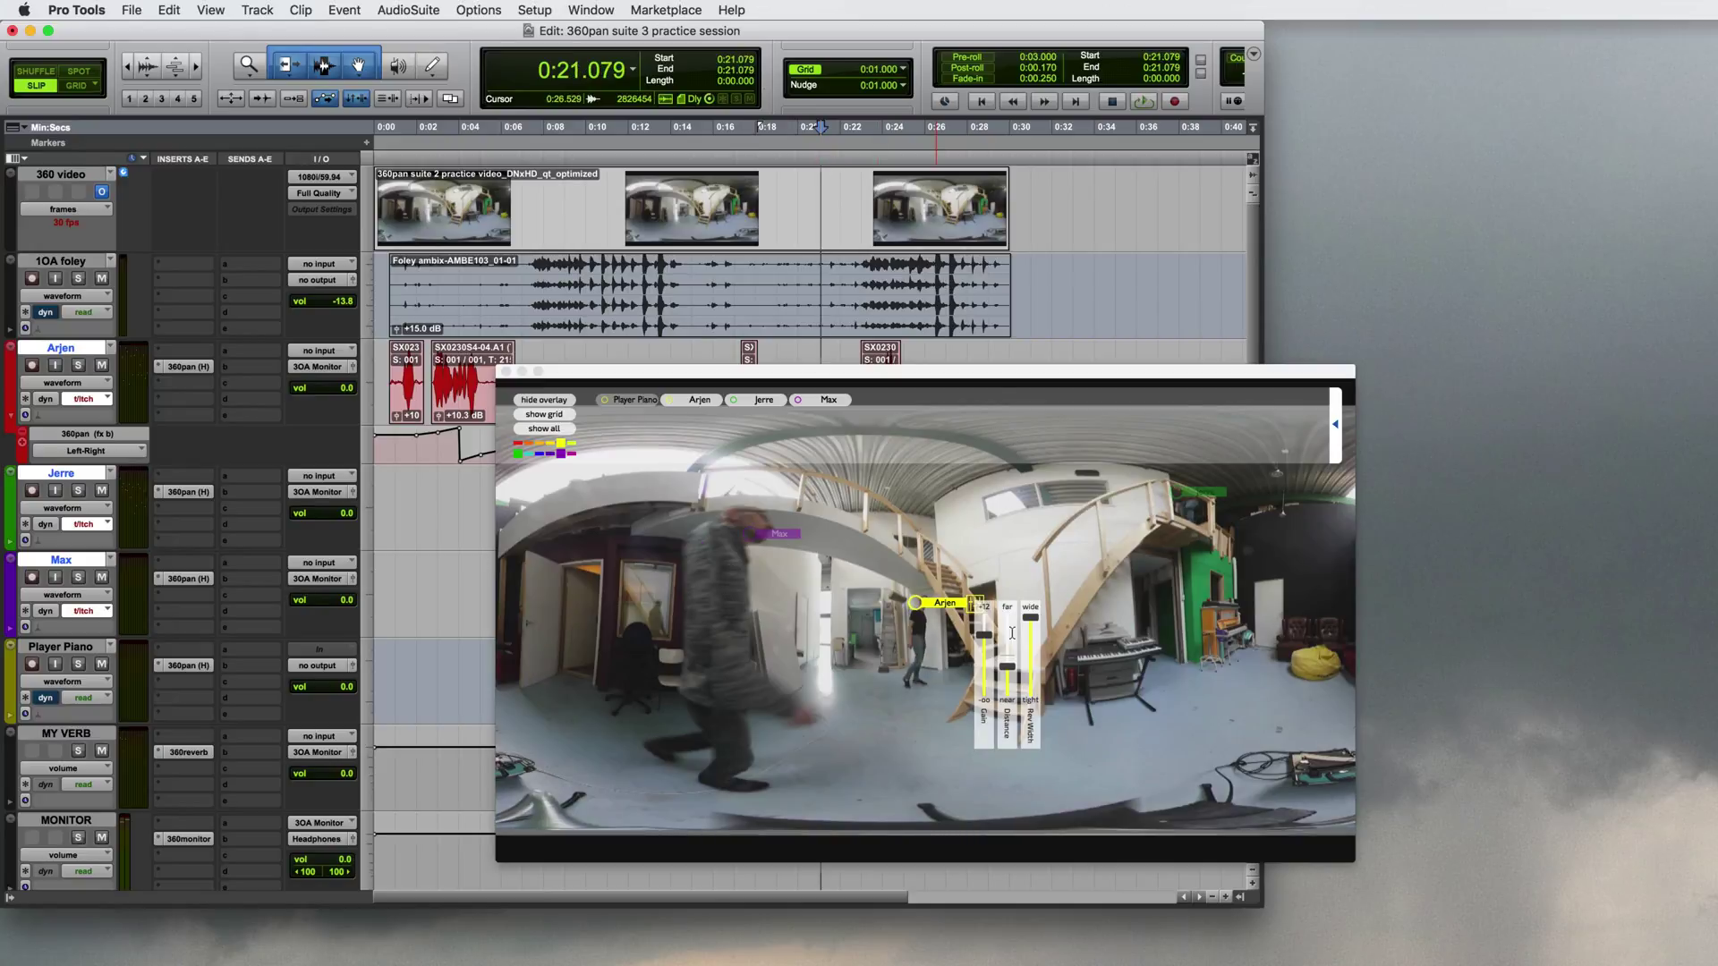
pyautogui.press('space')
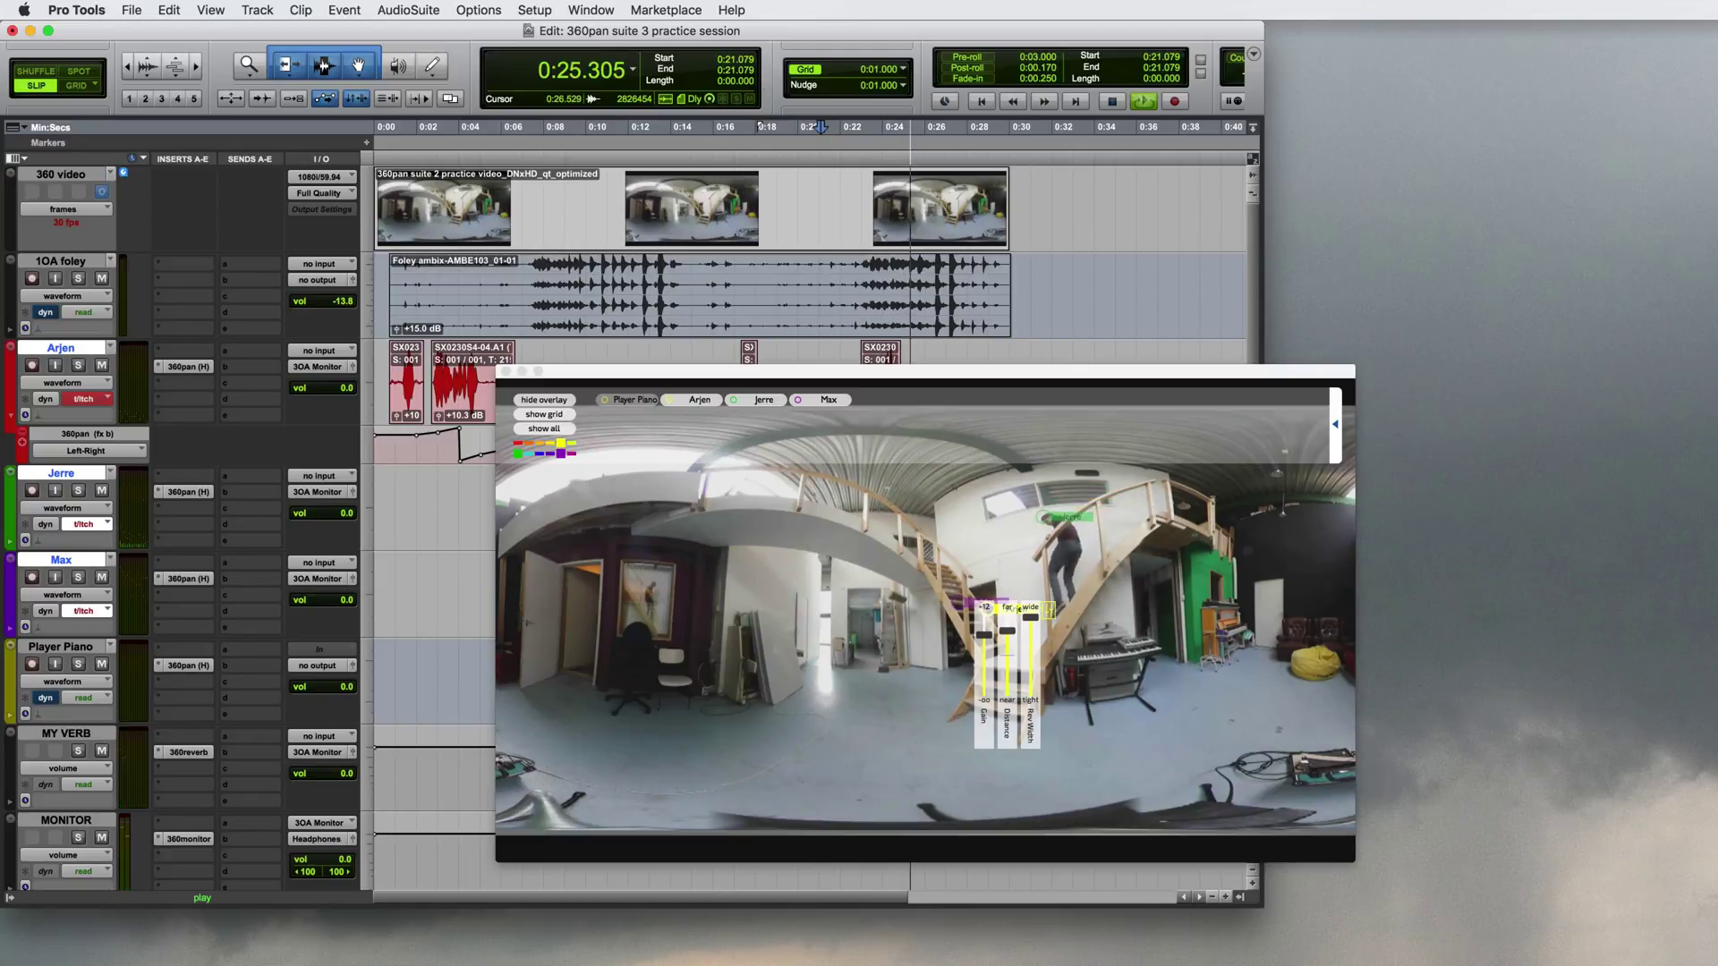
pyautogui.press('space')
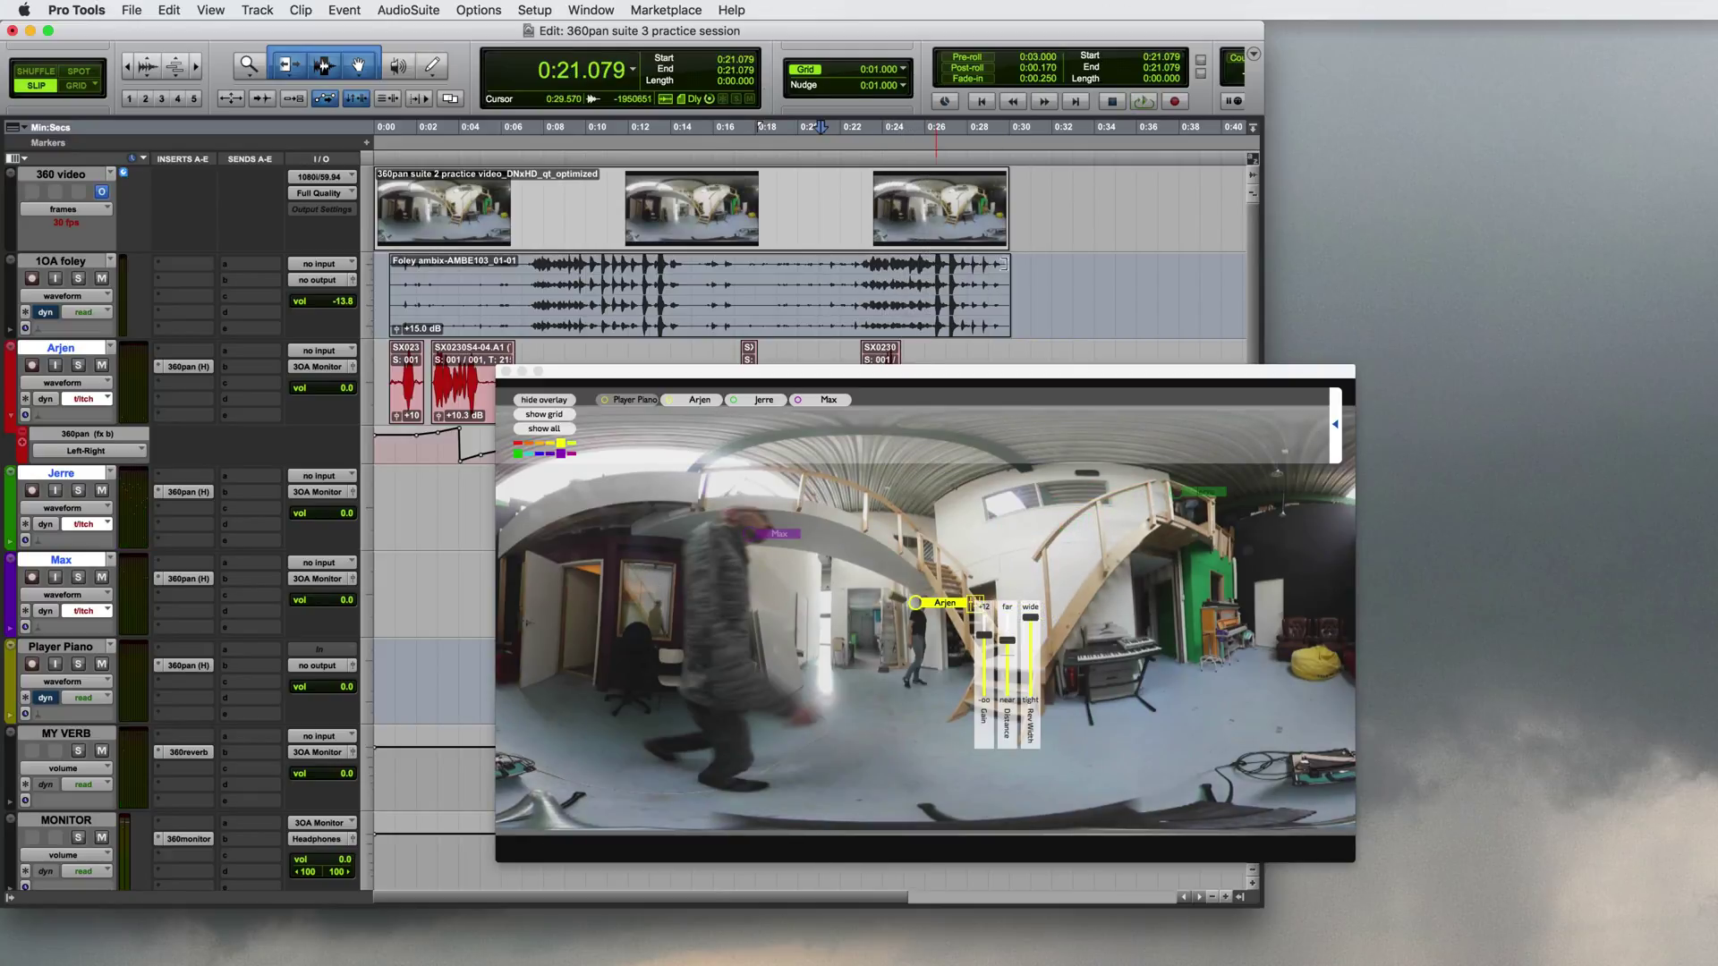
# - In I/O Setup, add a 1st Order Ambisonics sub-path, 1oa sub mon 1, to 3OA Monitor
pyautogui.click(534, 9)
pyautogui.click(555, 111)
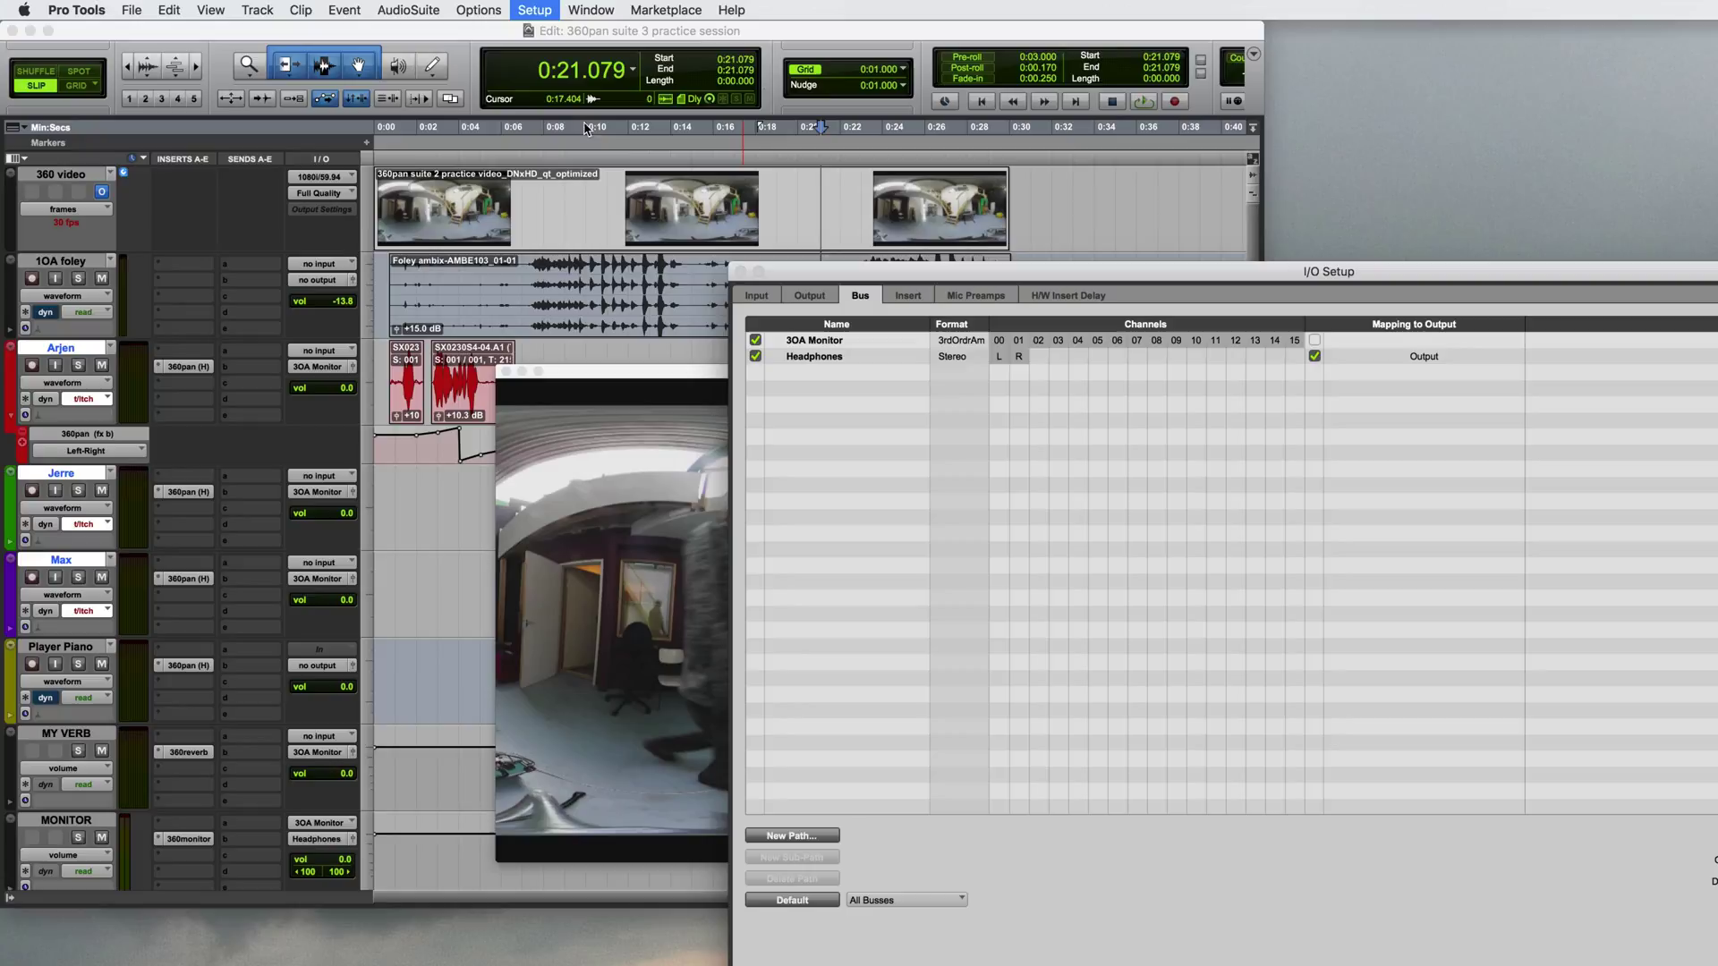
pyautogui.click(836, 339)
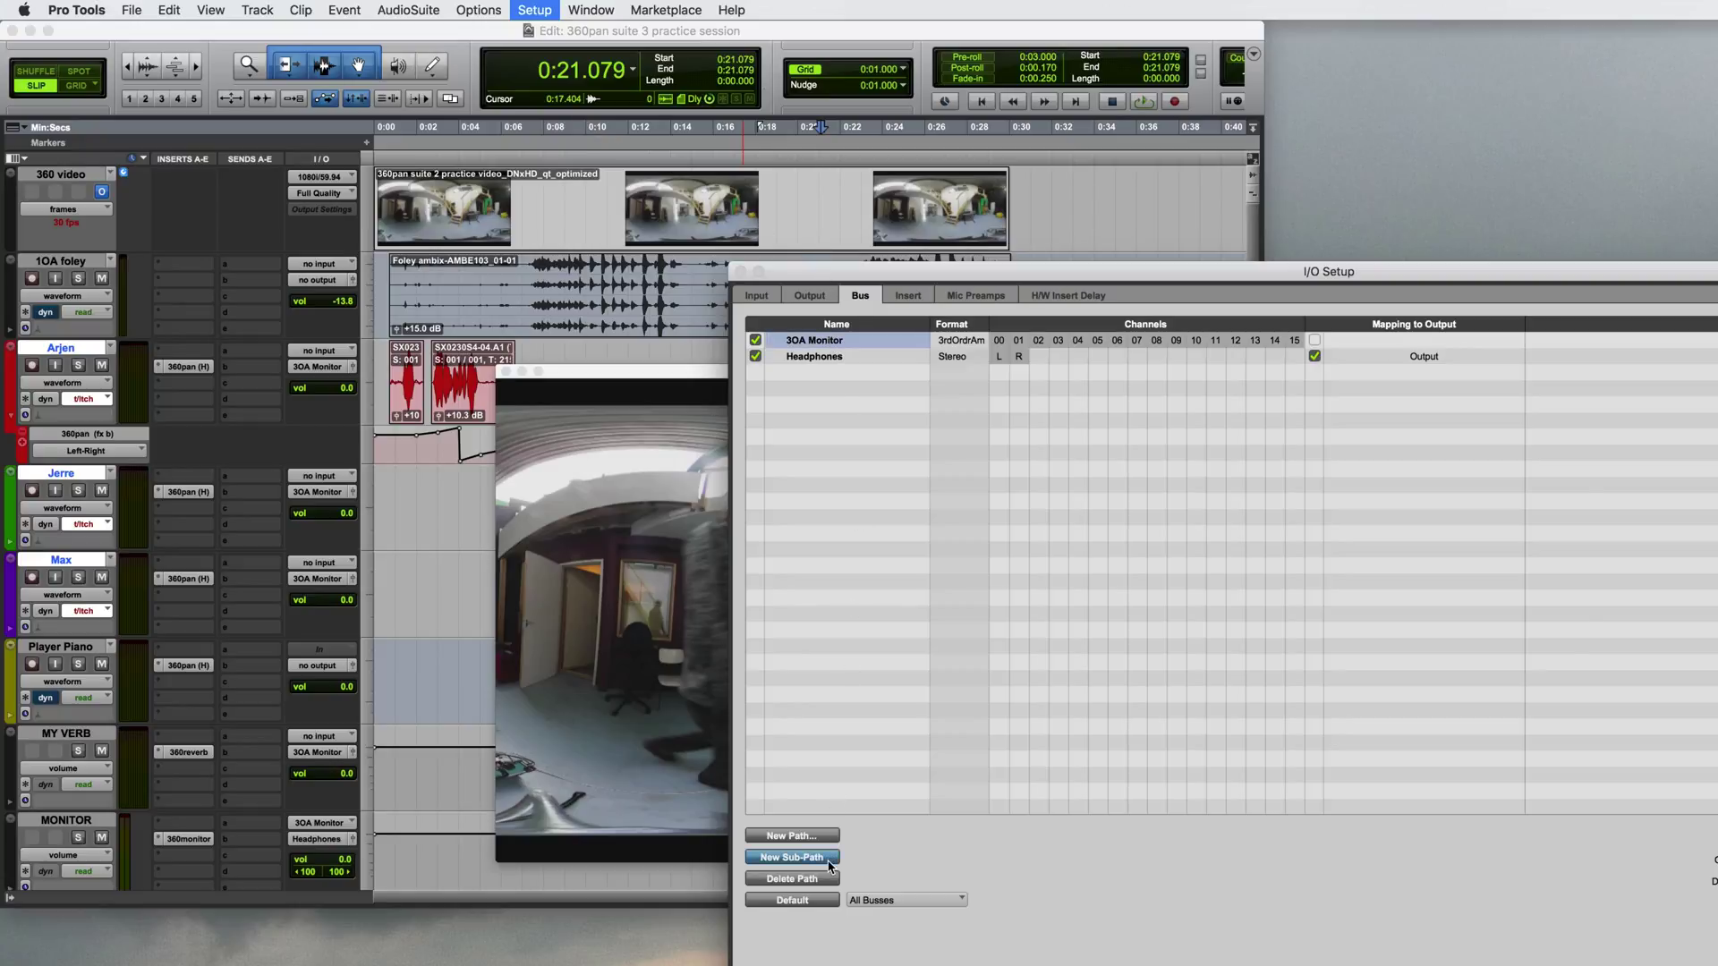
pyautogui.click(830, 861)
pyautogui.click(1263, 523)
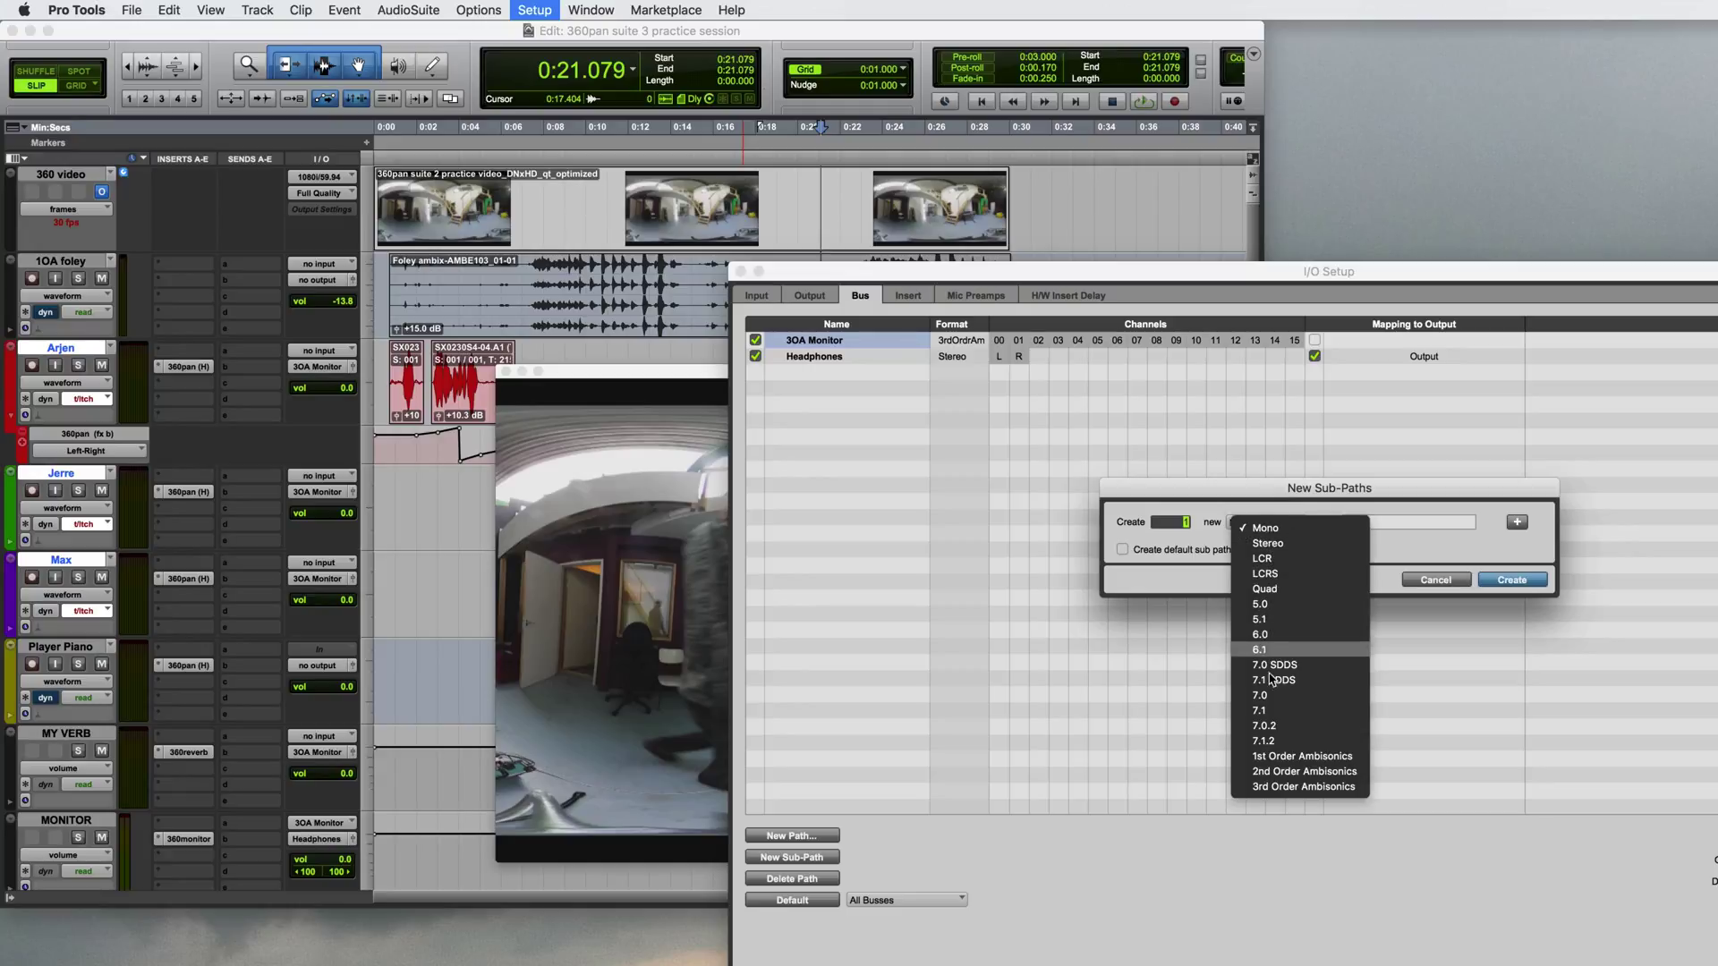
pyautogui.click(1298, 757)
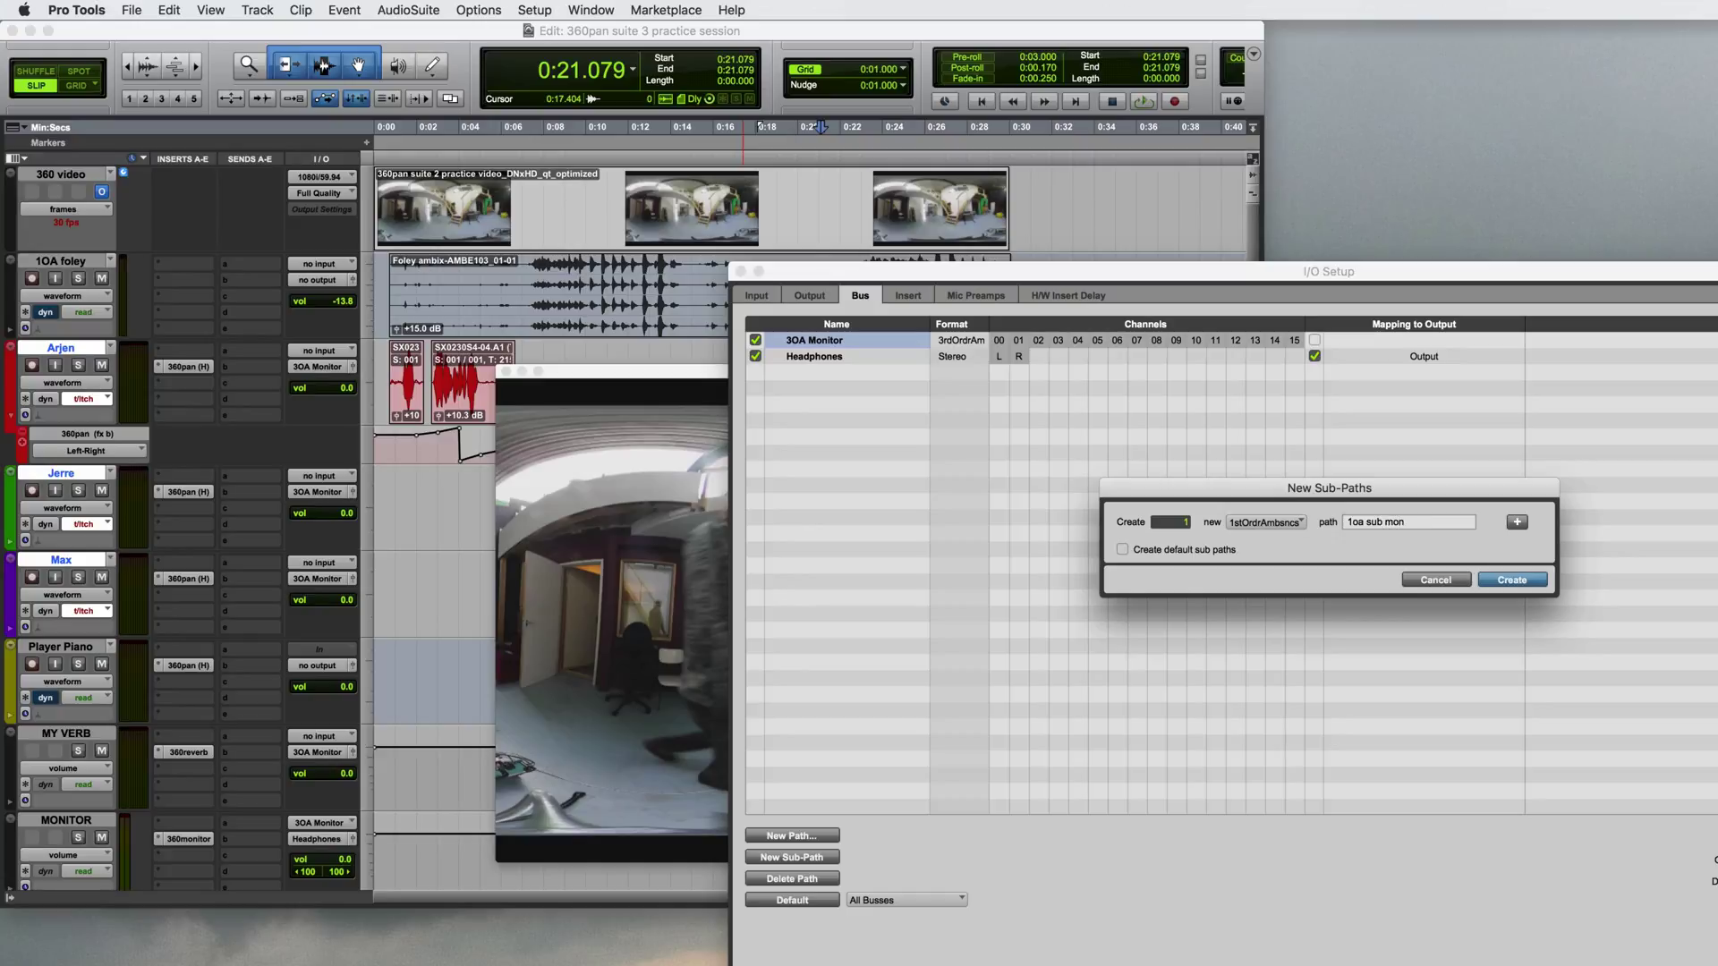
pyautogui.press('Return')
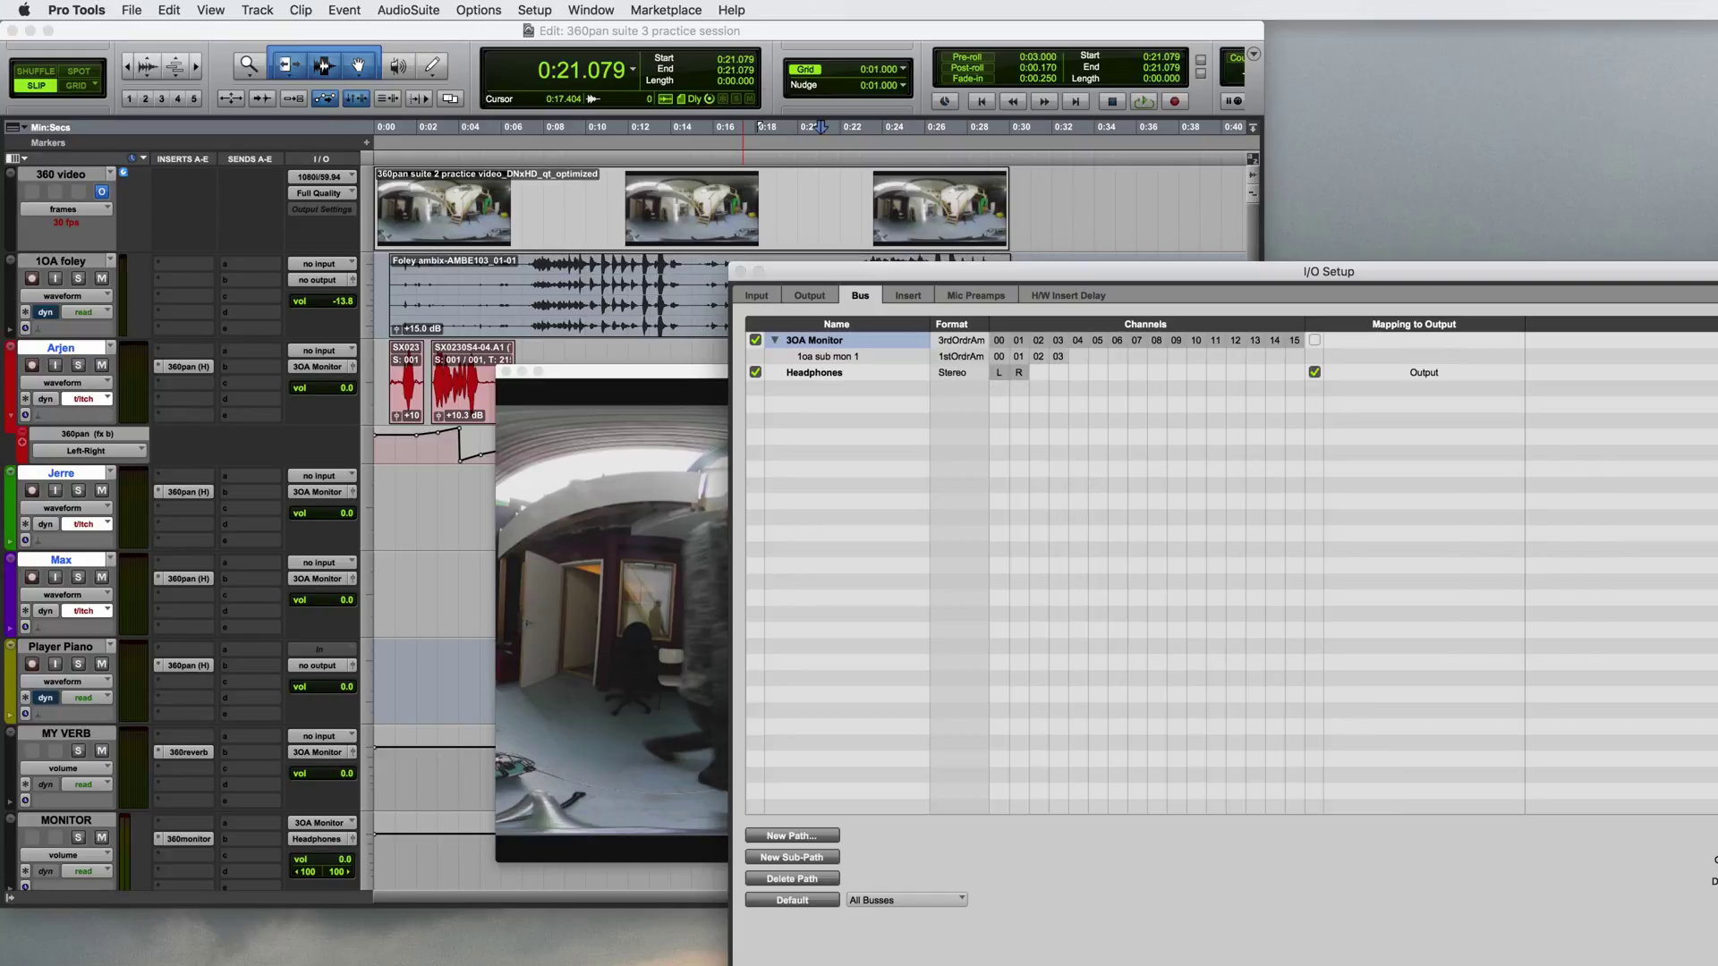
# - Create a new 3rd Order Ambisonics bus named verb in
pyautogui.click(794, 837)
pyautogui.click(1265, 515)
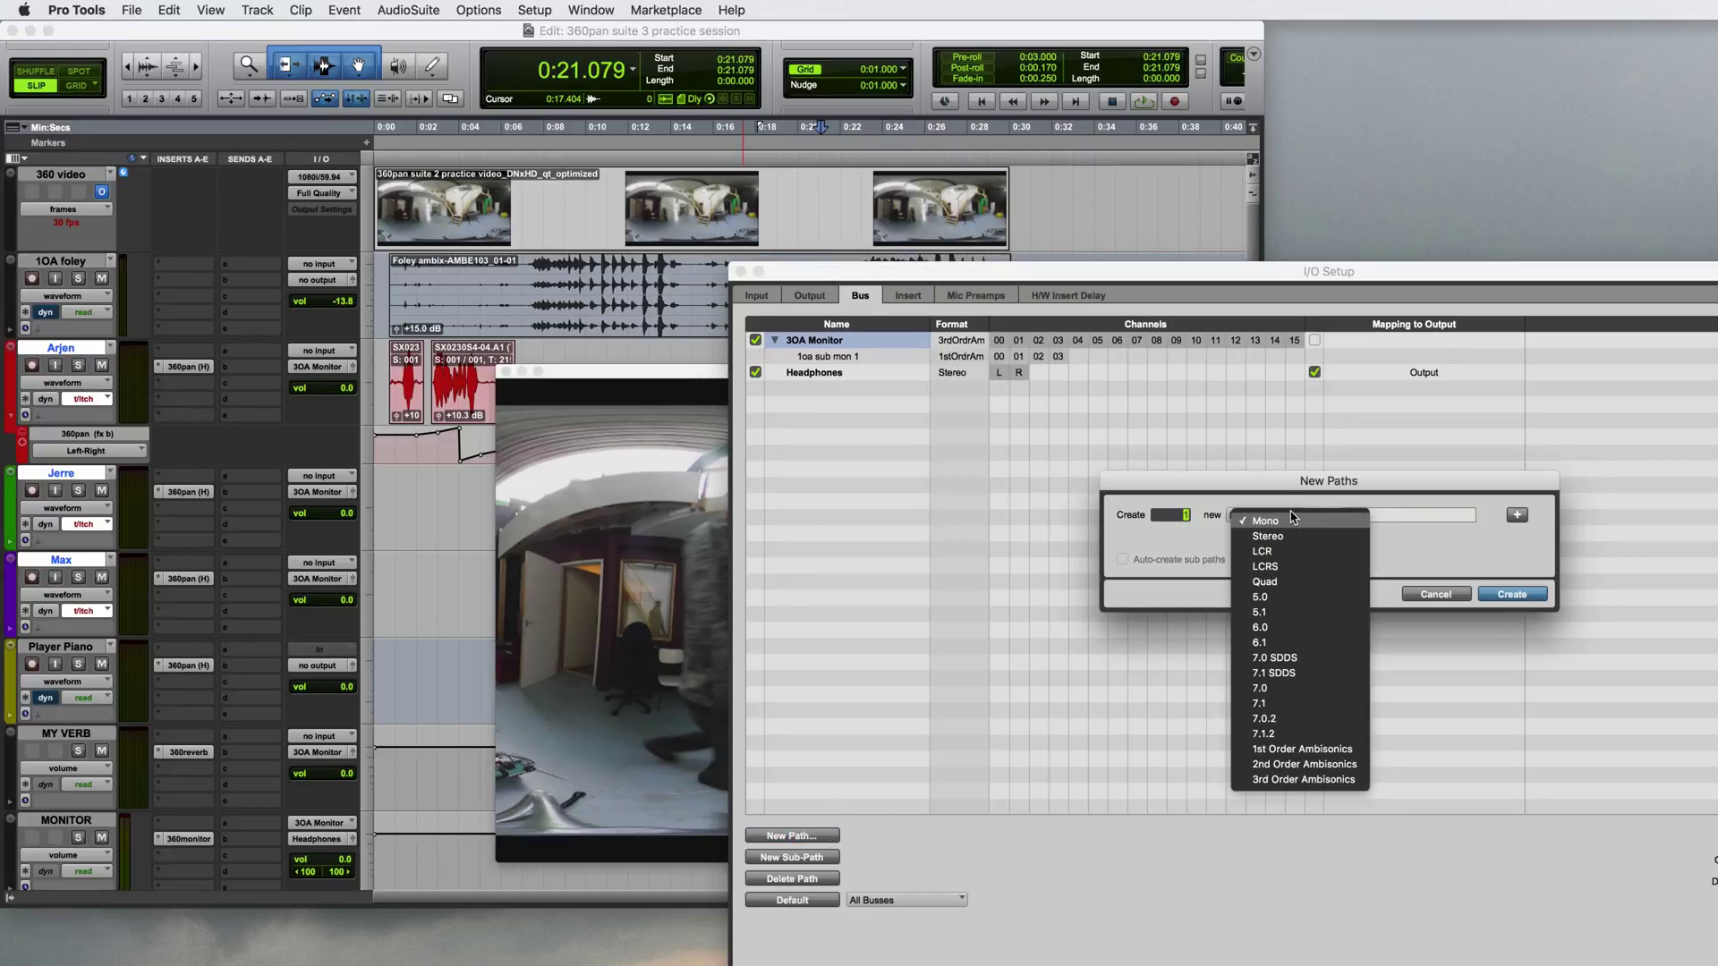
pyautogui.click(1298, 781)
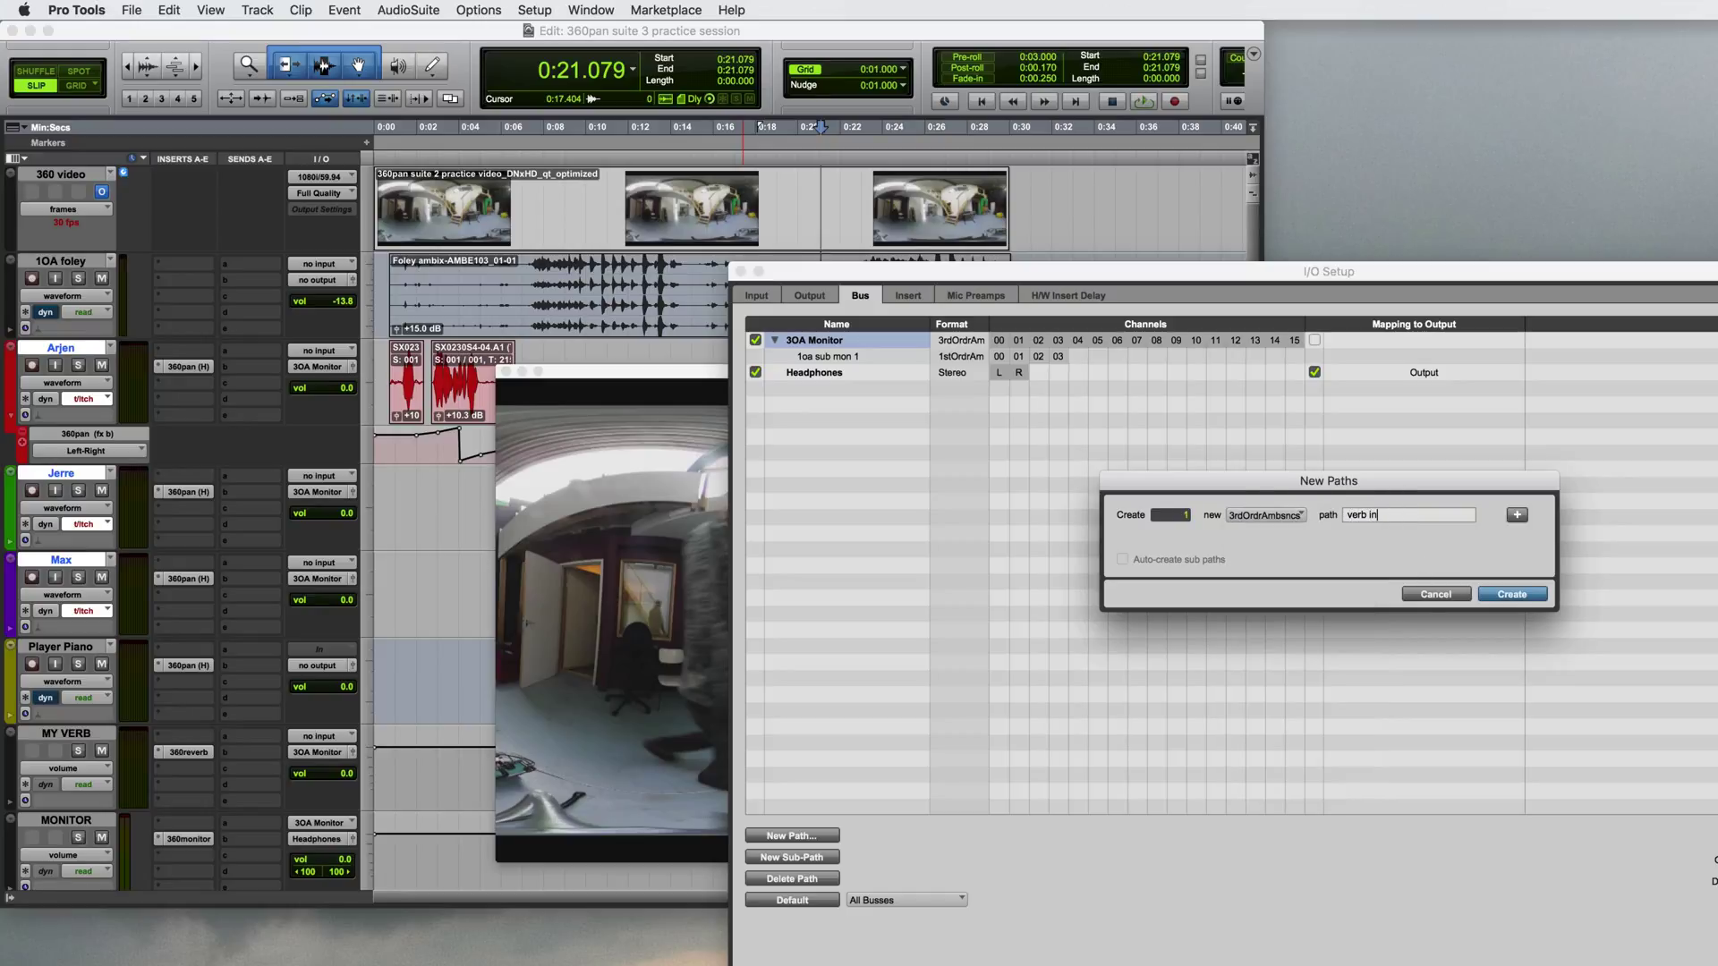
pyautogui.press('Return')
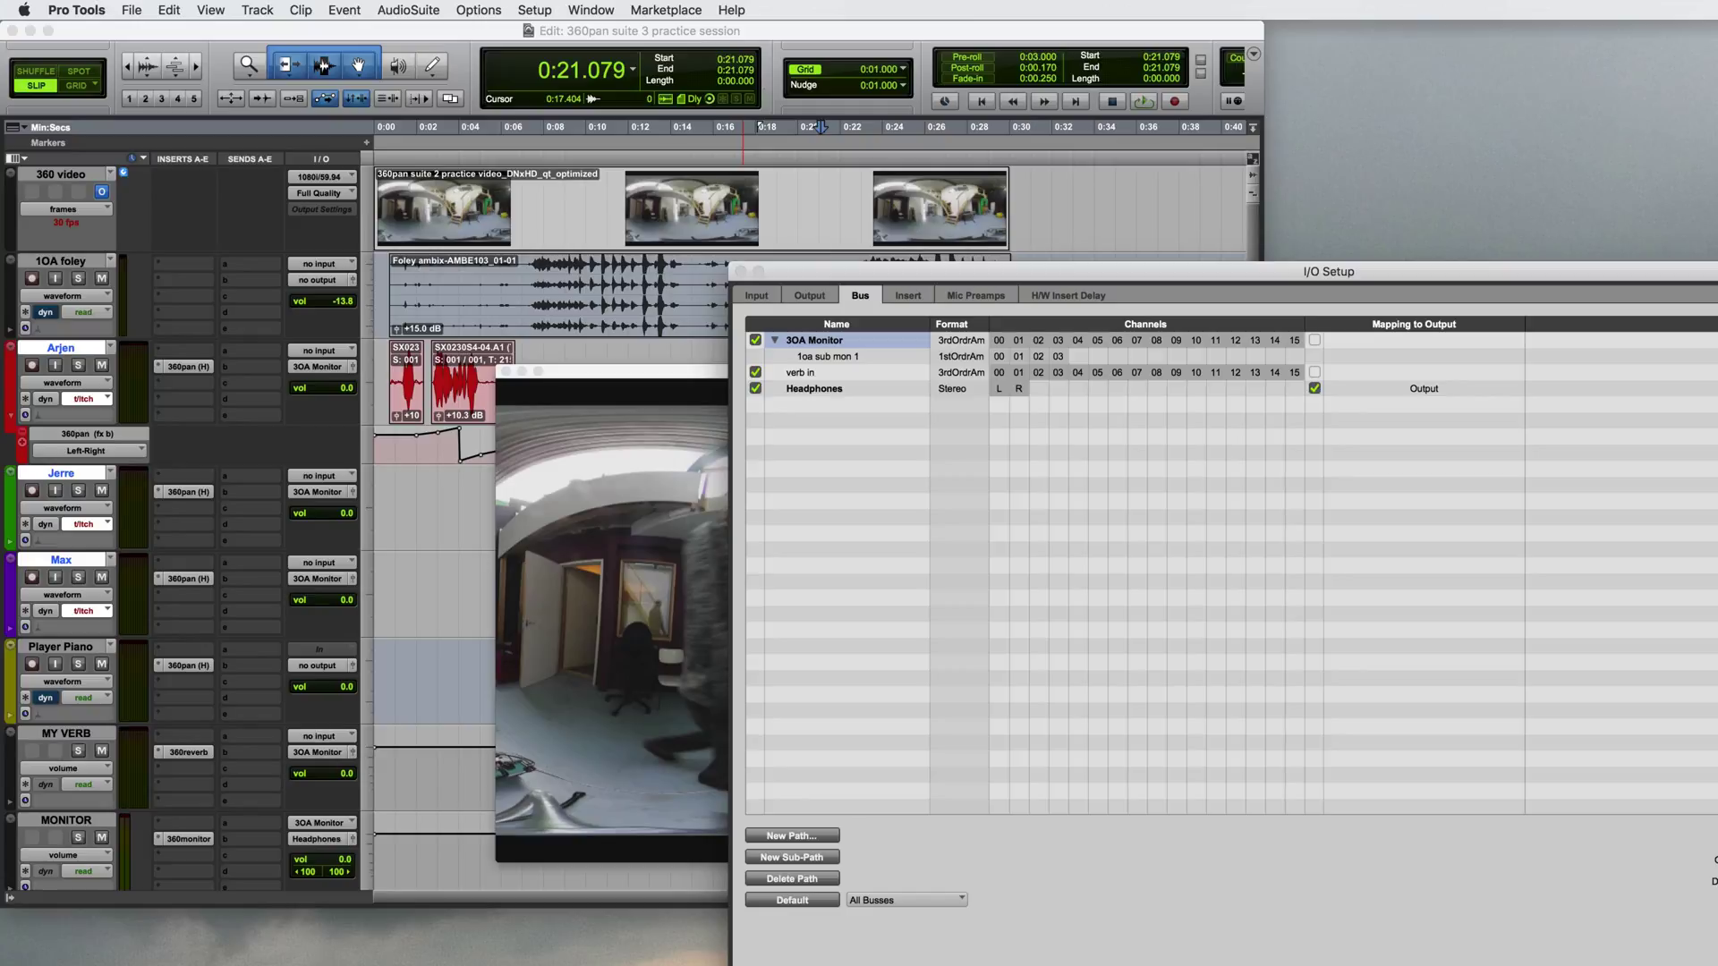
# - Add a 1st Order Ambisonics sub-path, 1oa verb in 1, under the verb in bus
pyautogui.click(866, 374)
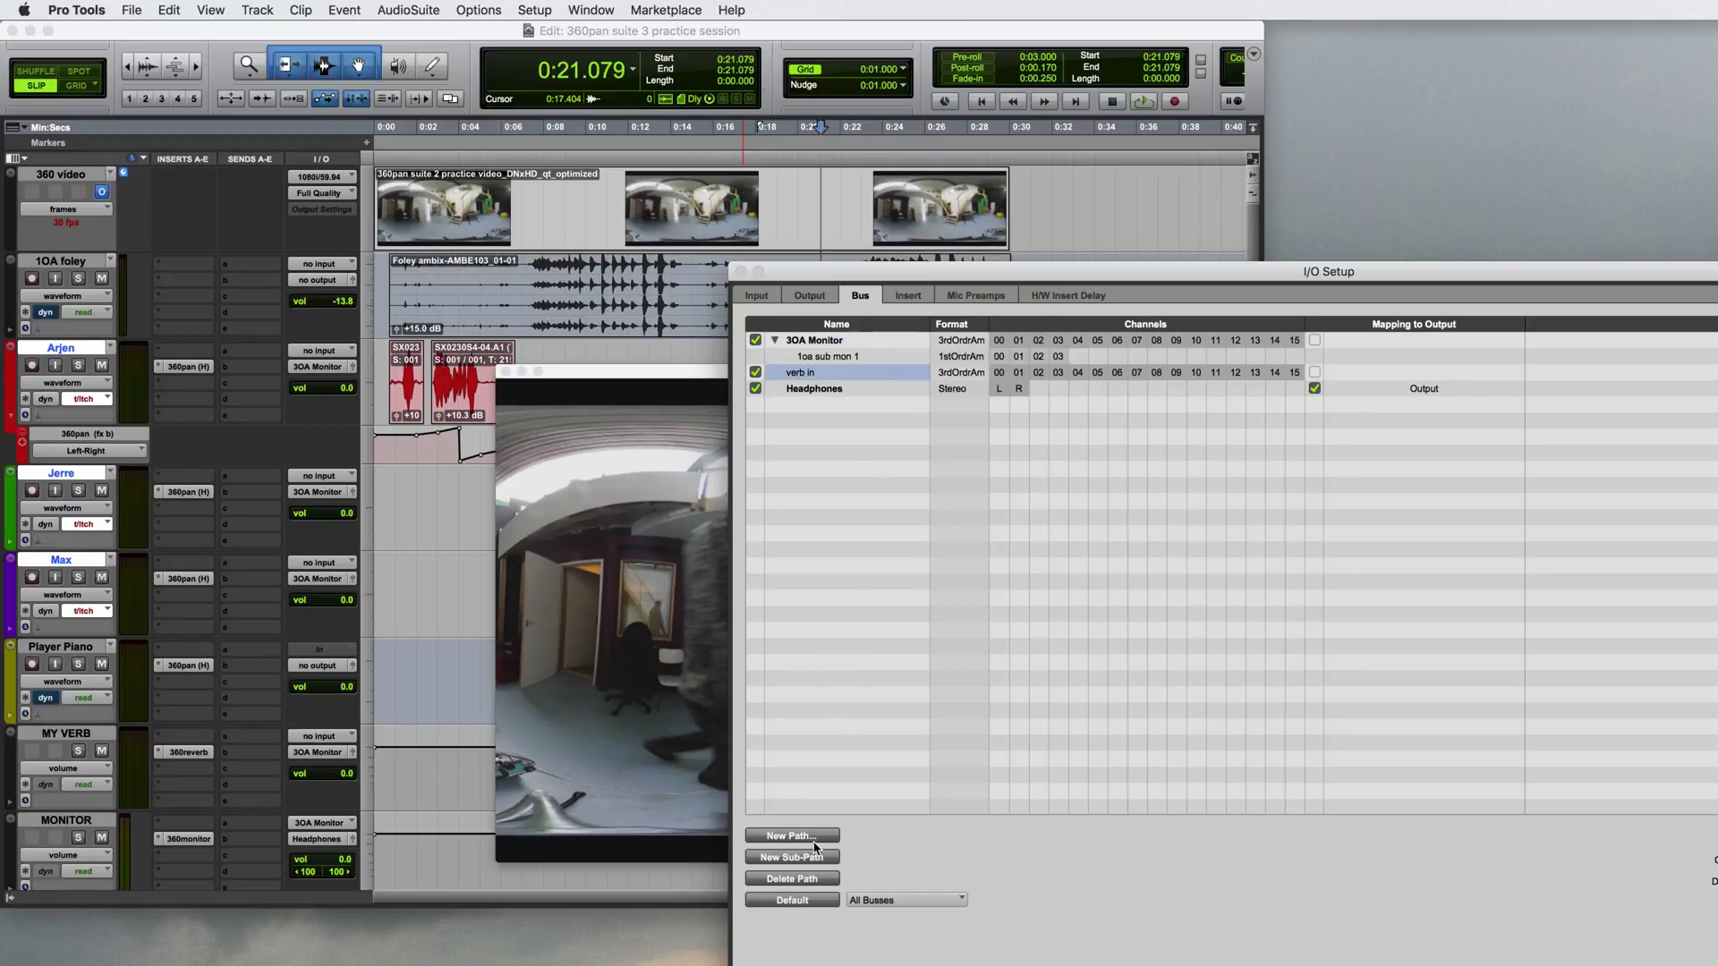
pyautogui.click(792, 857)
pyautogui.click(1265, 522)
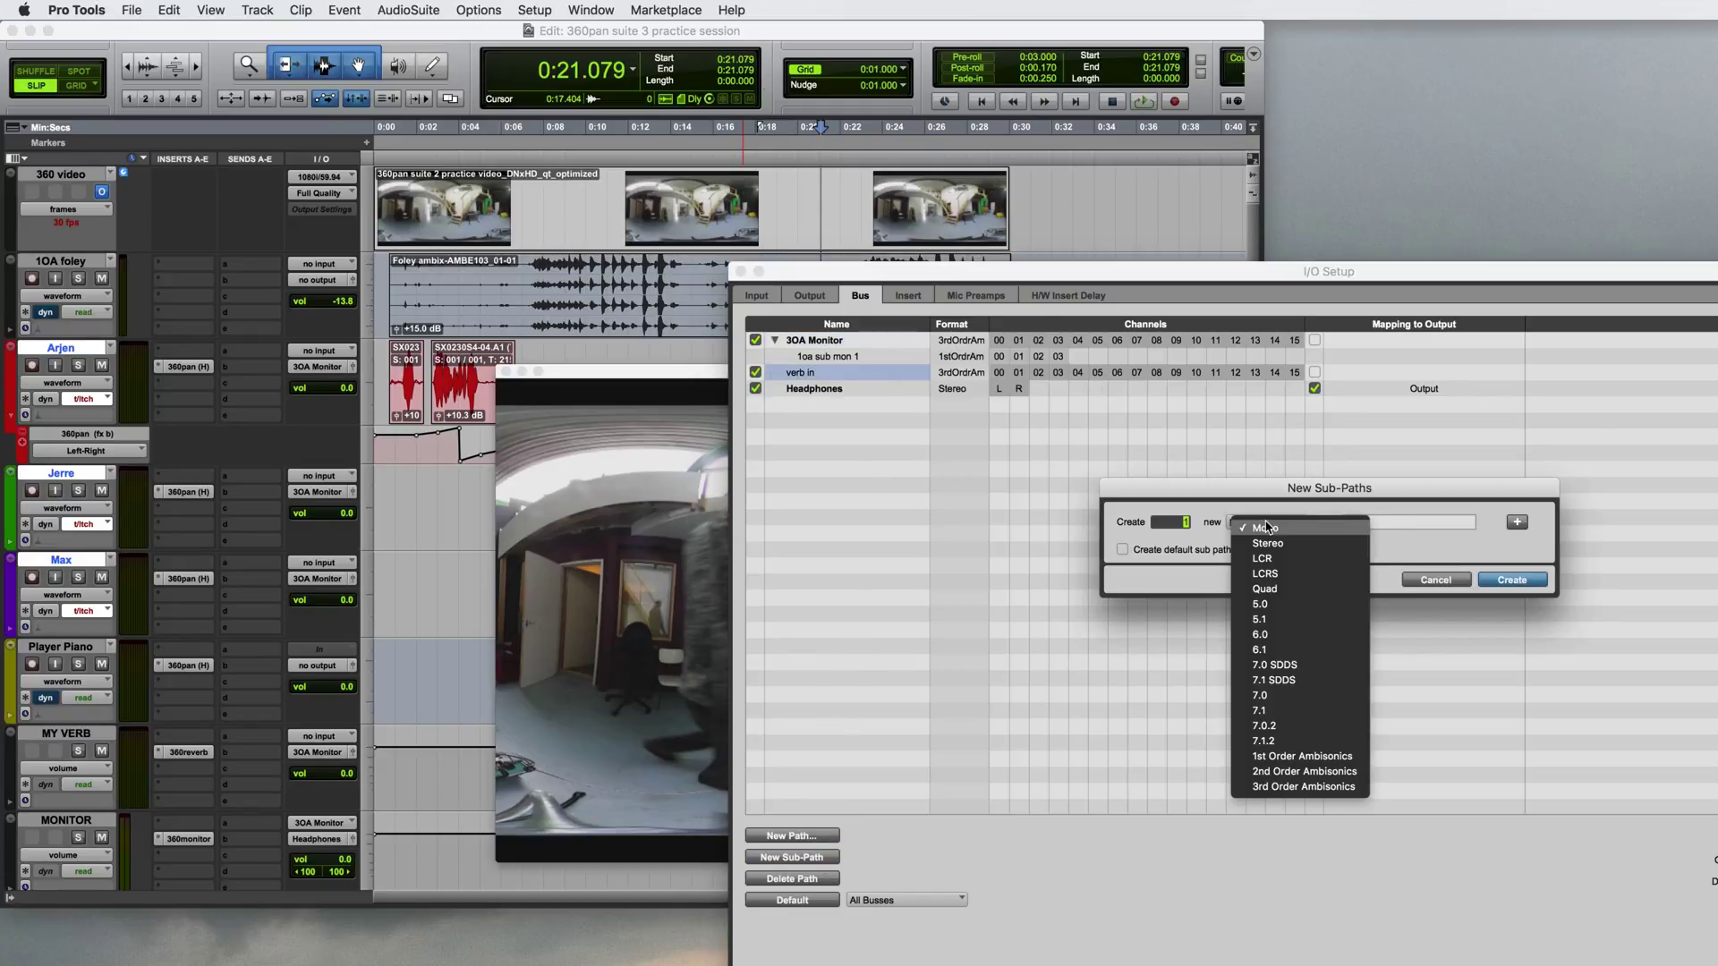
pyautogui.click(1289, 754)
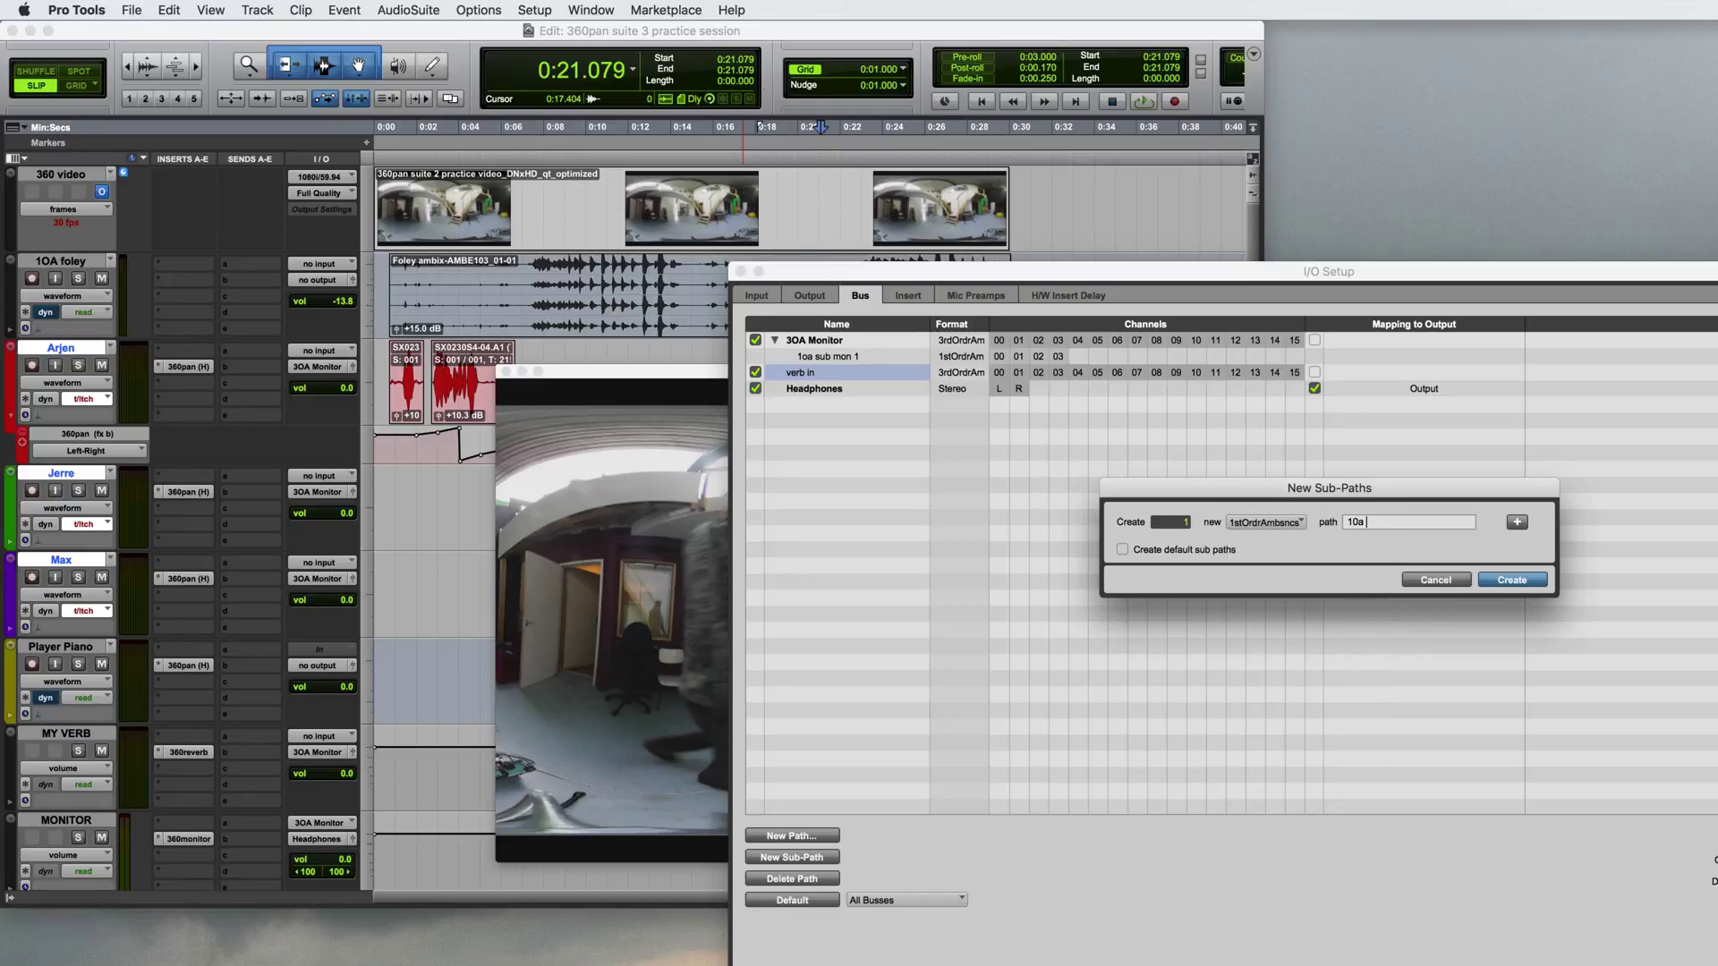
pyautogui.press('Return')
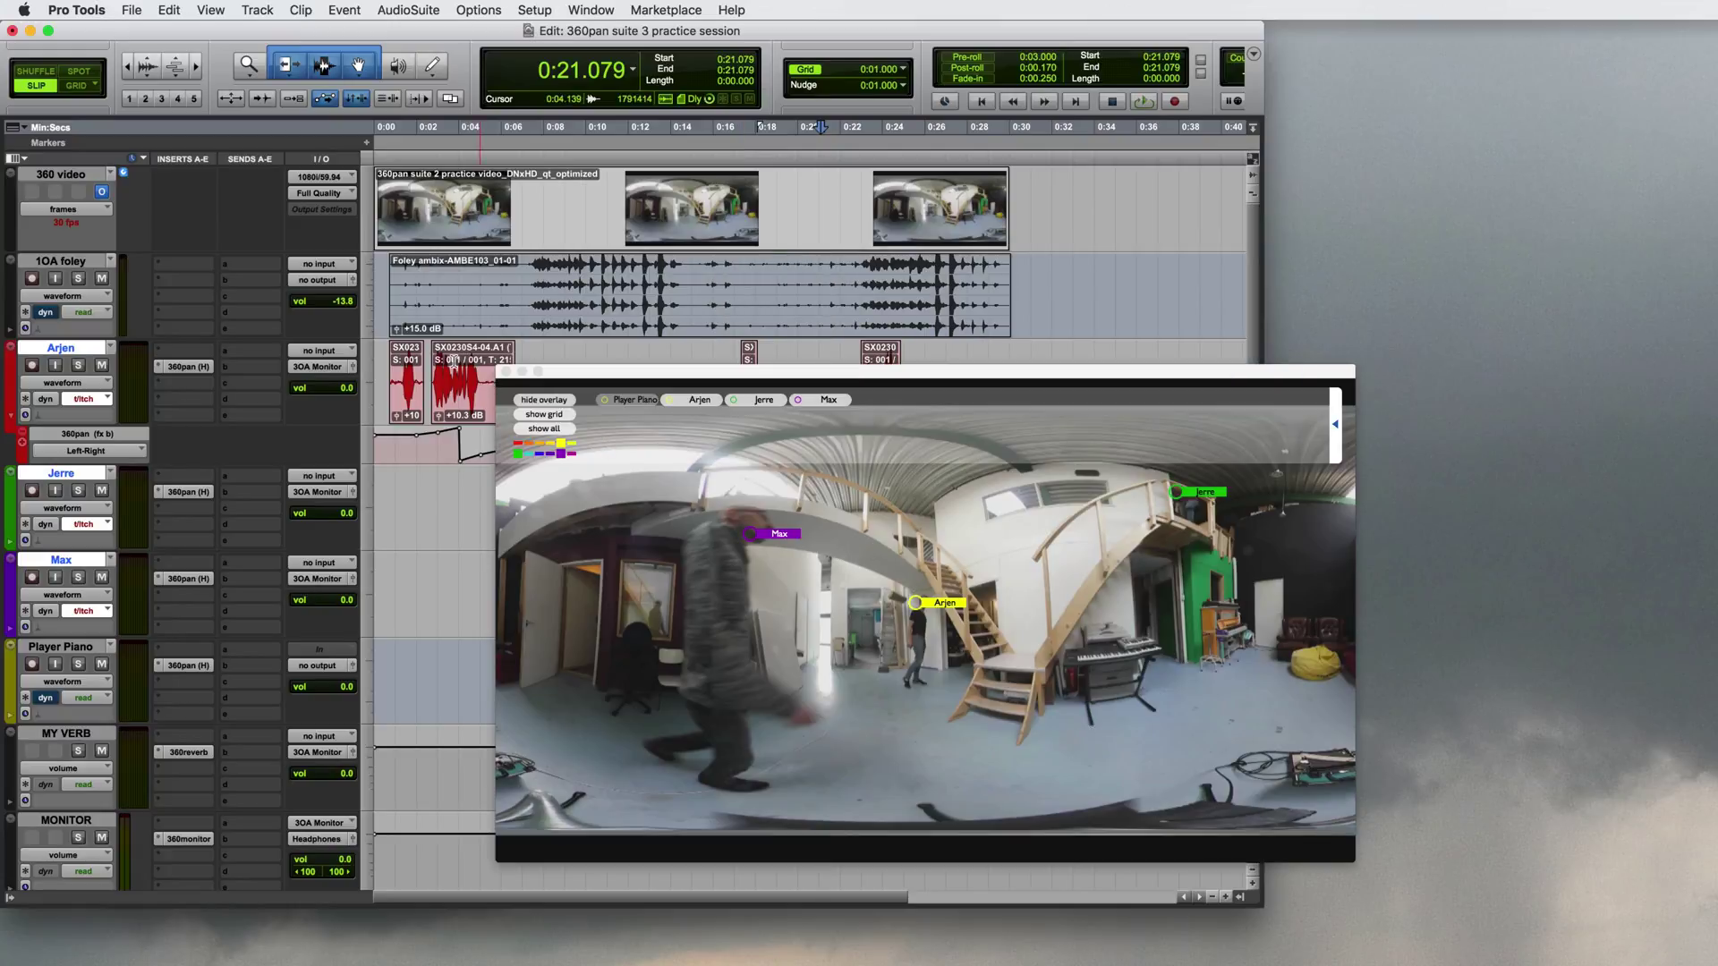
# - Route 1OA foley's output to 1oa sub mon 1 and send it to 1oa verb in 1 at 0.0 dB
pyautogui.click(330, 285)
pyautogui.moveTo(352, 334)
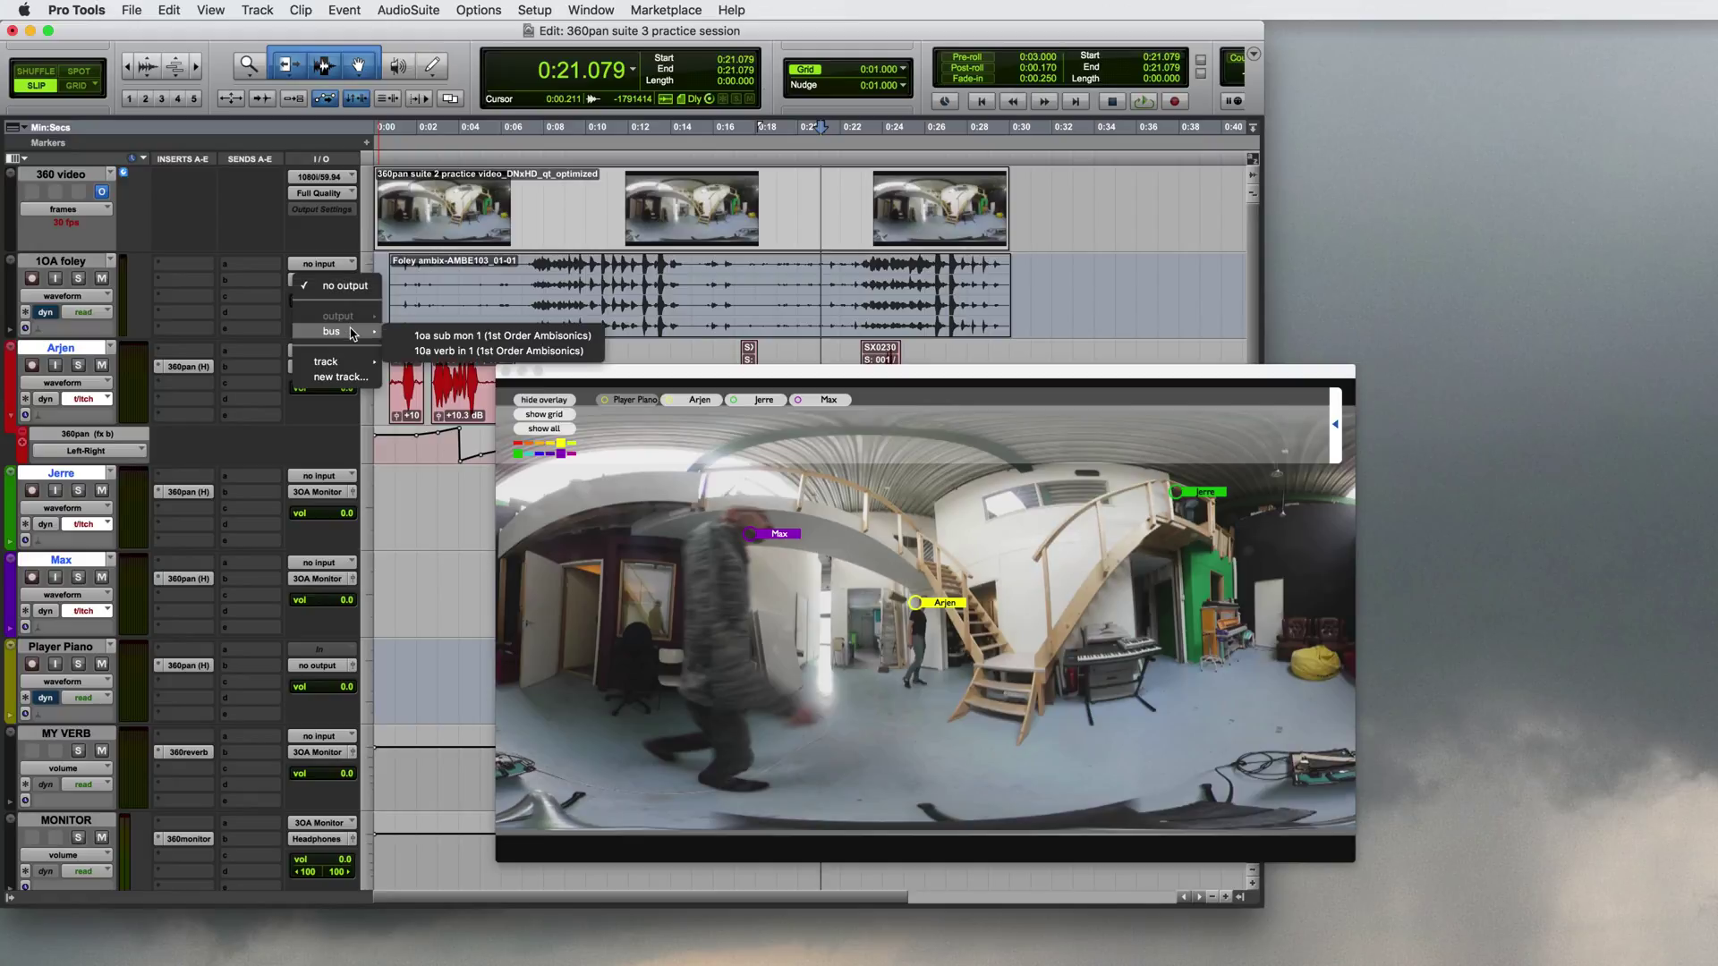
pyautogui.click(448, 338)
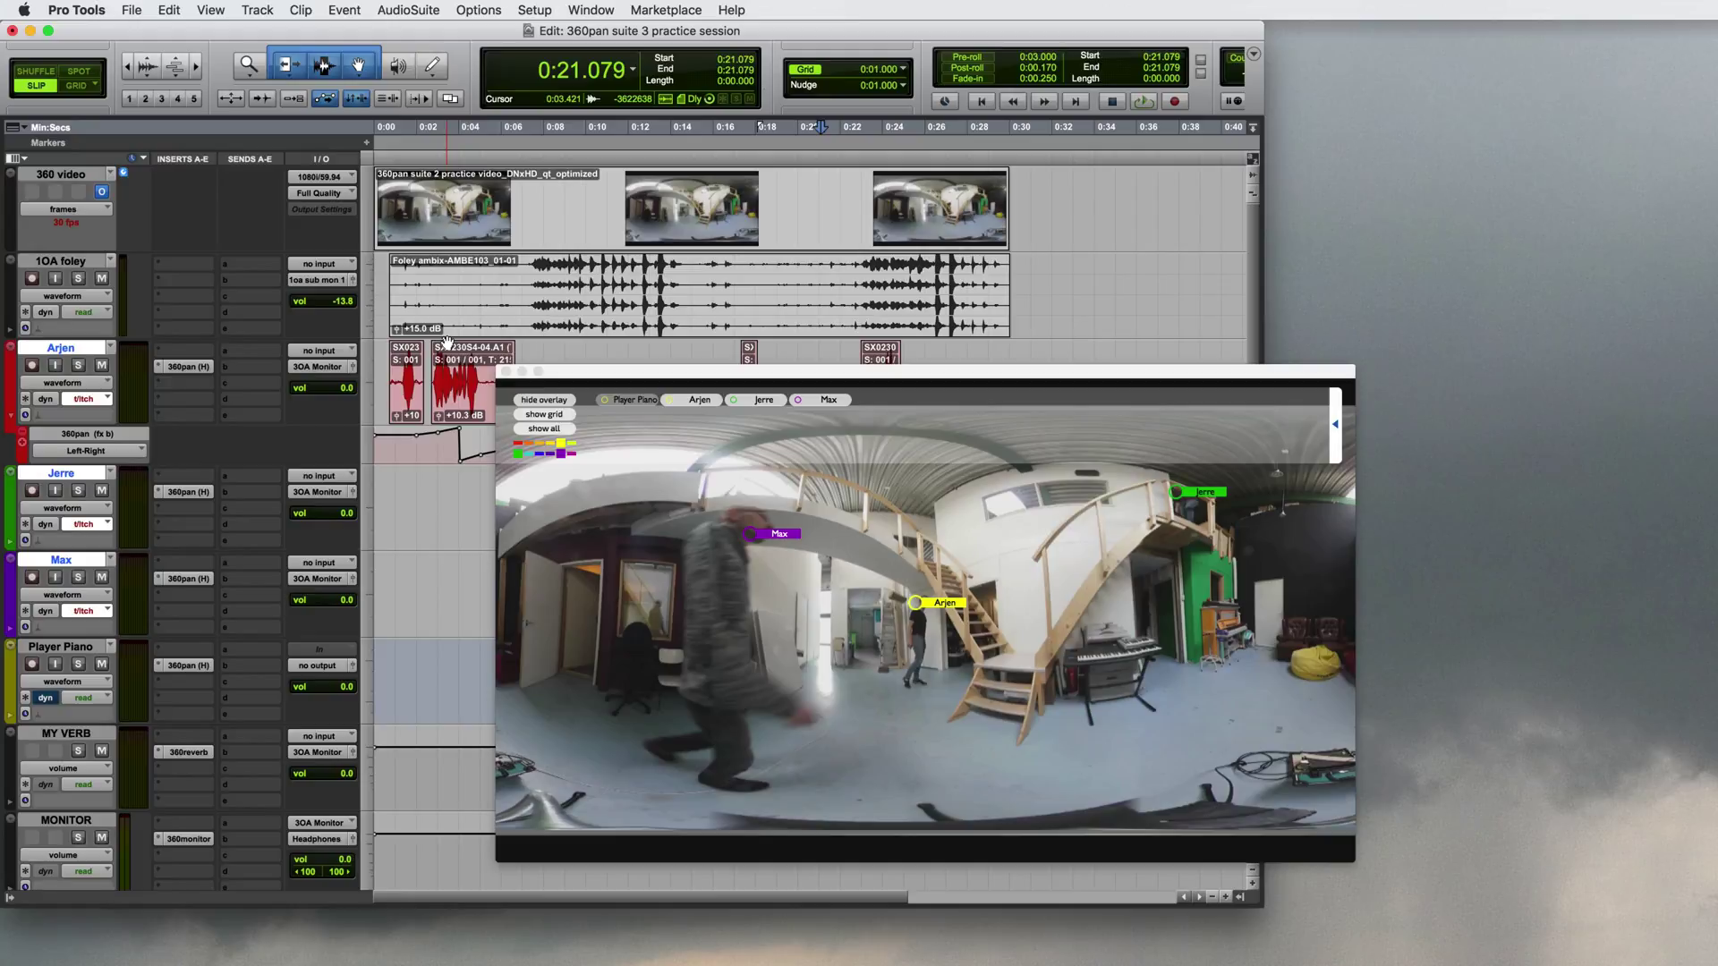
pyautogui.click(260, 286)
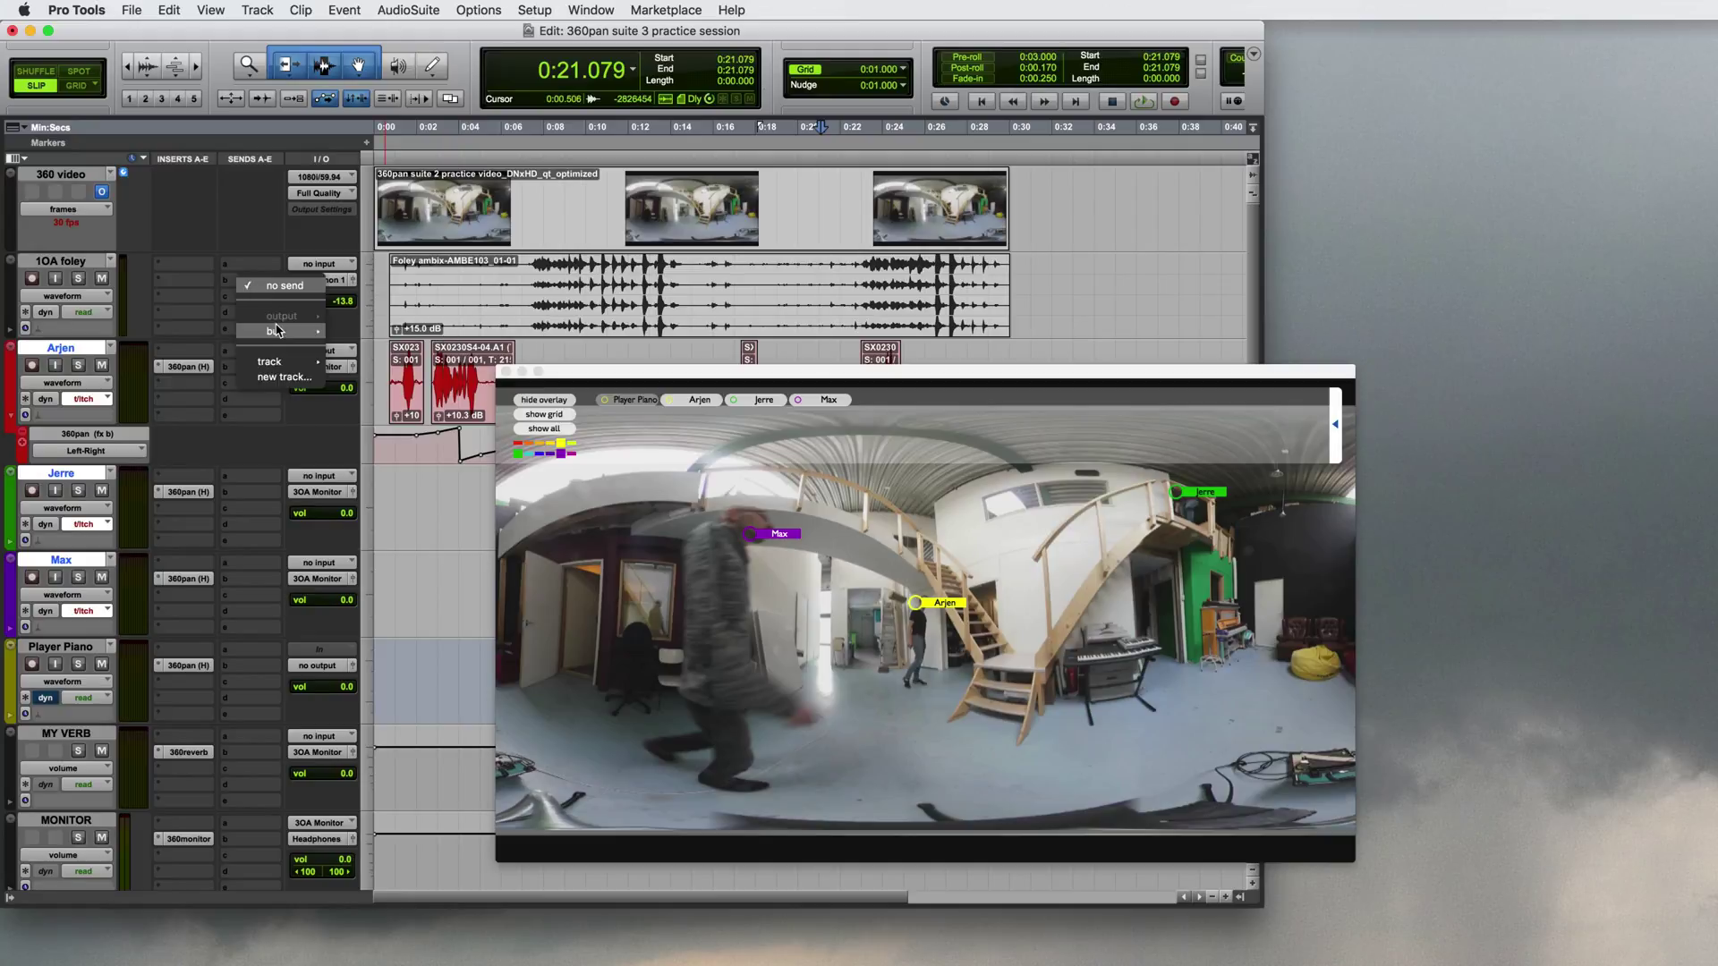
pyautogui.moveTo(280, 332)
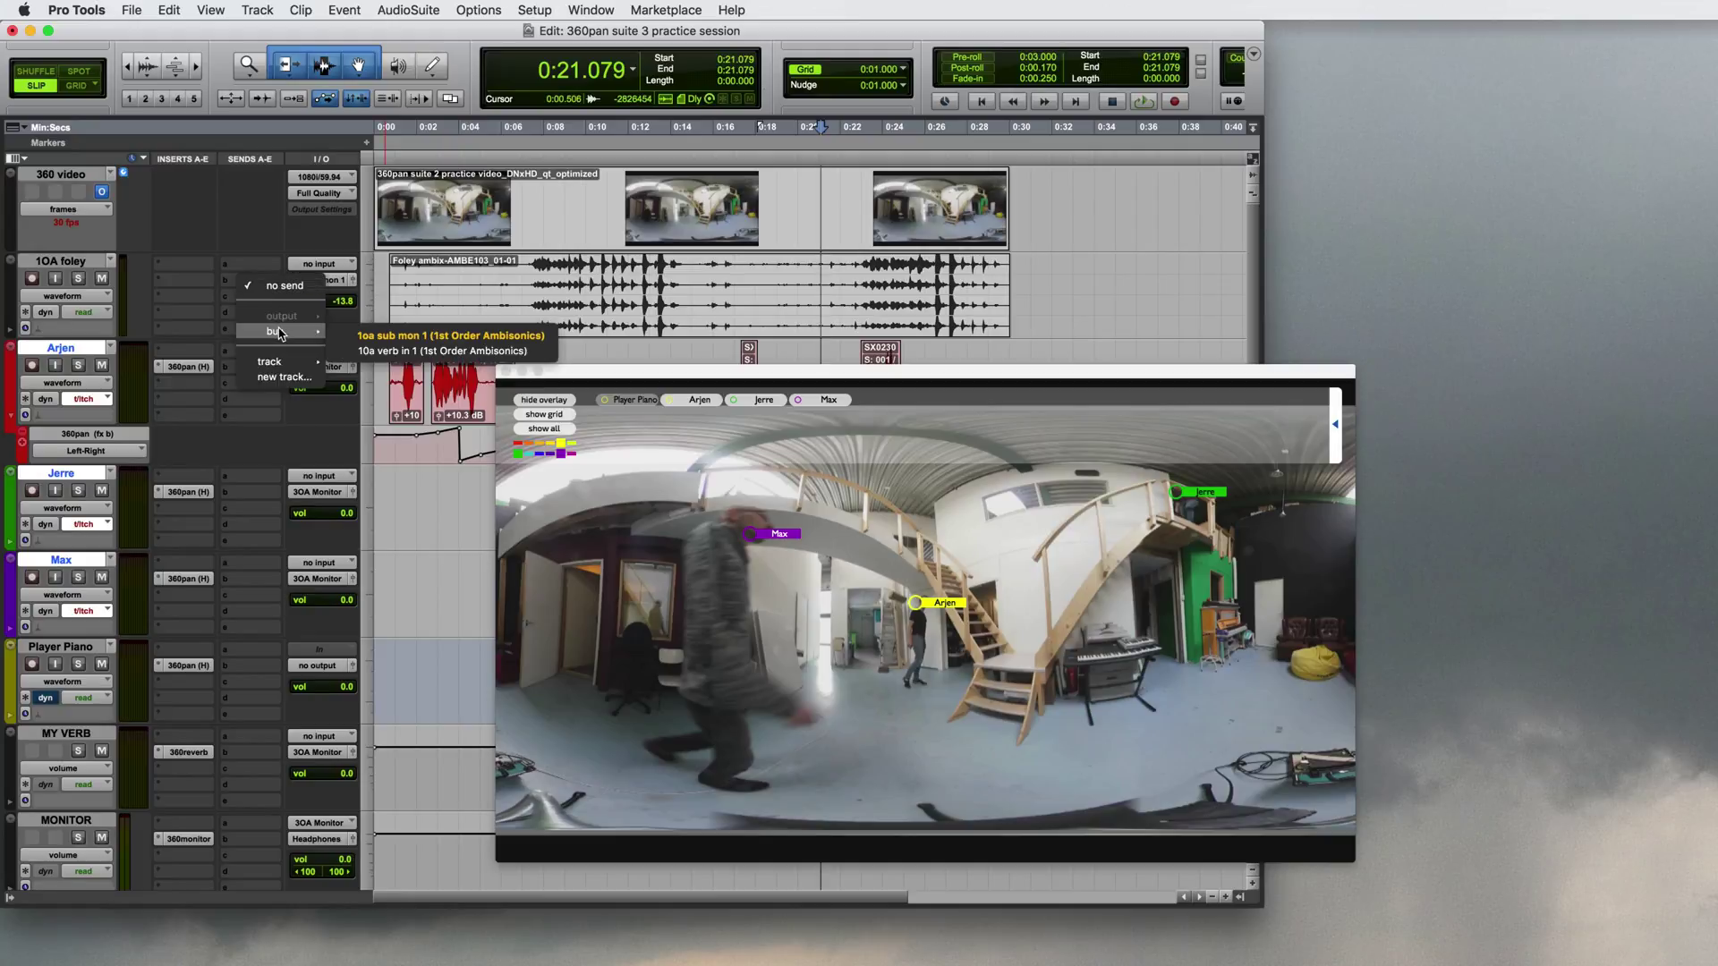
pyautogui.click(367, 352)
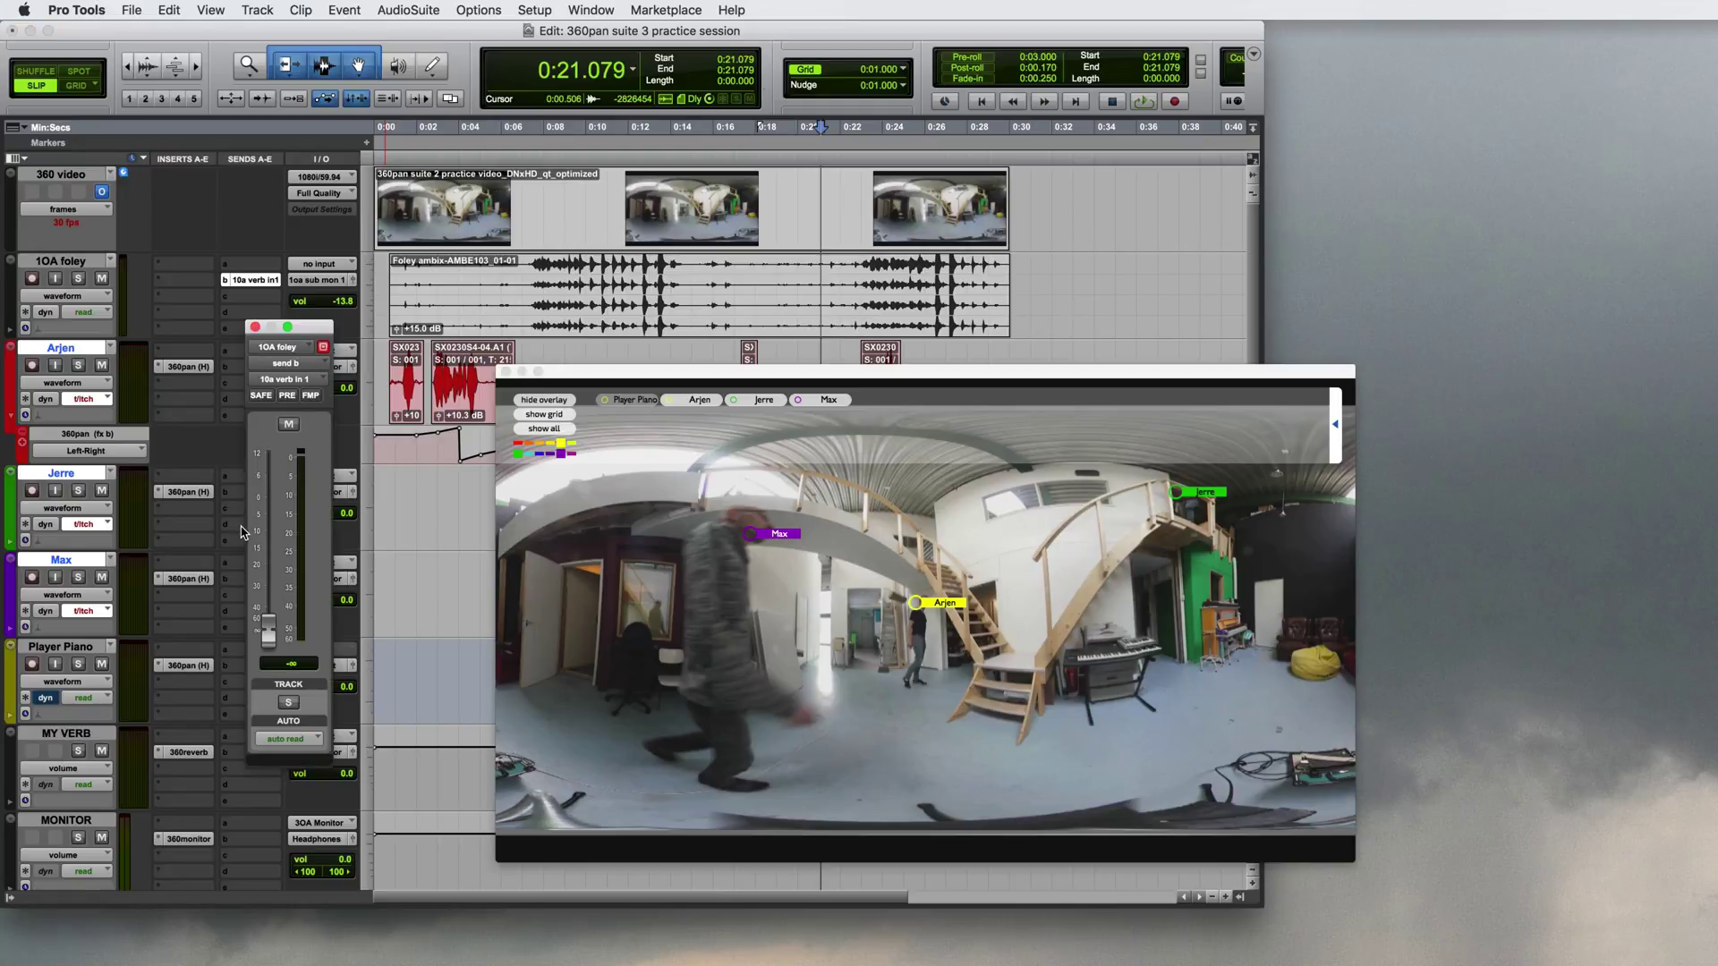
pyautogui.keyDown('alt'); pyautogui.click(272, 634); pyautogui.keyUp('alt')
pyautogui.click(257, 329)
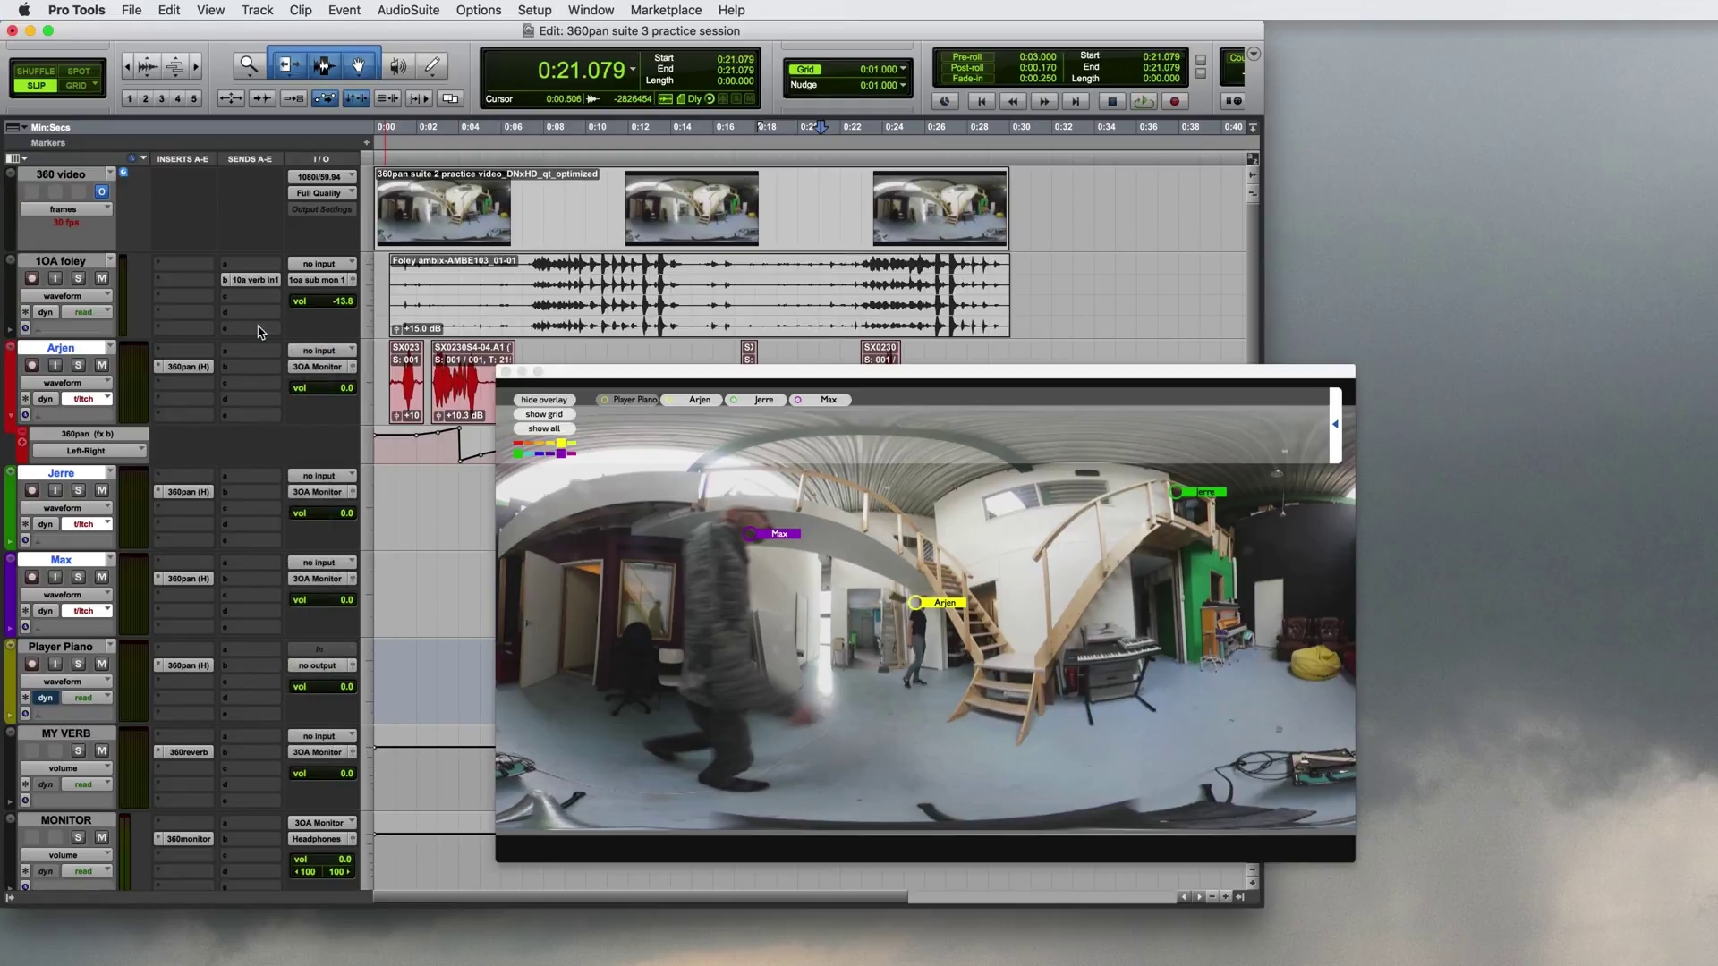
# - Set MY VERB's input to the verb in bus (3rd Order Ambisonics)
pyautogui.click(319, 736)
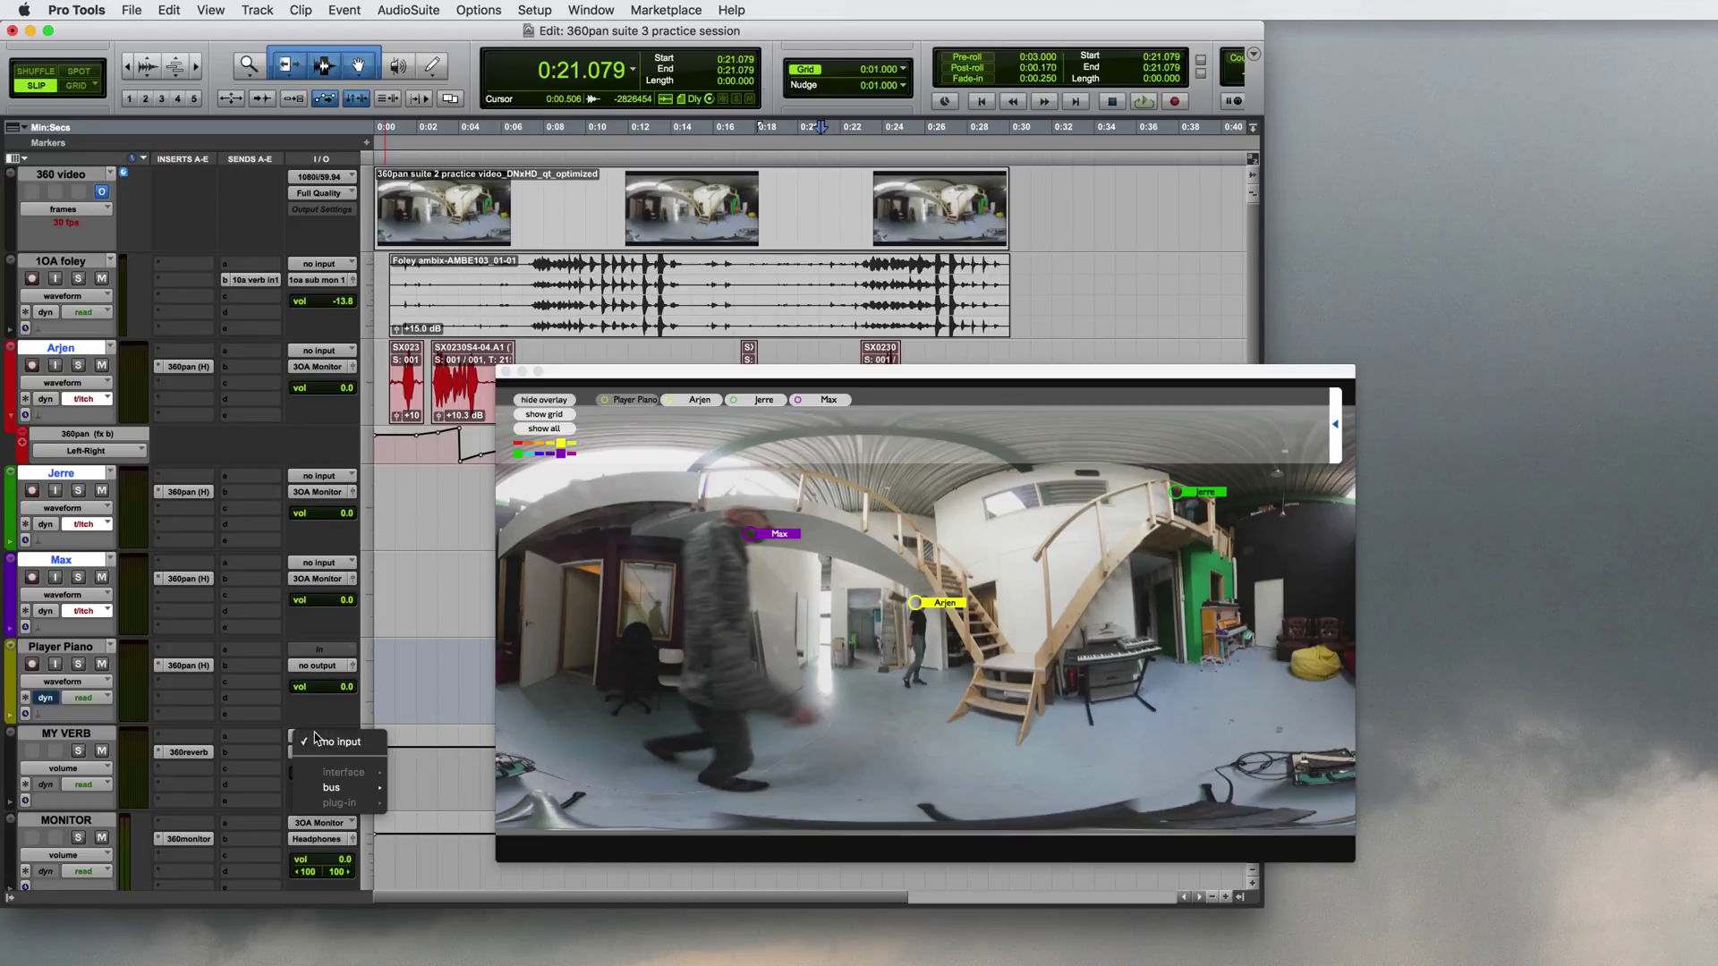
pyautogui.moveTo(329, 788)
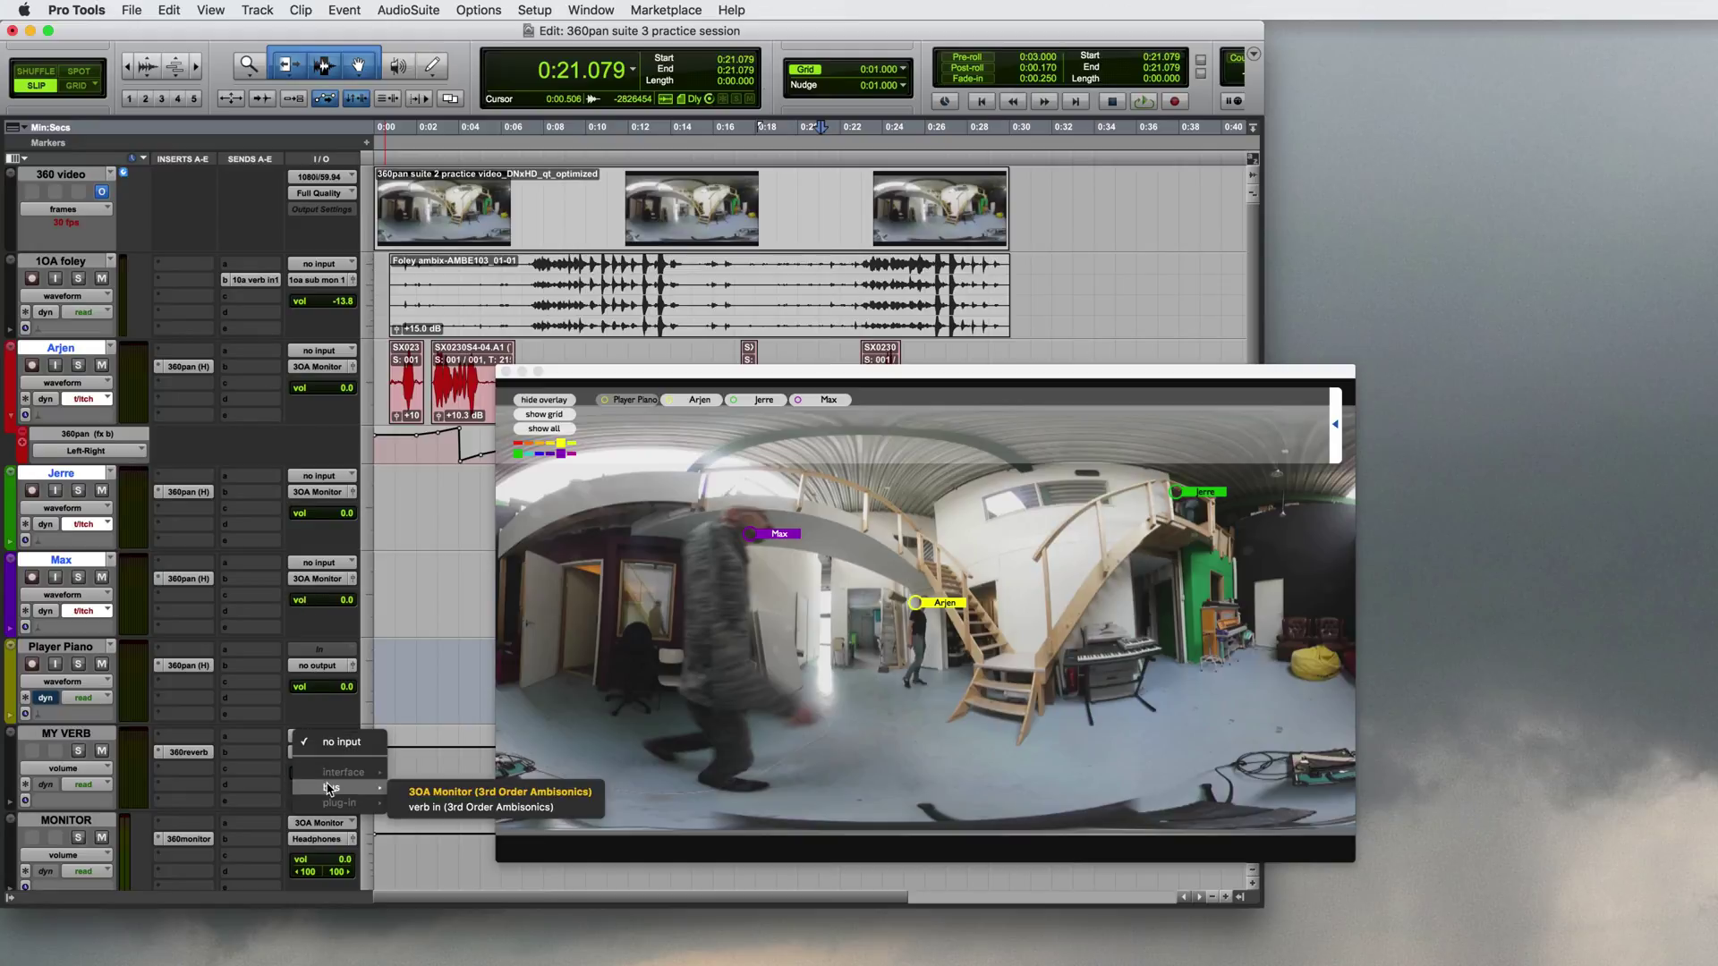
pyautogui.click(451, 807)
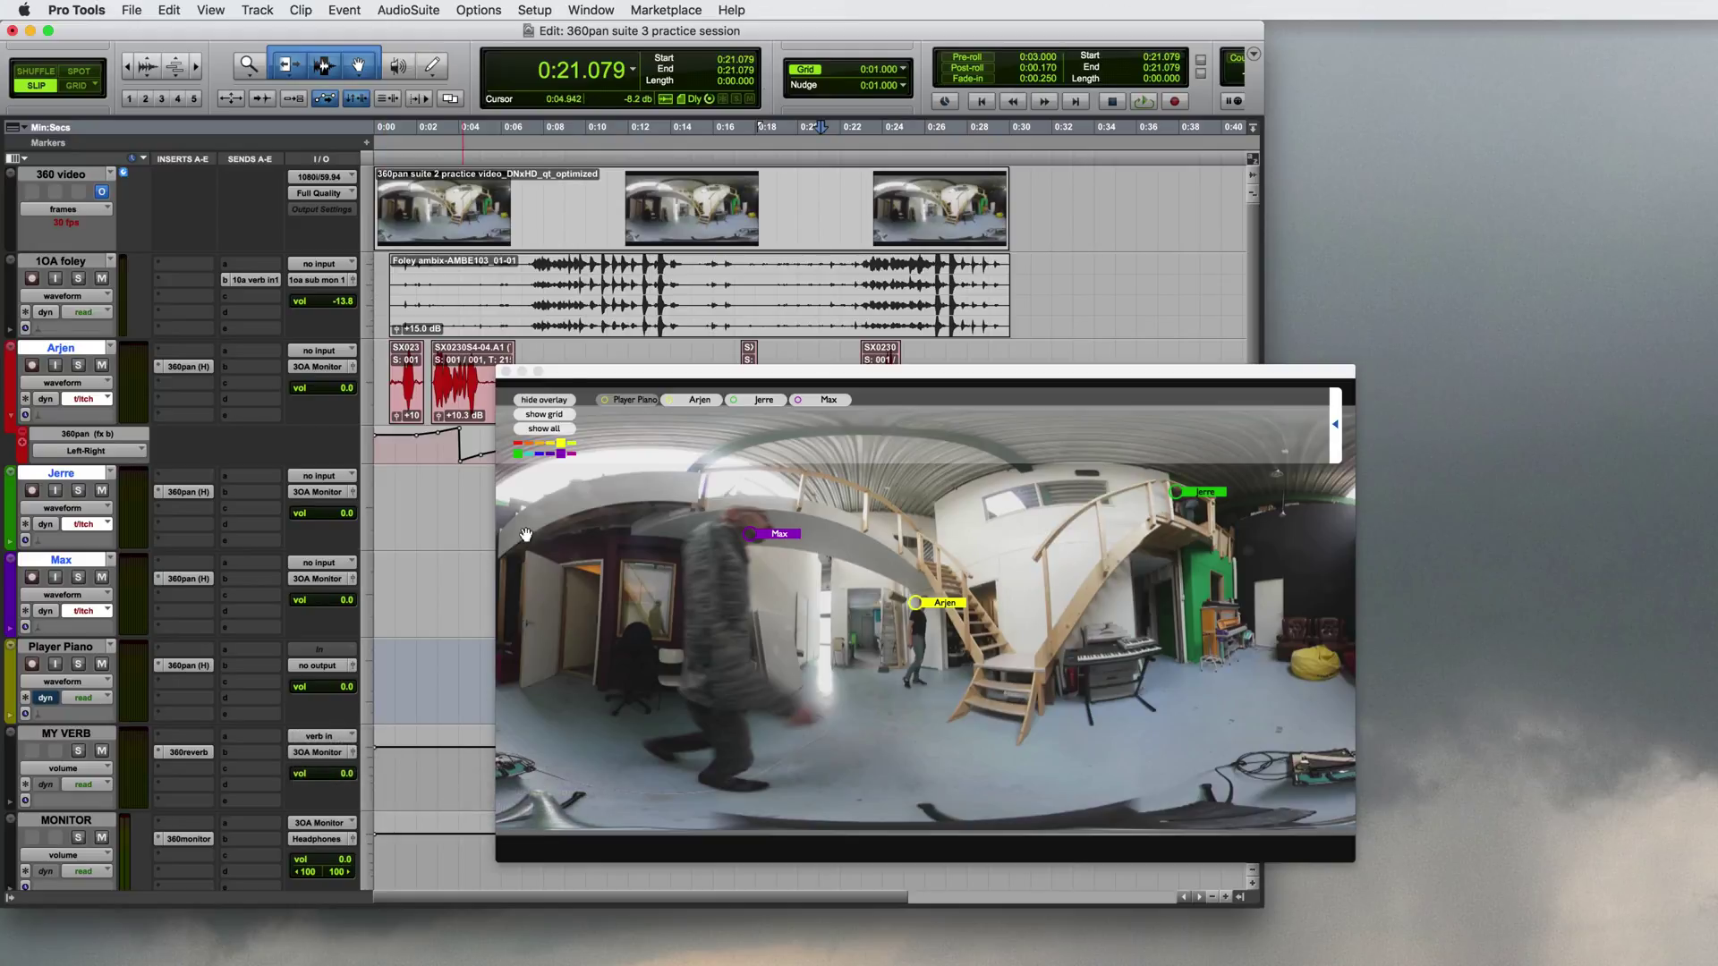
# - Audition the mix from 0:07.097 and then from 0:15.419
pyautogui.click(525, 158)
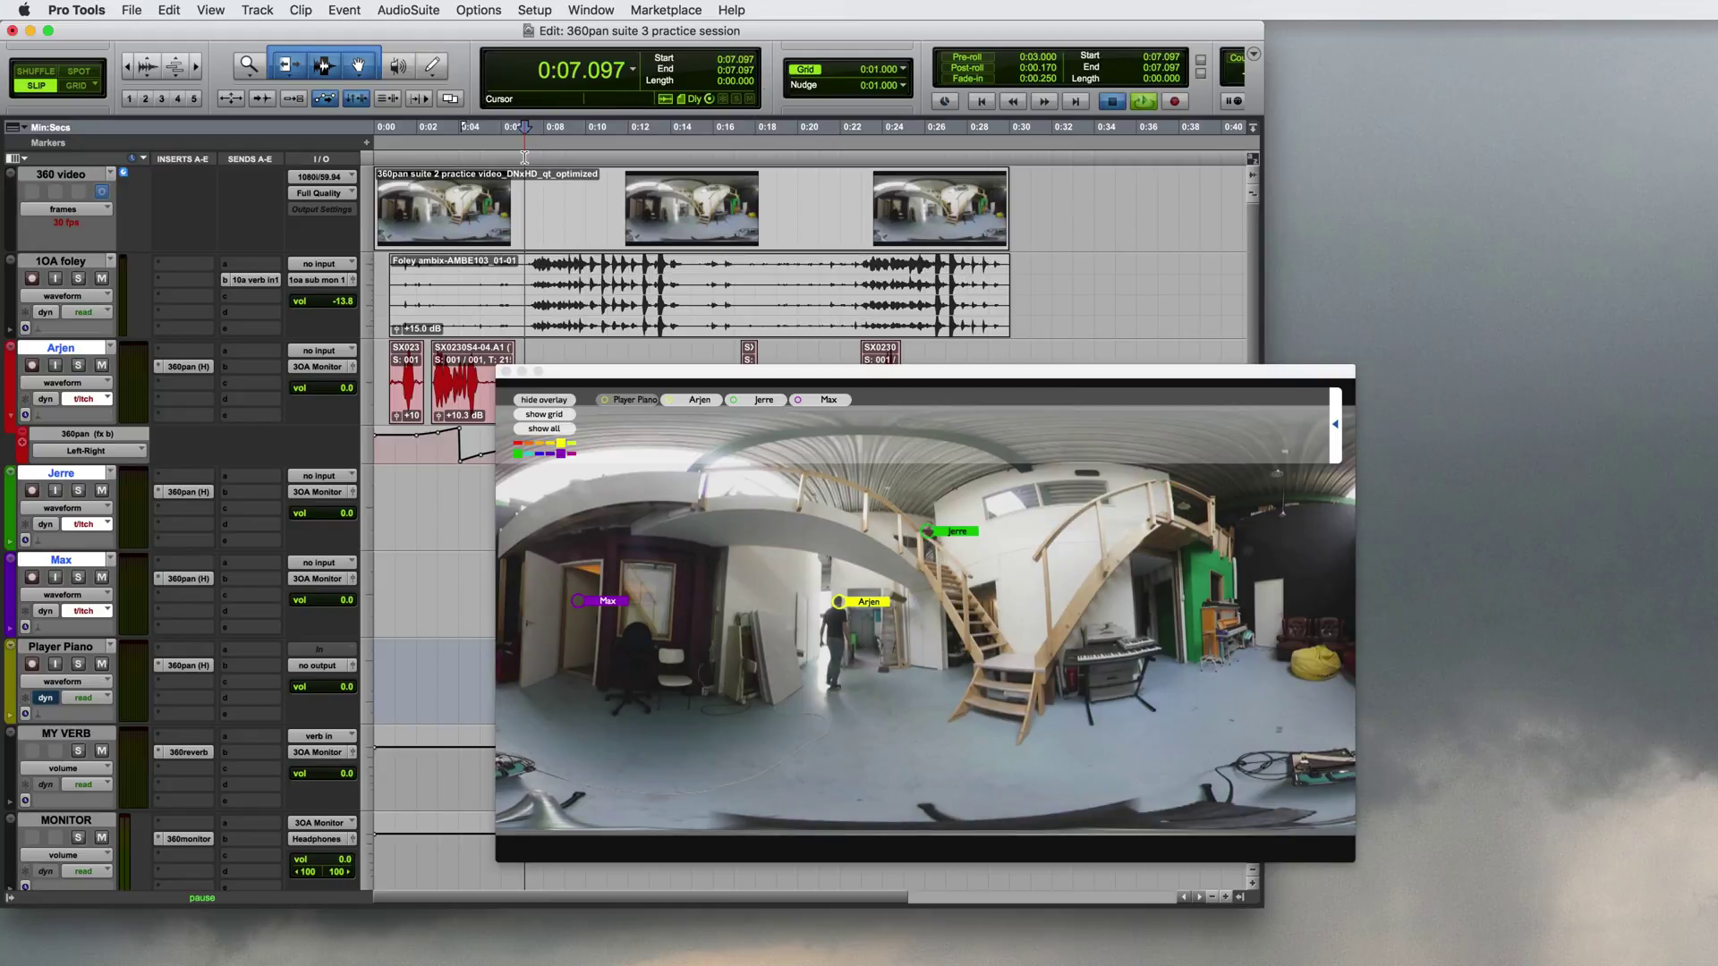
pyautogui.press('space')
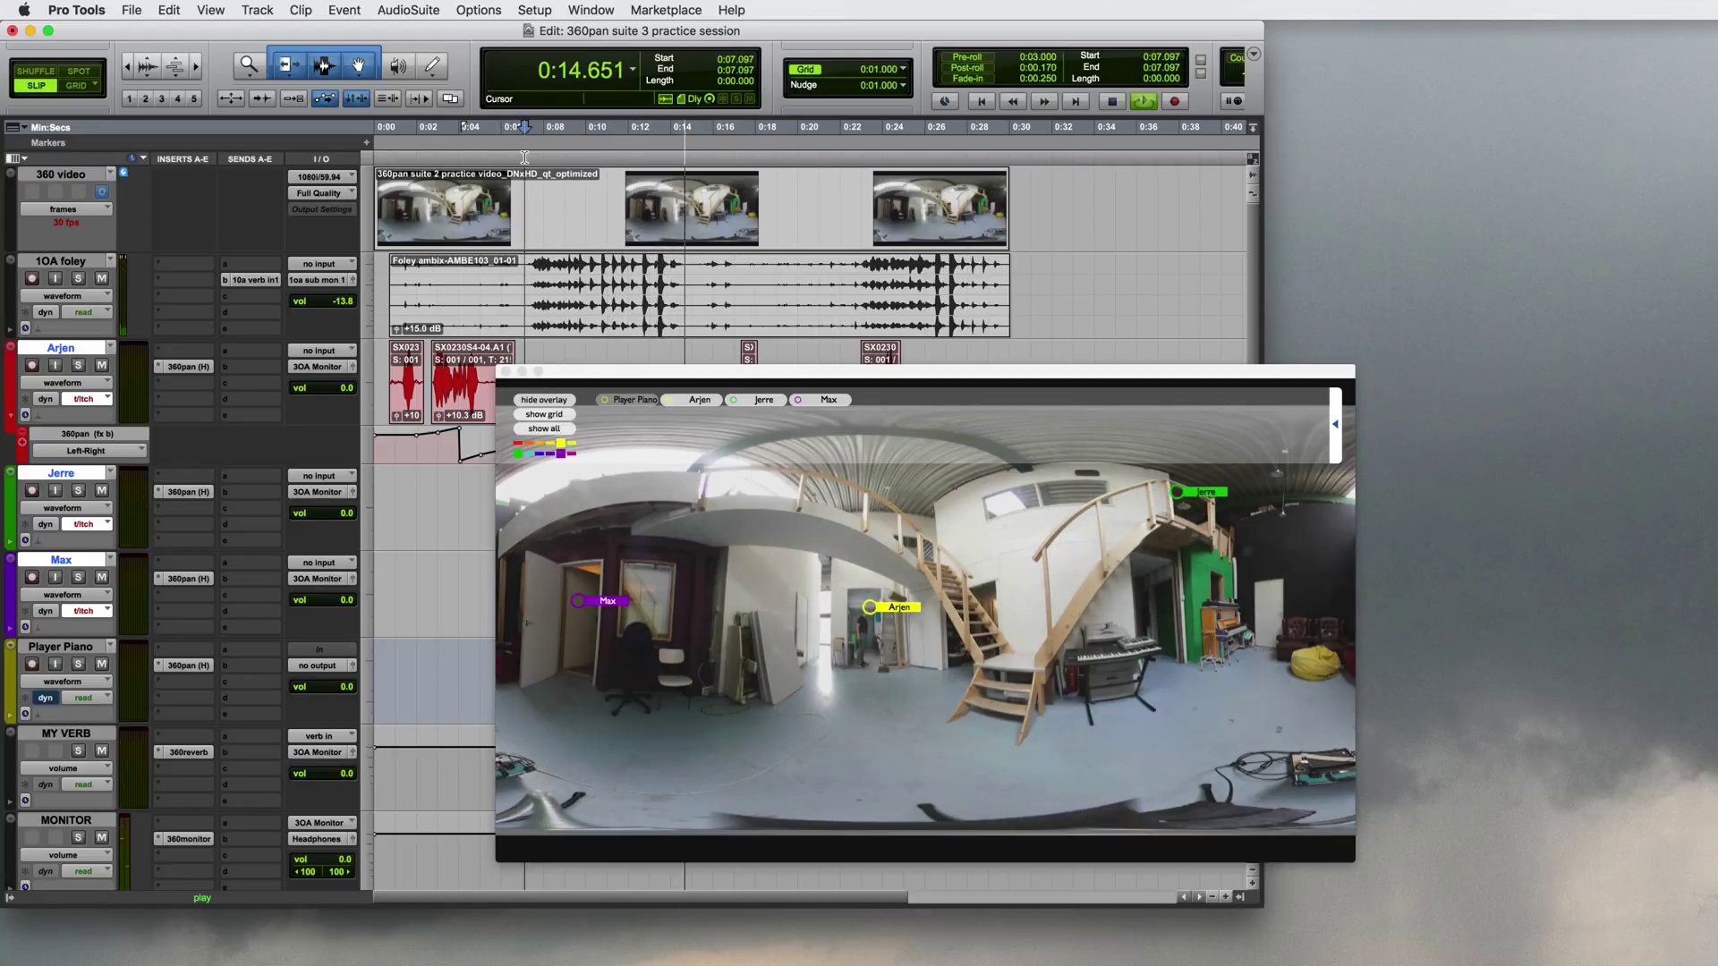
pyautogui.press('space')
pyautogui.click(701, 159)
pyautogui.press('space')
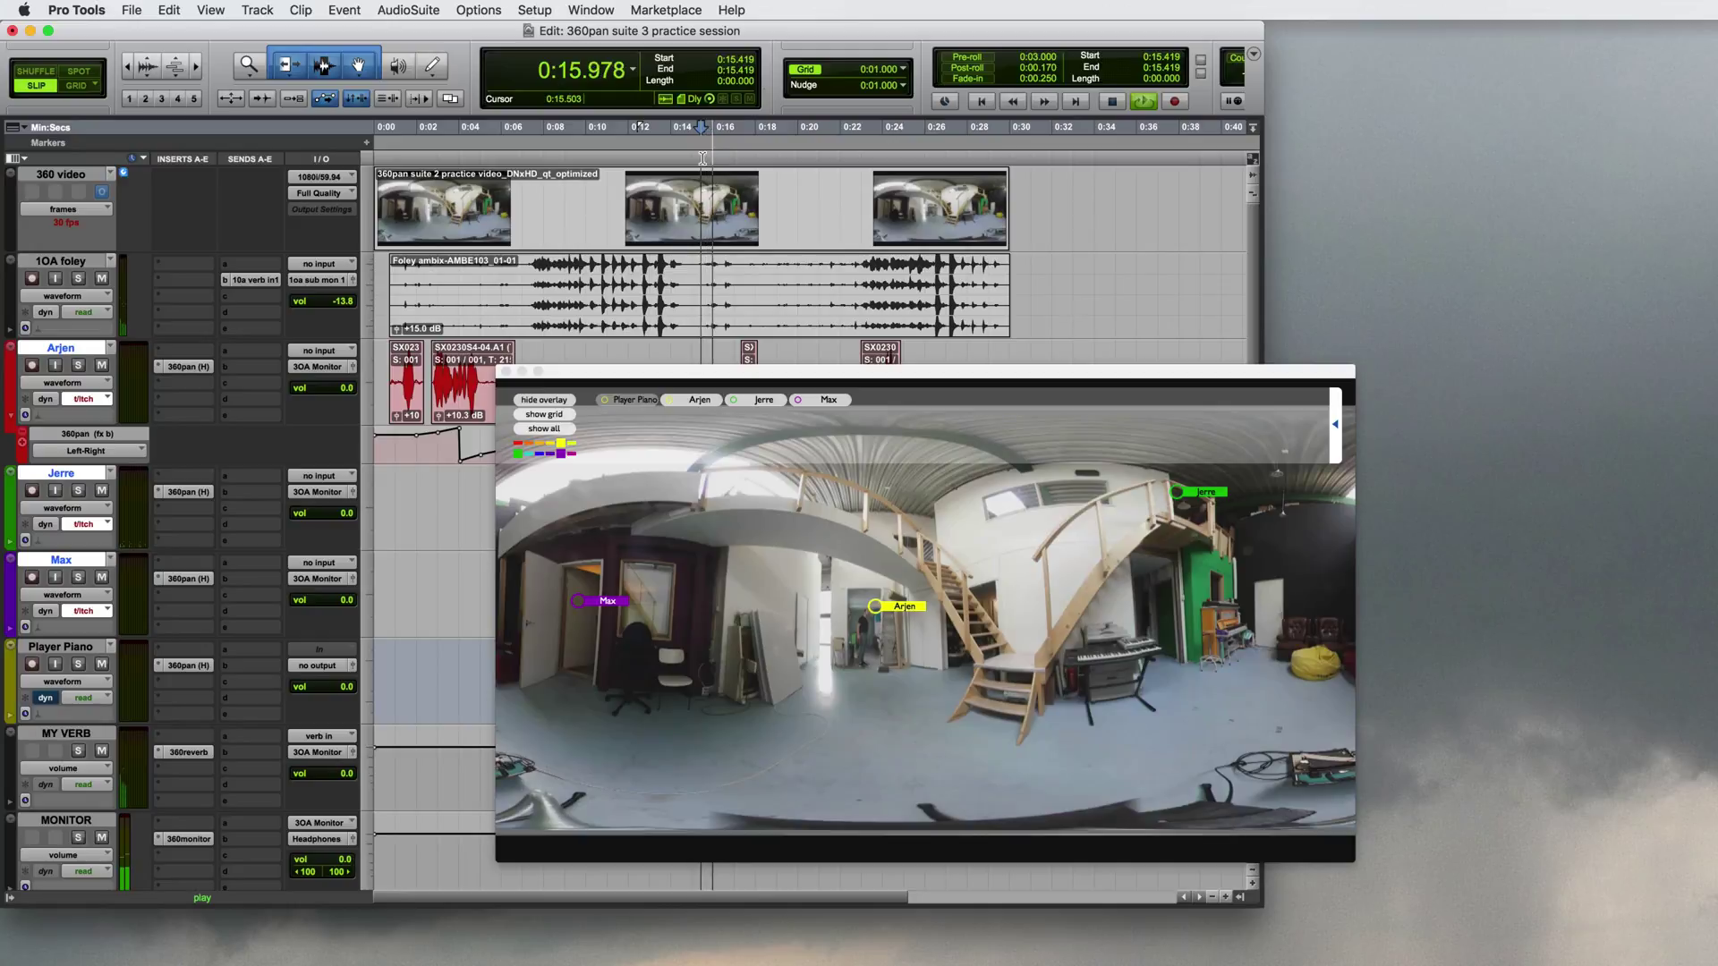
pyautogui.press('space')
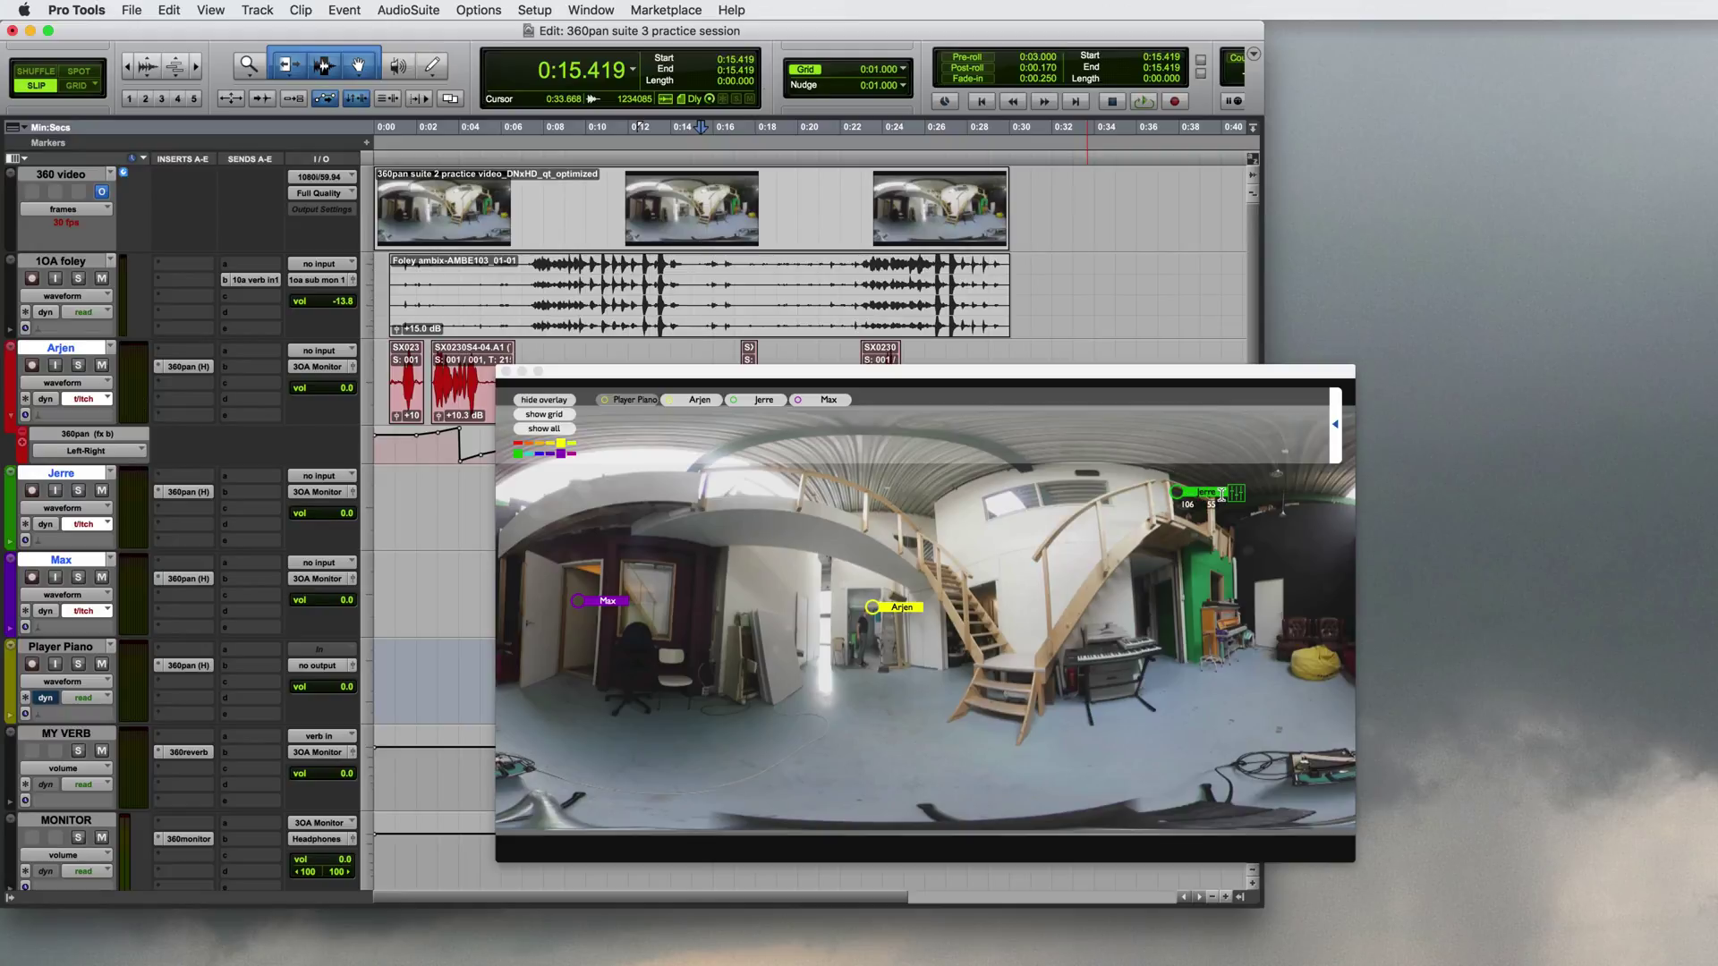
# - Show Jerre's sliders and write touch automation for Jerre during playback
pyautogui.click(1235, 494)
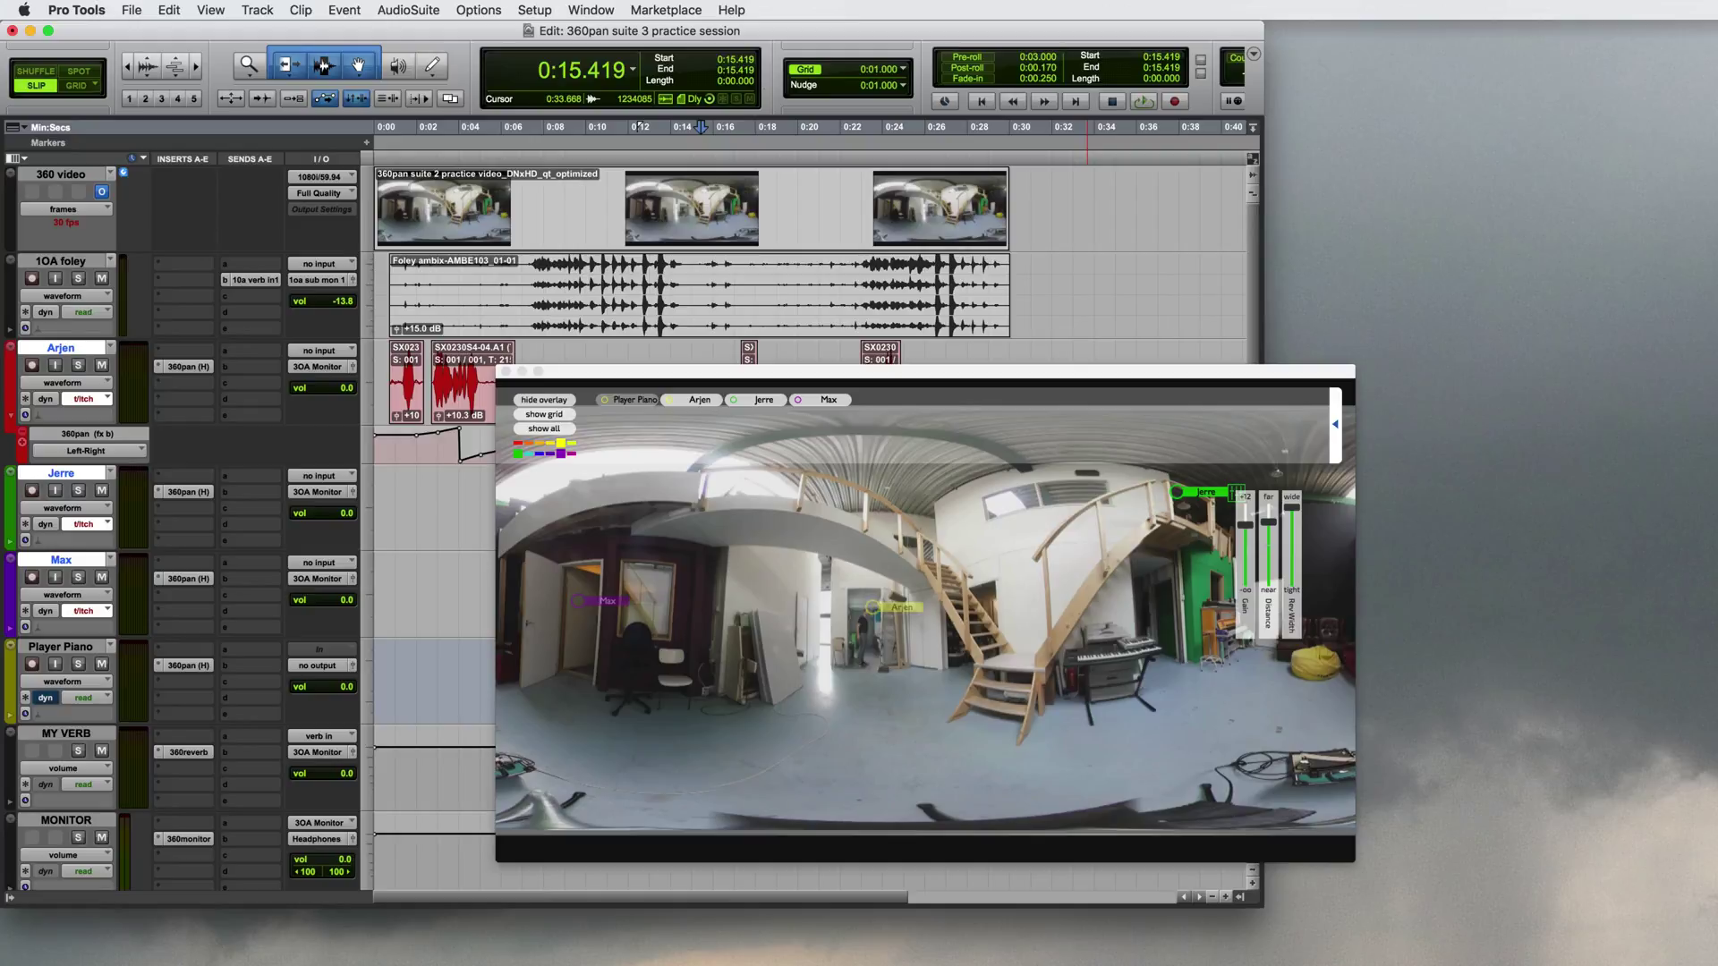
pyautogui.press('space')
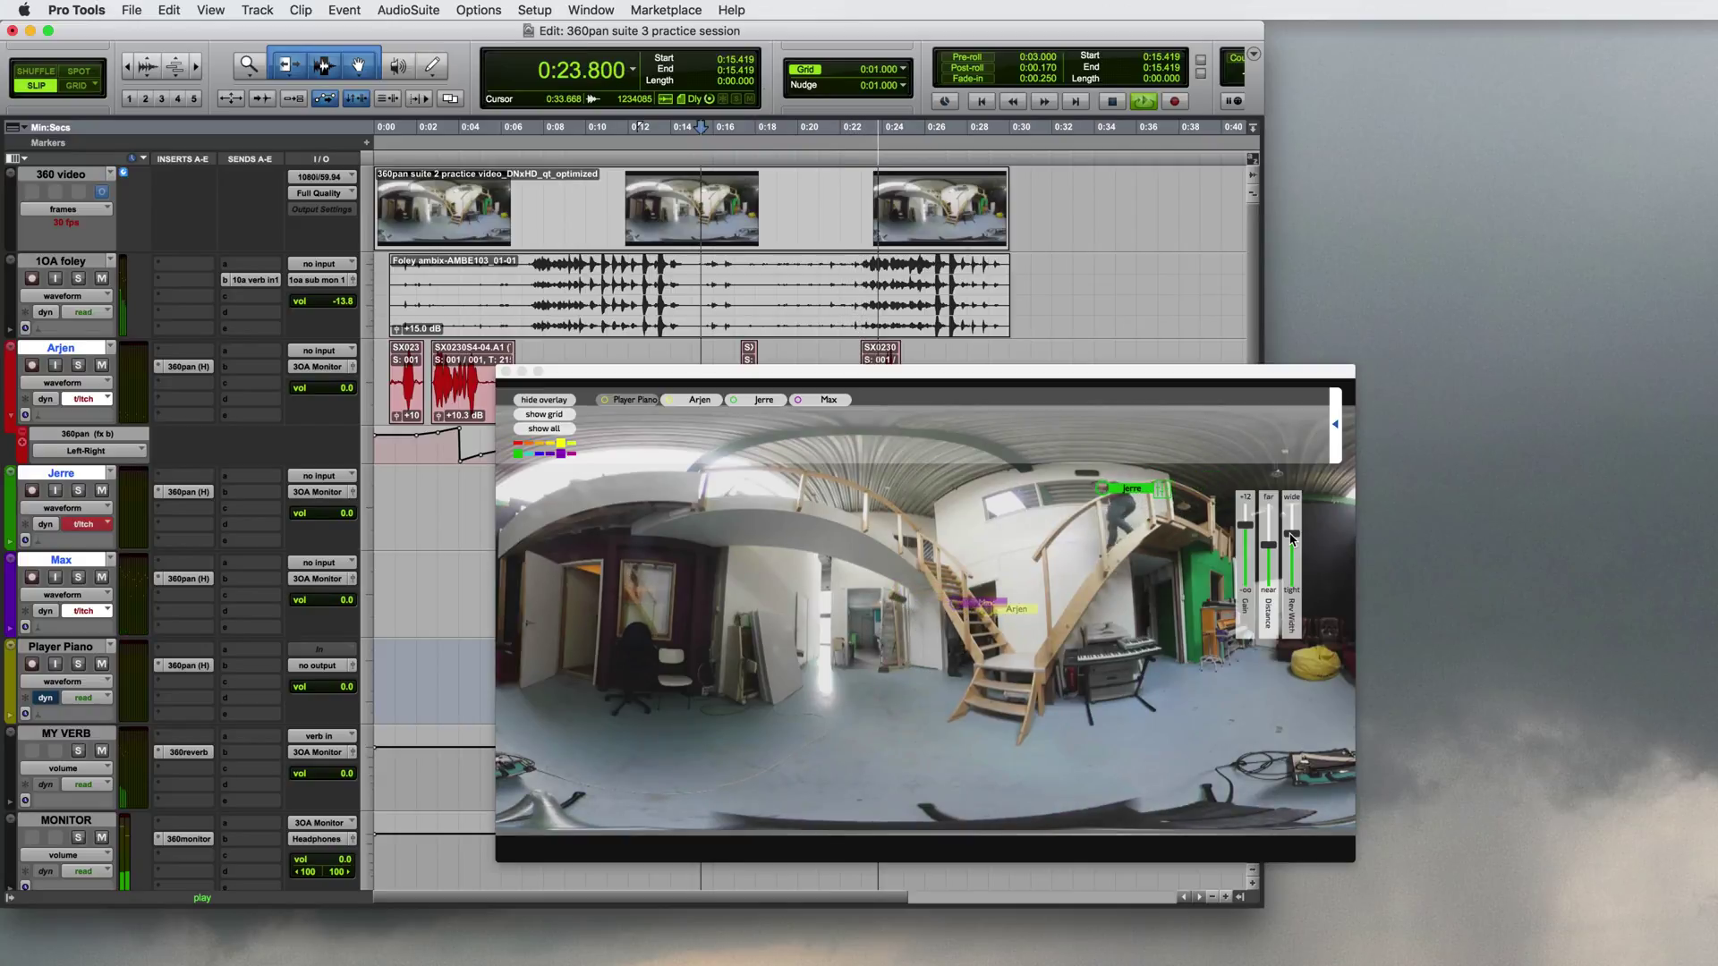
pyautogui.press('space')
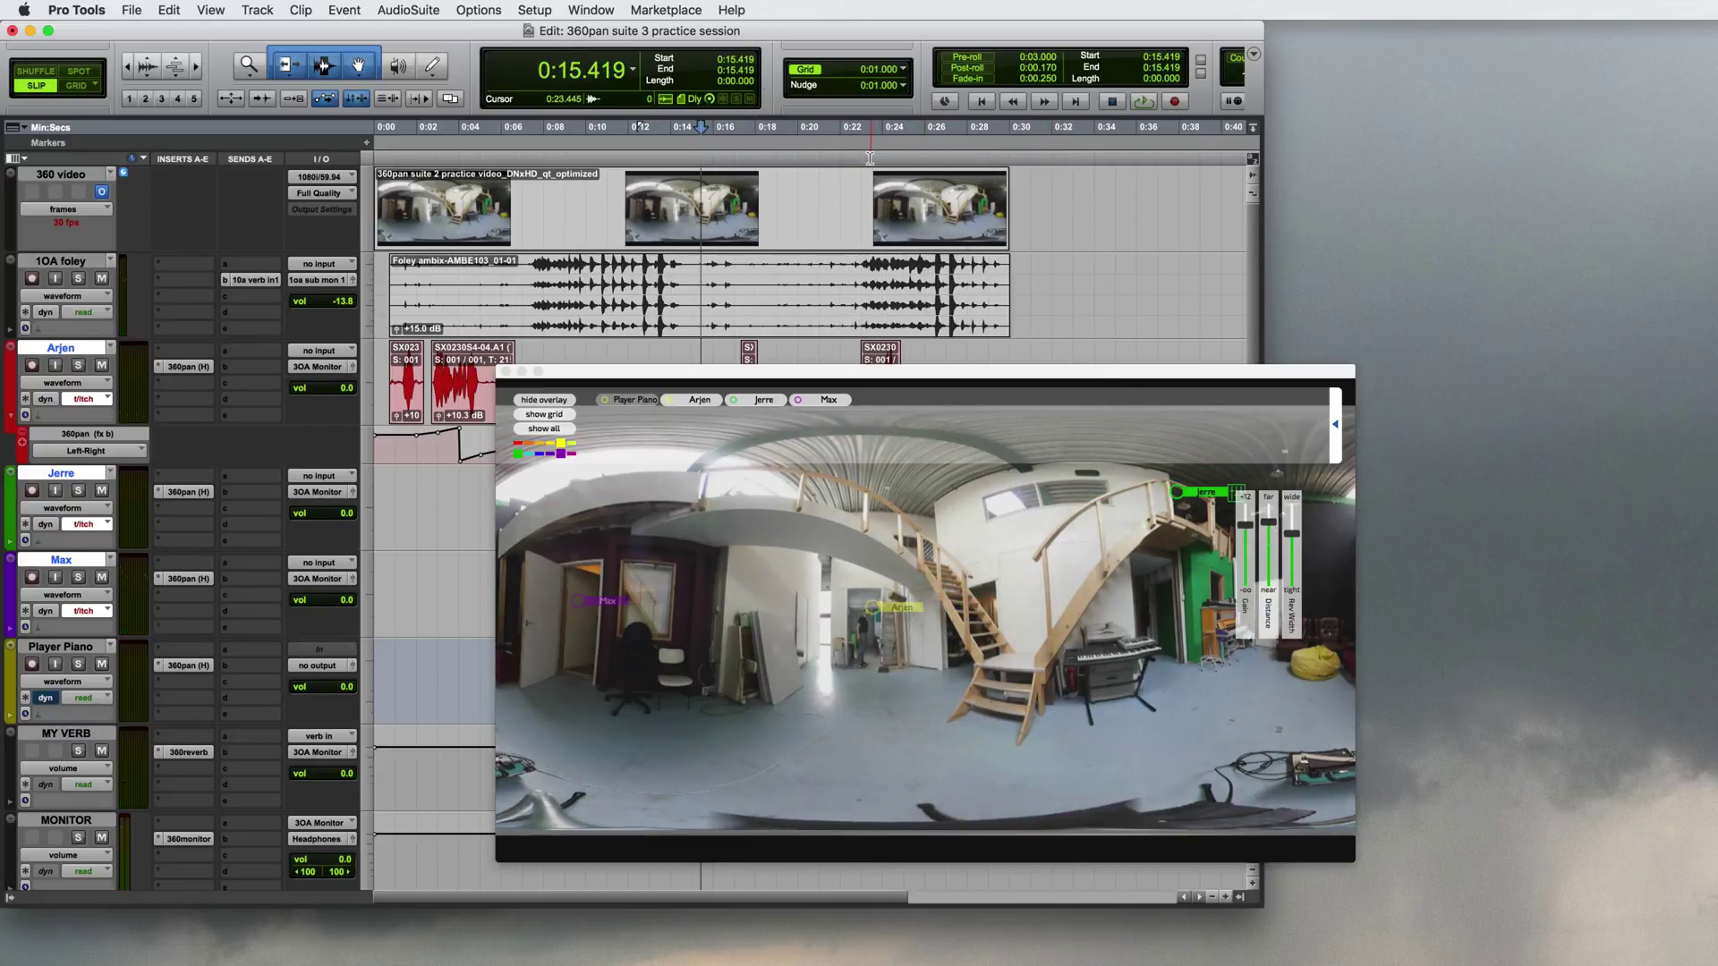
# - Write automation pulling Arjen's Rev Width down around 0:23, from 0:23.403 and then 0:22.727
pyautogui.click(868, 158)
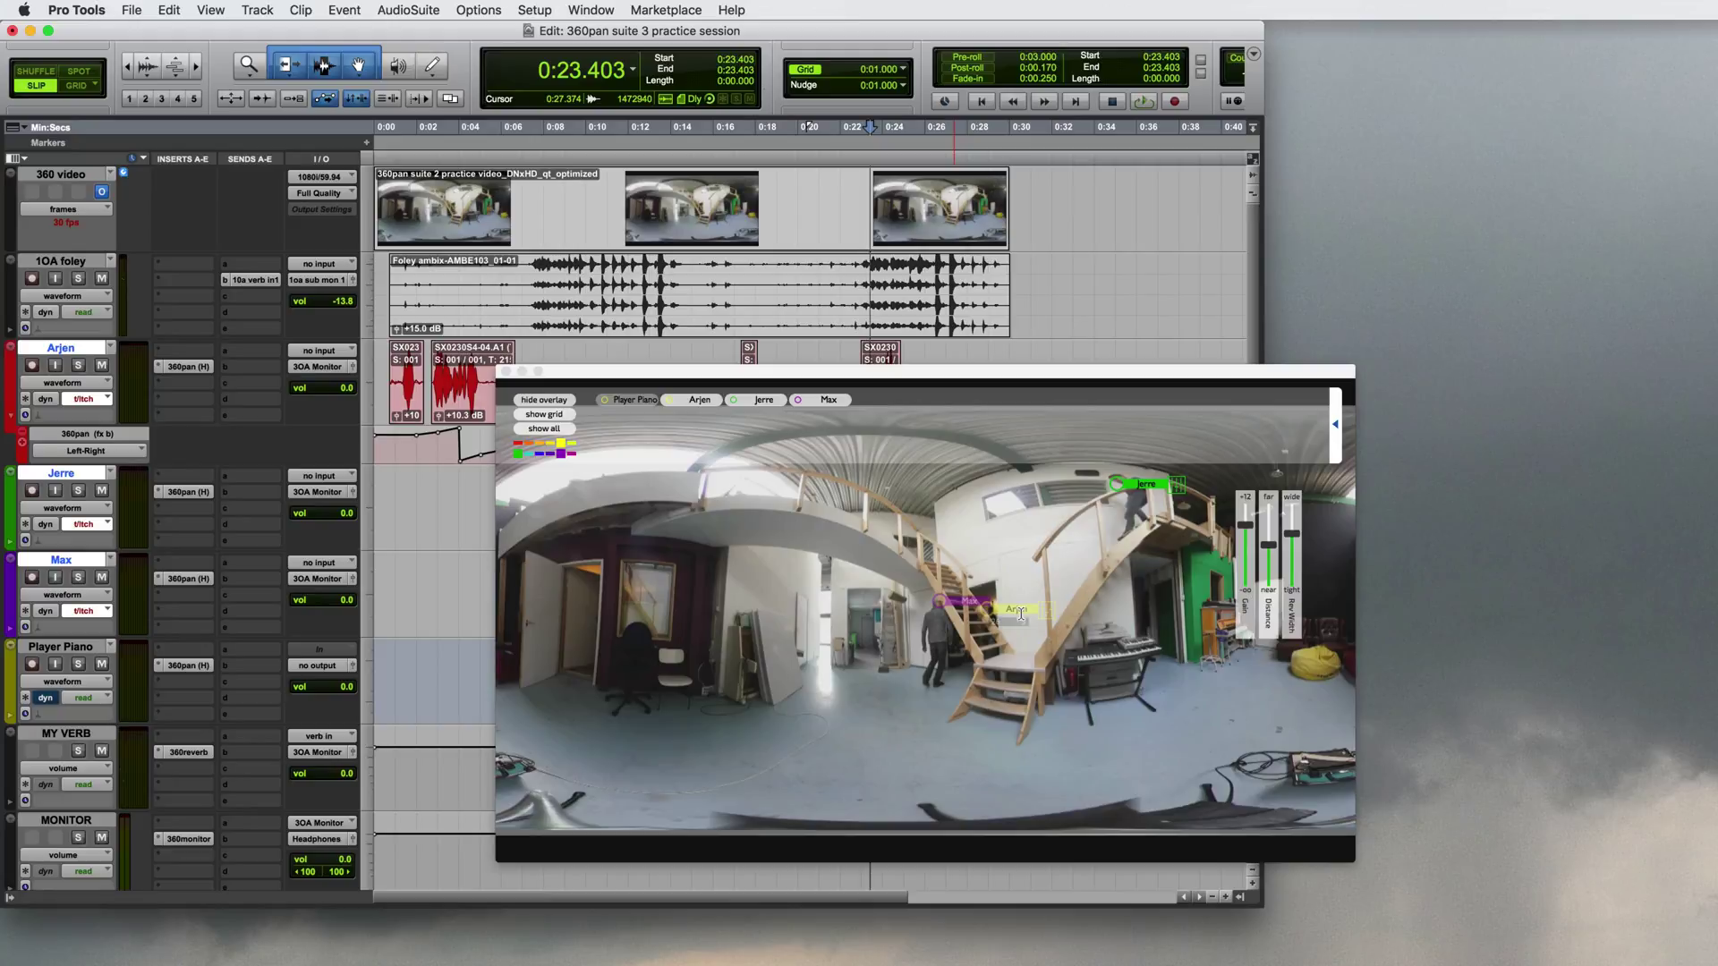
pyautogui.moveTo(1050, 618)
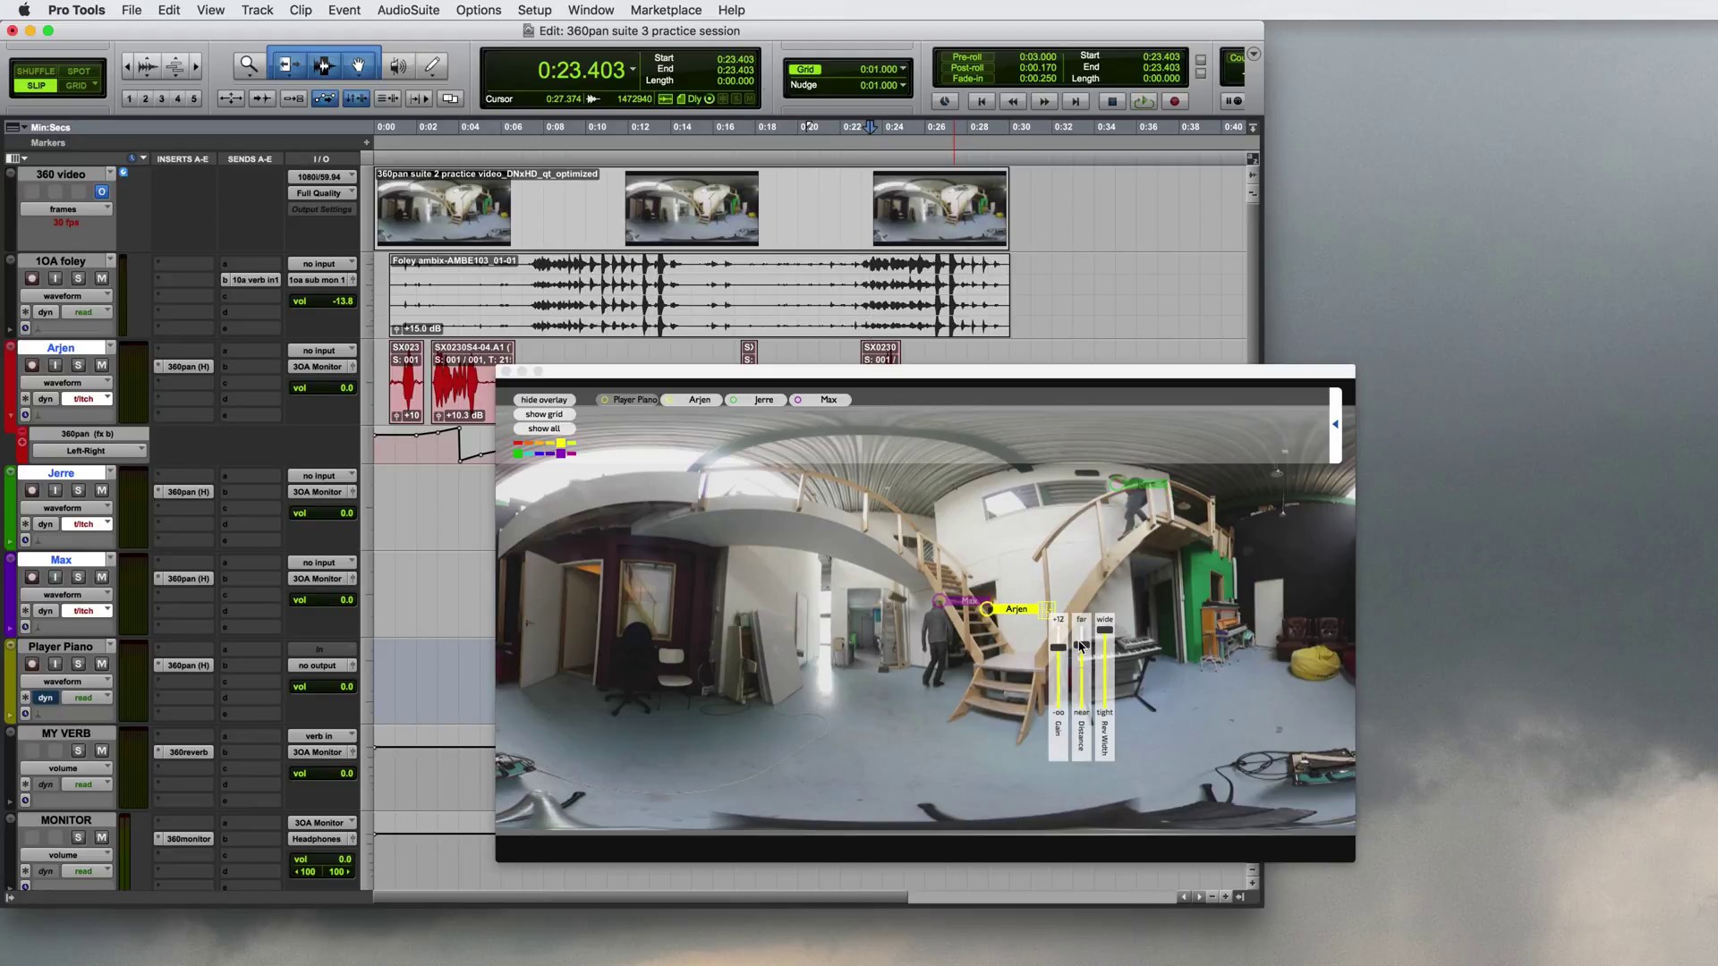
pyautogui.moveTo(1105, 630); pyautogui.dragTo(1105, 667)
pyautogui.press('space')
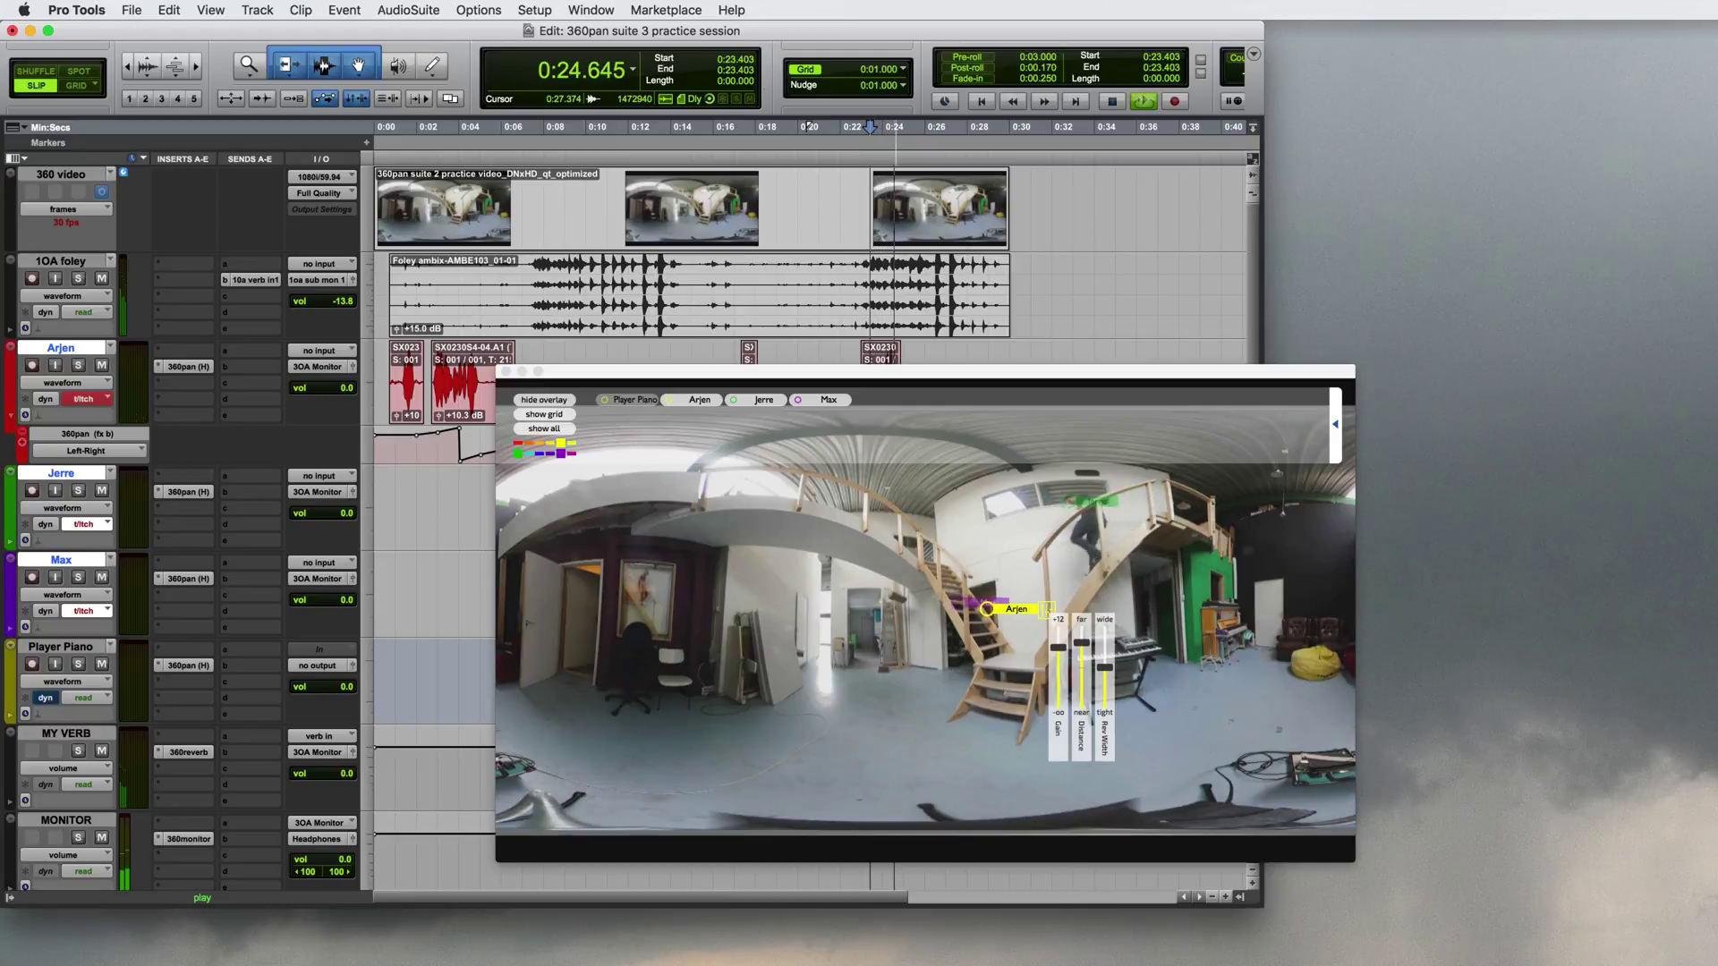
pyautogui.press('space')
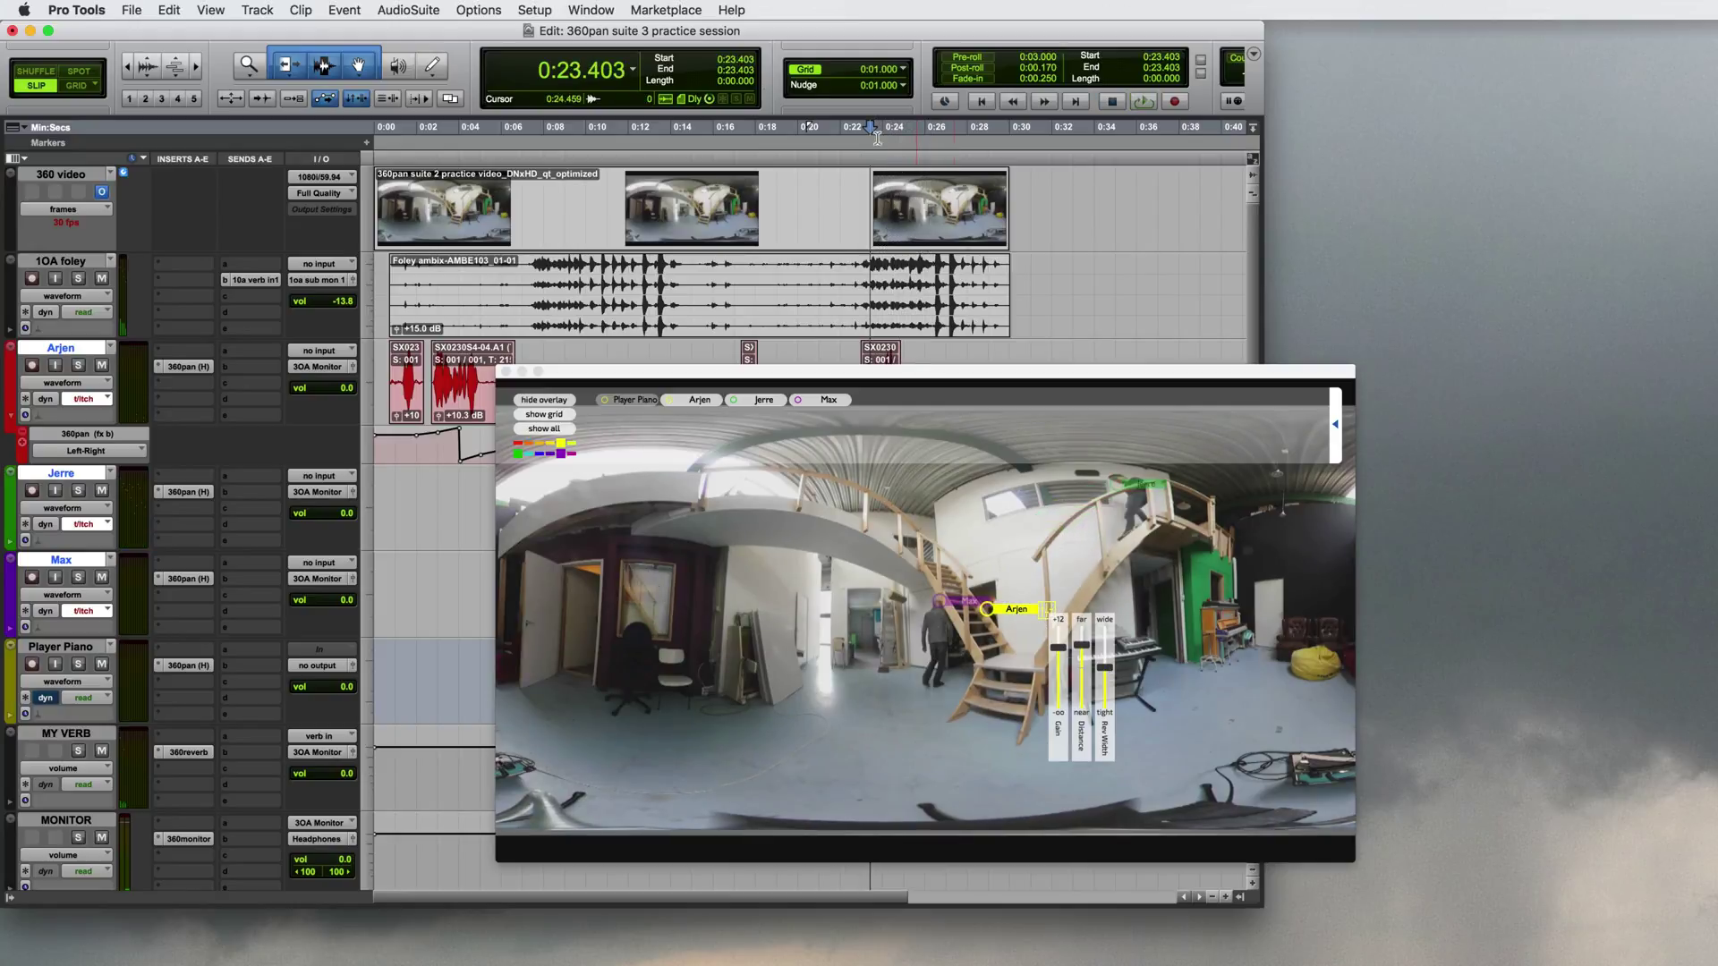
pyautogui.click(856, 130)
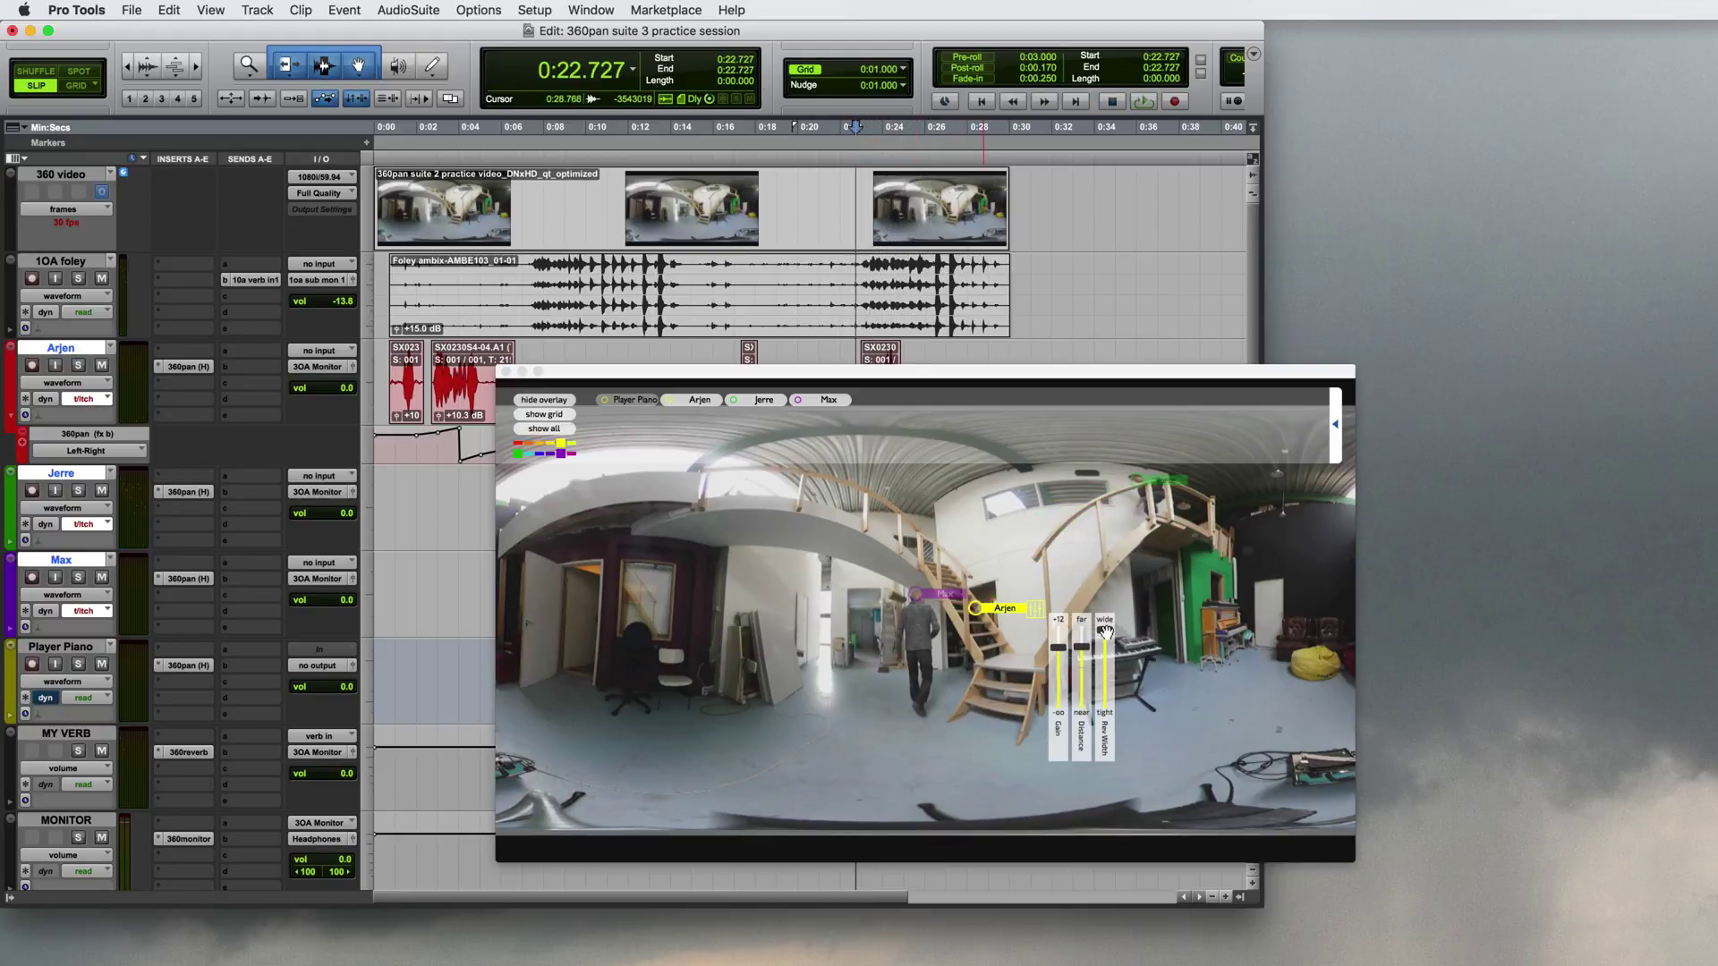
pyautogui.press('space')
pyautogui.moveTo(1106, 632); pyautogui.dragTo(1105, 669)
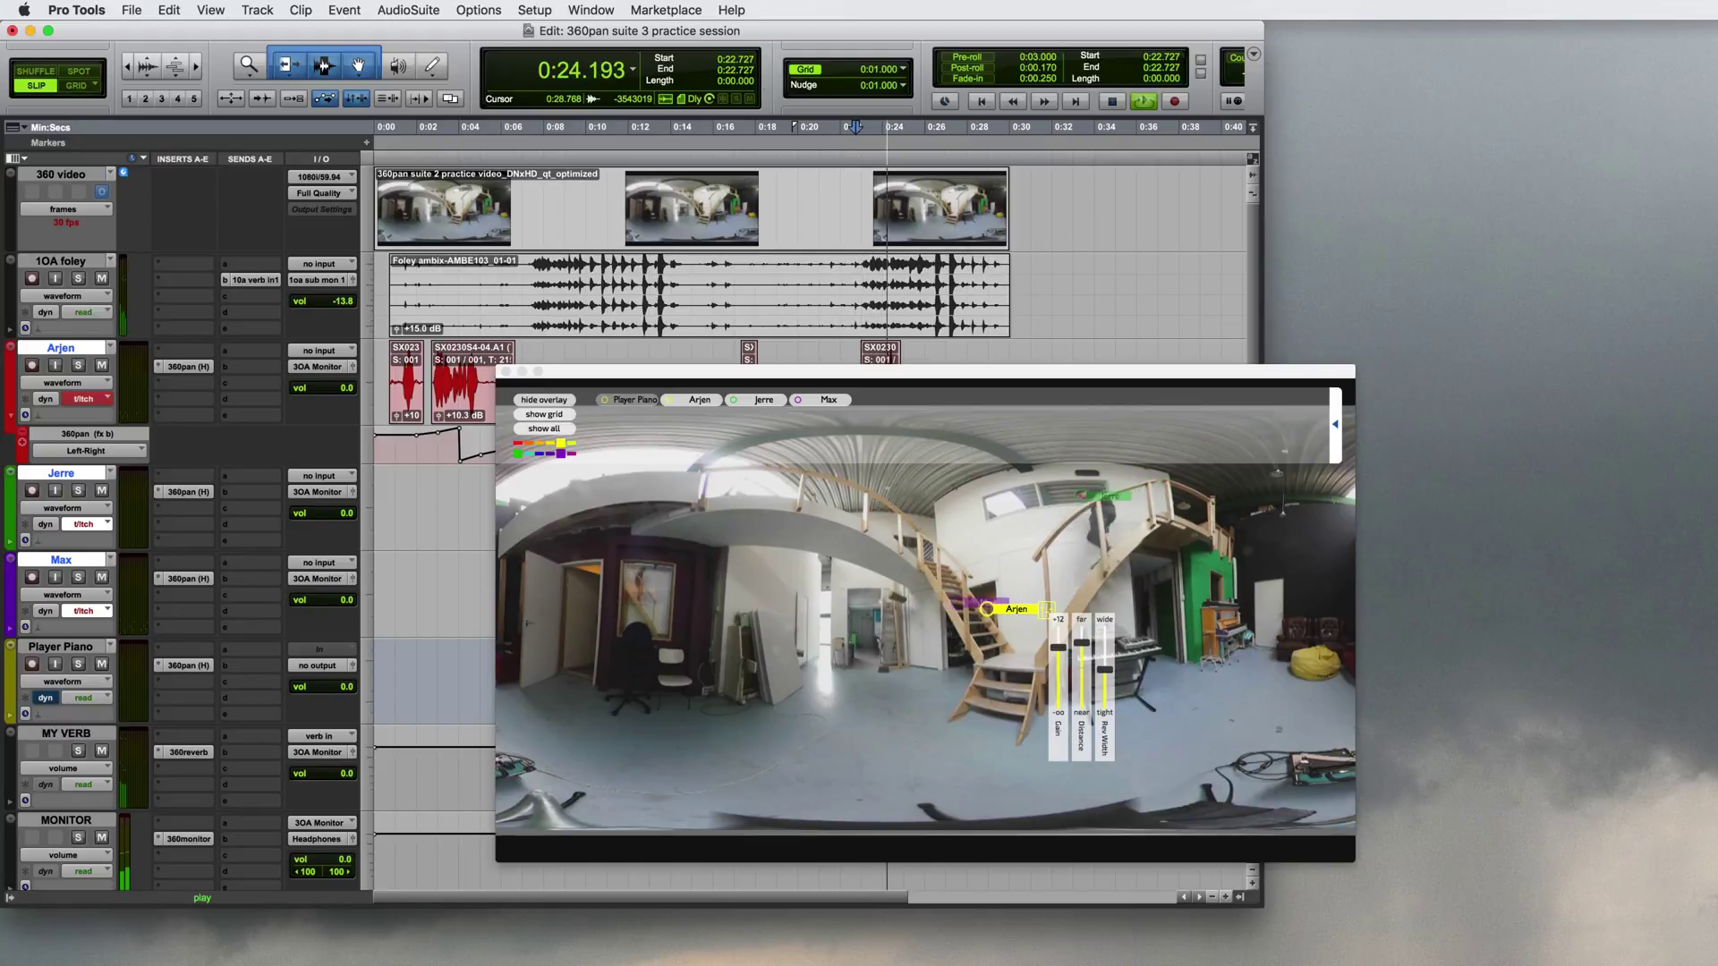
pyautogui.press('space')
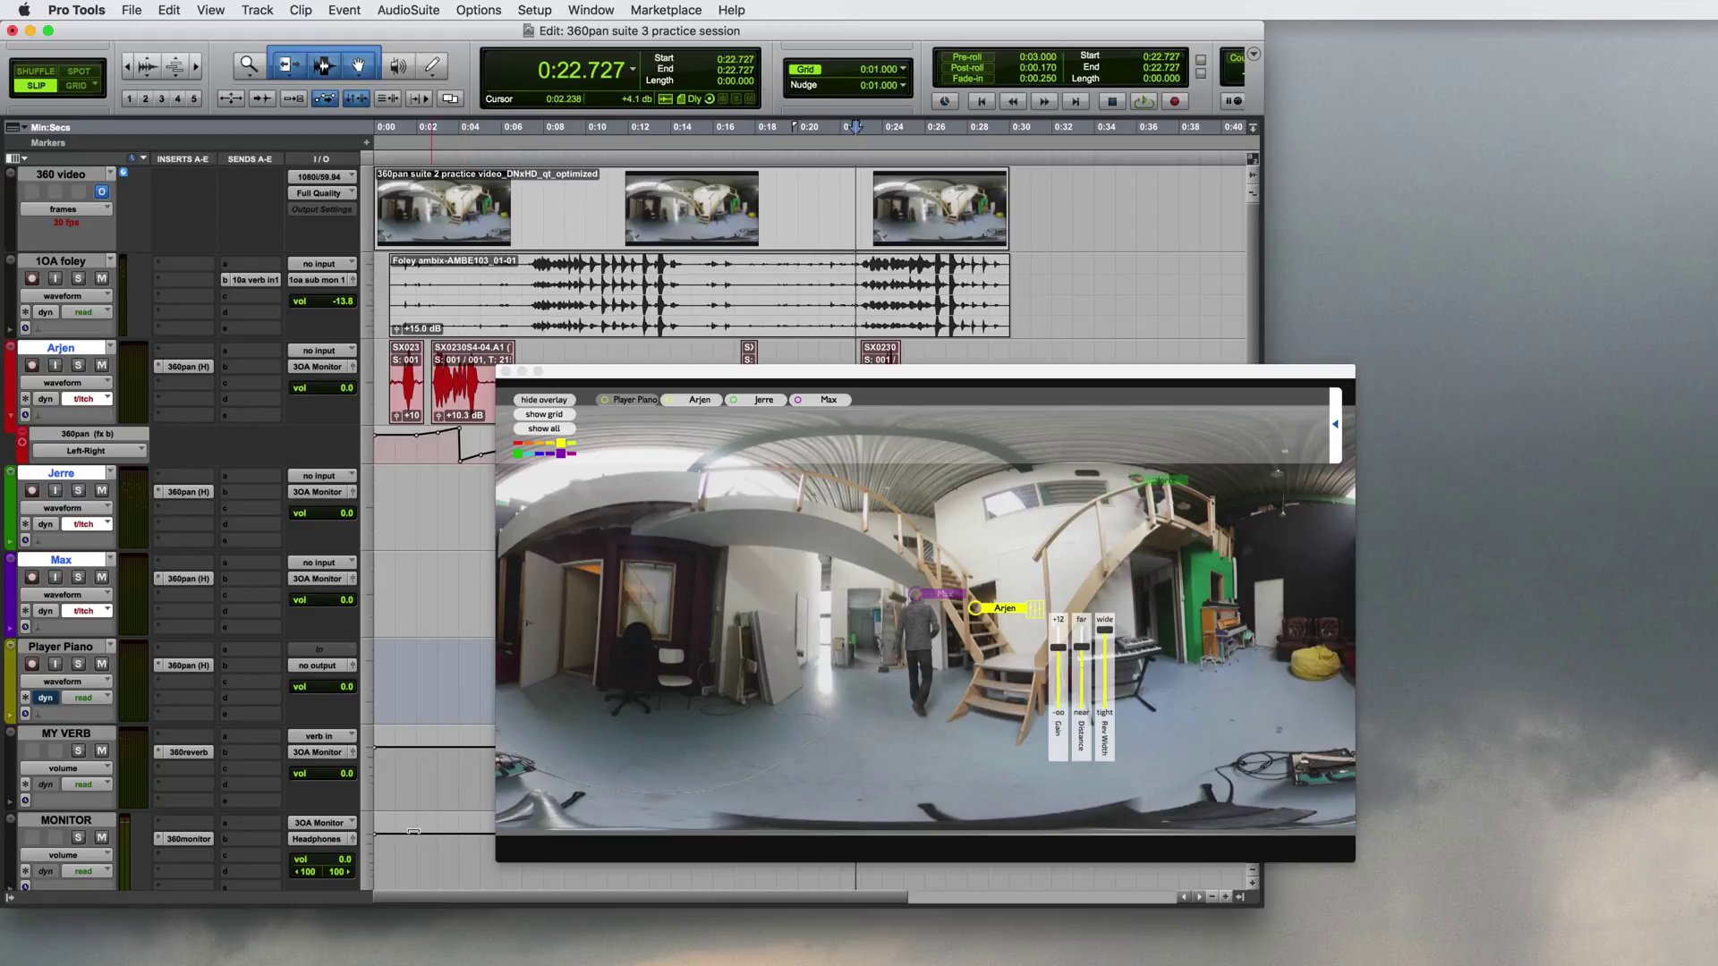
# - Open 360monitor on MONITOR, move its viewer right, and select 0:22.135–0:24.036
pyautogui.click(188, 839)
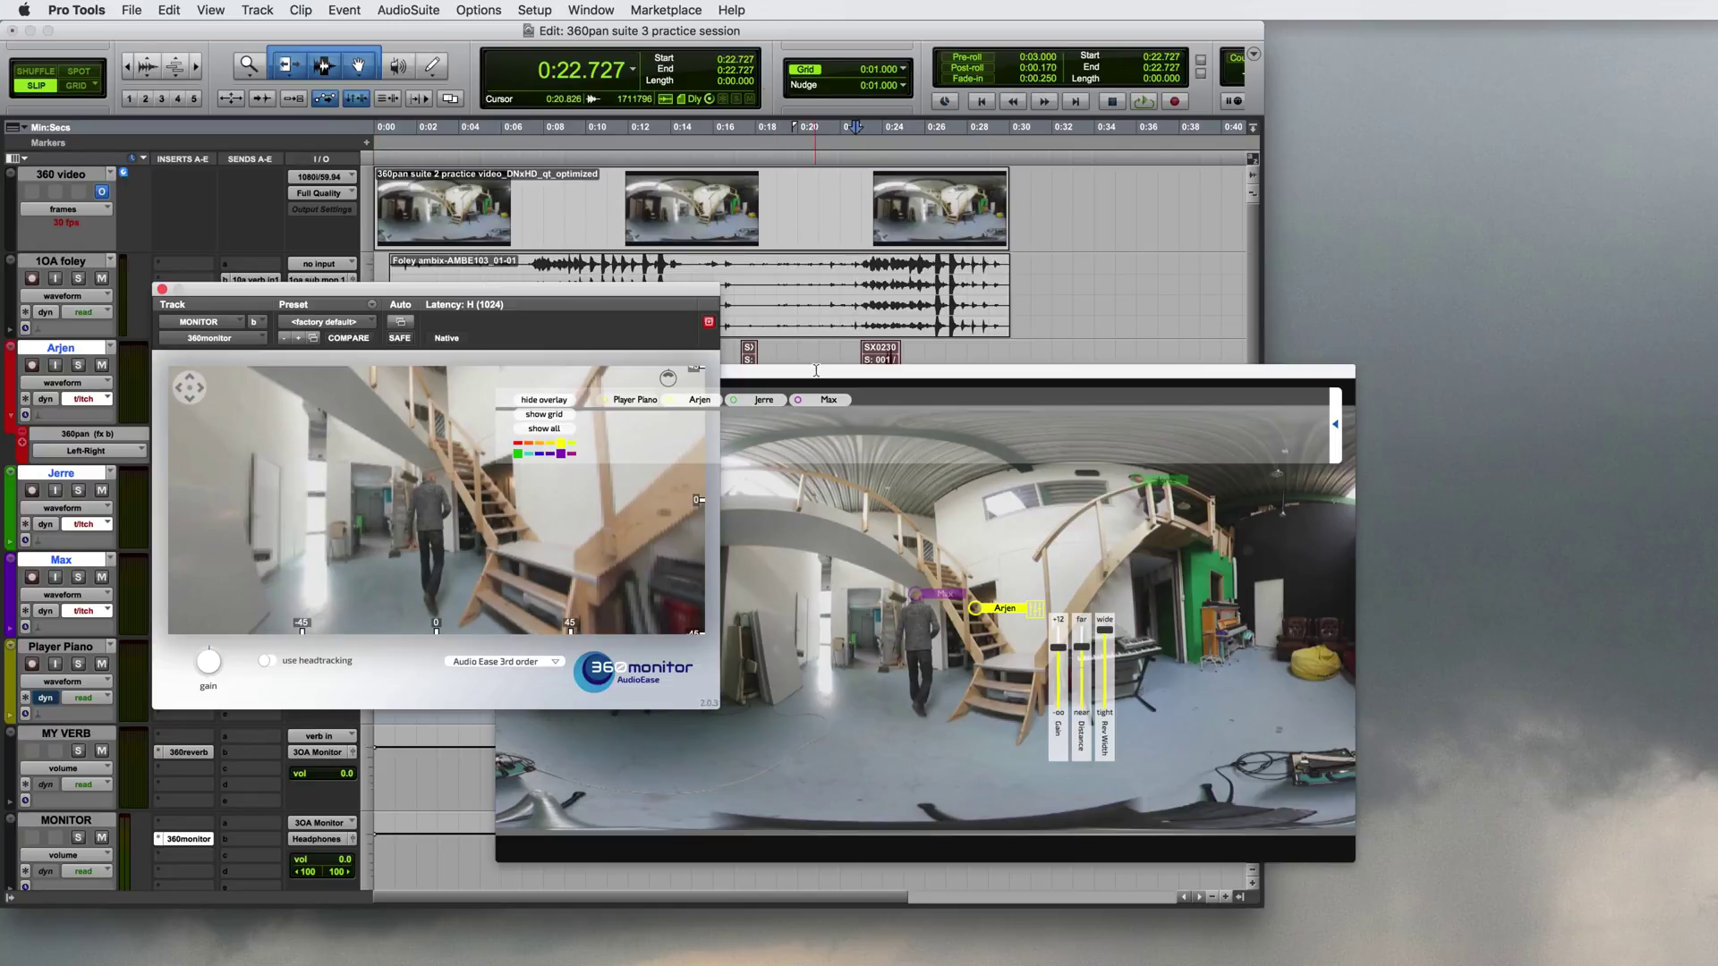
pyautogui.moveTo(815, 374); pyautogui.dragTo(1106, 381)
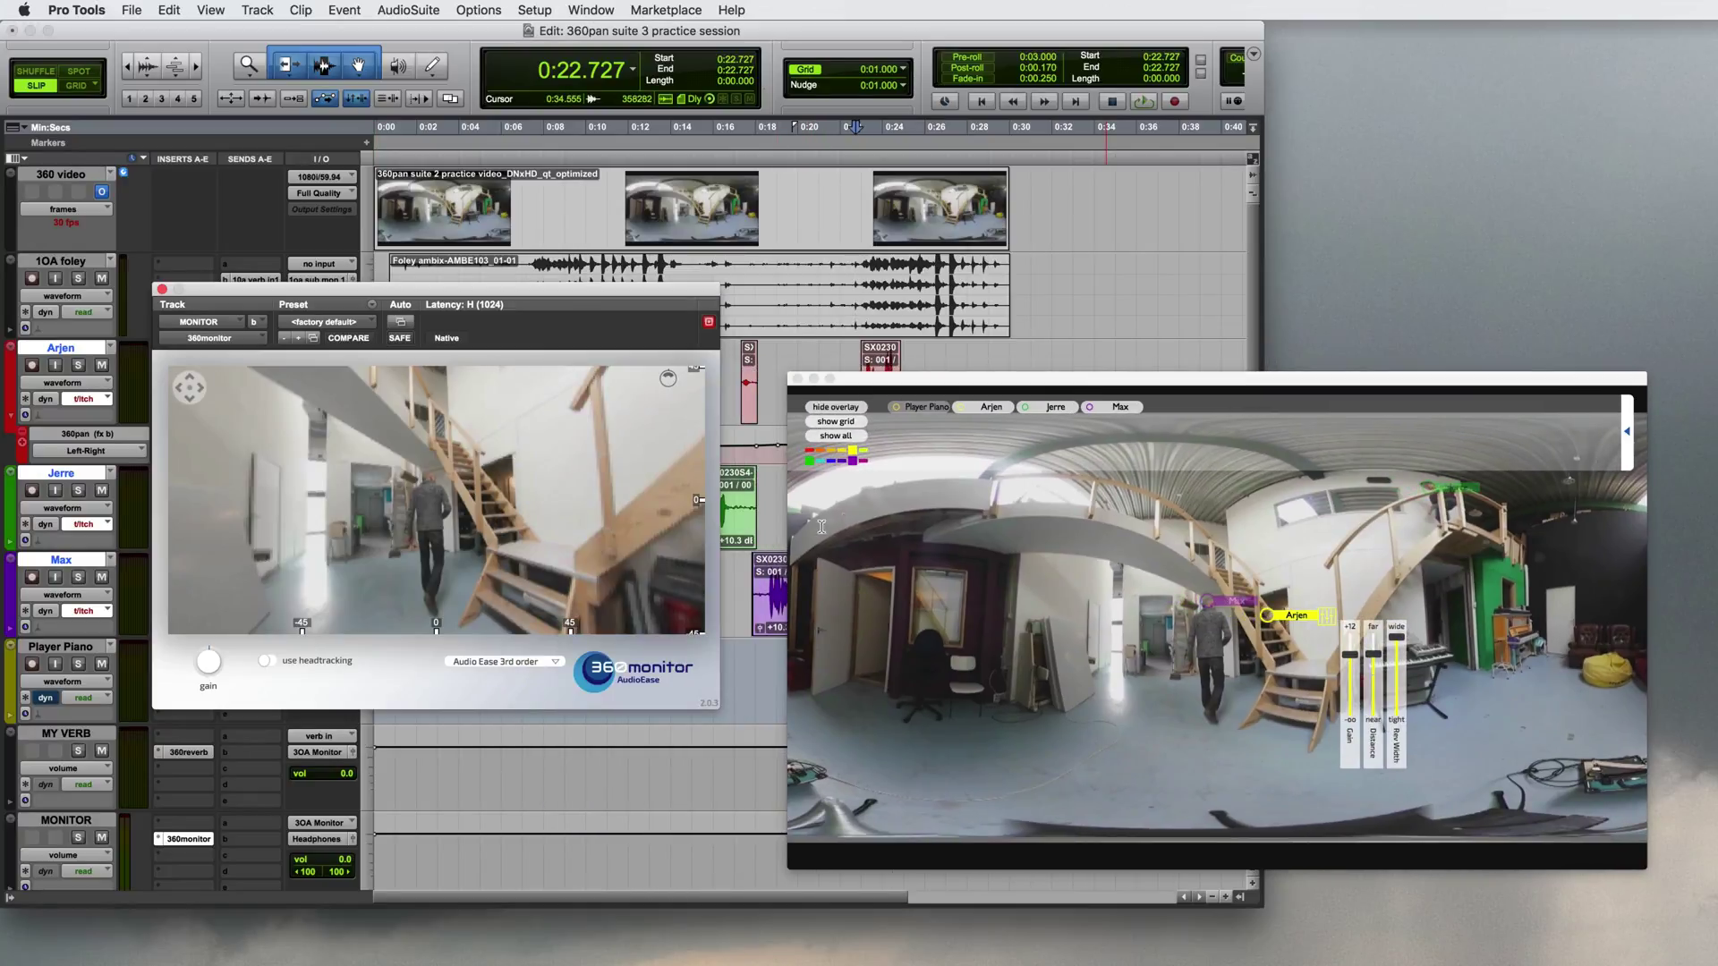
pyautogui.click(846, 261)
pyautogui.click(873, 129)
pyautogui.moveTo(873, 130); pyautogui.dragTo(844, 130)
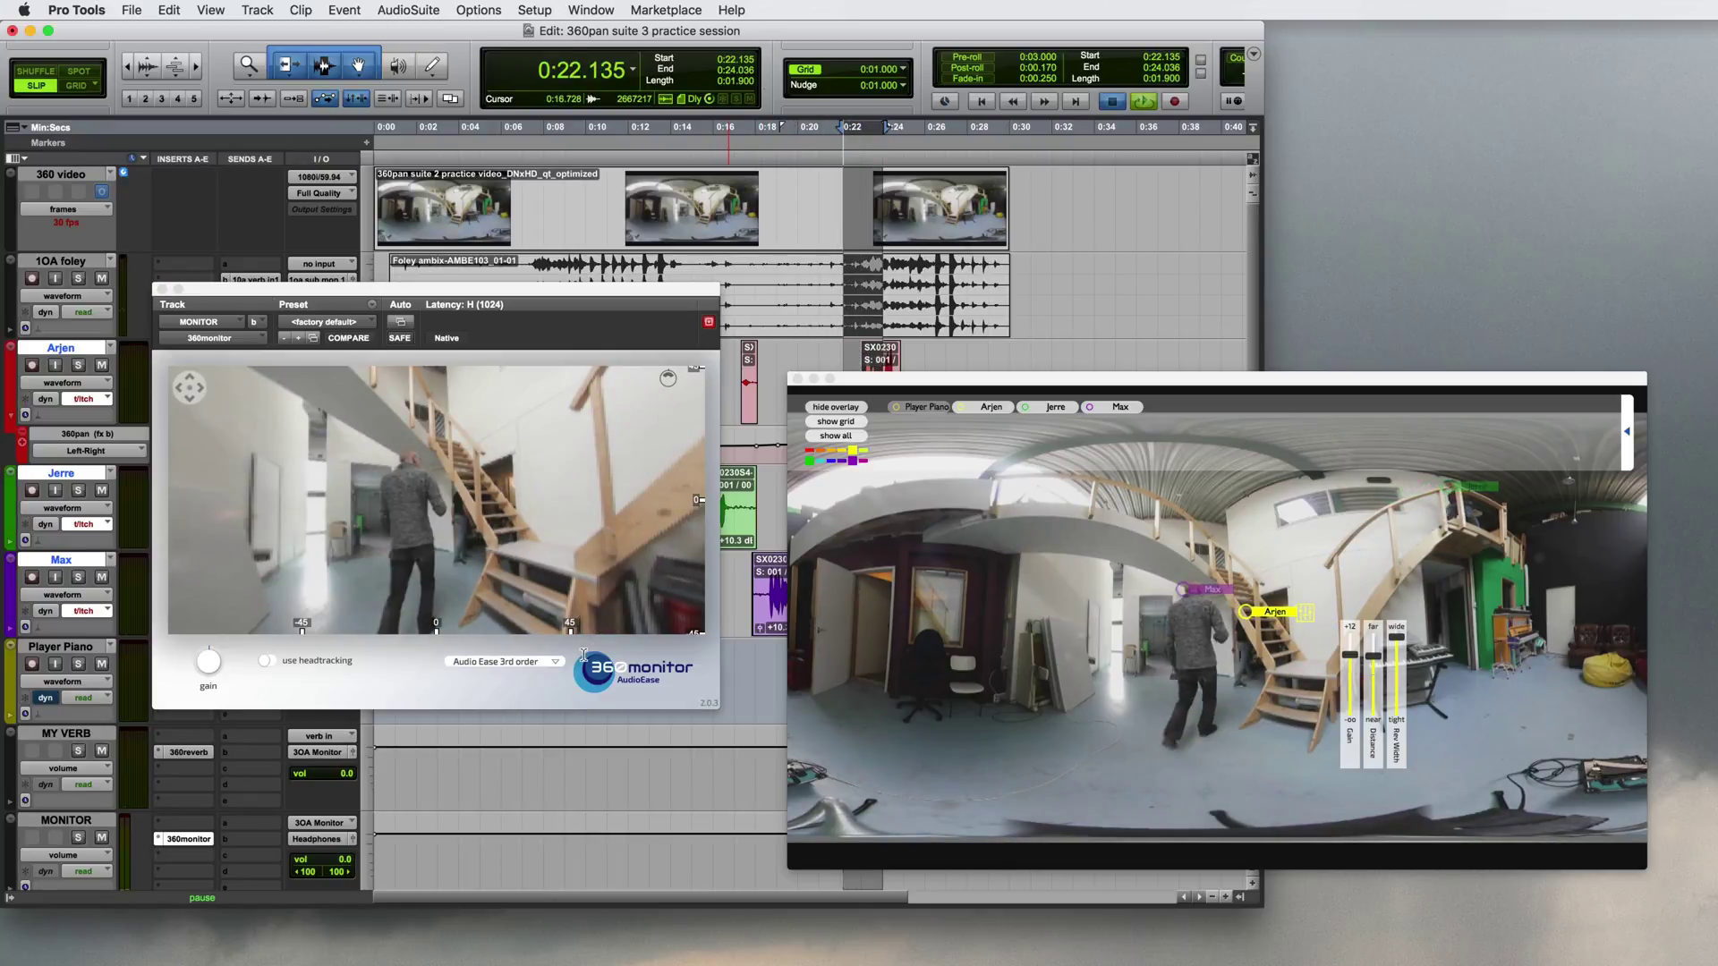
# - Loop the selection, rotating the 360monitor view toward the piano, then stop and close it
pyautogui.press('space')
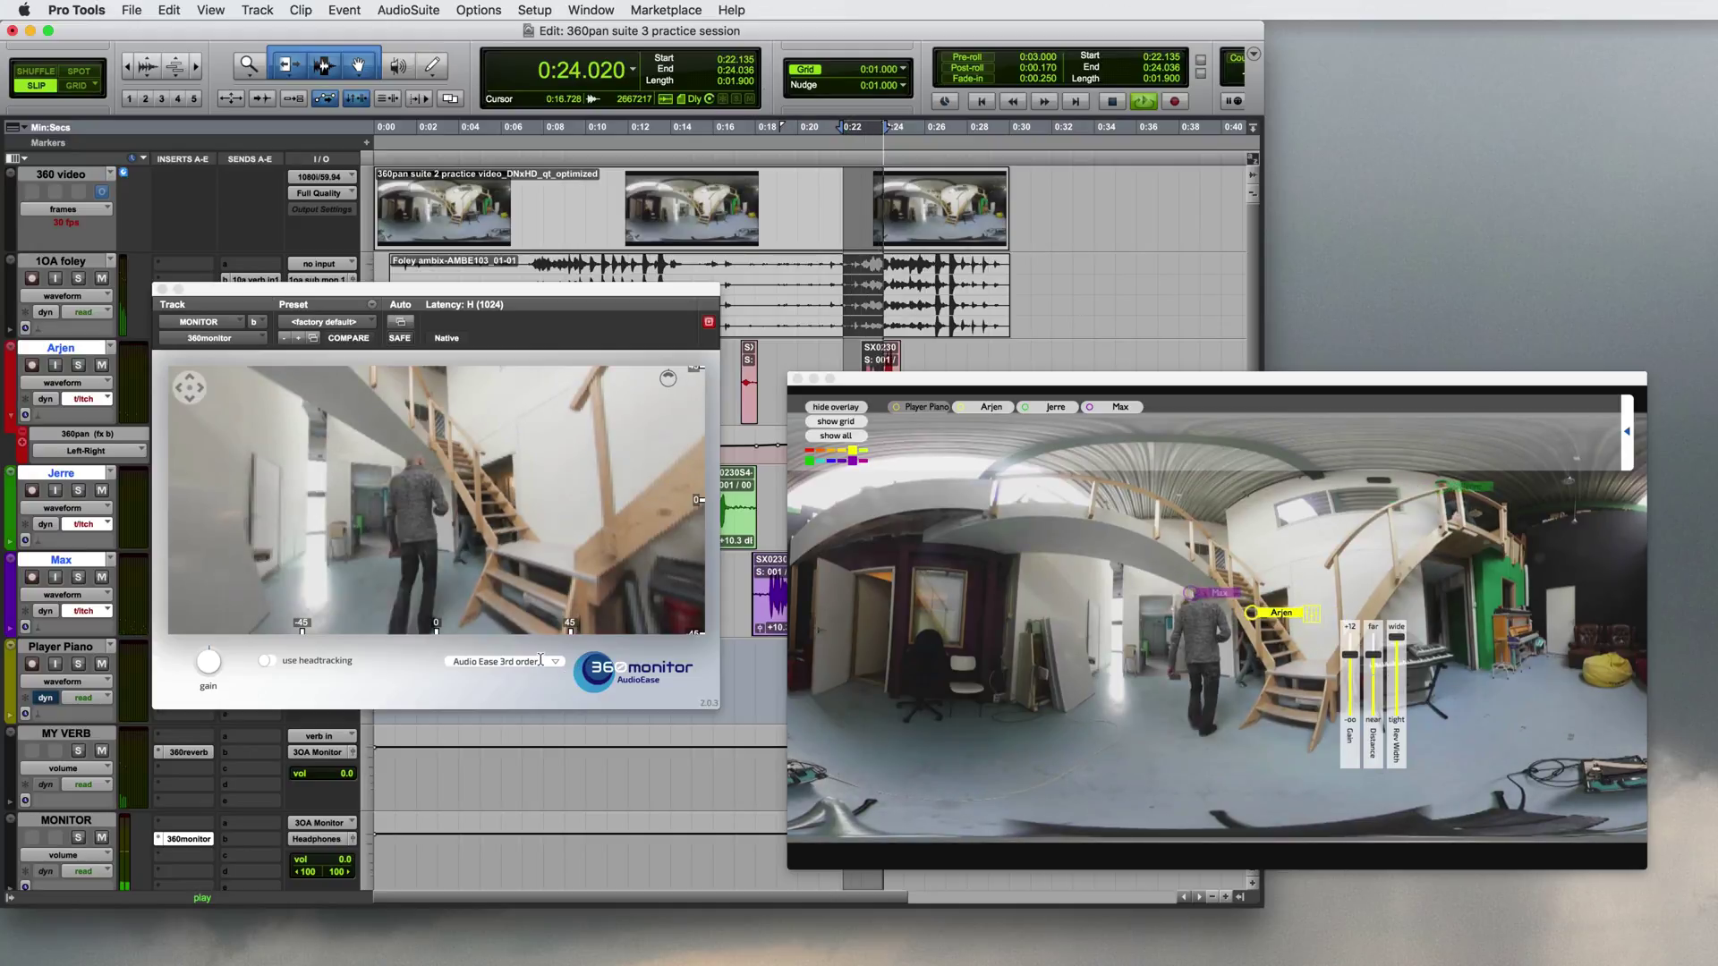
pyautogui.moveTo(555, 537); pyautogui.dragTo(221, 537)
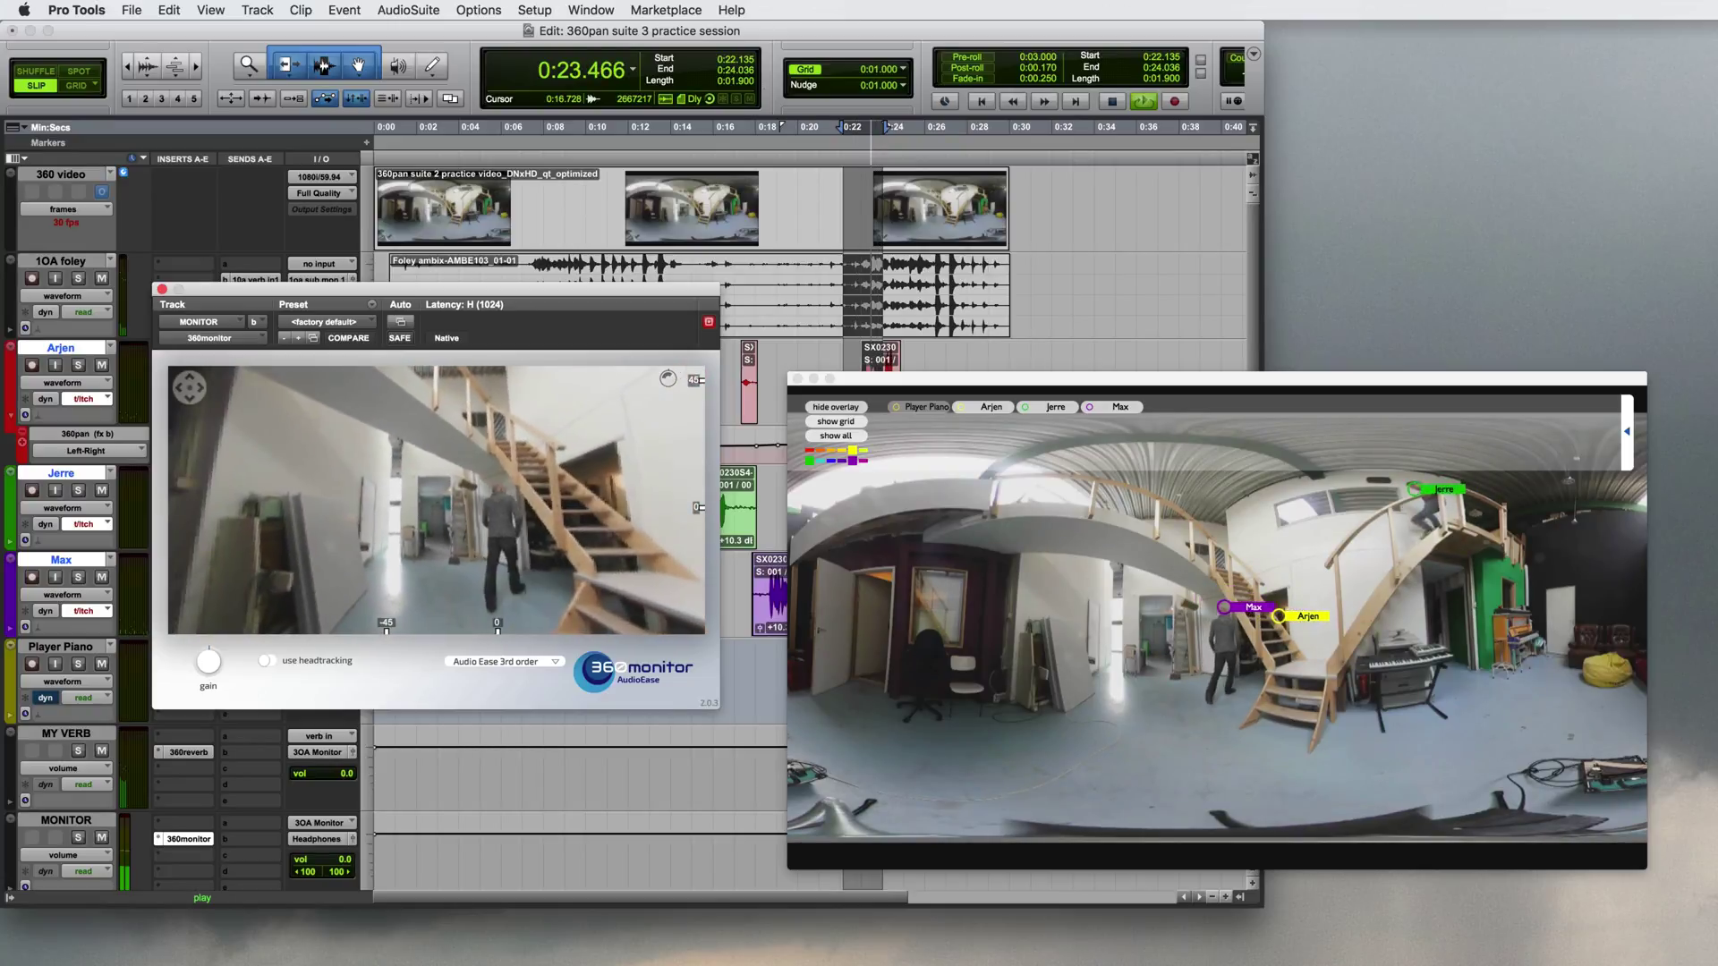
pyautogui.click(1113, 101)
pyautogui.click(1113, 102)
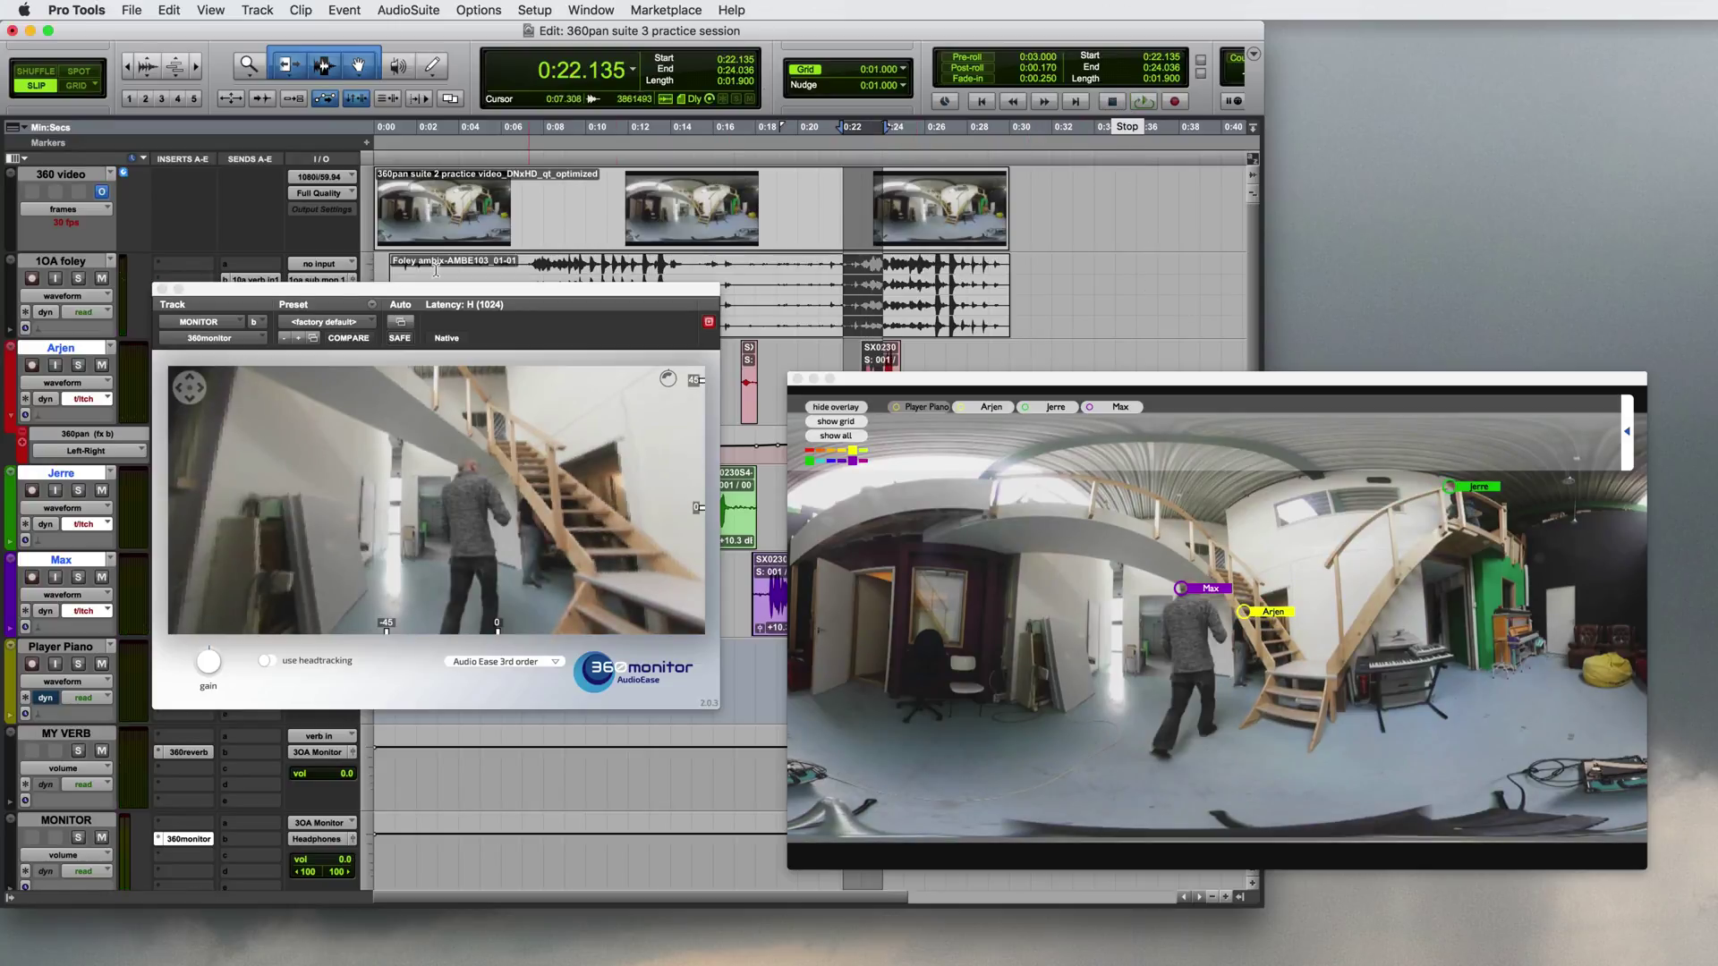
pyautogui.click(162, 290)
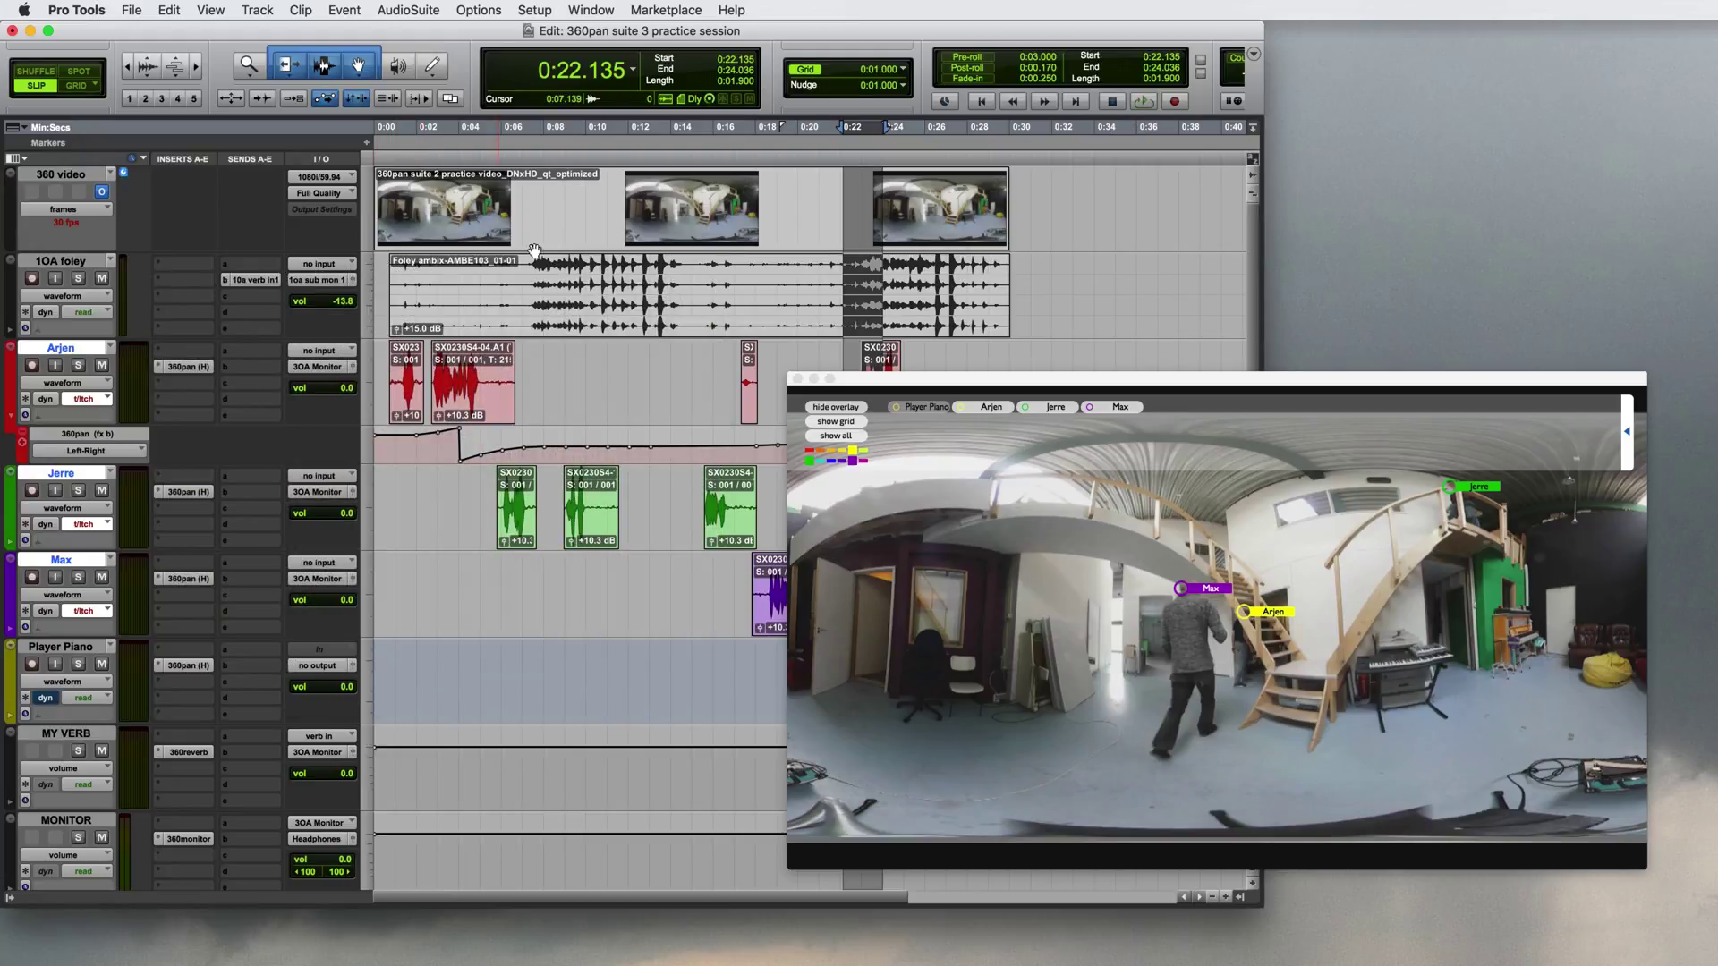
# - Play the mix from 0:06.378 until the video ends, then stop
pyautogui.click(511, 161)
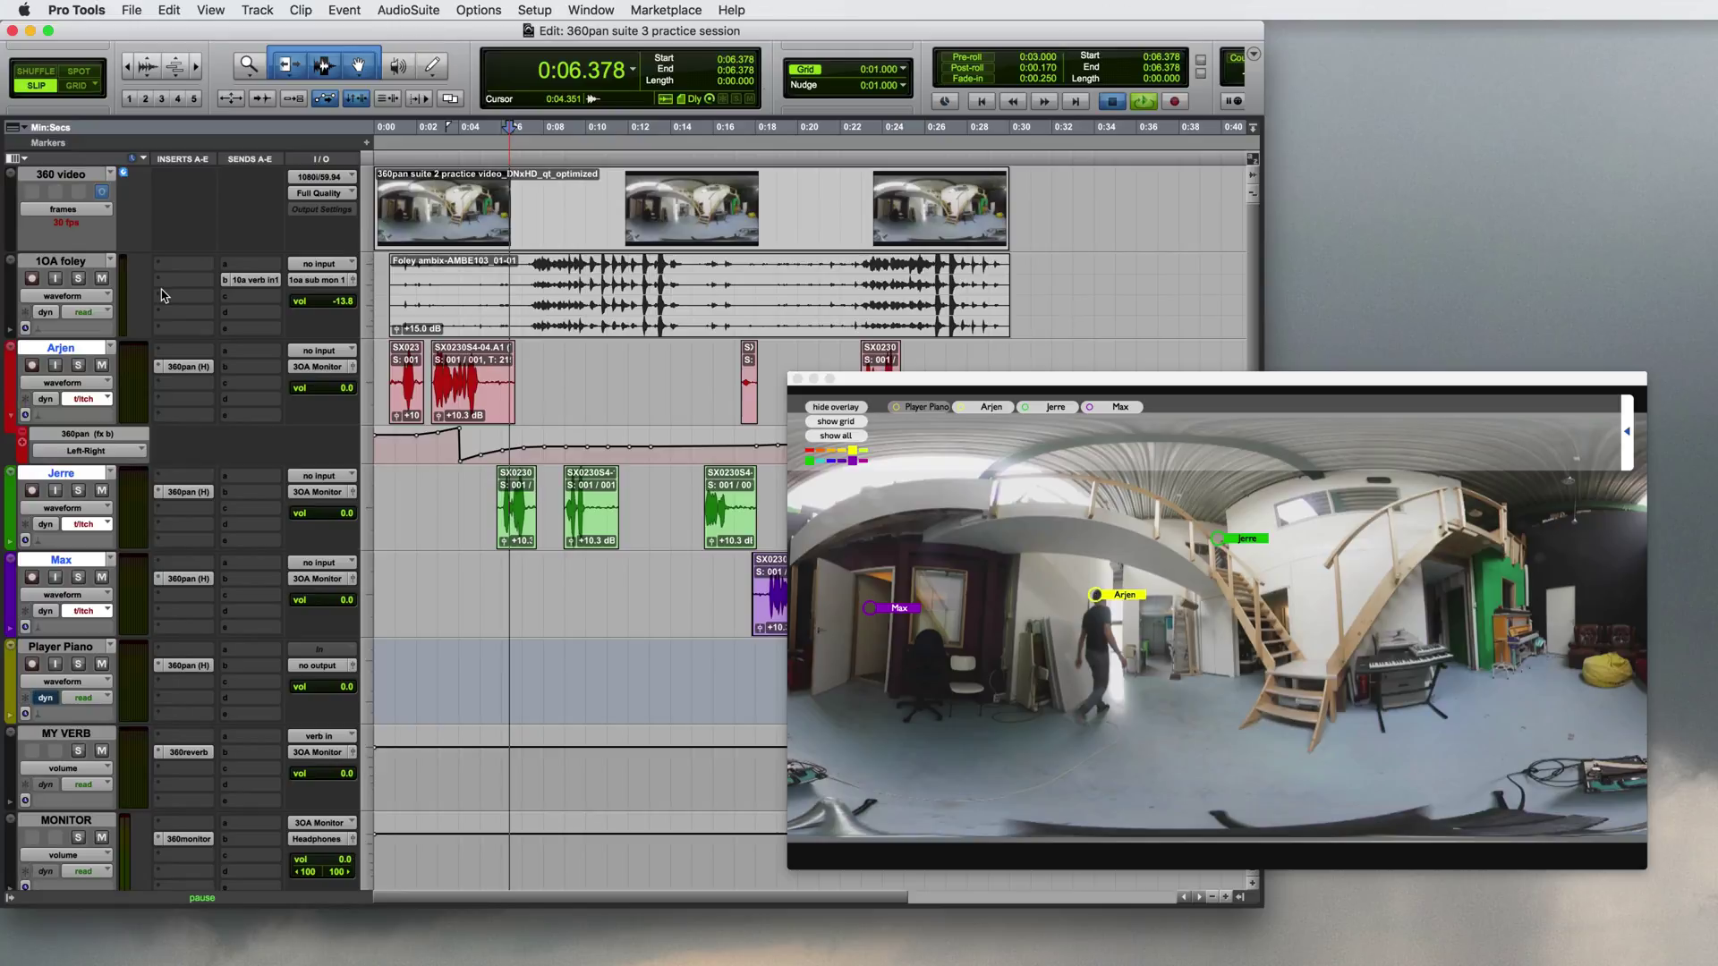
pyautogui.press('space')
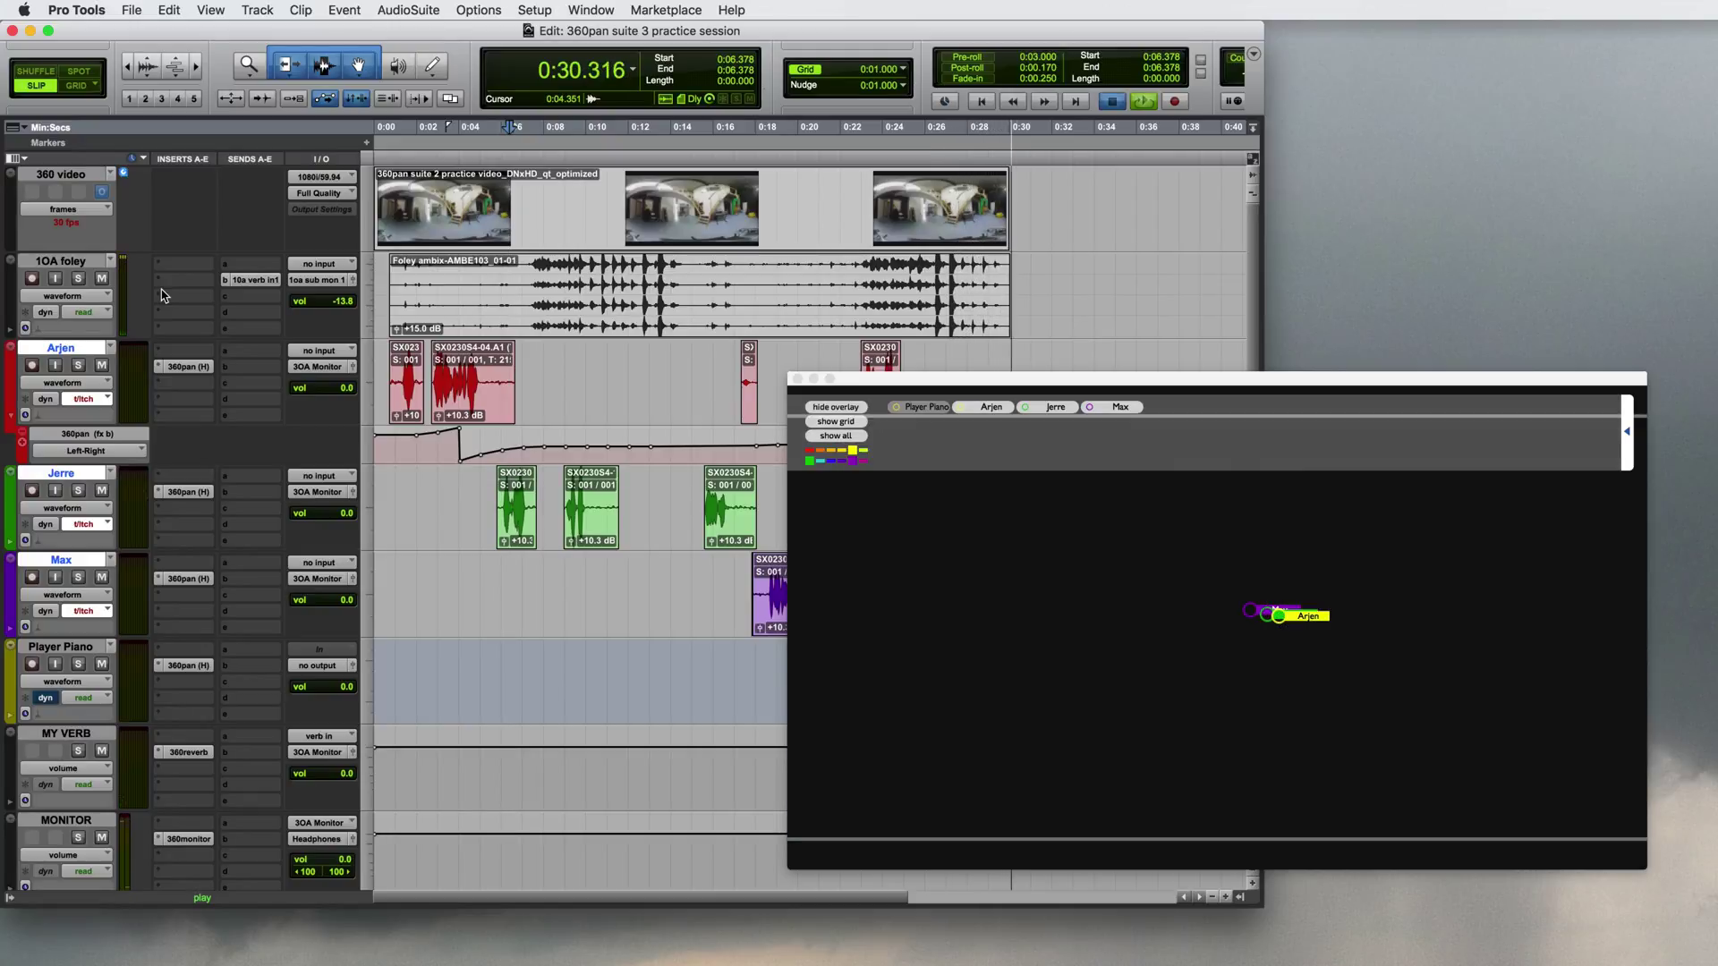
pyautogui.press('space')
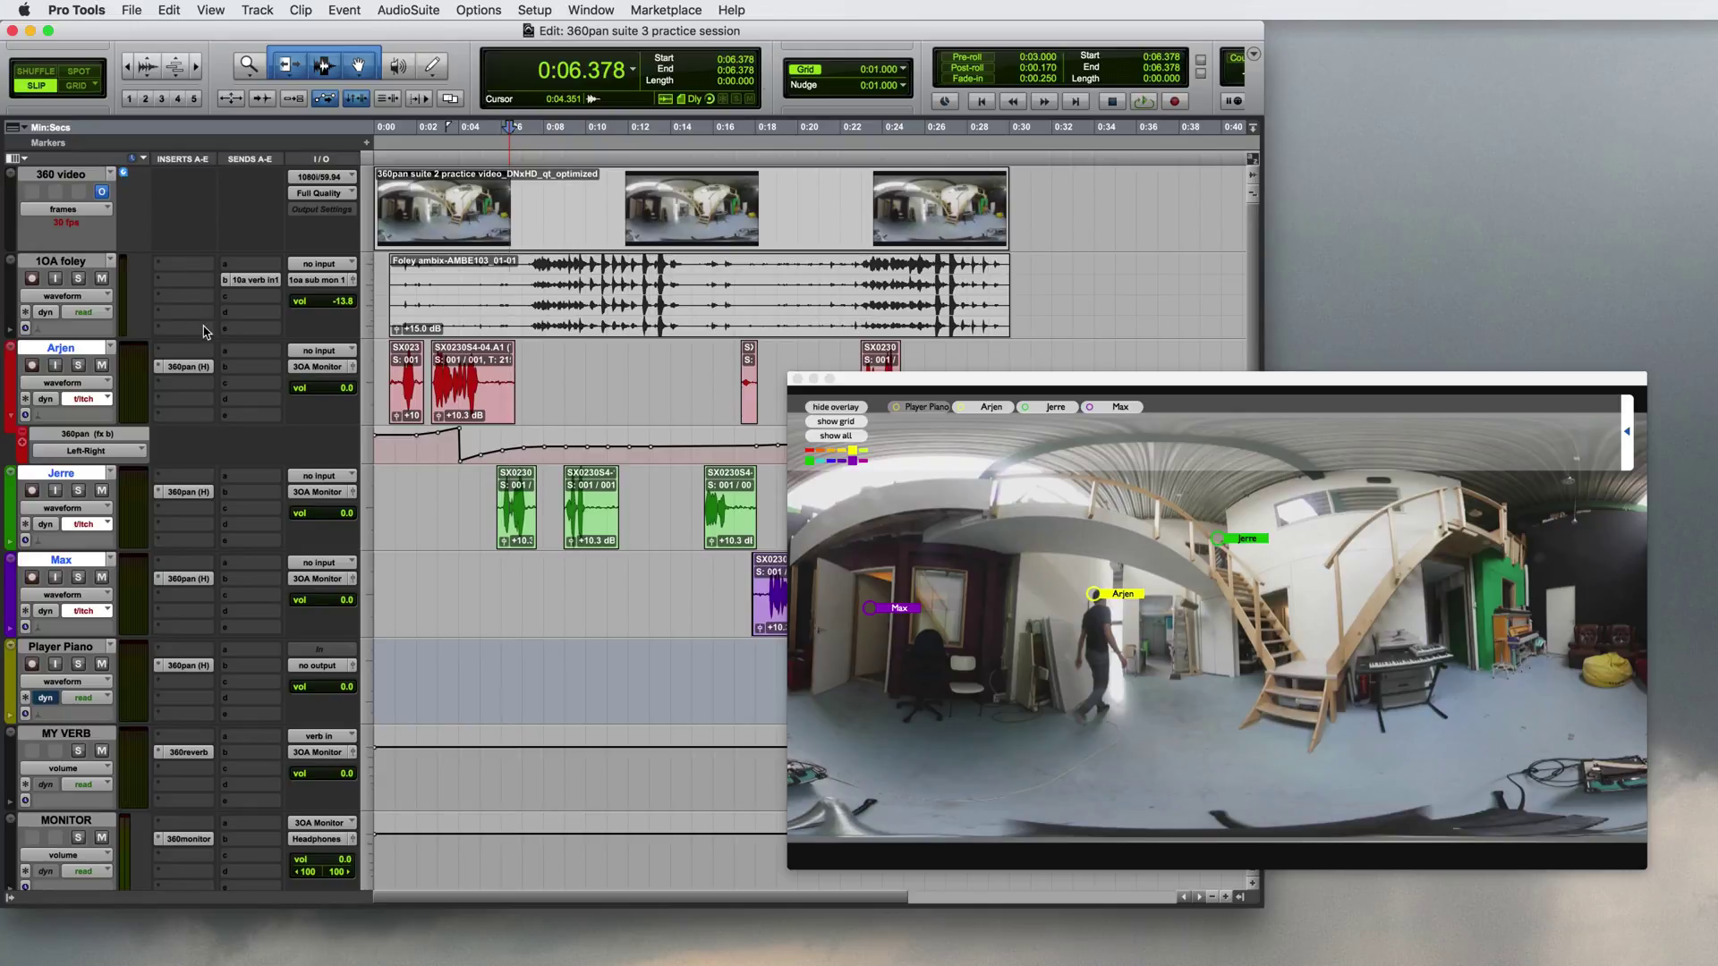
# - Open Bounce to Disk, make it interleaved, and pick the first-order sub-path as source
pyautogui.click(139, 7)
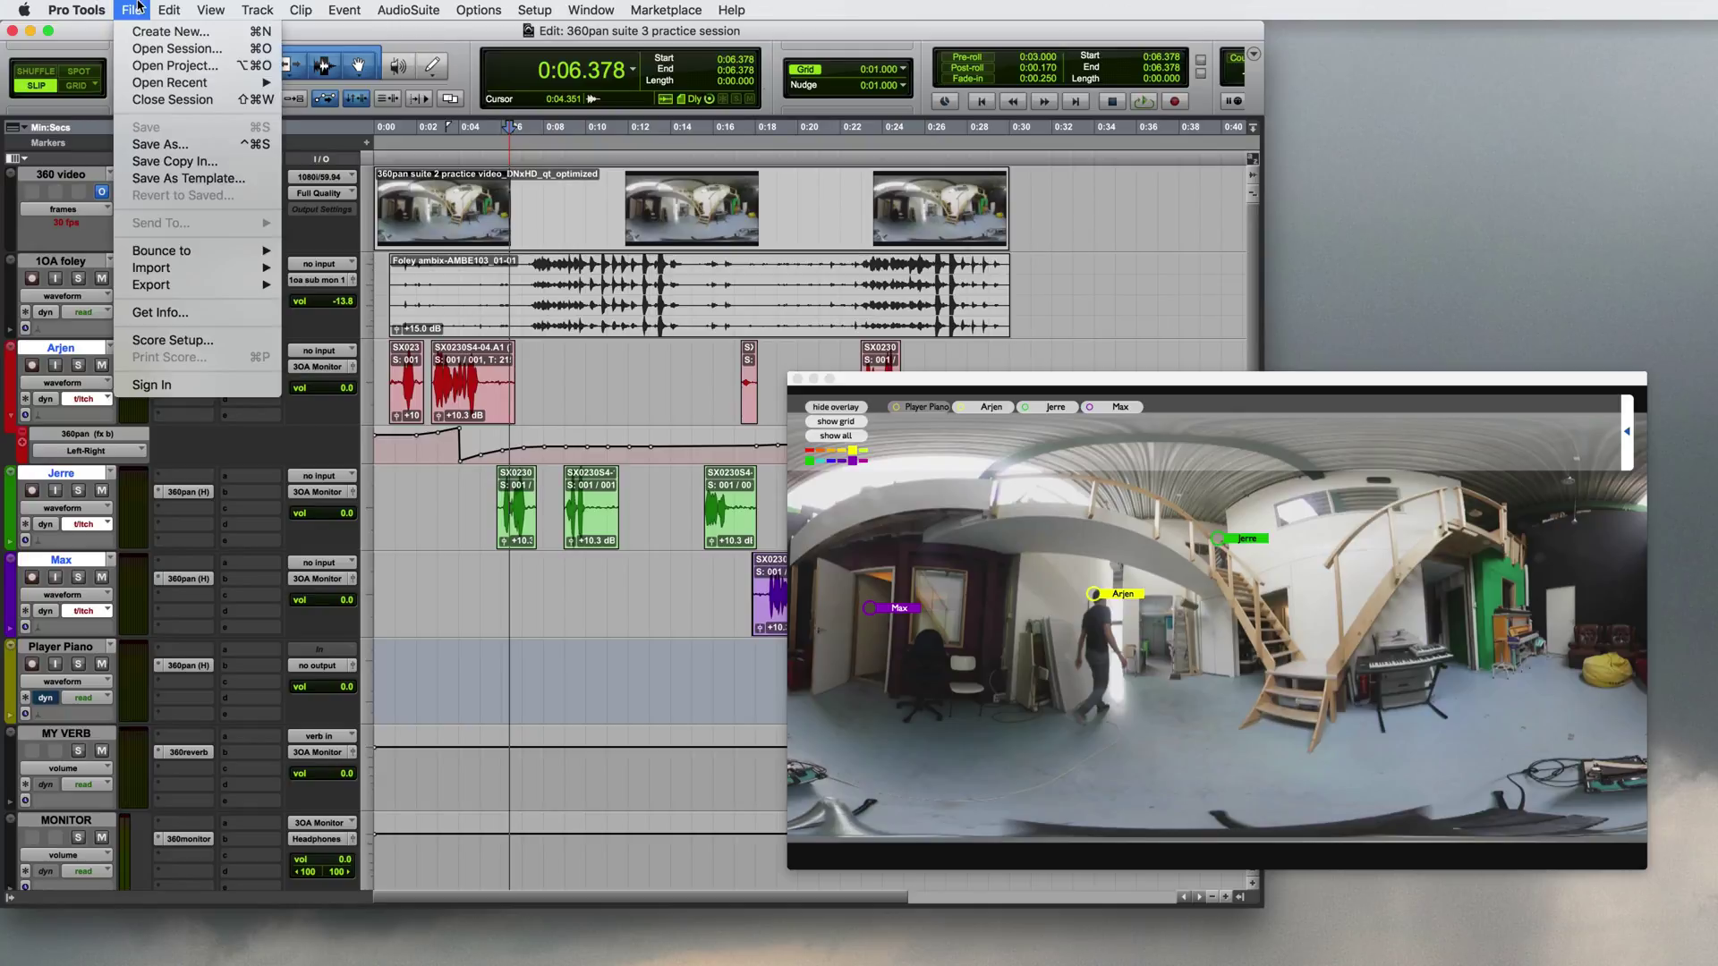
pyautogui.moveTo(161, 253)
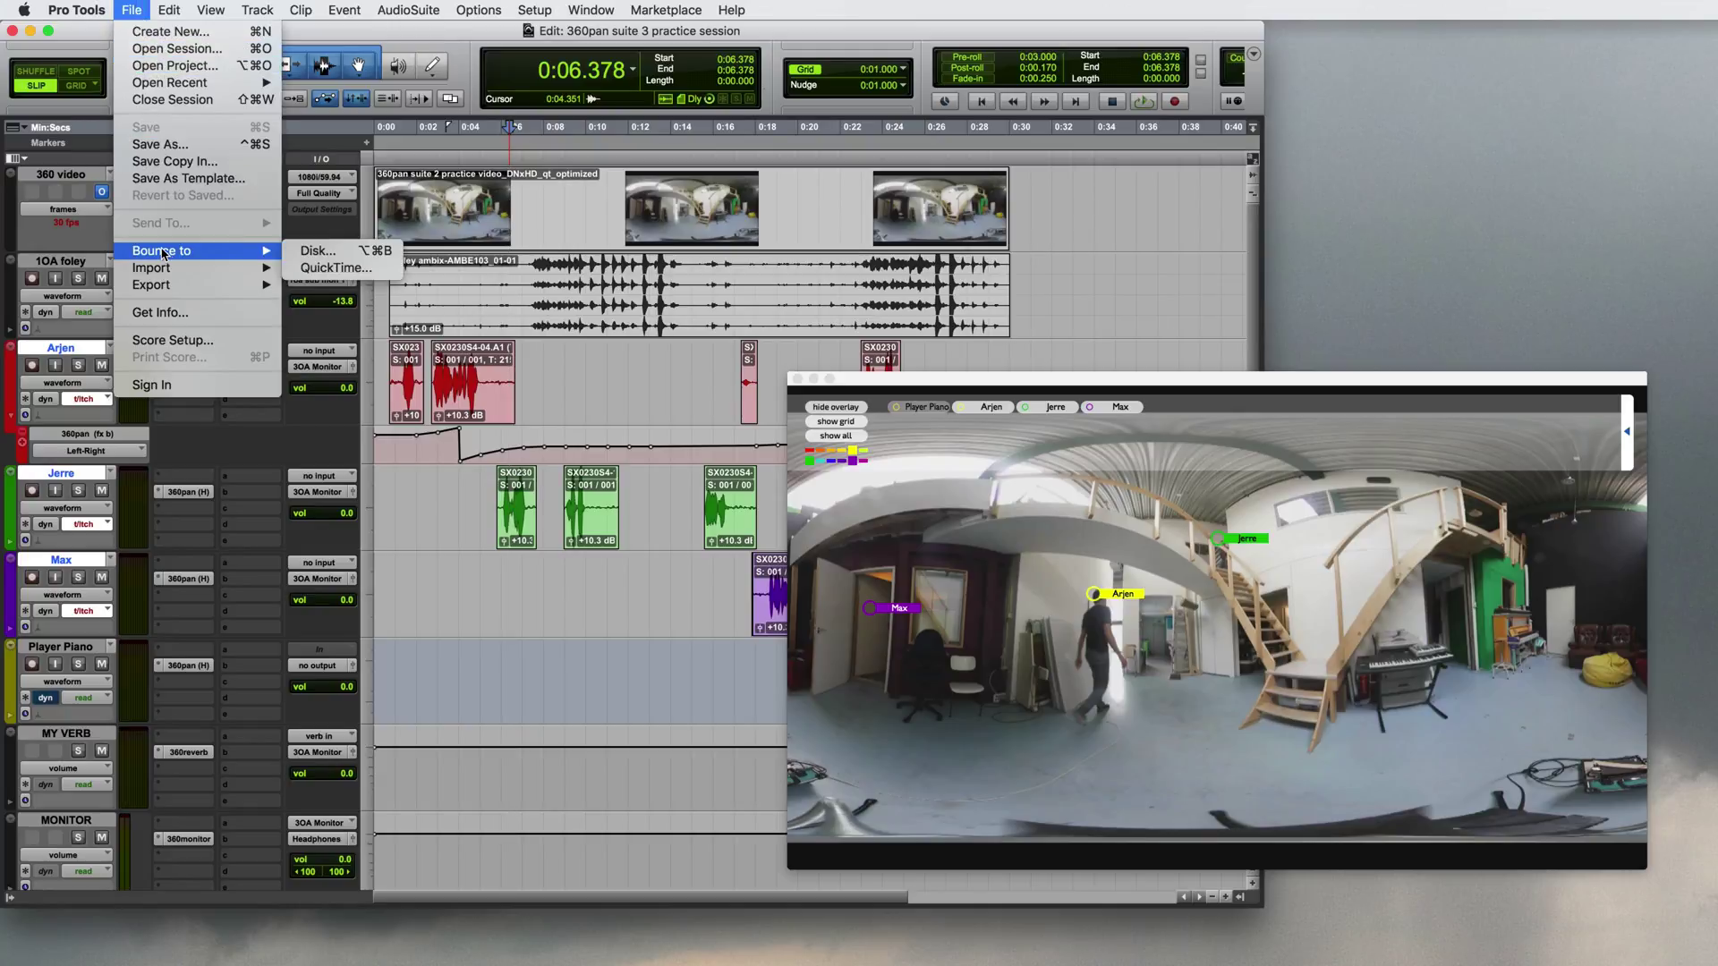
pyautogui.click(318, 252)
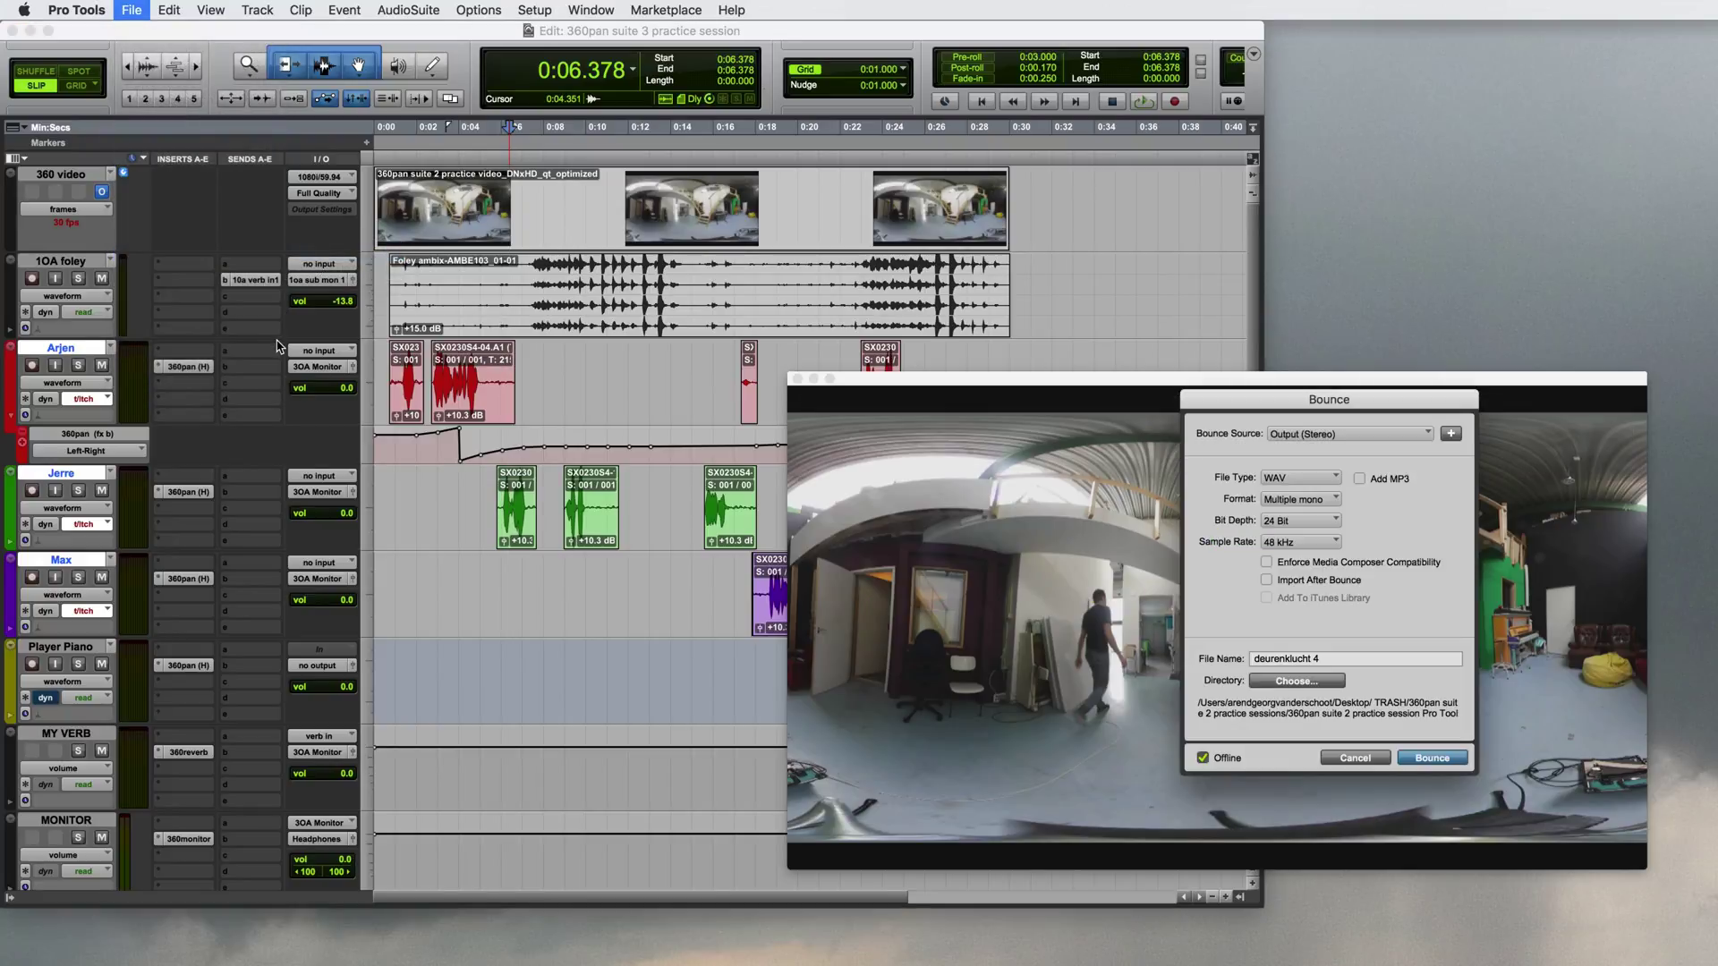
pyautogui.click(1323, 496)
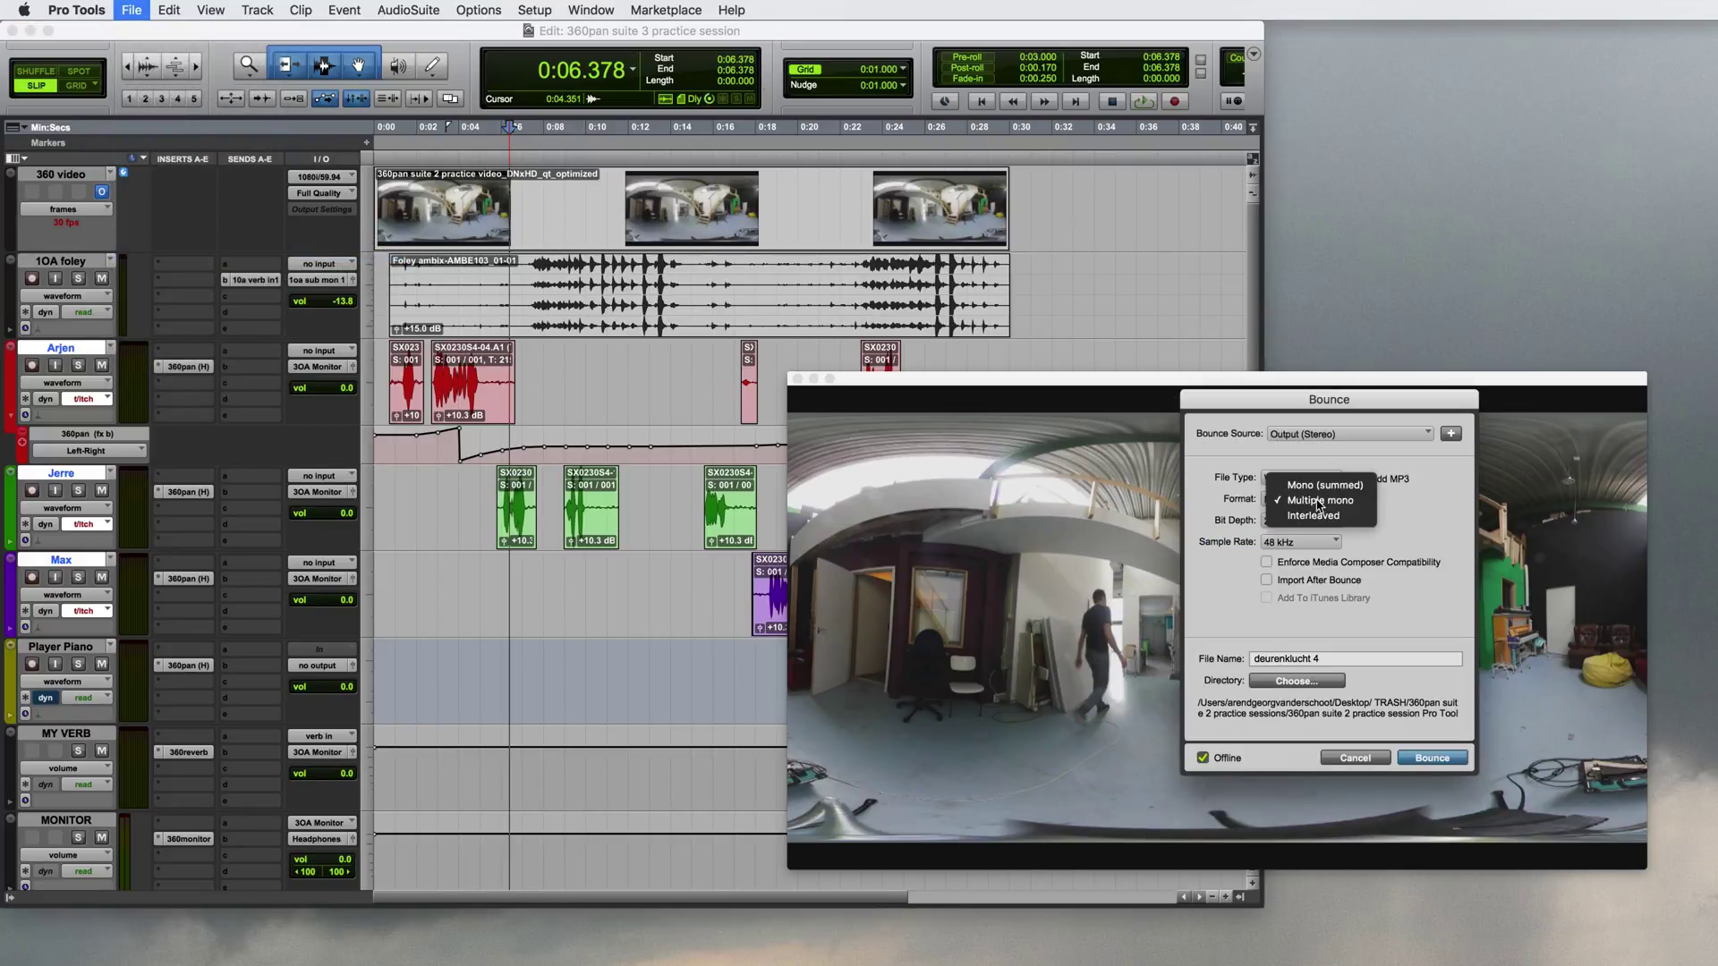
pyautogui.click(1321, 516)
pyautogui.click(1323, 434)
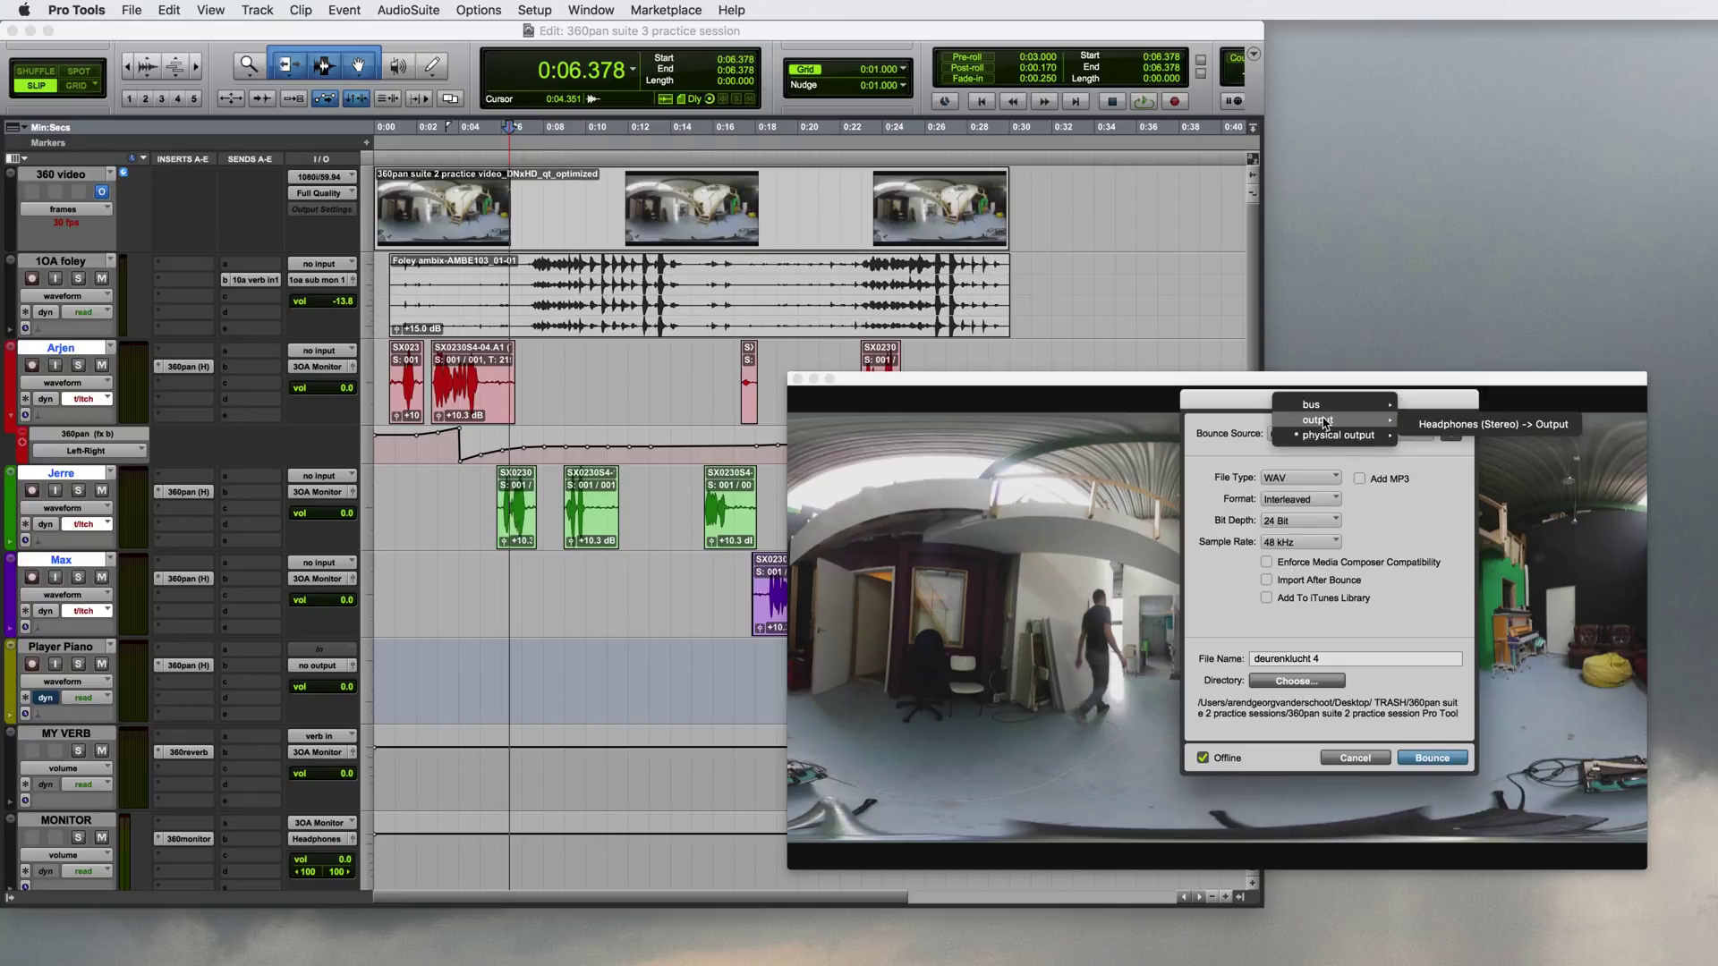
pyautogui.moveTo(1348, 408)
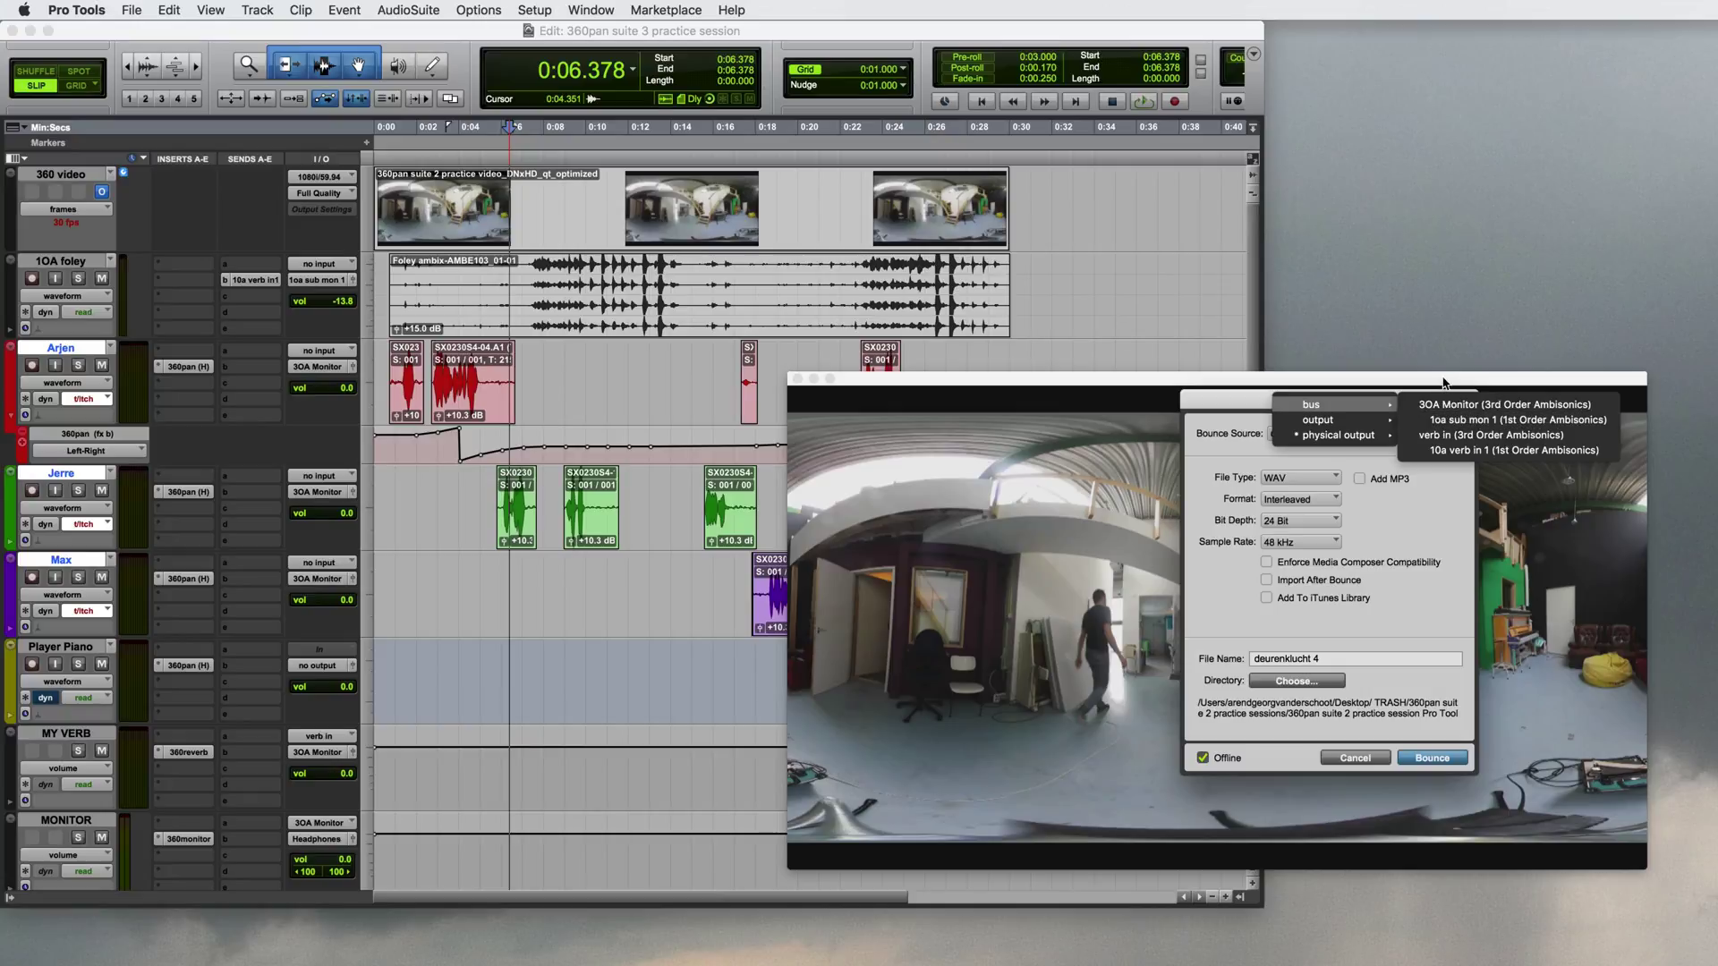
pyautogui.click(1439, 421)
# - Close the bounce dialog and add a 2nd Order Ambisonics sub-path '20a mon sub' to 3OA Monitor
pyautogui.click(1405, 761)
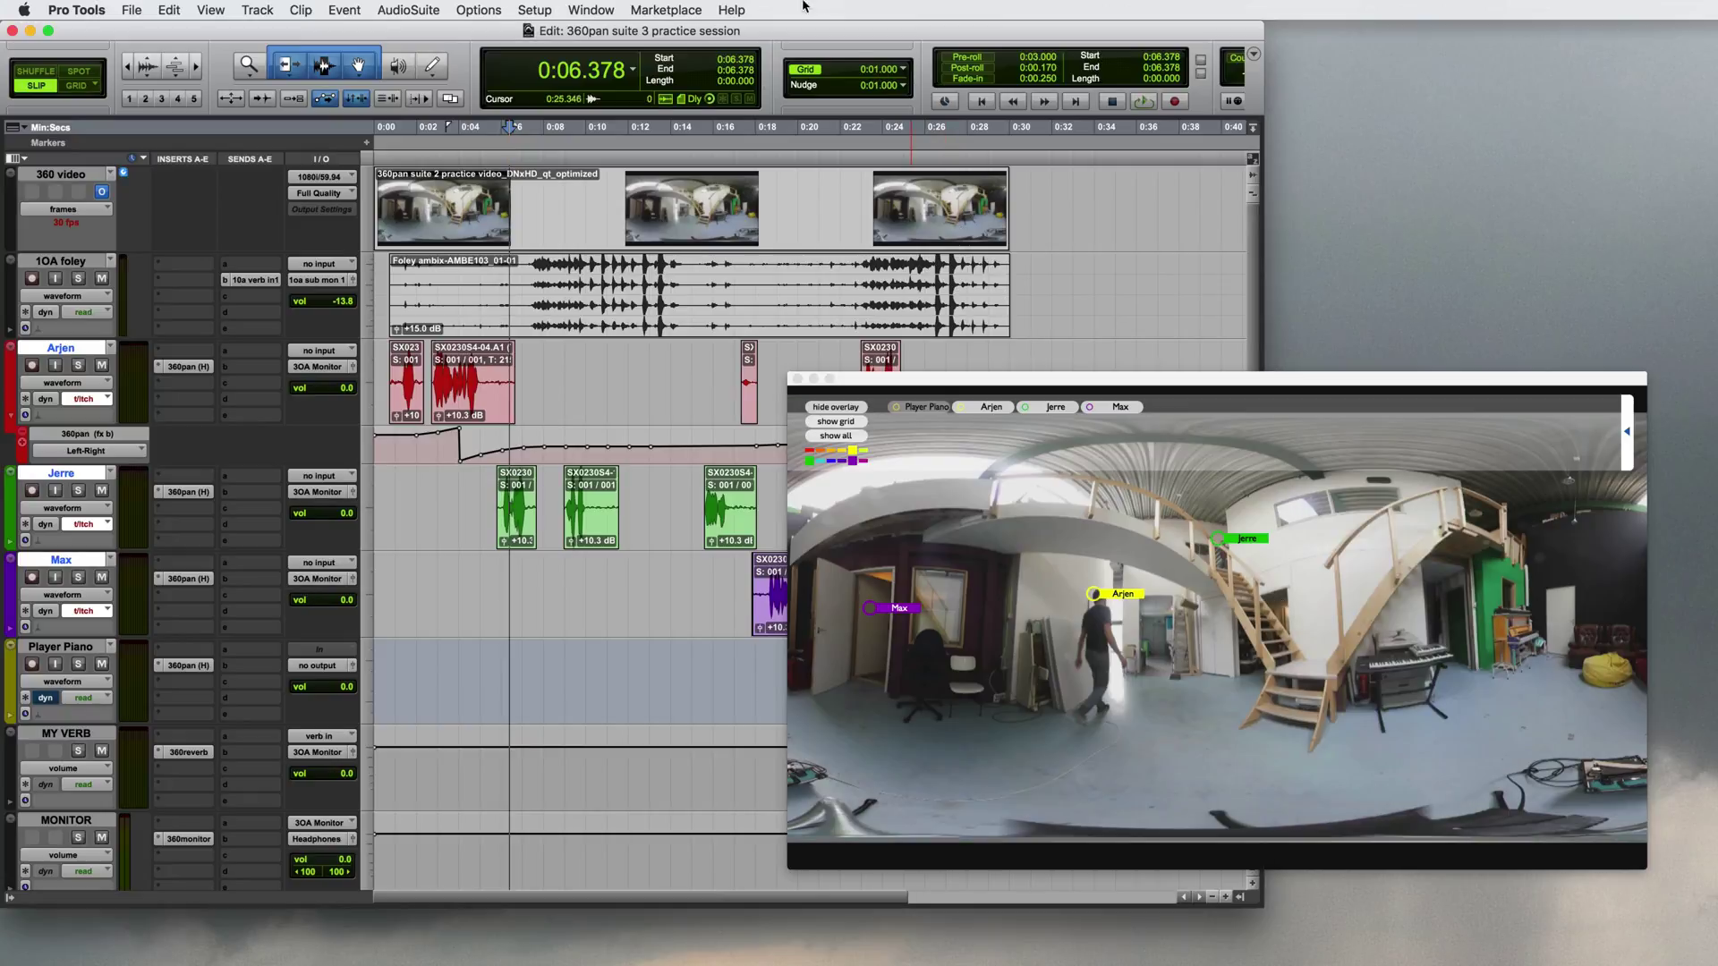
pyautogui.click(534, 9)
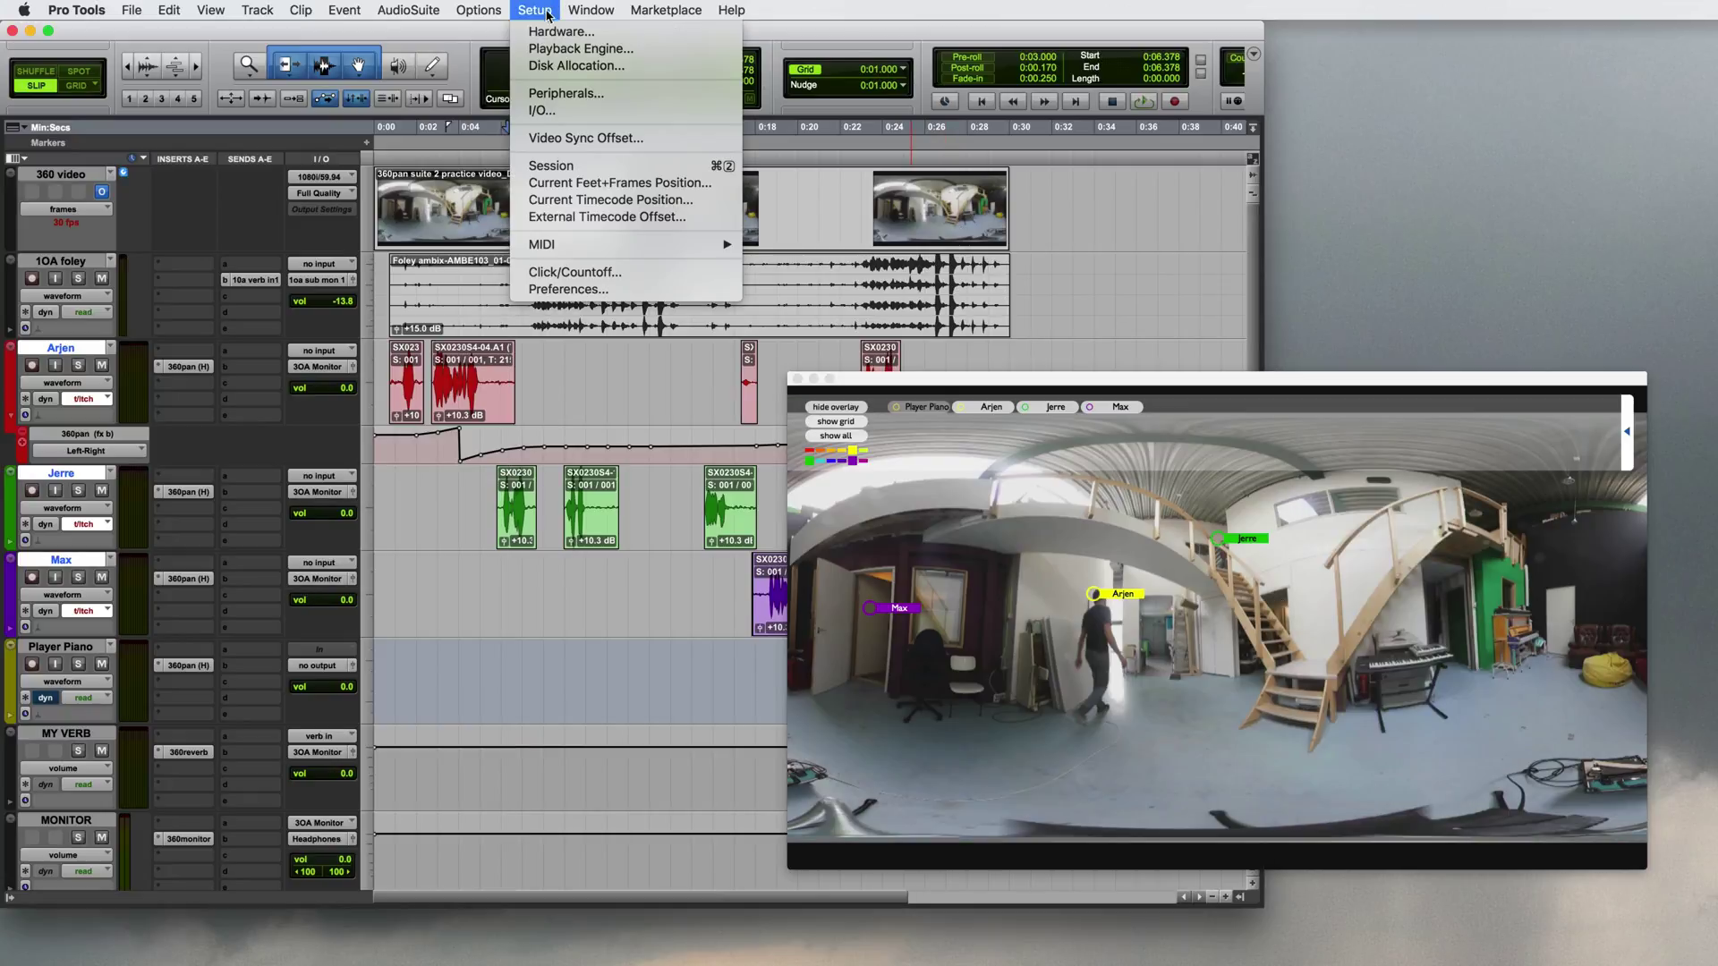
pyautogui.click(545, 111)
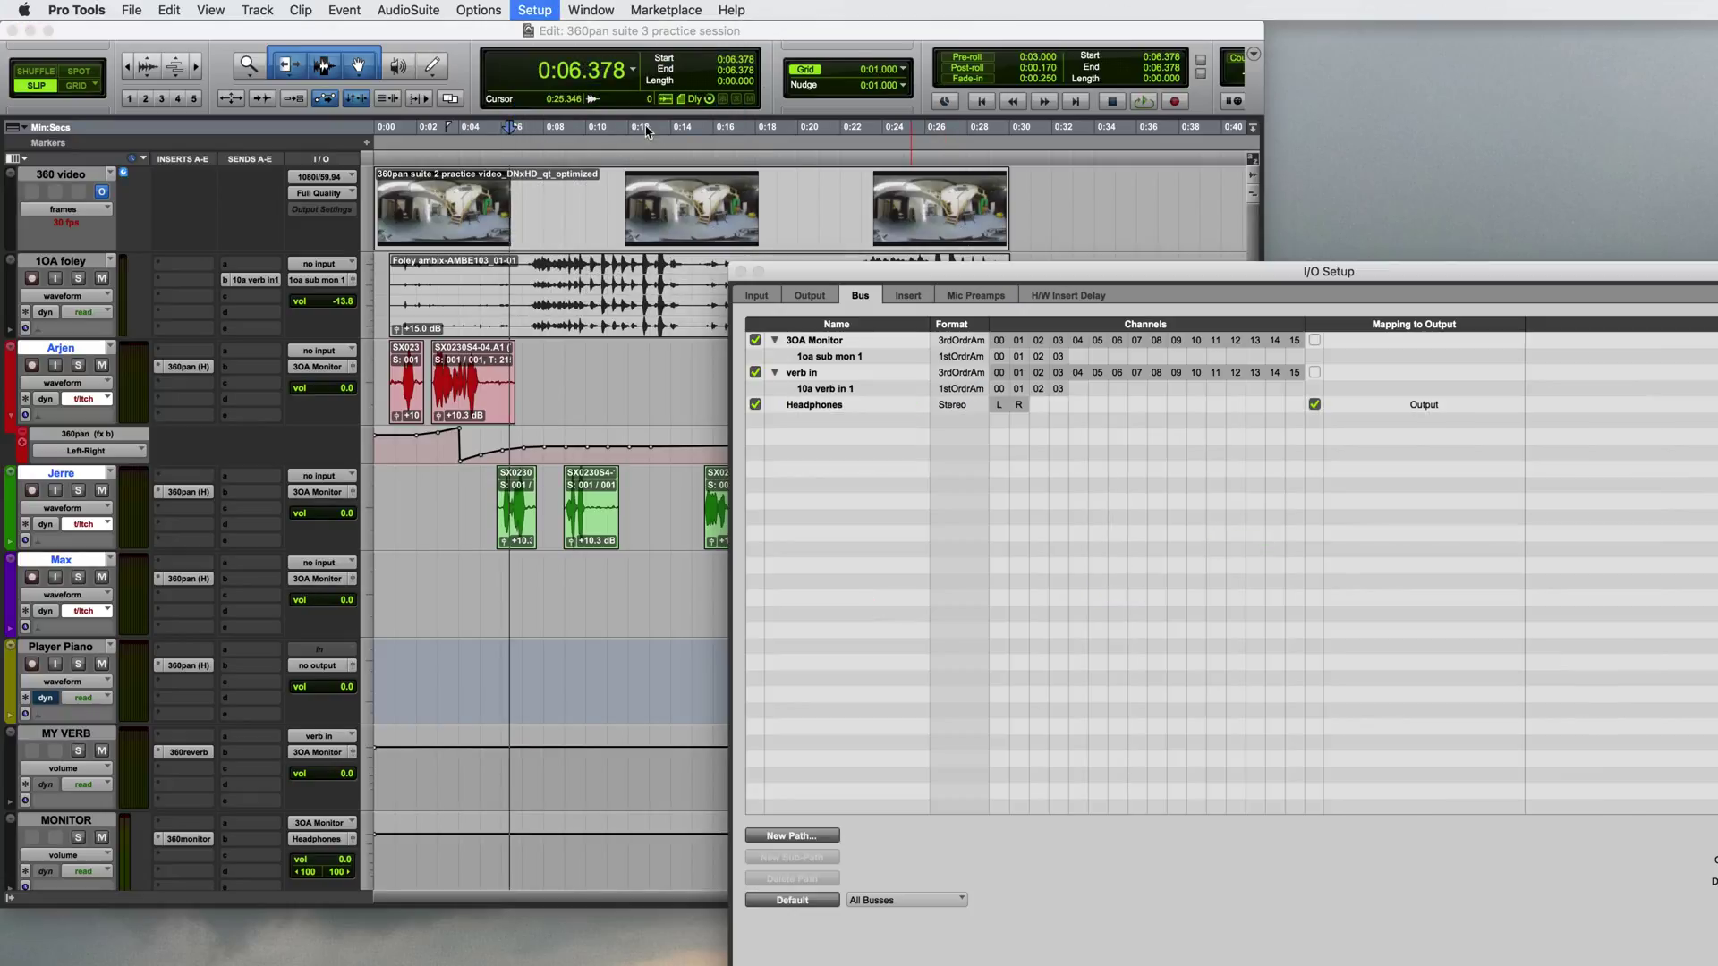
pyautogui.click(823, 341)
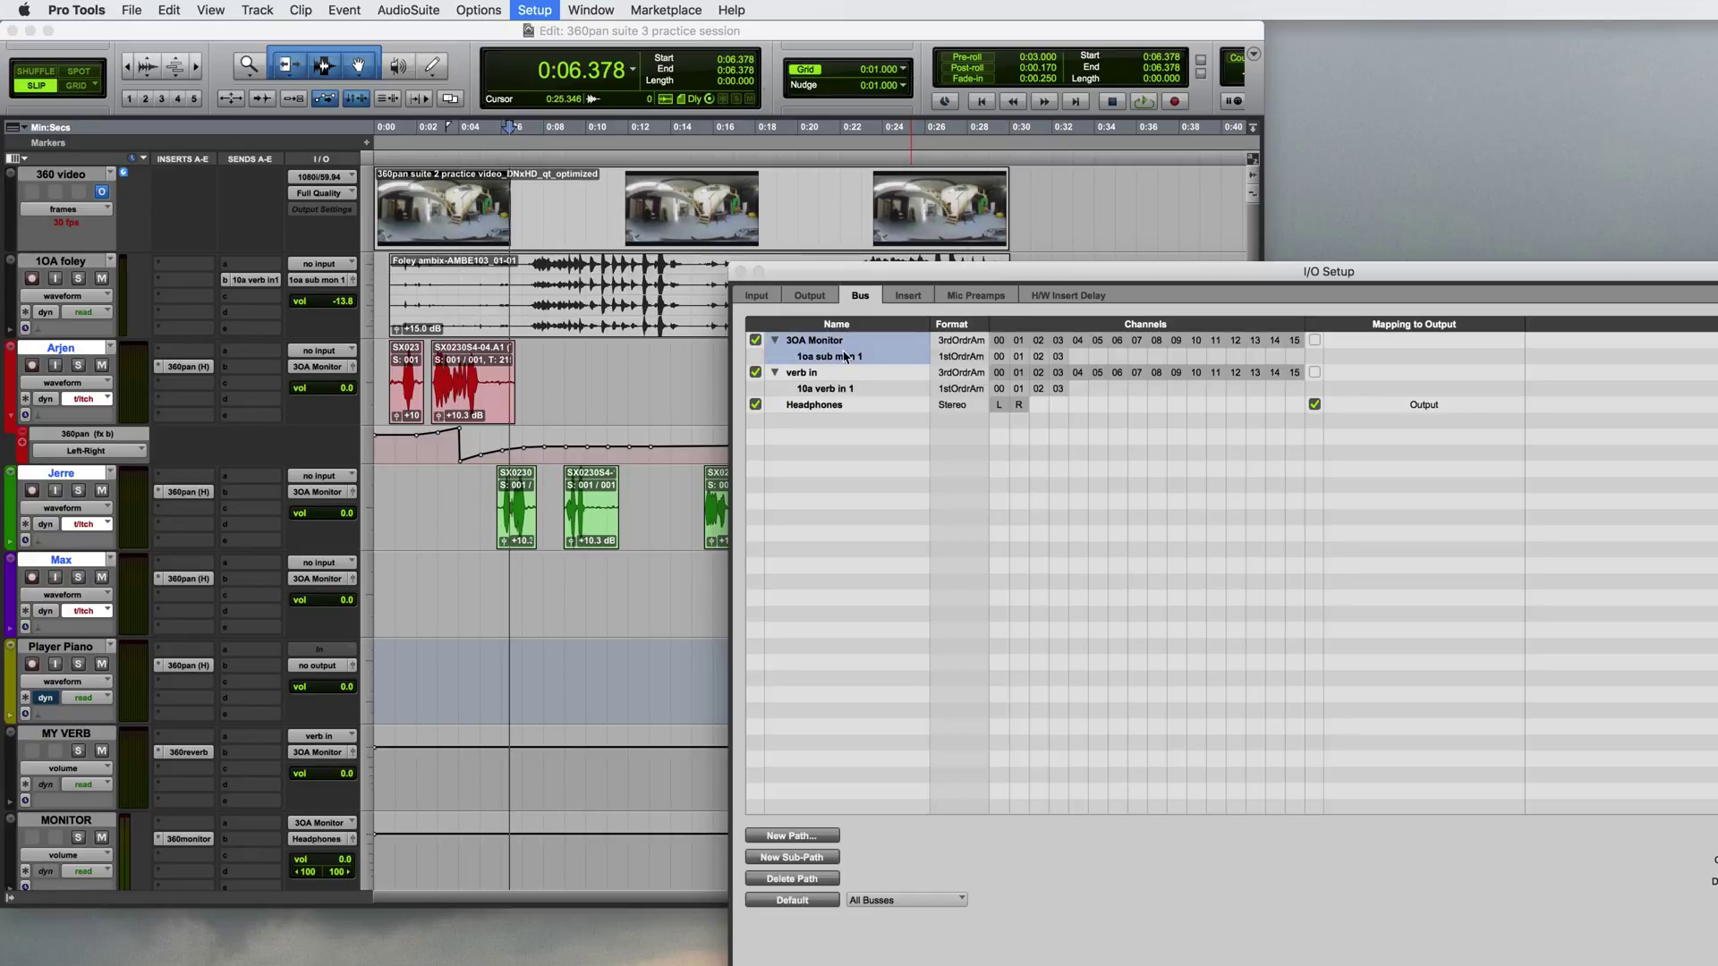
pyautogui.click(825, 859)
pyautogui.click(1266, 522)
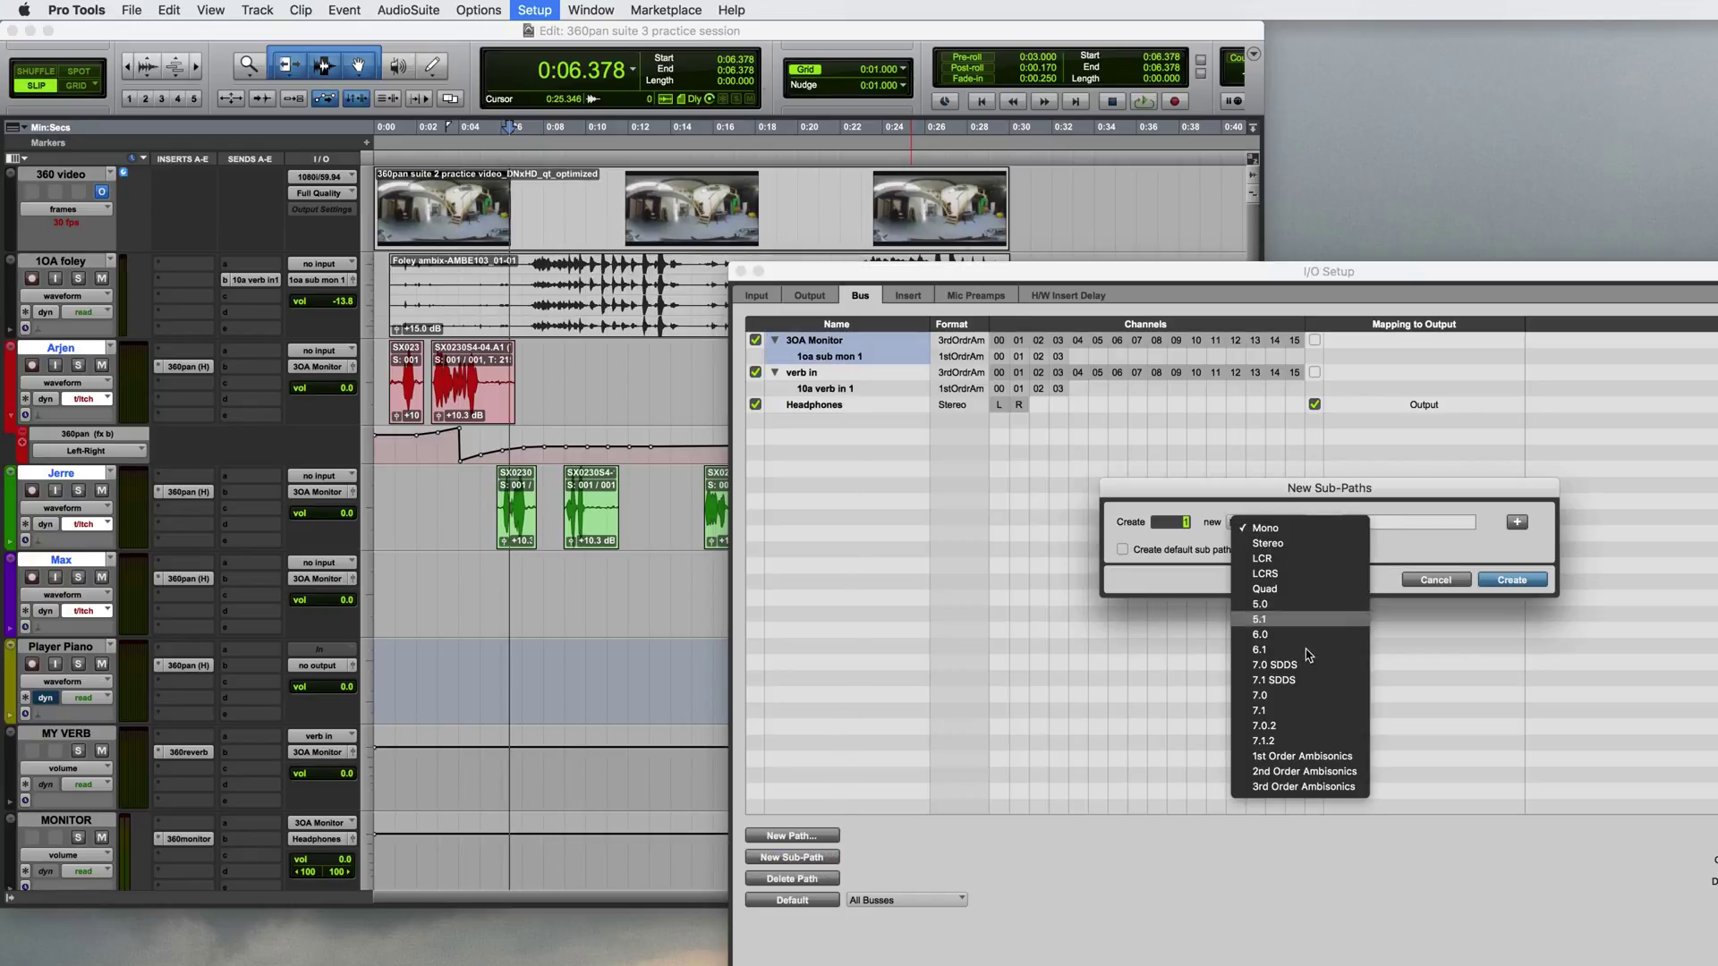
pyautogui.click(1305, 772)
pyautogui.press('Tab')
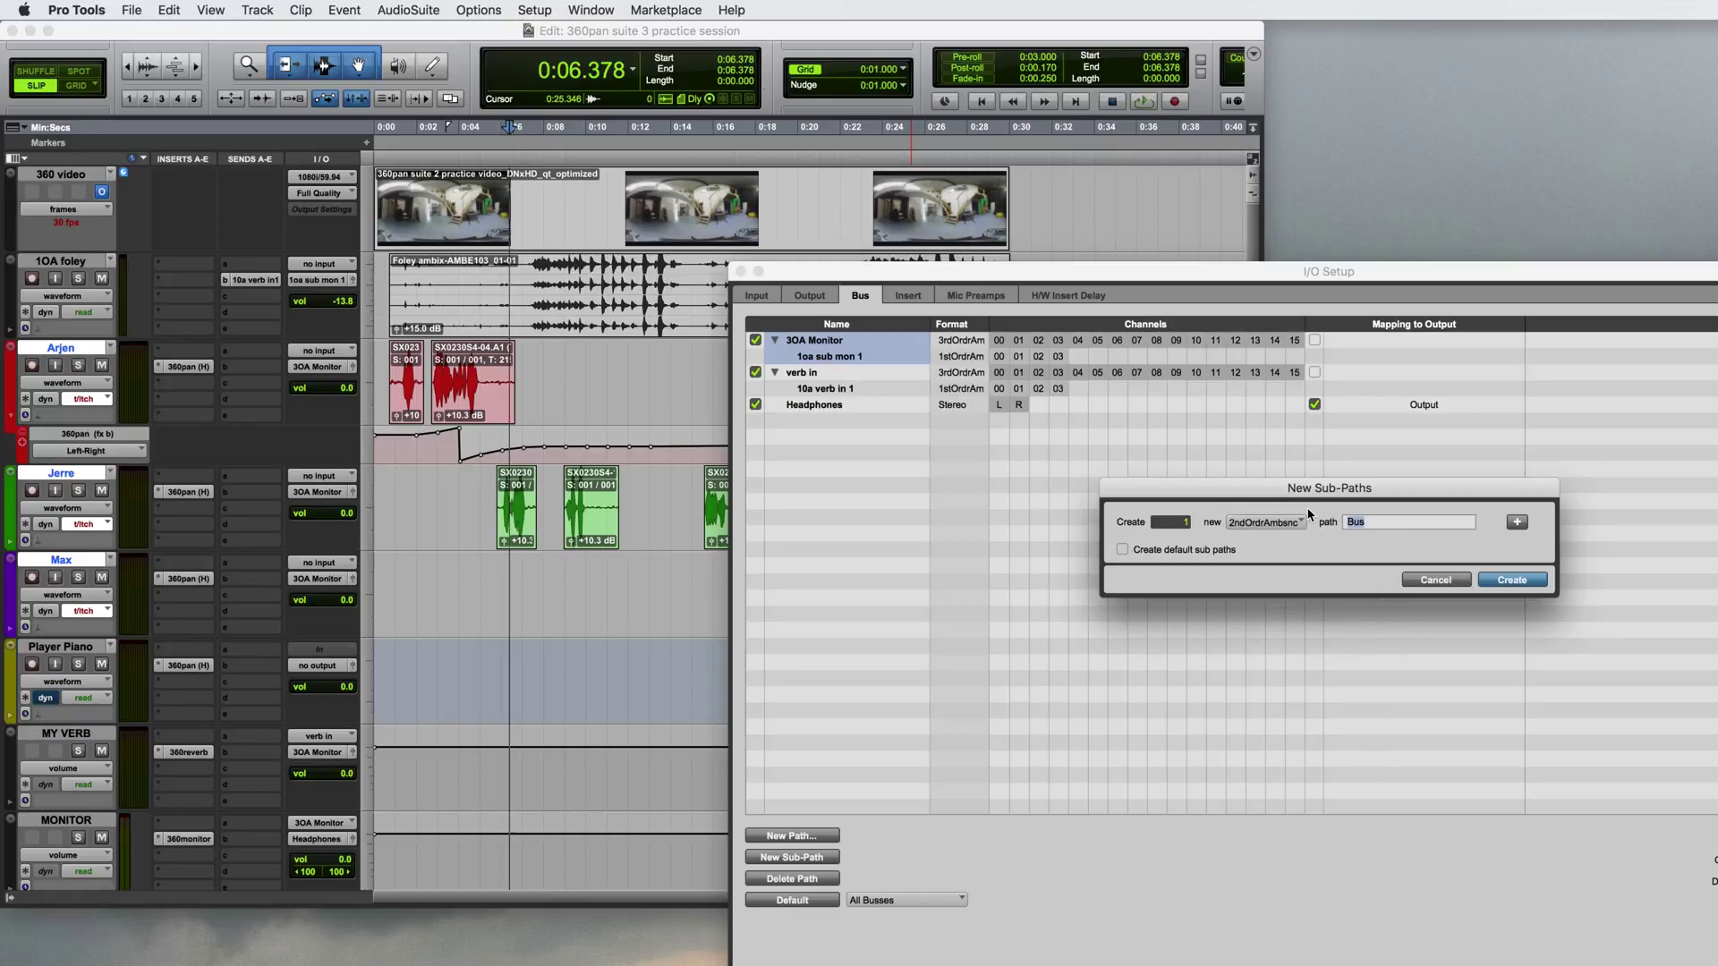
pyautogui.write('20a ')
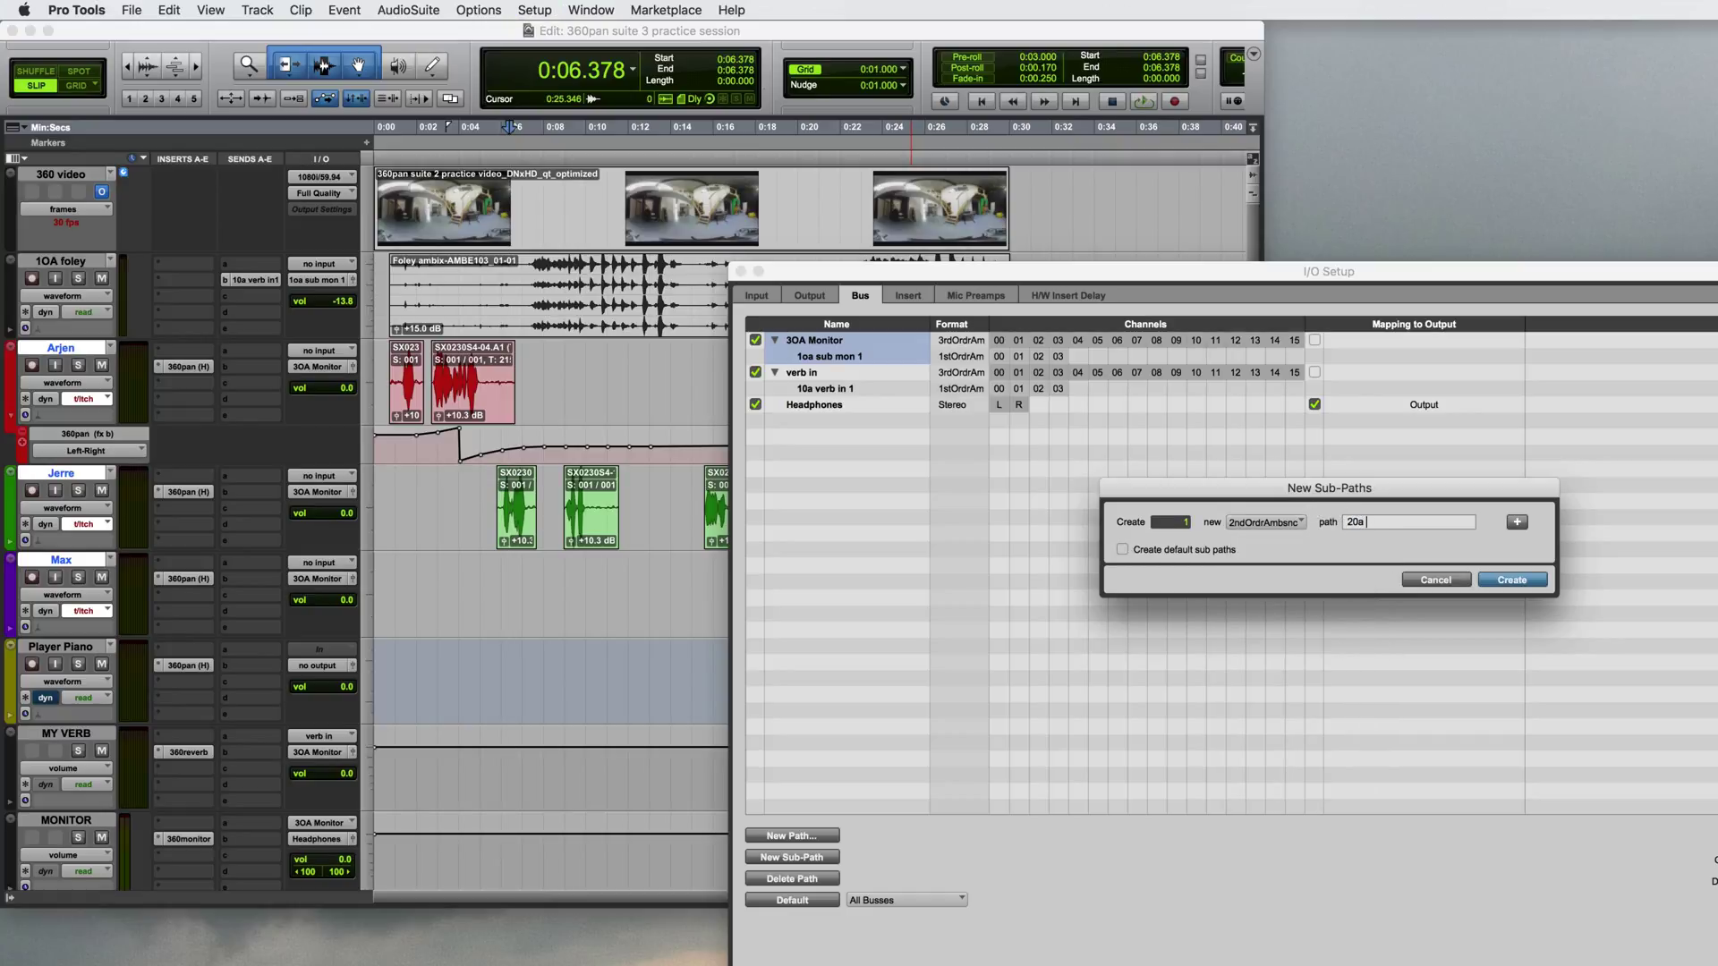
pyautogui.write('mon sub')
pyautogui.press('Return')
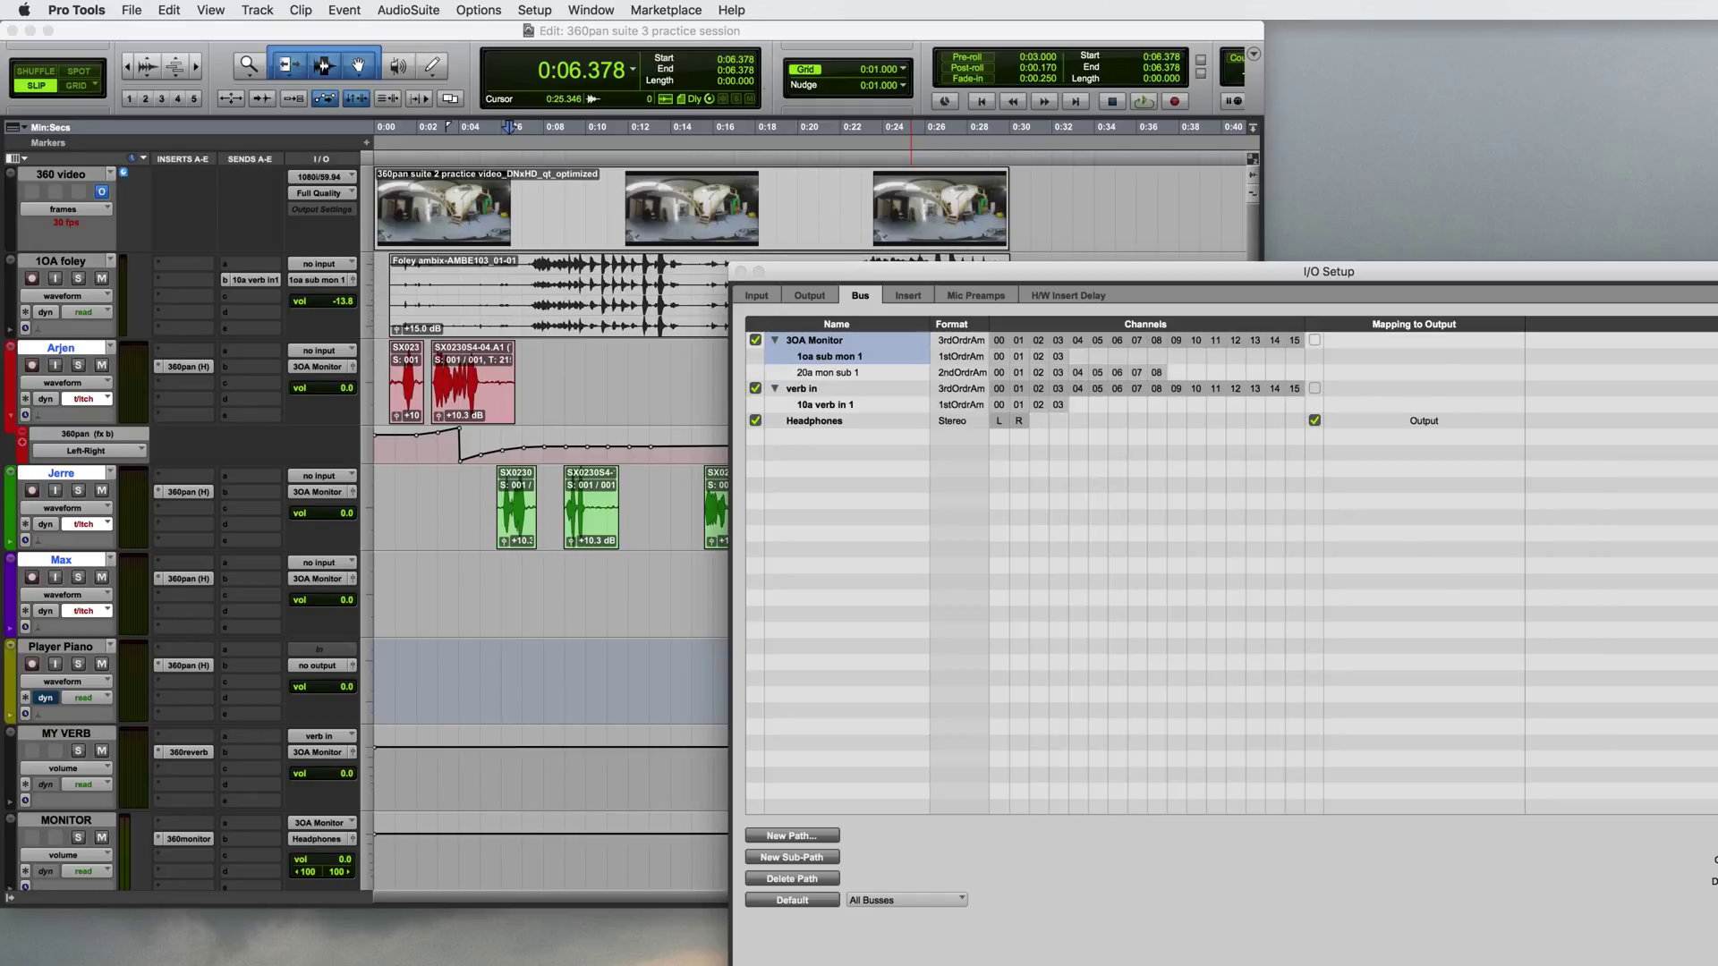
pyautogui.press('Return')
# - Bounce to disk with file name '3rd order mix' and the 3OA Monitor bus as source
pyautogui.click(130, 10)
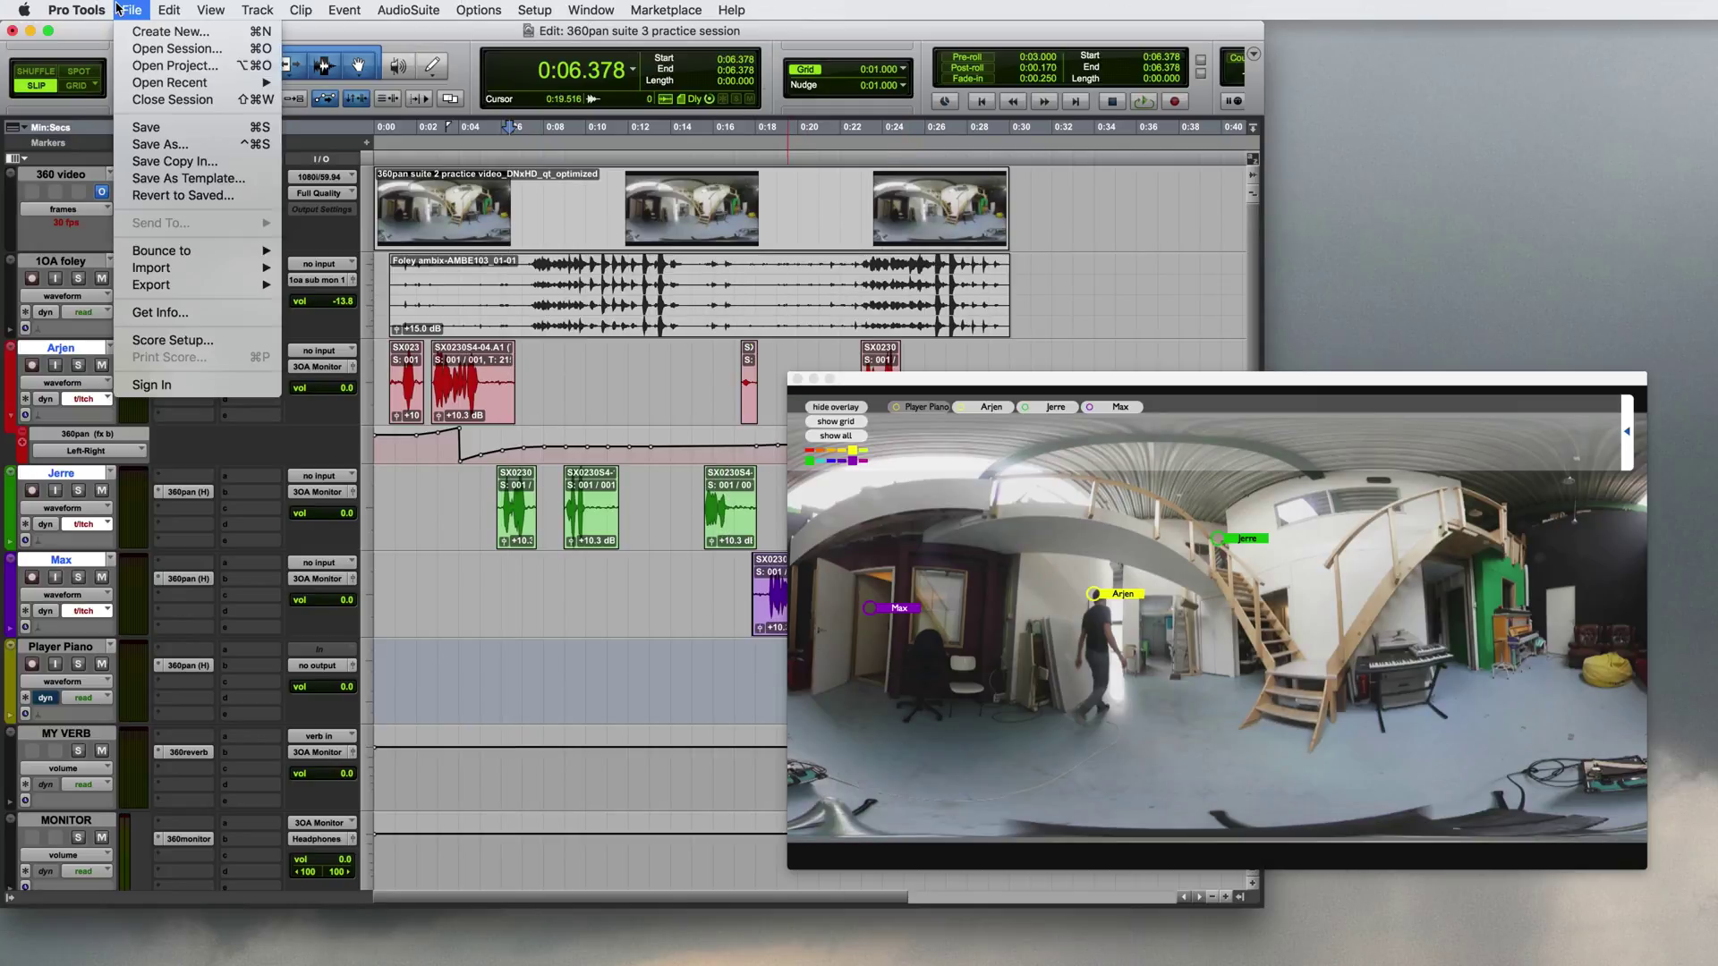
pyautogui.moveTo(170, 251)
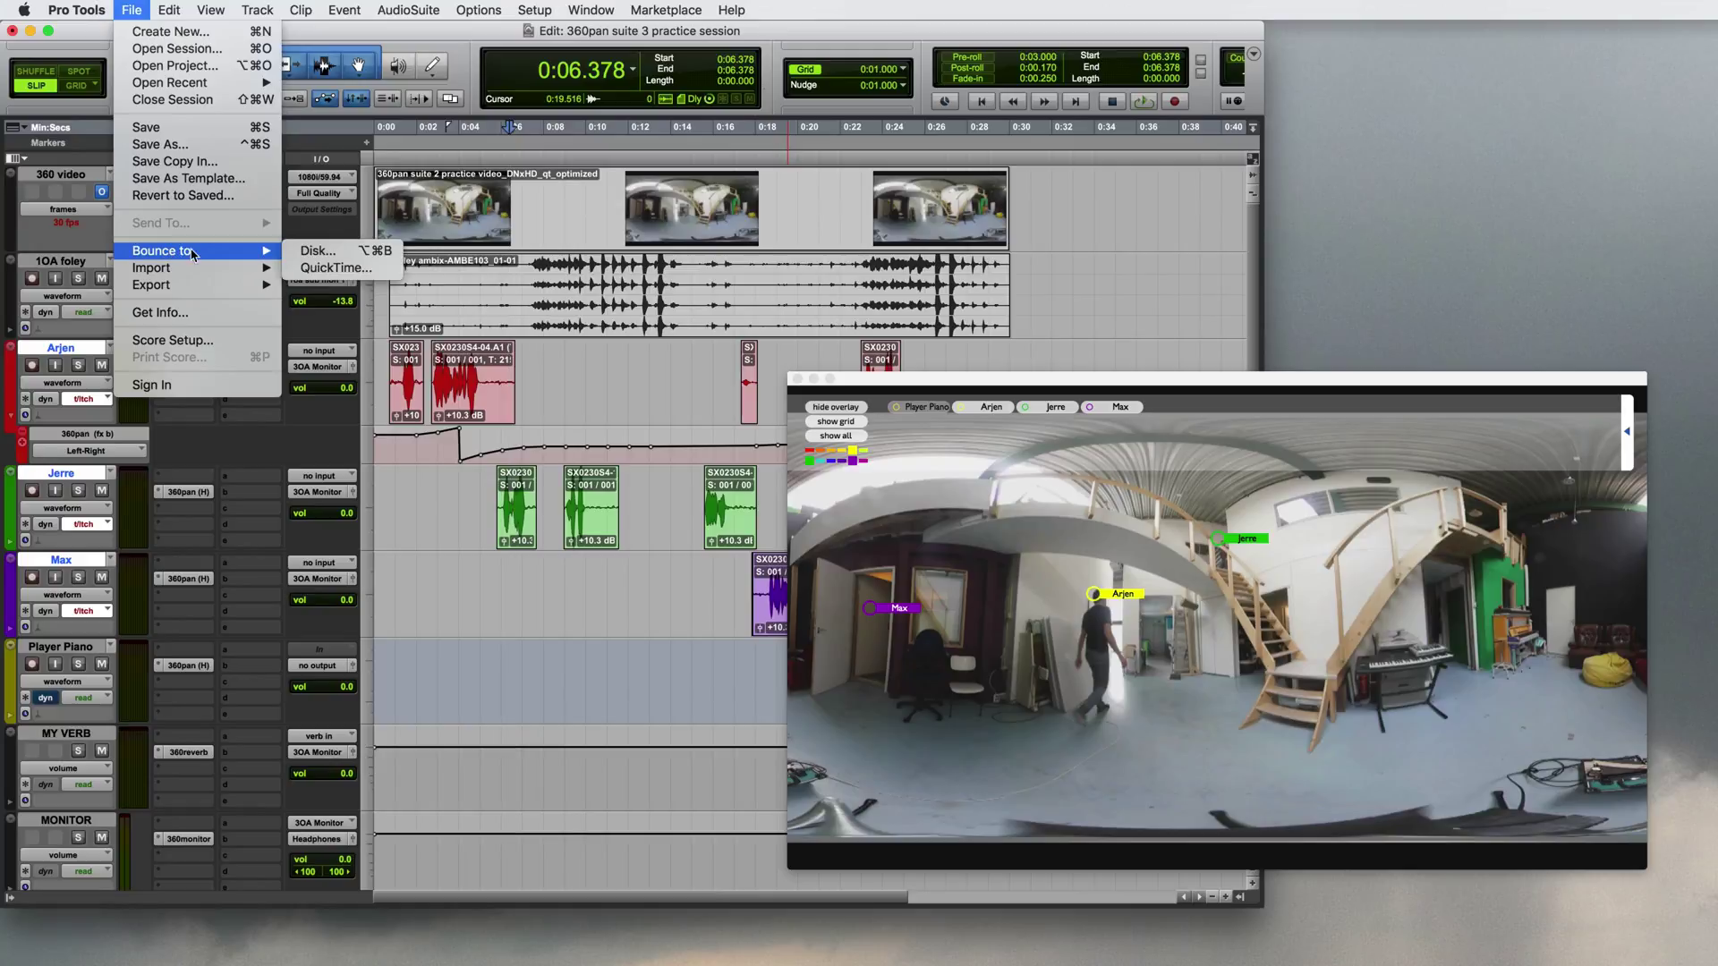
pyautogui.click(322, 258)
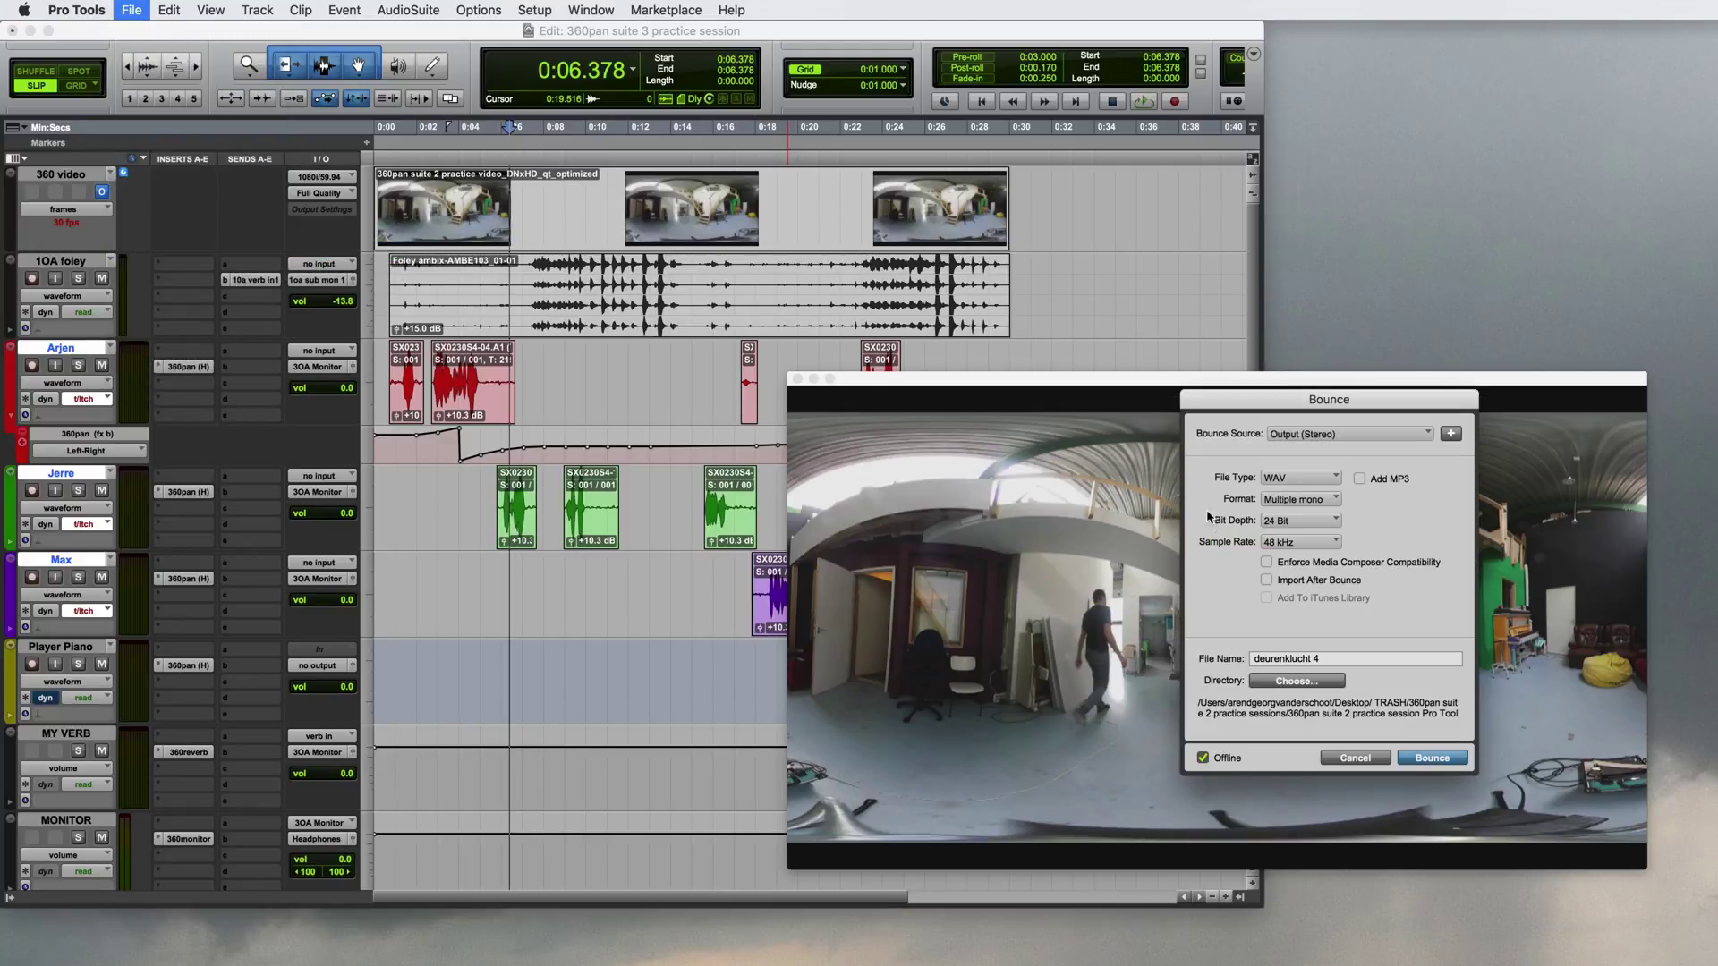
pyautogui.moveTo(1358, 658); pyautogui.dragTo(1185, 653)
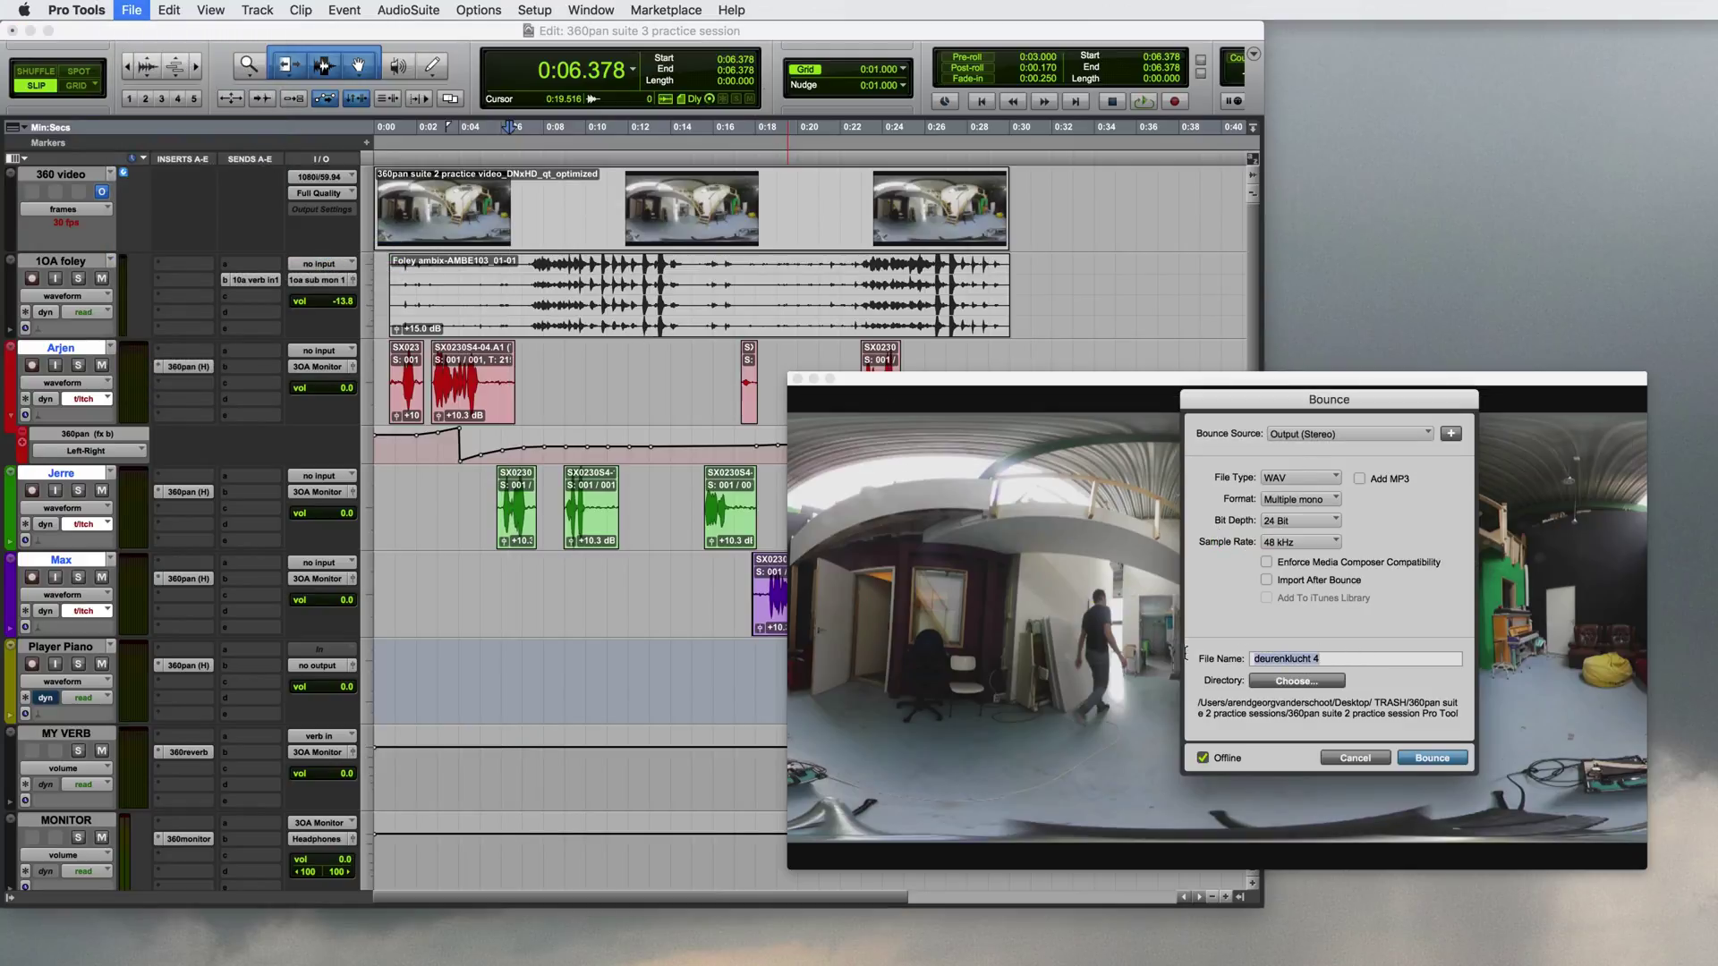
pyautogui.write('3rd order mix')
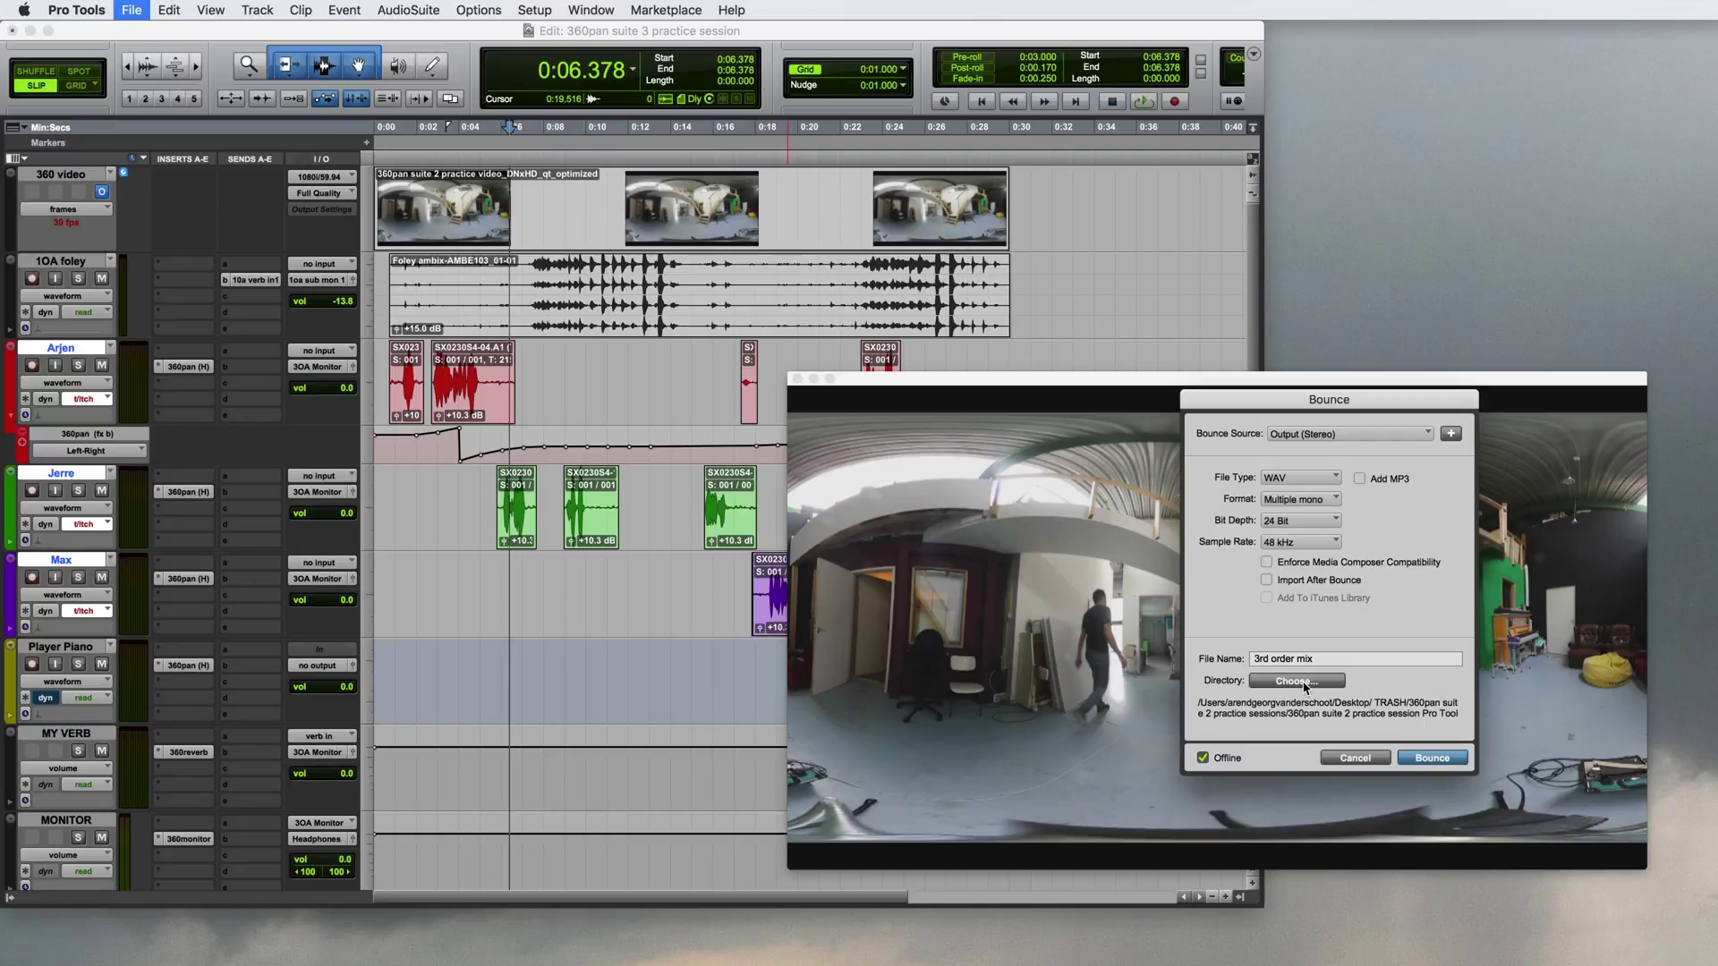
pyautogui.click(1295, 436)
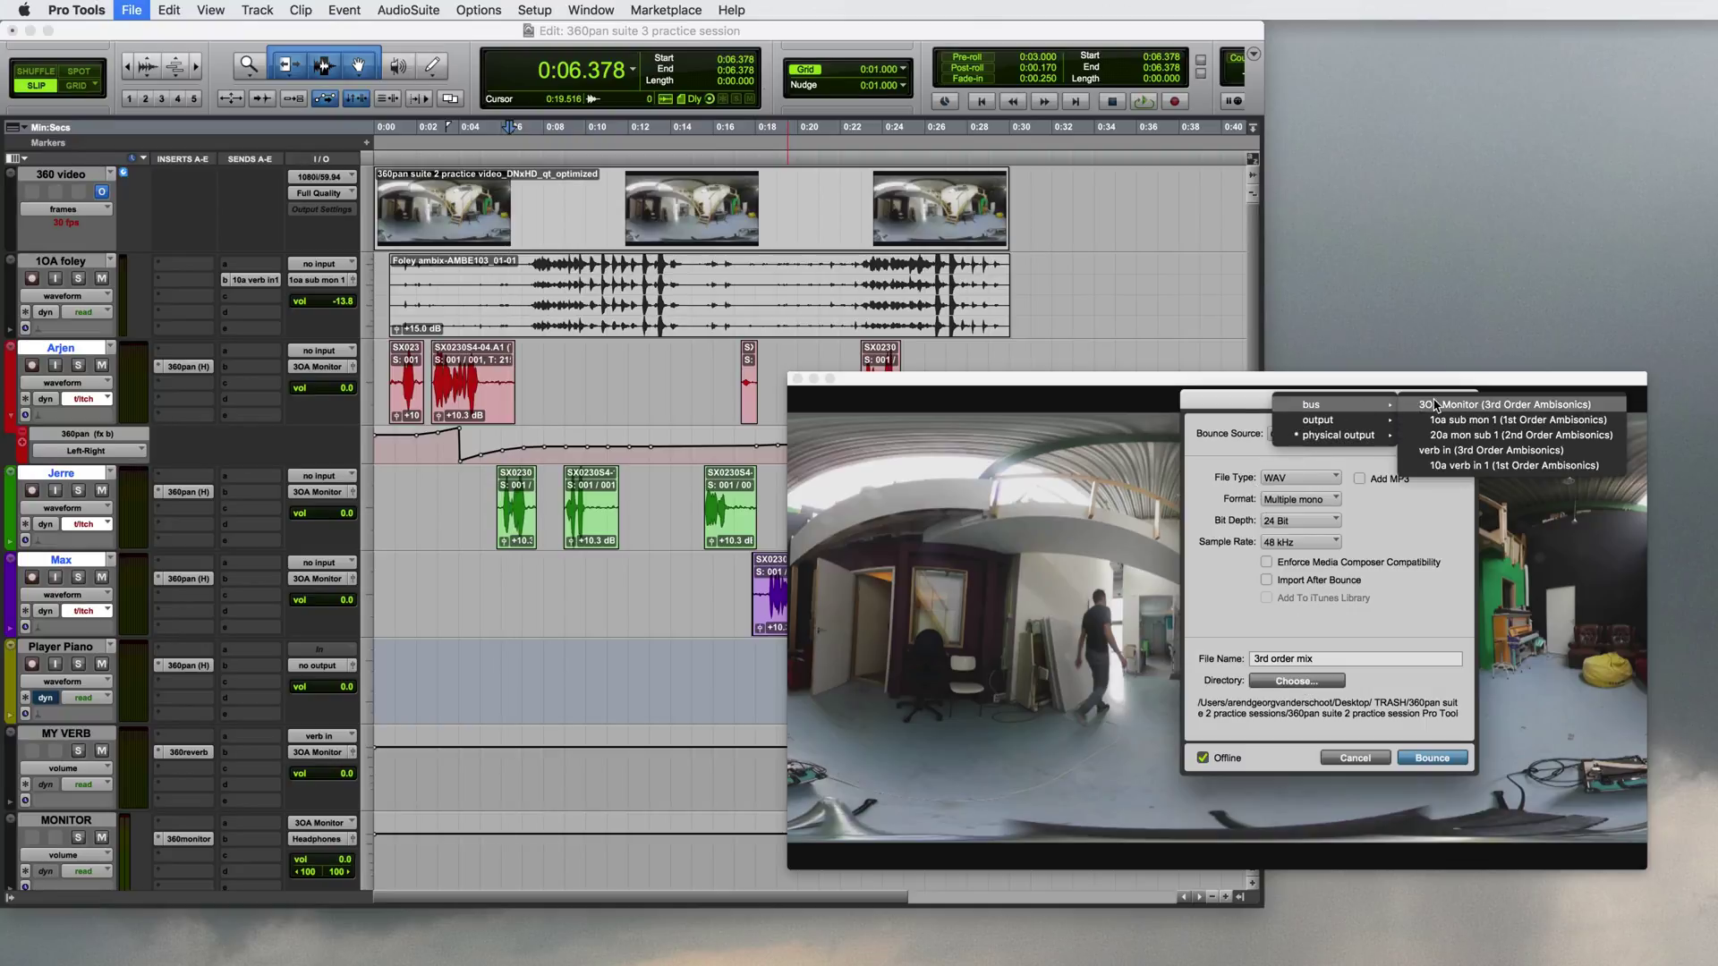
pyautogui.click(1477, 404)
pyautogui.click(1432, 758)
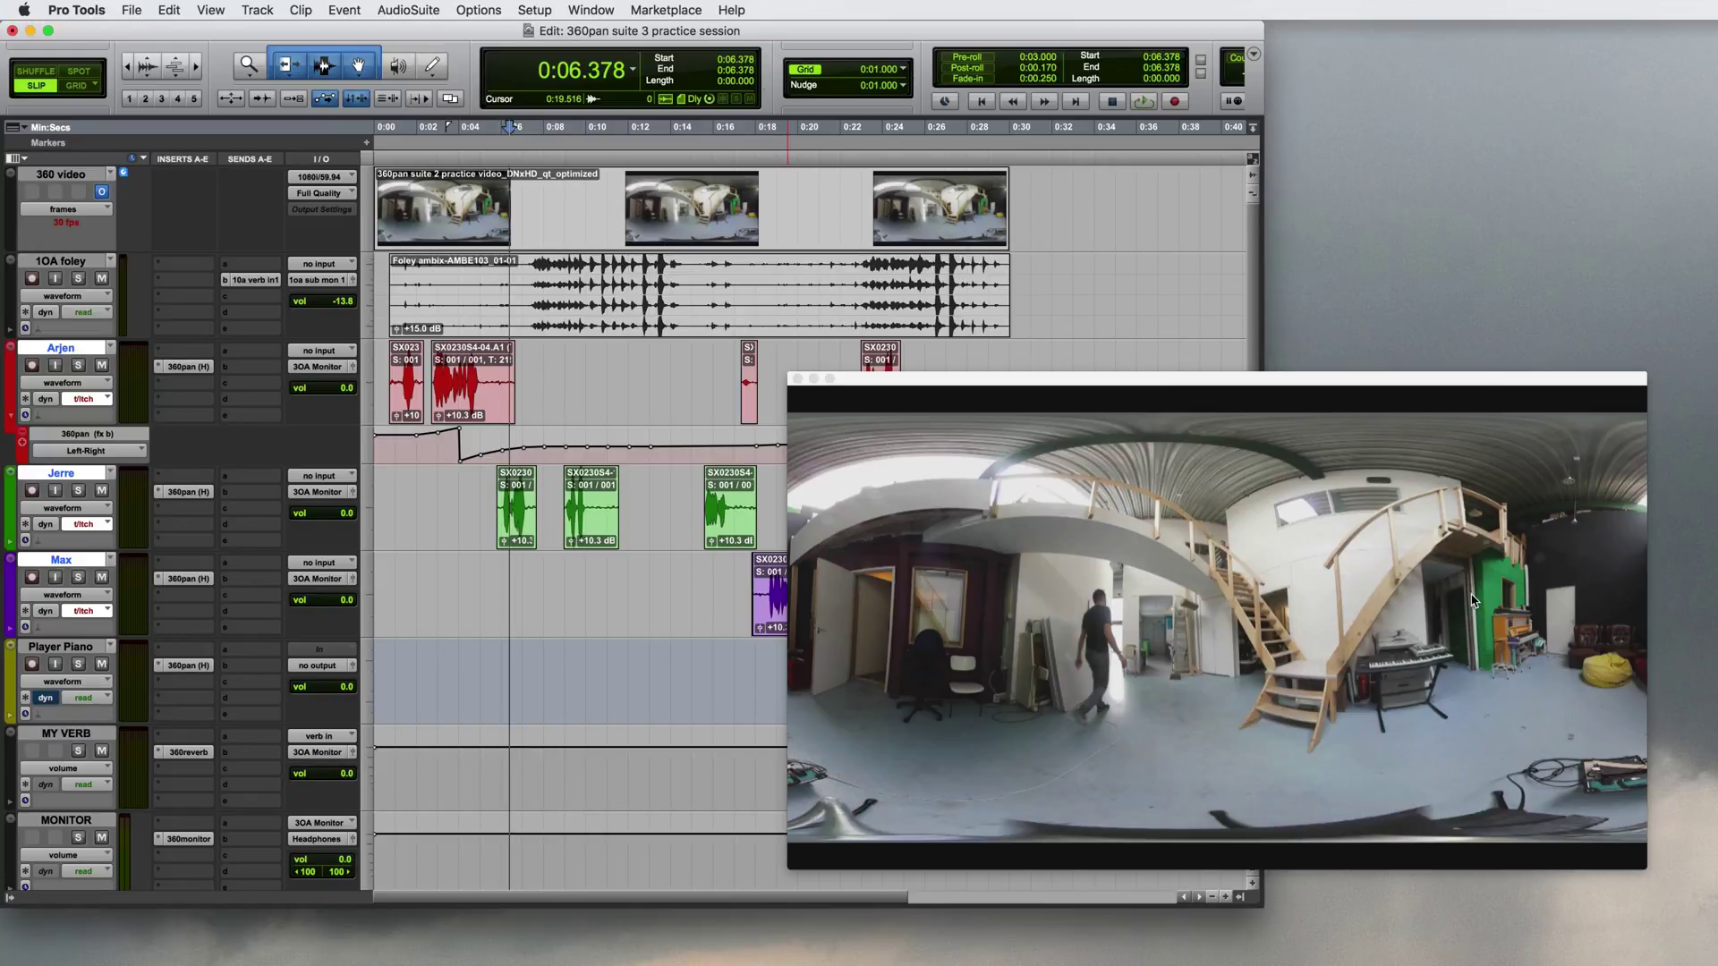
# - Bounce source 20a mon sub 1 to disk as '2nd order mix'
pyautogui.click(132, 10)
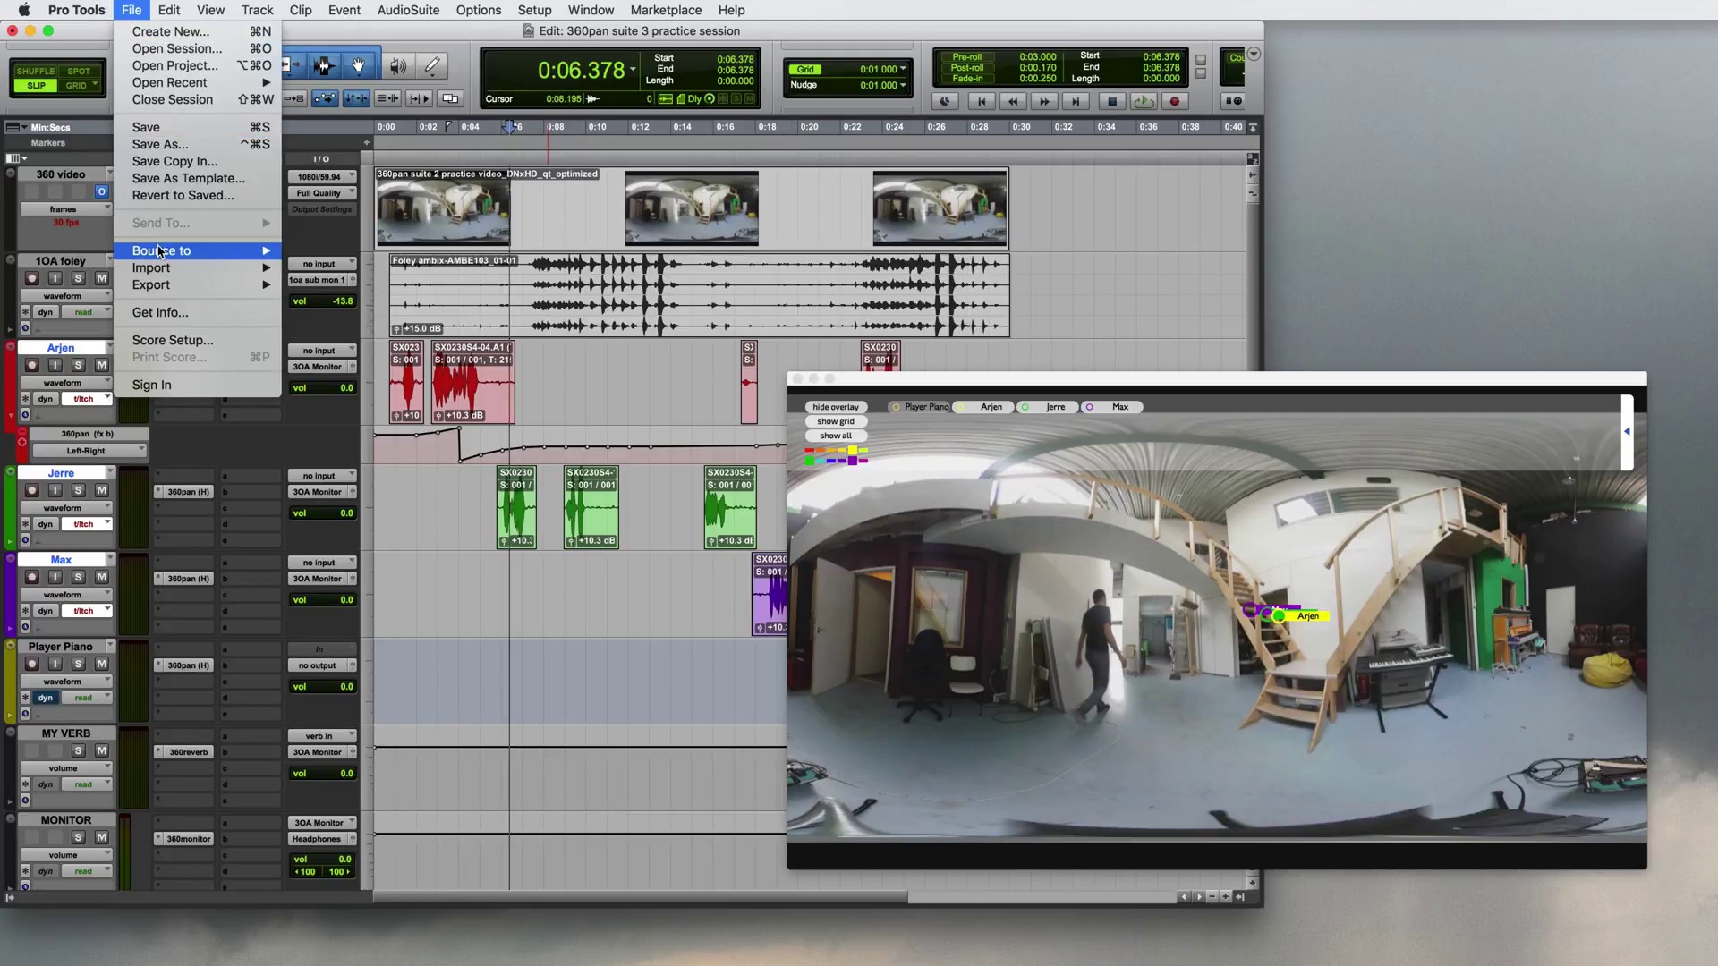
pyautogui.moveTo(179, 250)
pyautogui.click(308, 250)
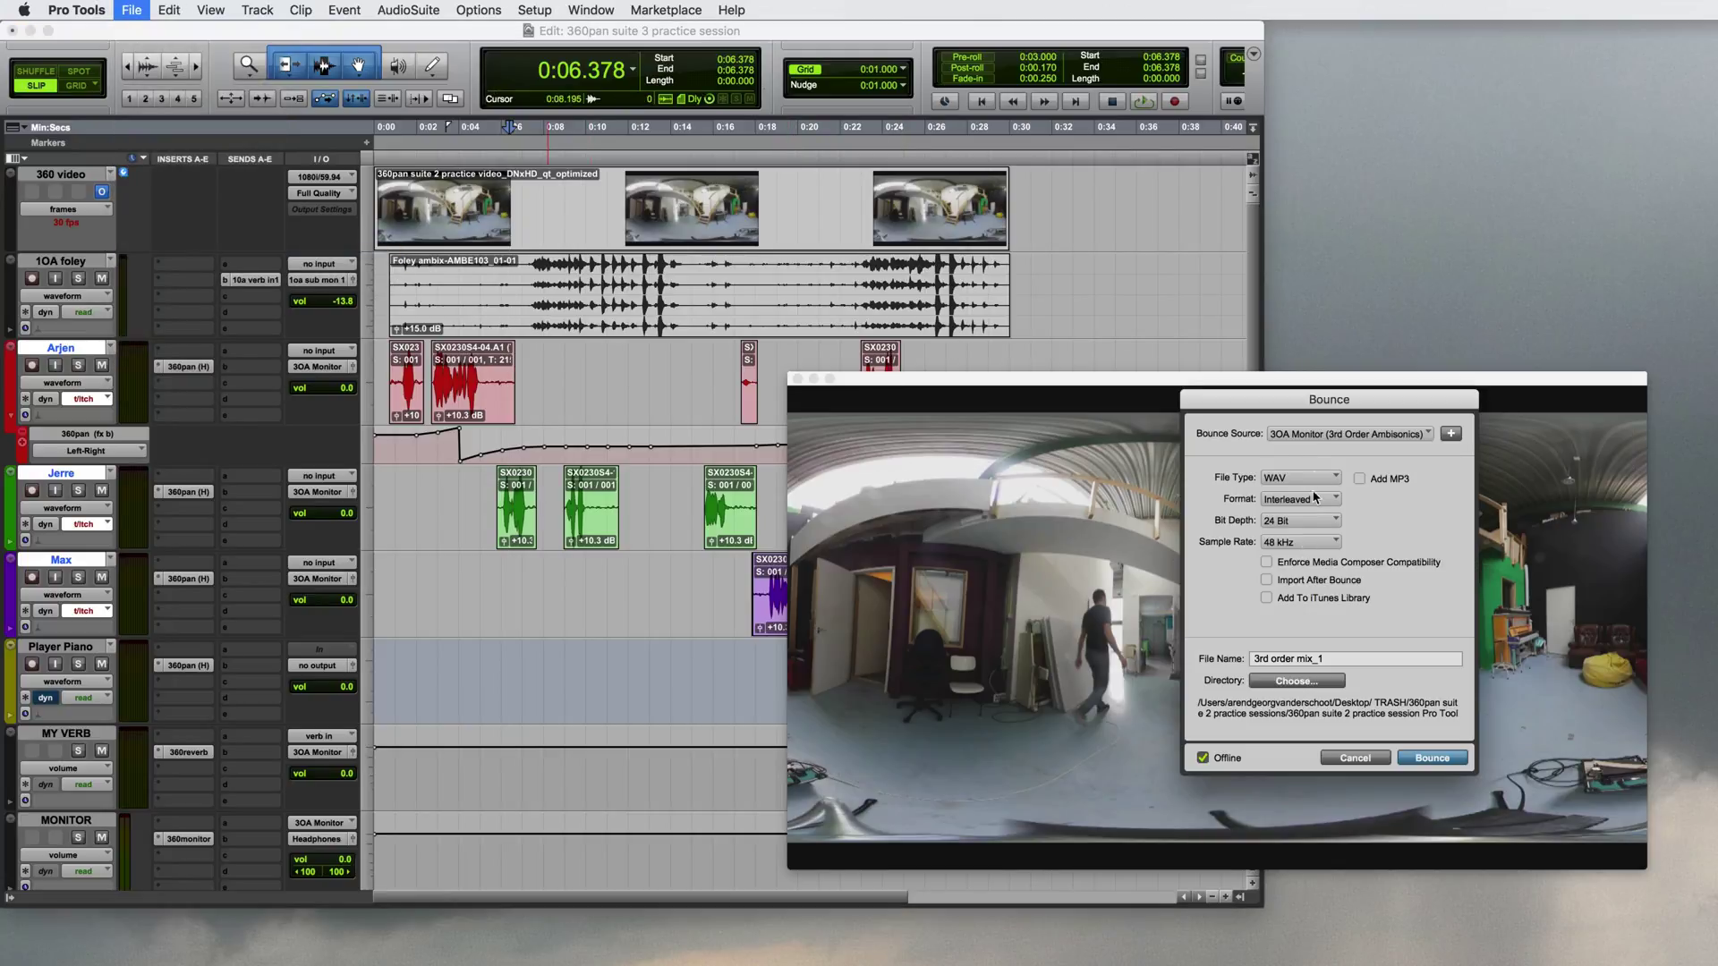
pyautogui.click(1311, 436)
pyautogui.moveTo(1312, 440)
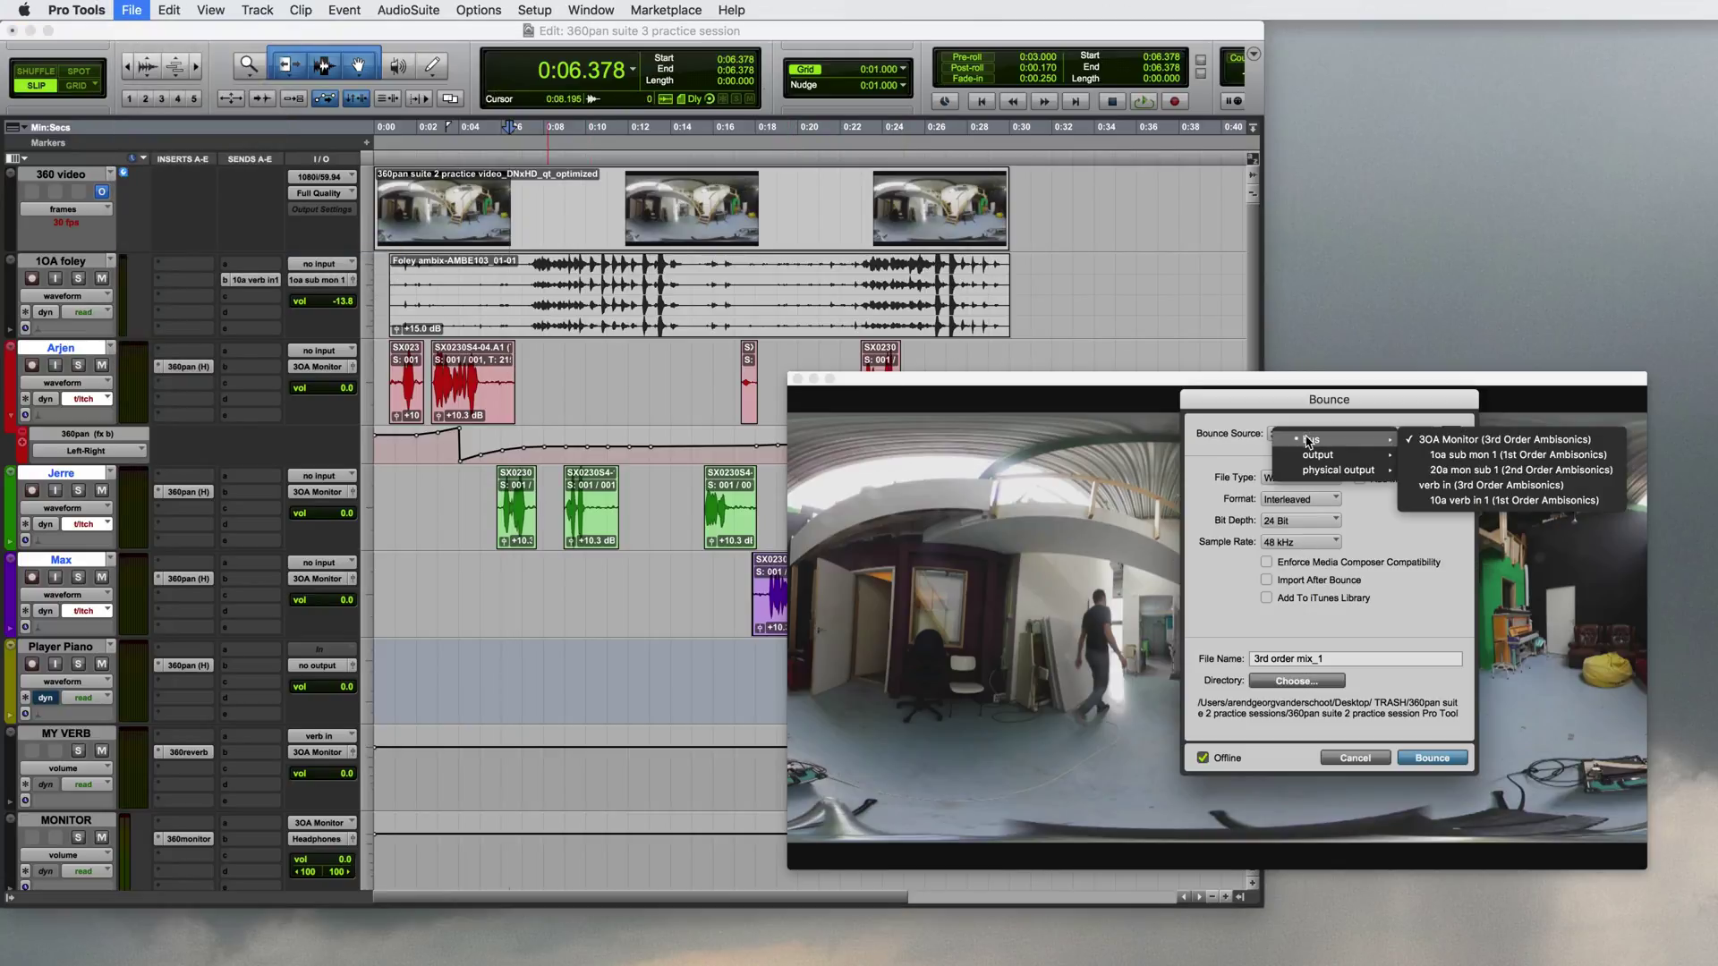
pyautogui.click(1432, 469)
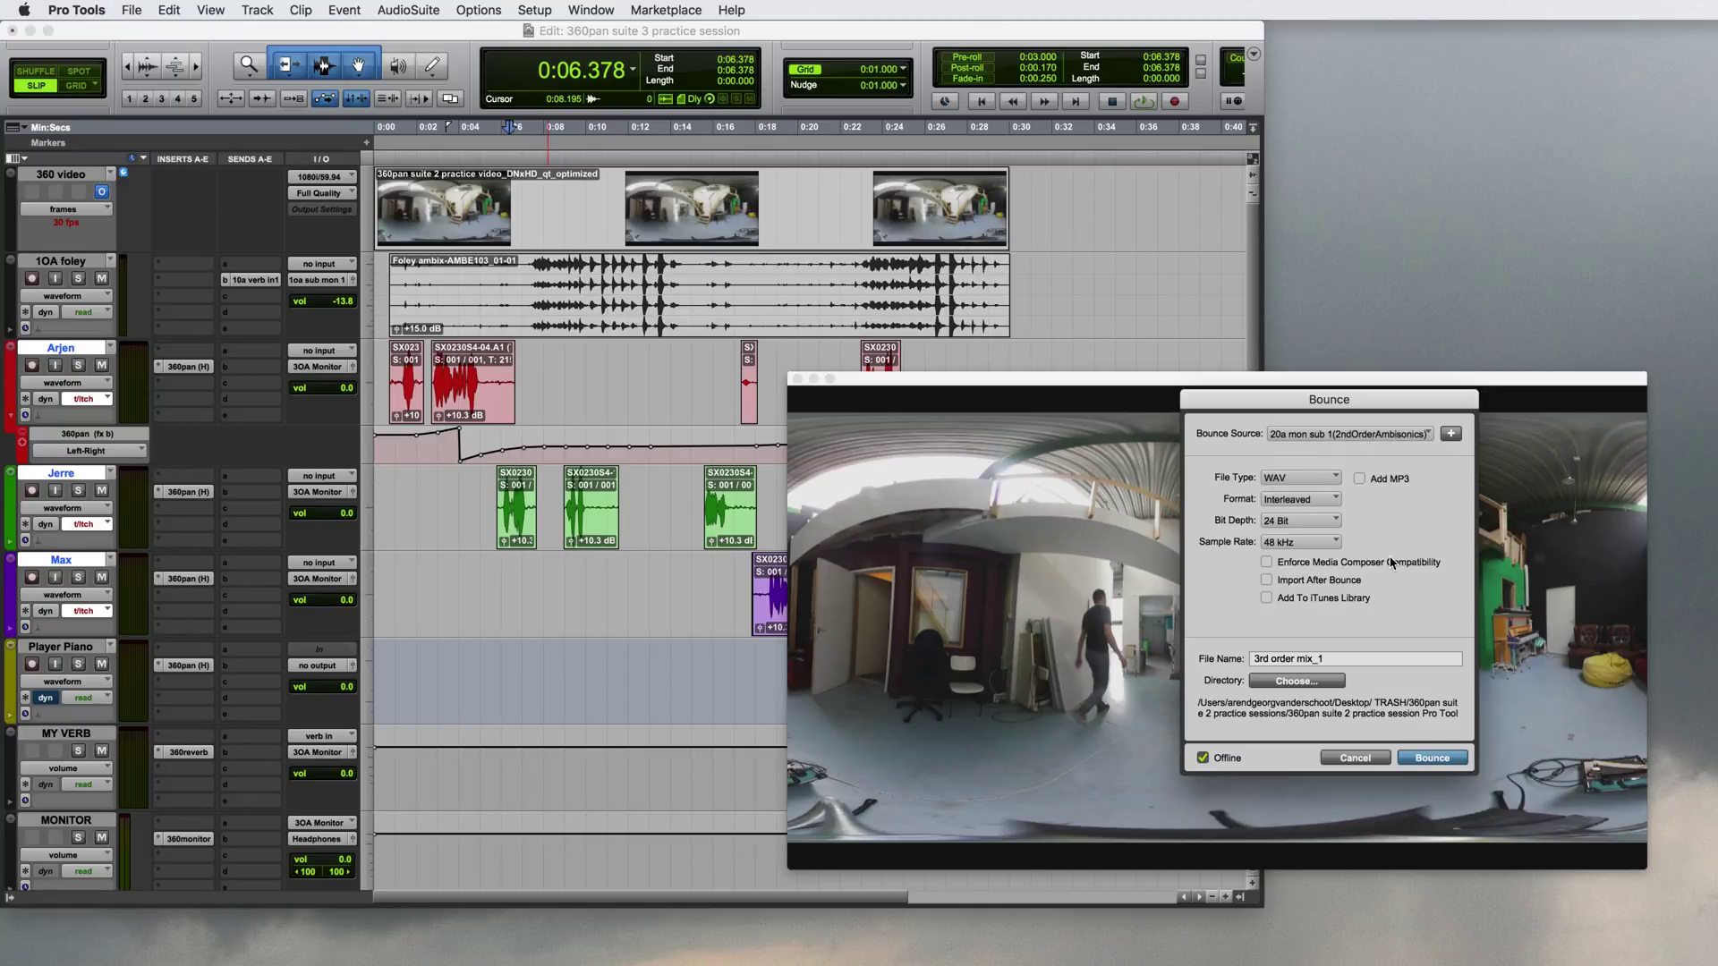
pyautogui.doubleClick(1262, 660)
pyautogui.write('2n')
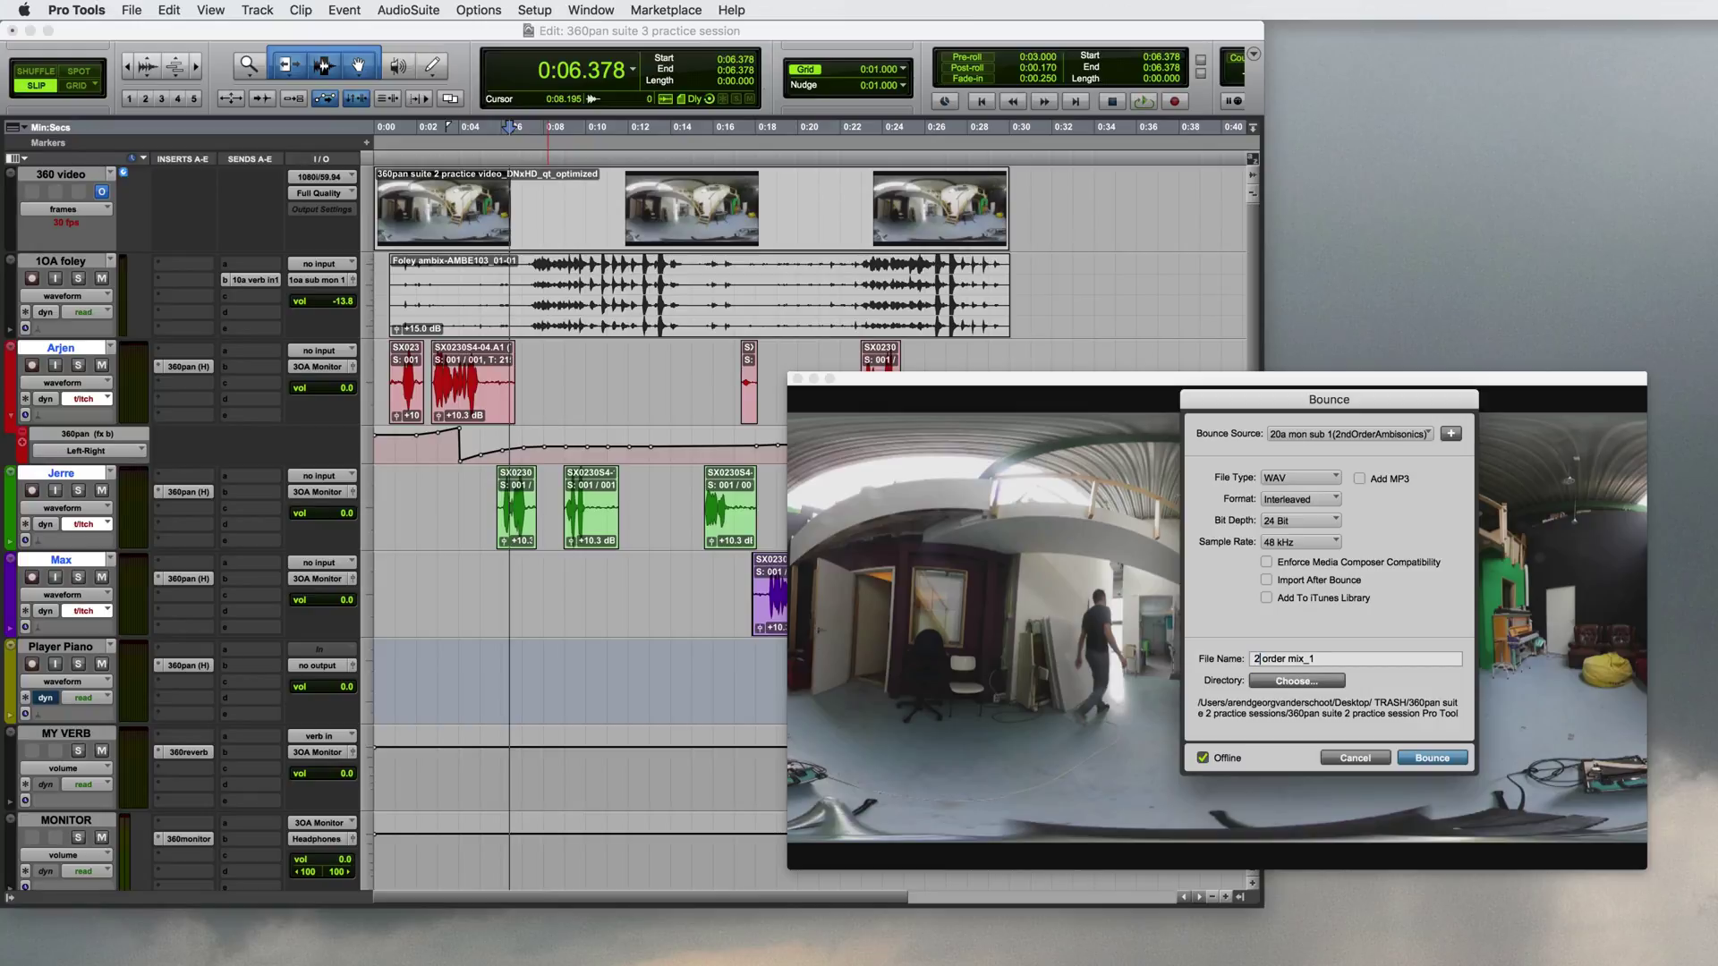
pyautogui.write('d')
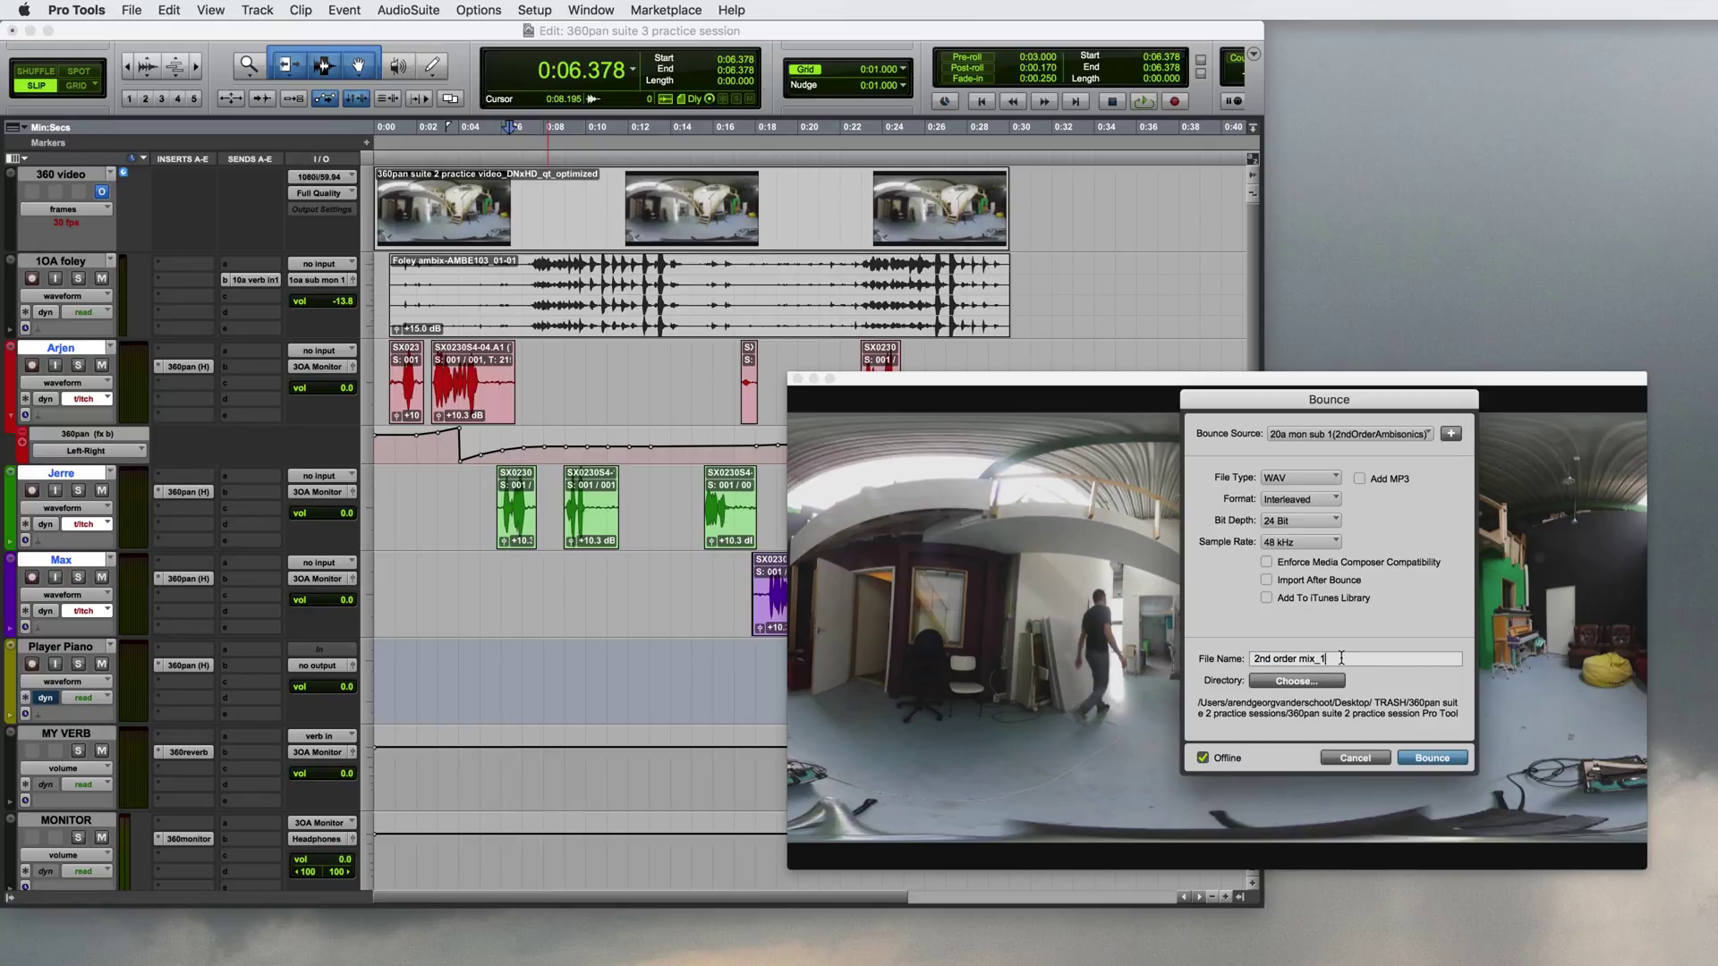
pyautogui.press('Return')
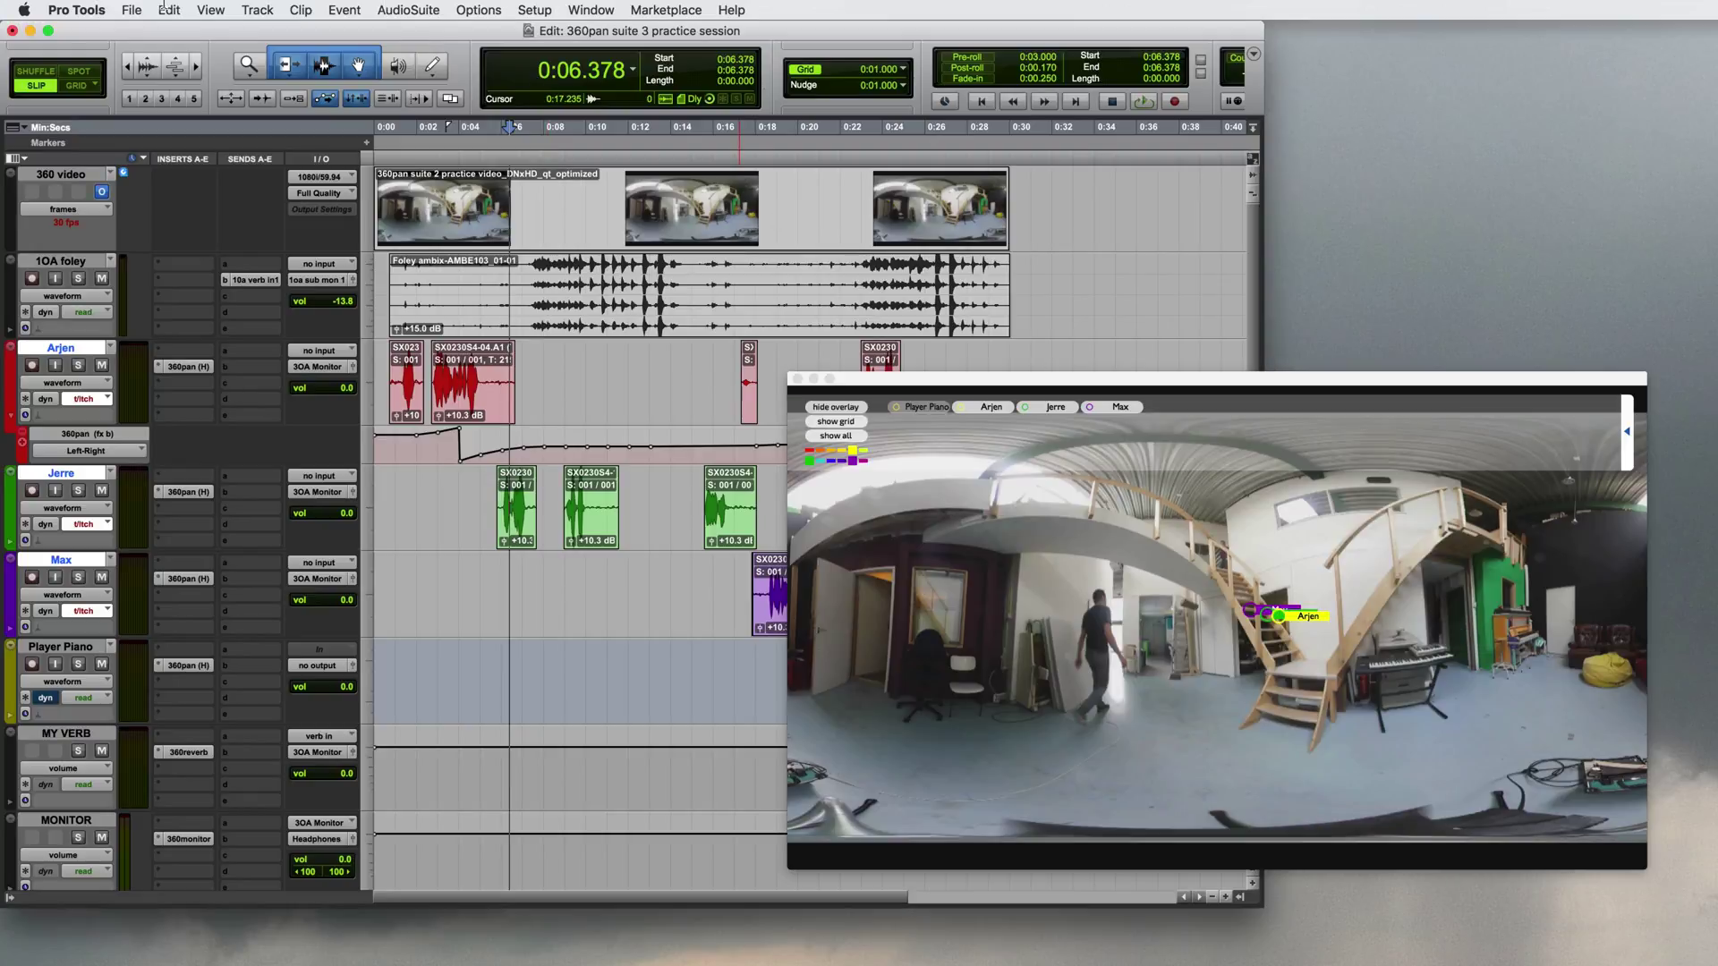
# - Bounce source 1oa sub mon 1 to disk as '1st order mix', then switch to Finder
pyautogui.click(131, 10)
pyautogui.moveTo(179, 251)
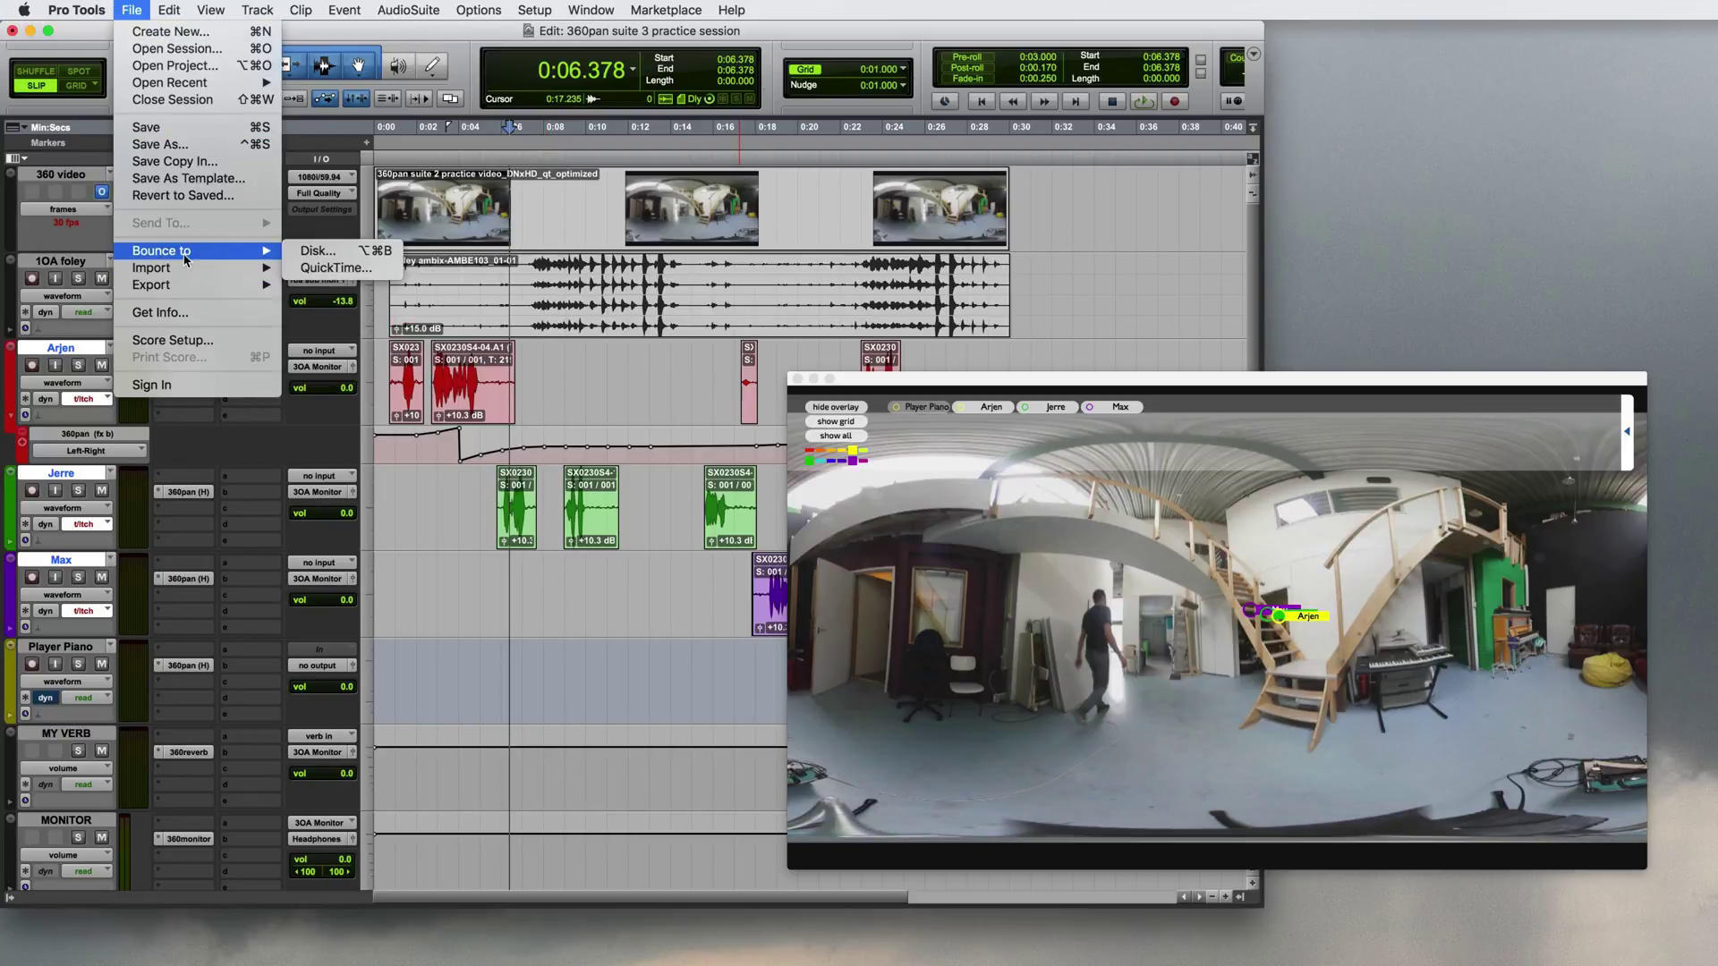
pyautogui.click(309, 251)
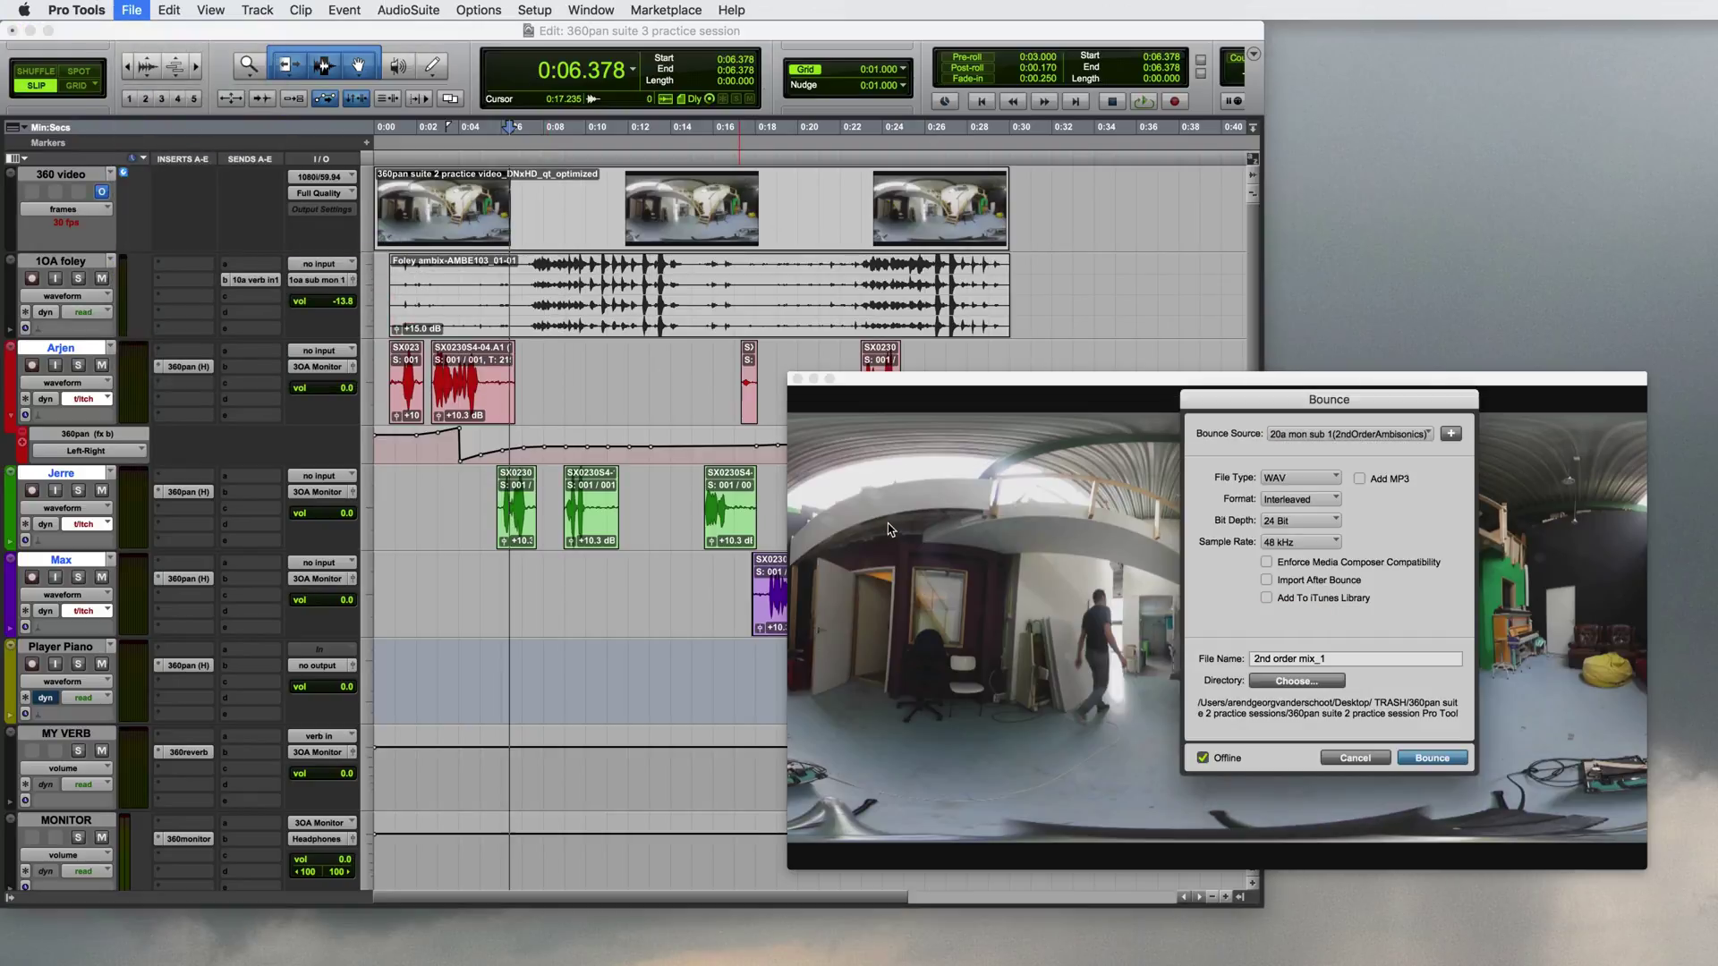
pyautogui.doubleClick(1263, 660)
pyautogui.write('1st')
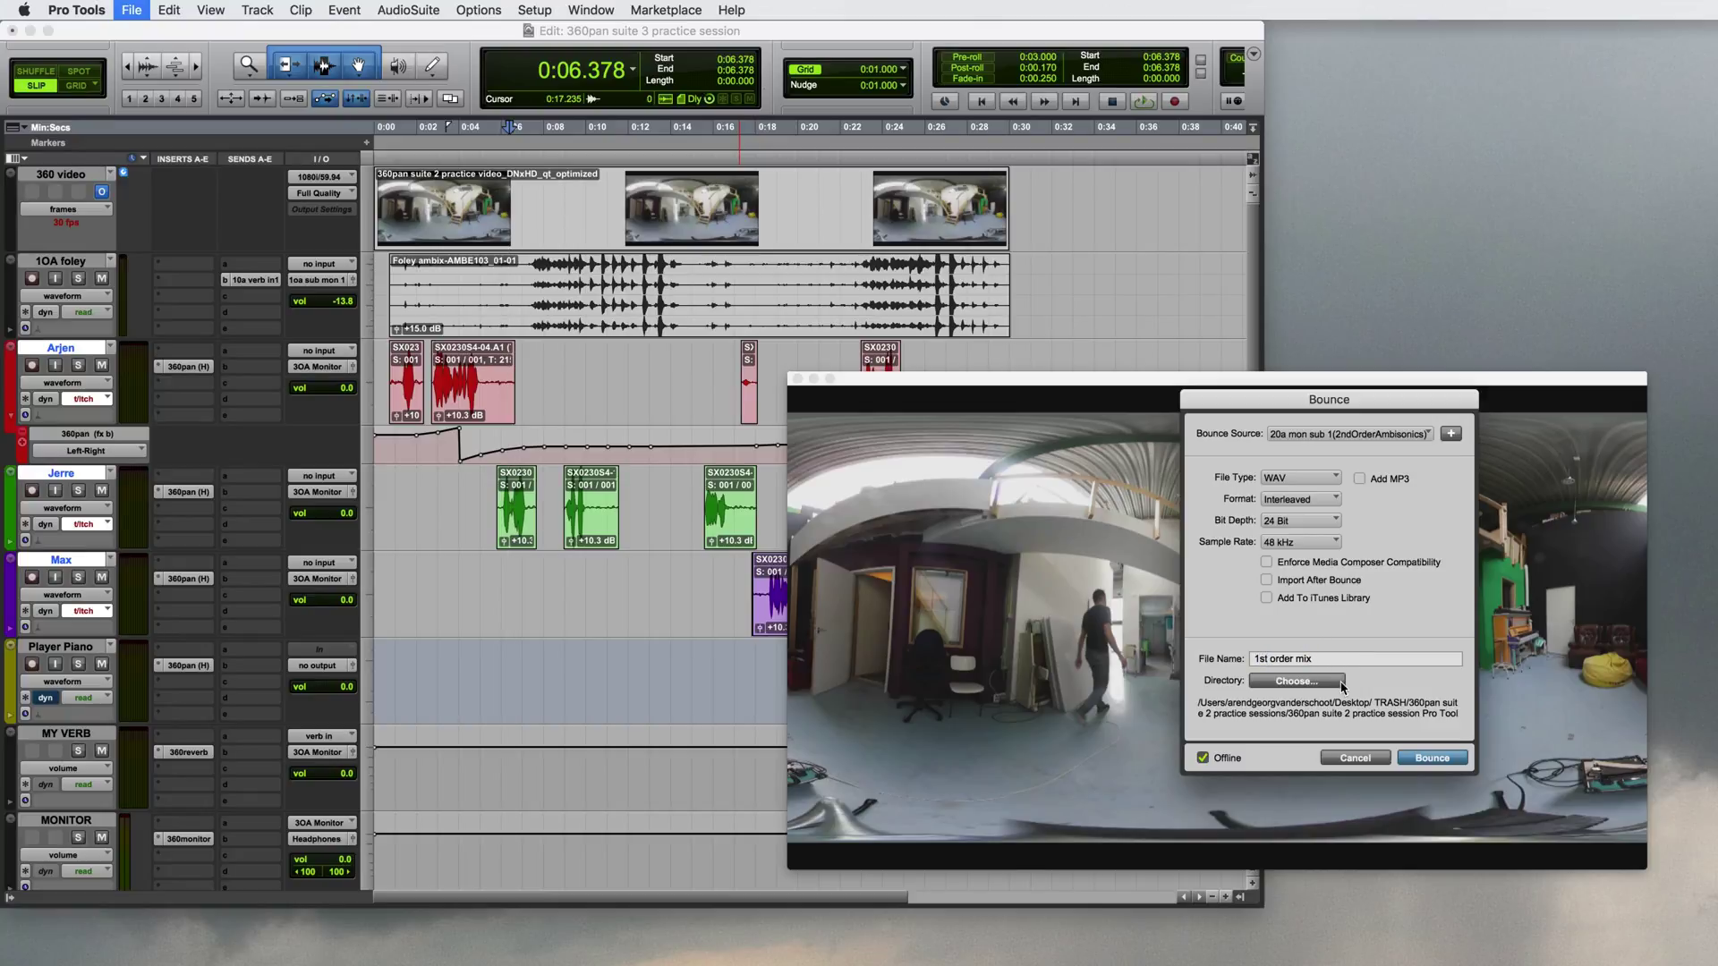
pyautogui.click(1325, 435)
pyautogui.moveTo(1326, 442)
pyautogui.click(1517, 455)
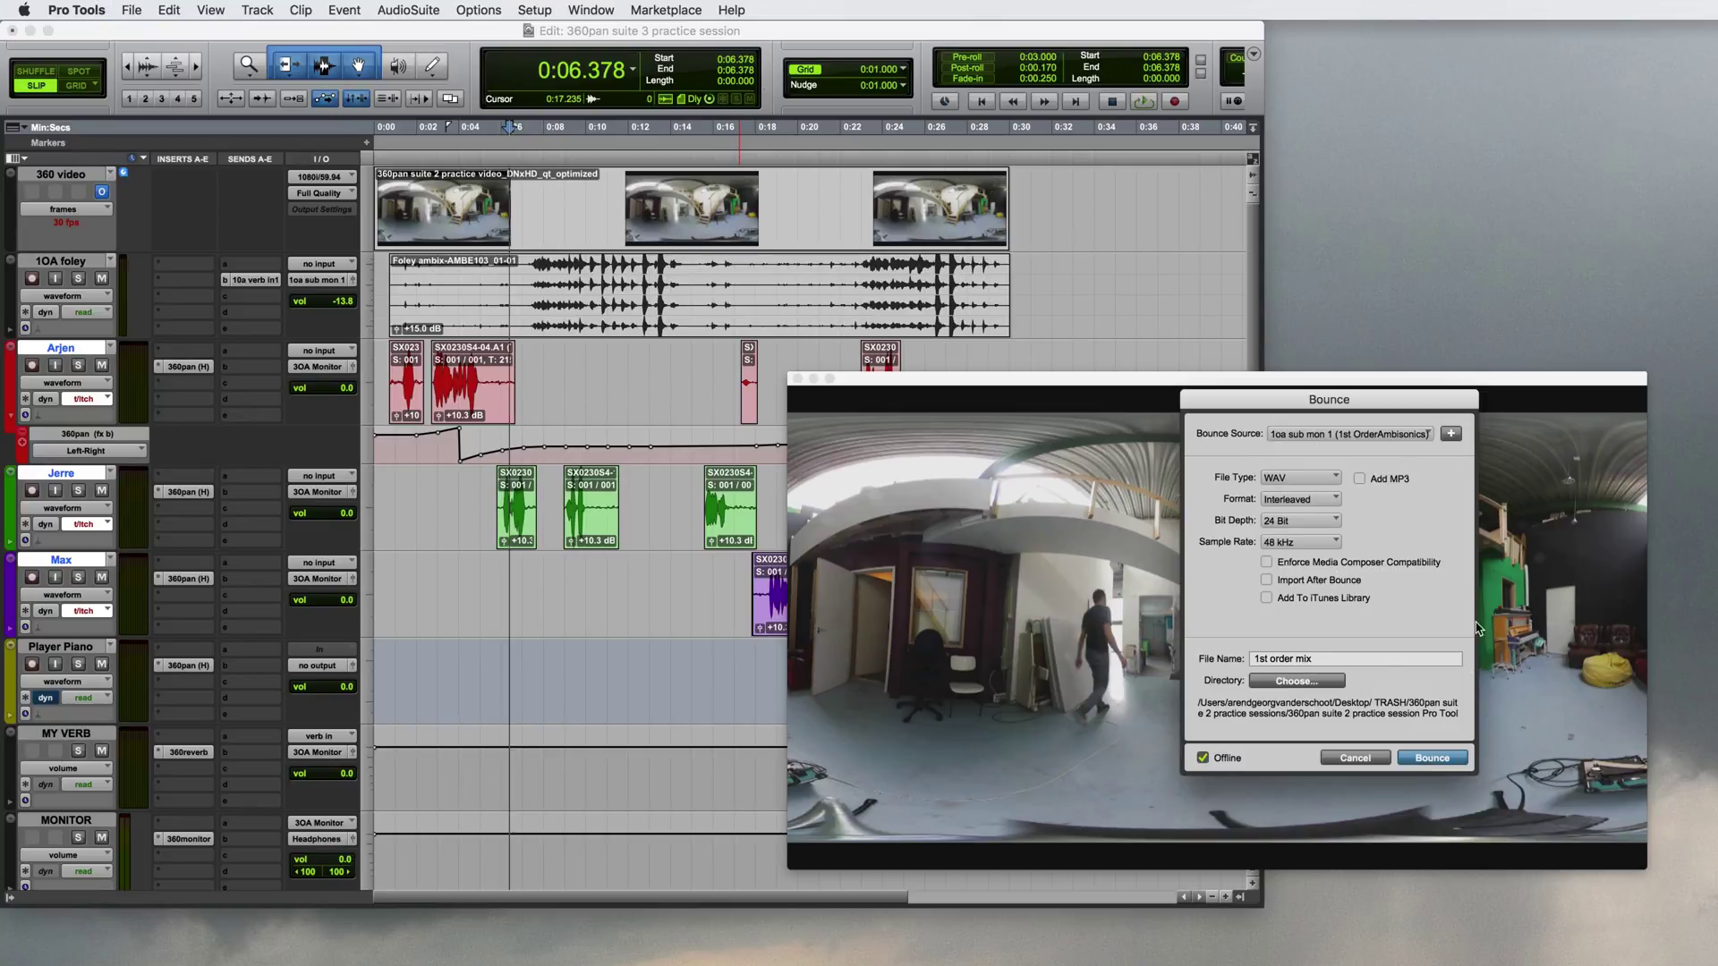
pyautogui.click(1432, 758)
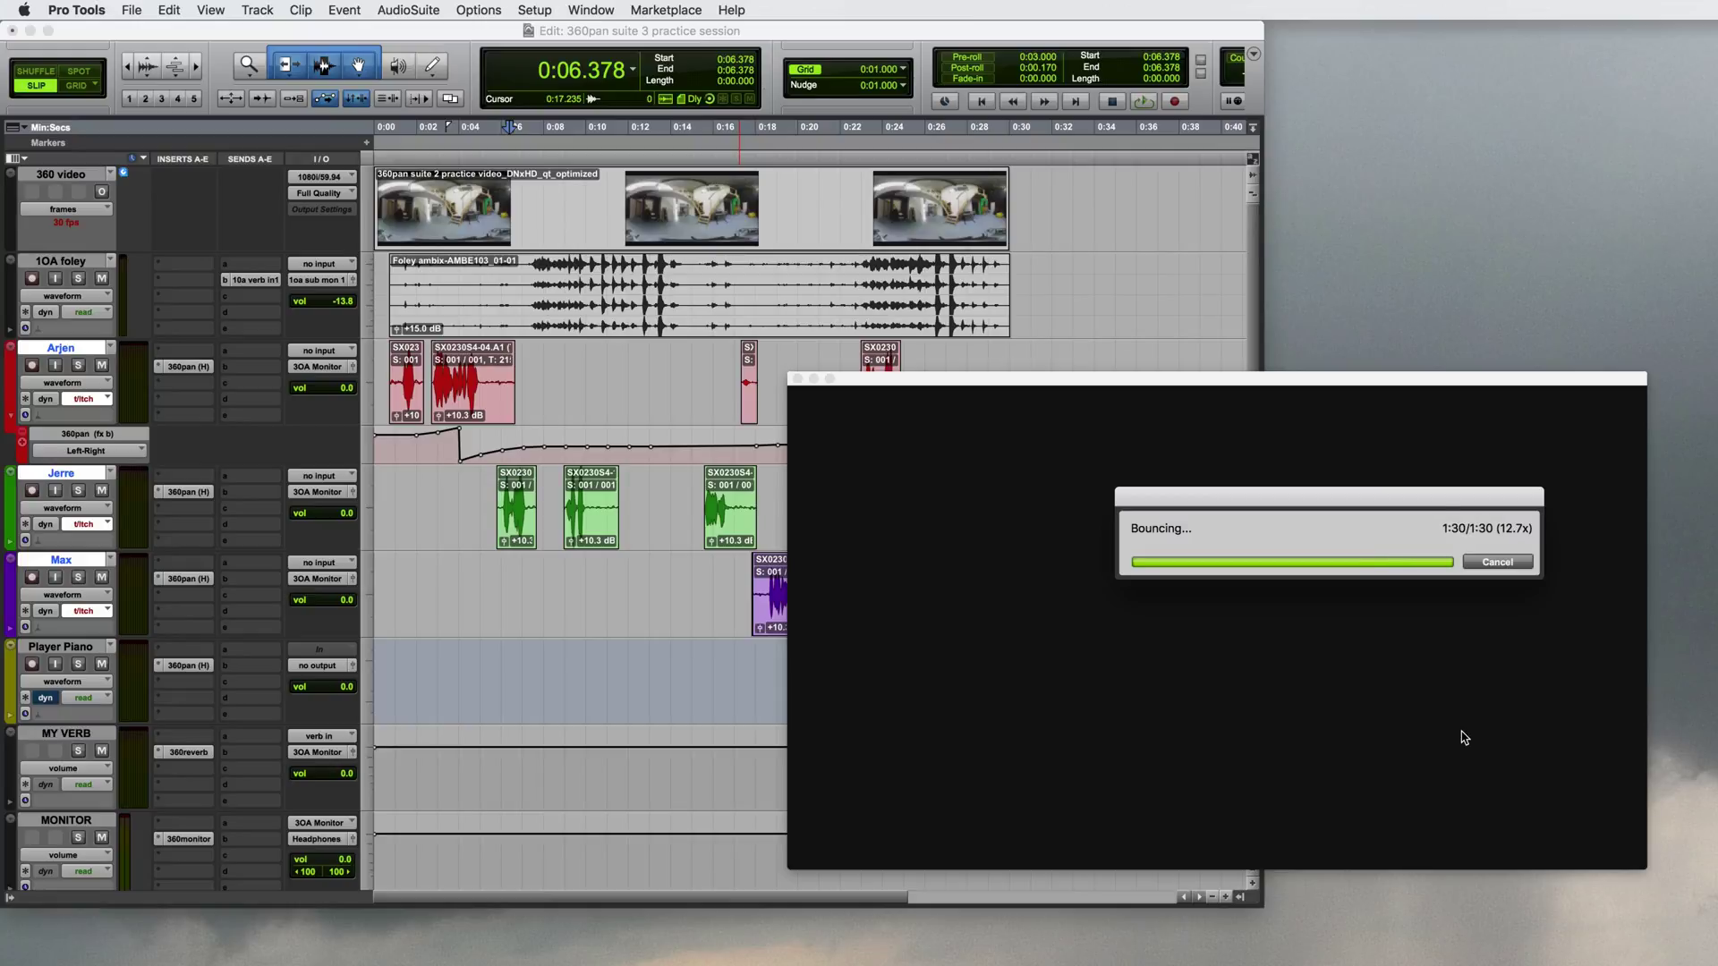
pyautogui.press('super+Tab')
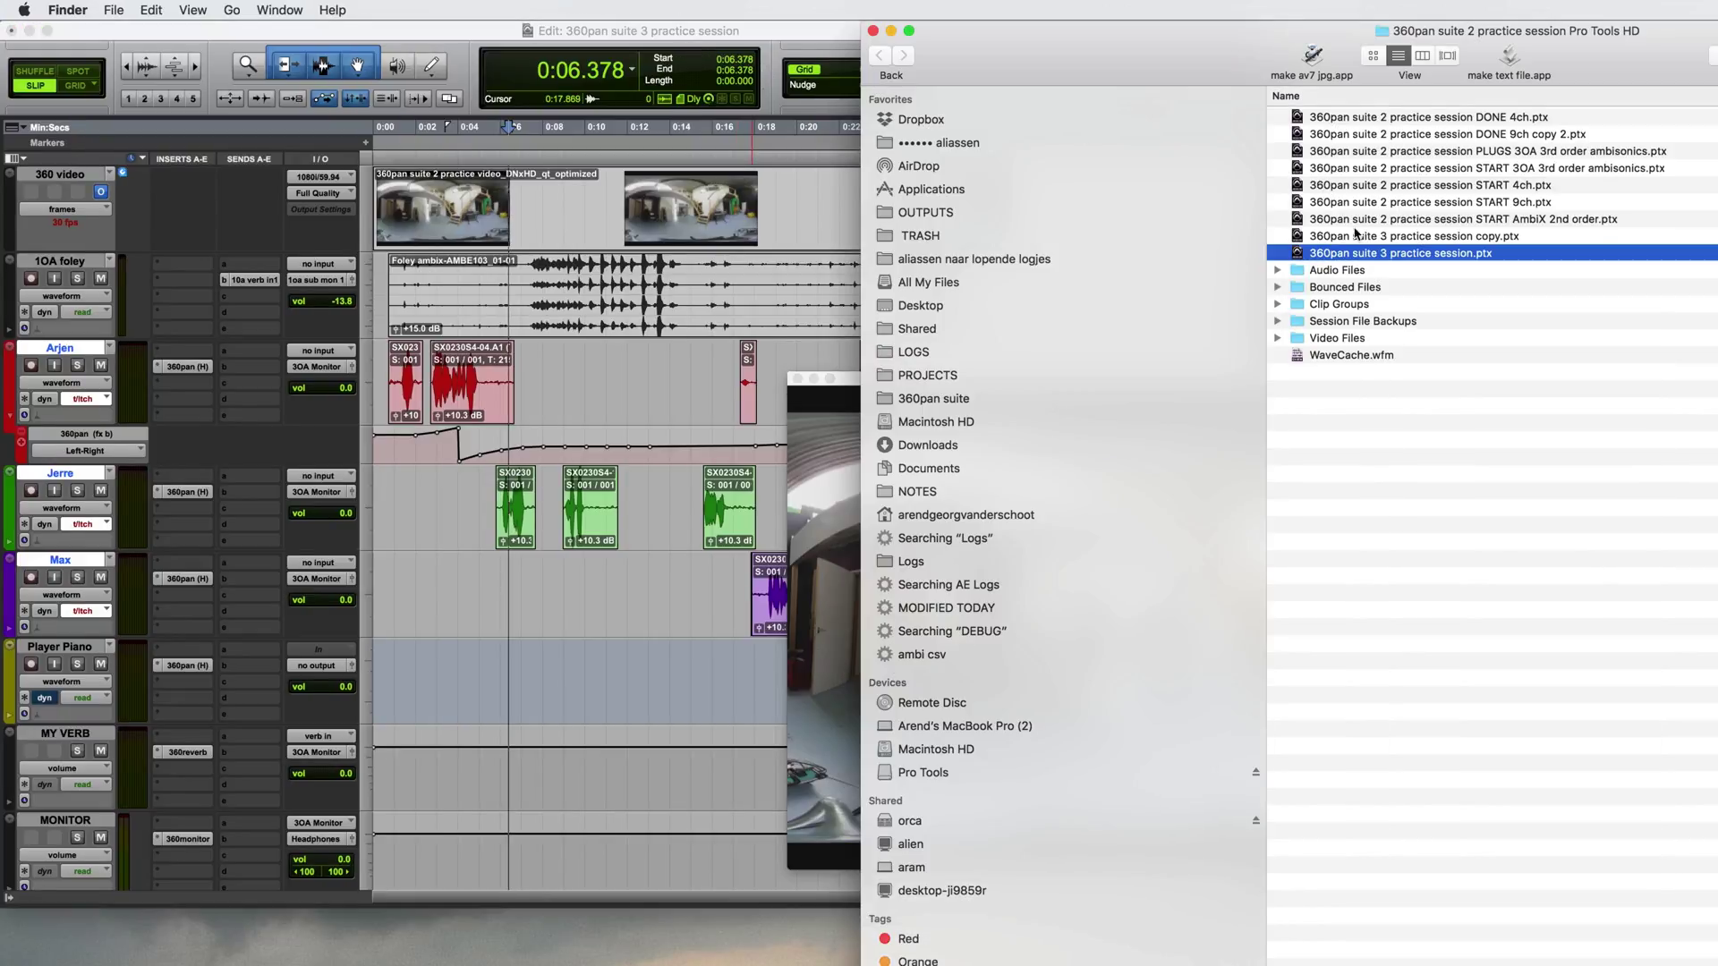
# - In Bounced Files, preview 1st, 2nd and 3rd order mix.wav in turn to check their channel counts
pyautogui.doubleClick(1361, 288)
pyautogui.click(1362, 152)
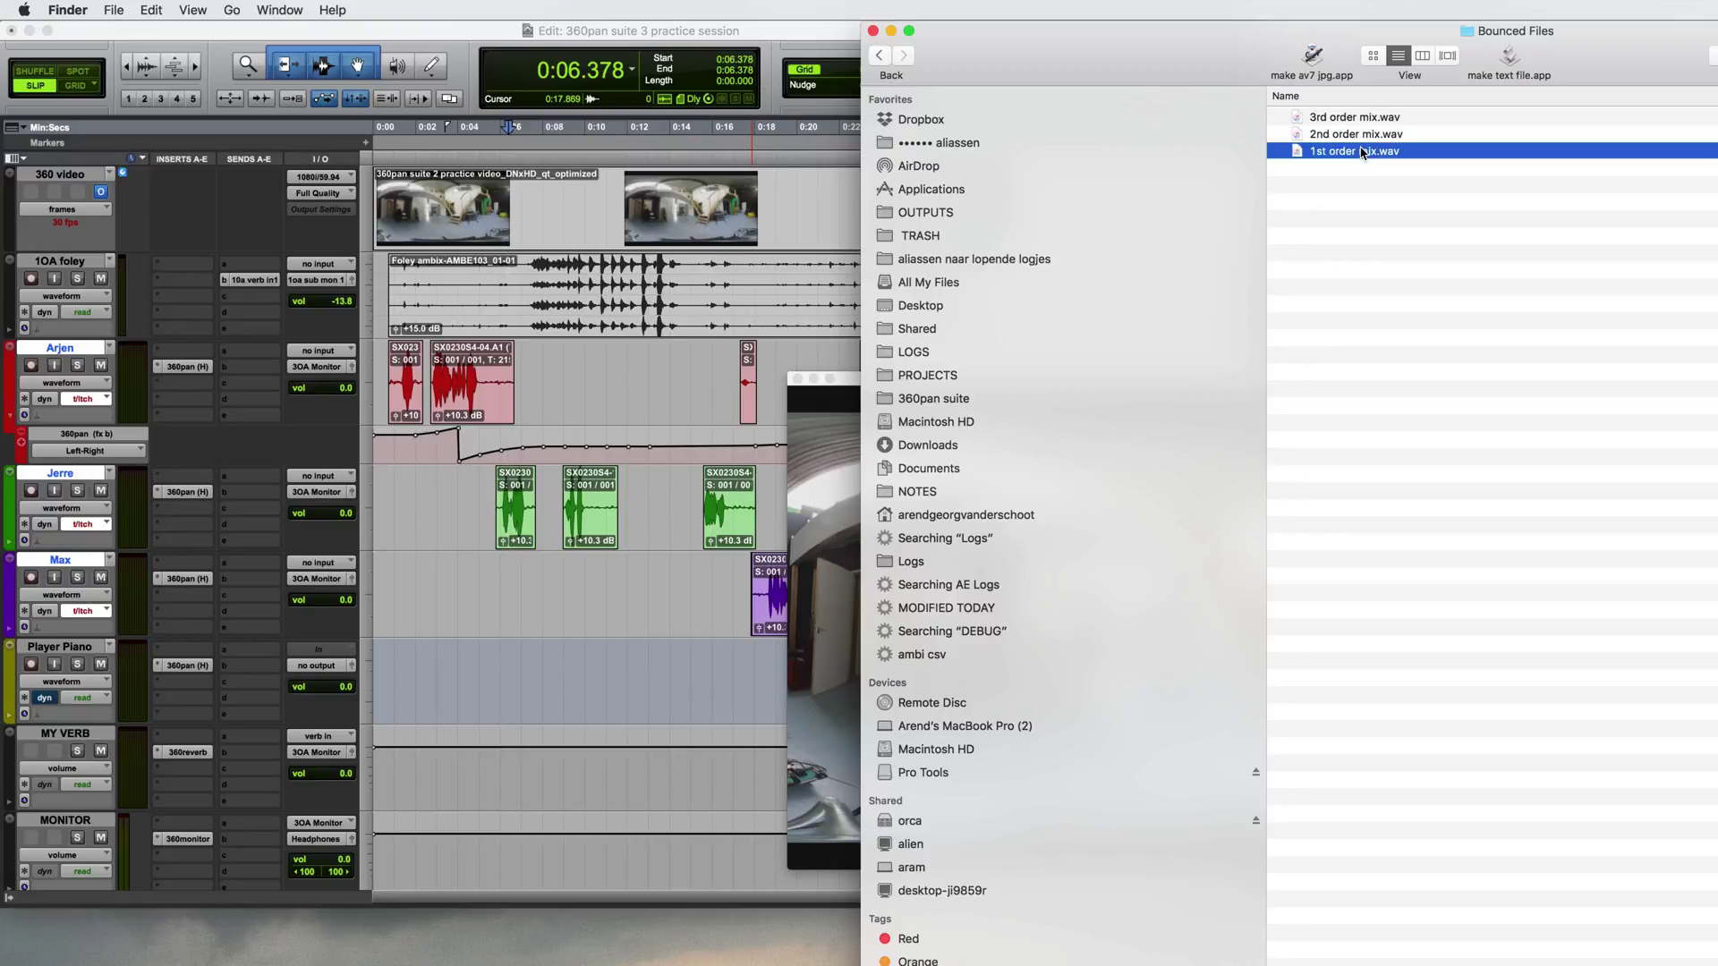
pyautogui.press('super+o')
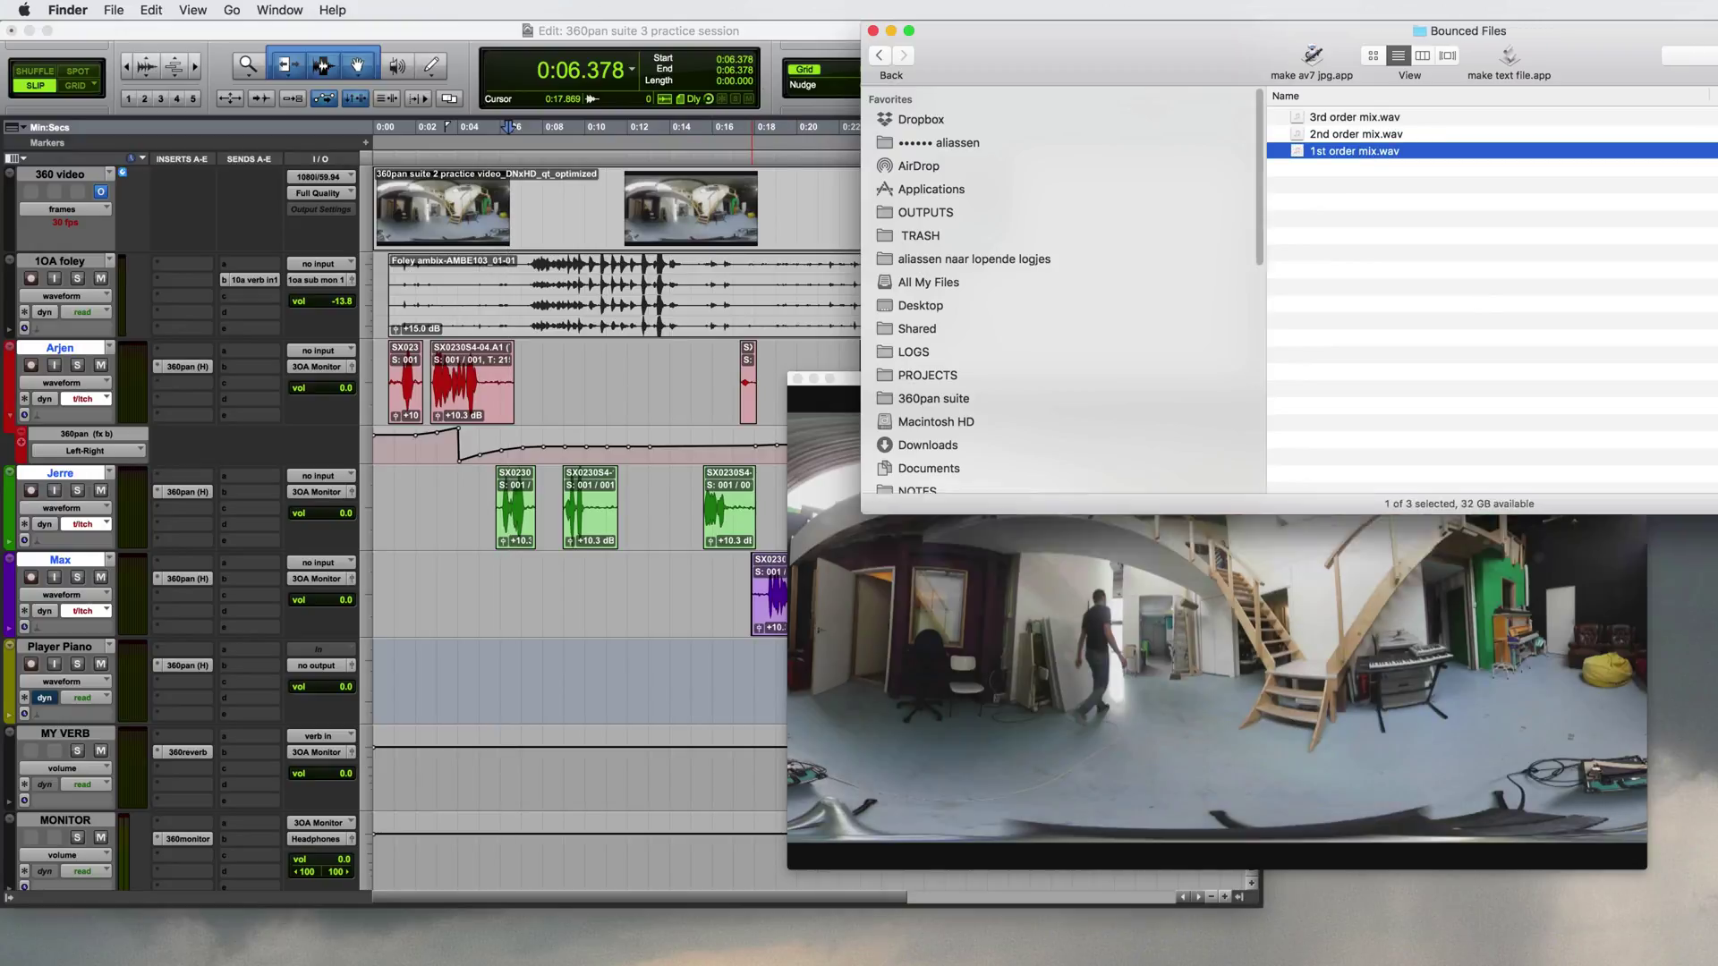
pyautogui.click(1344, 135)
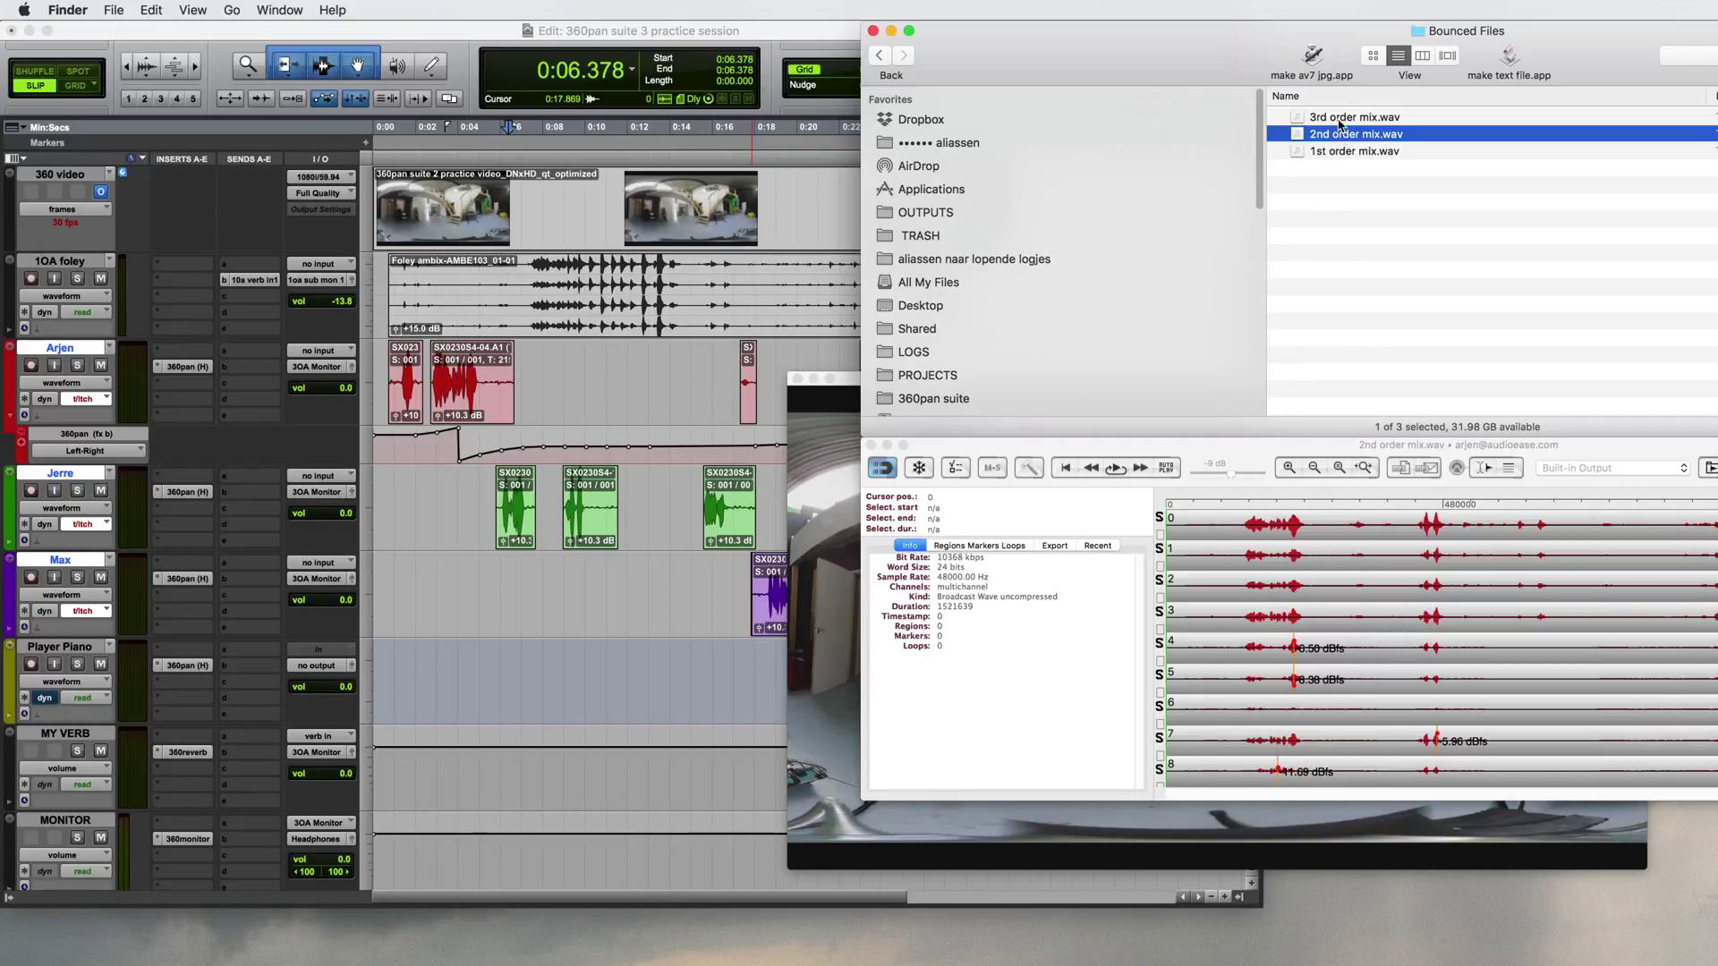
pyautogui.click(1340, 119)
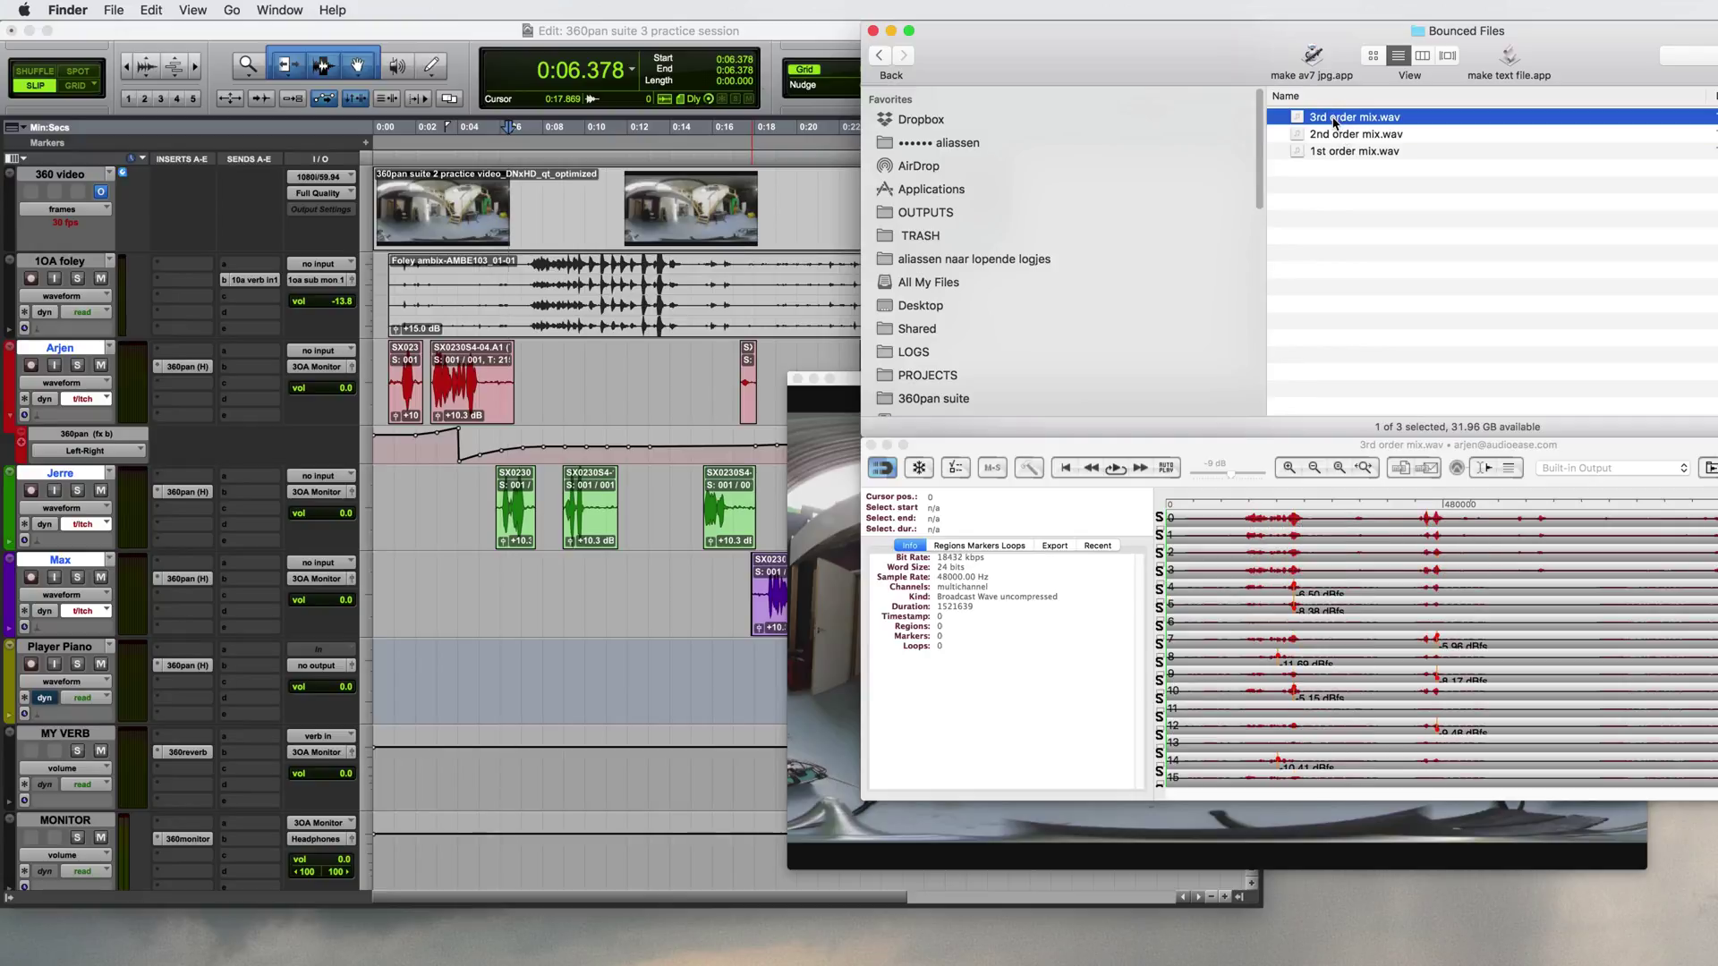